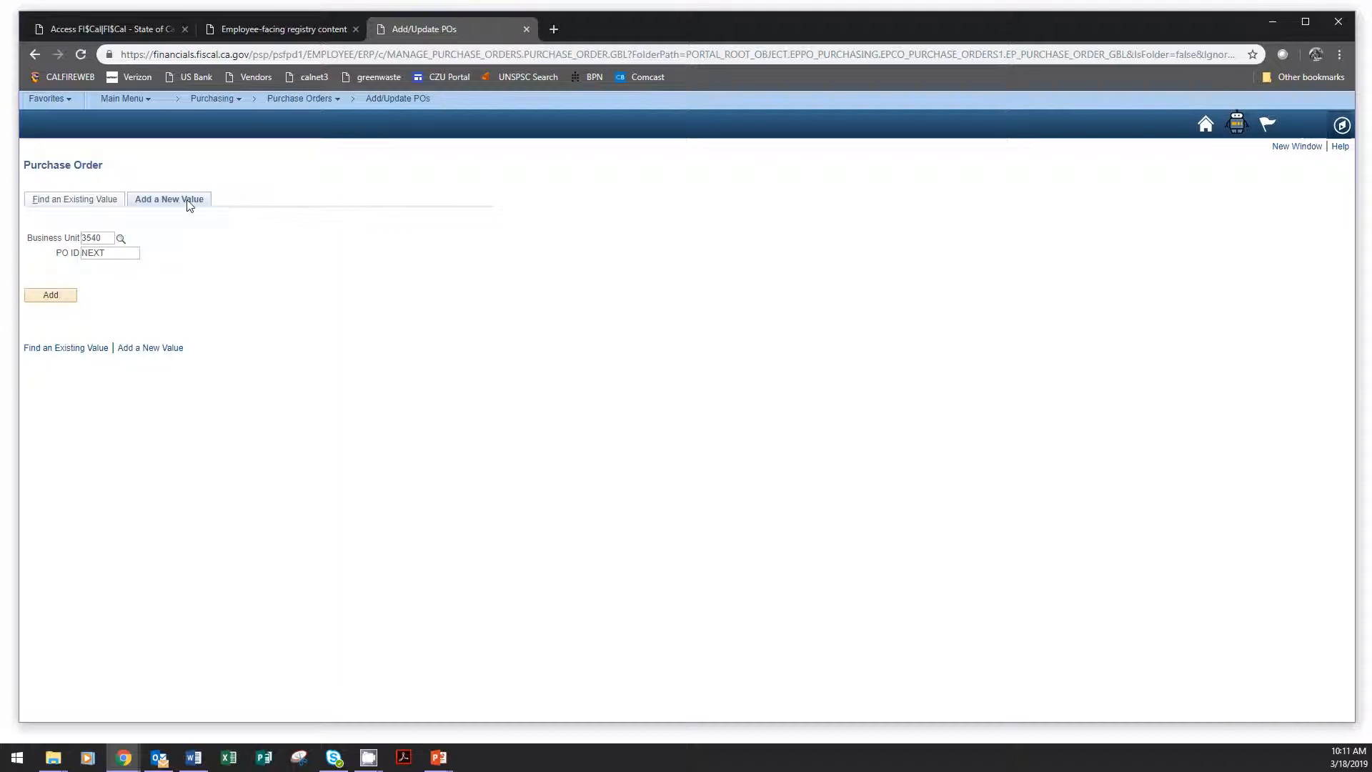
pyautogui.click(50, 296)
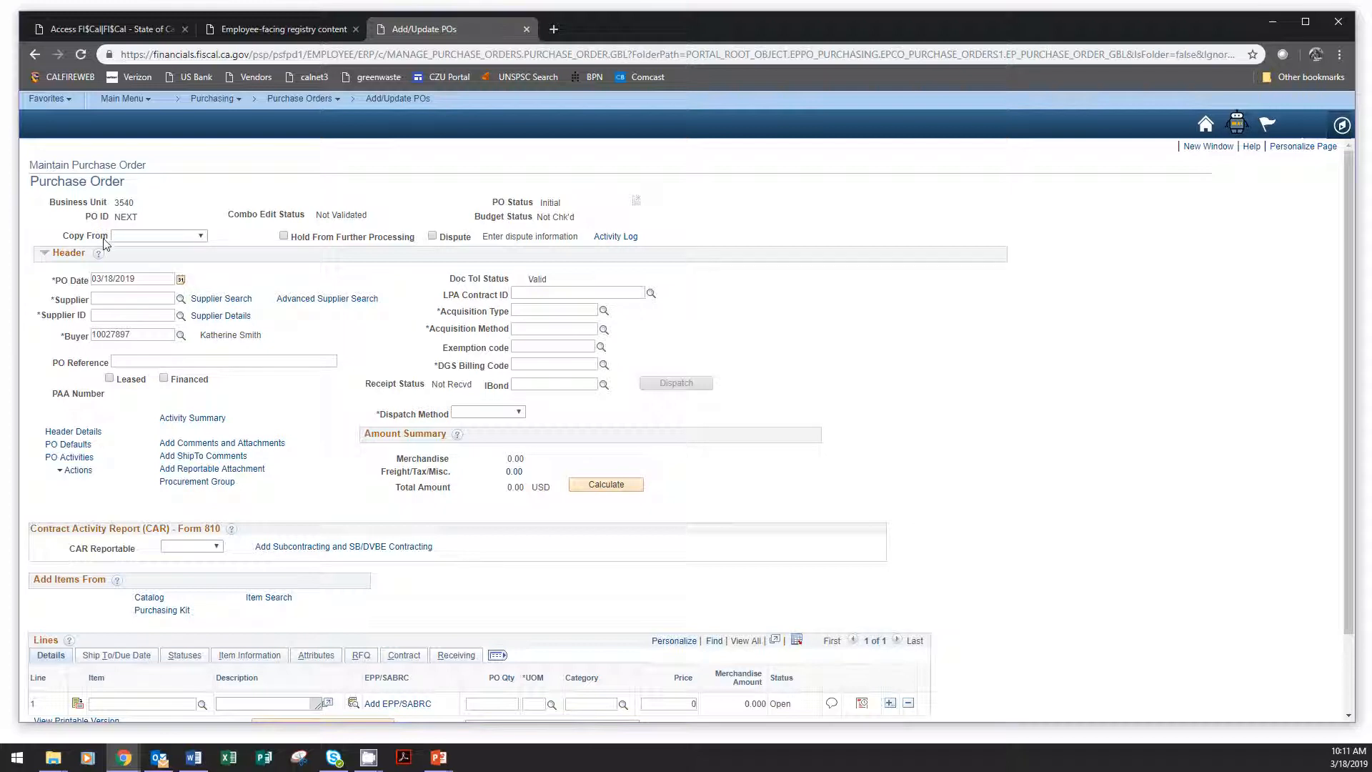
pyautogui.click(165, 238)
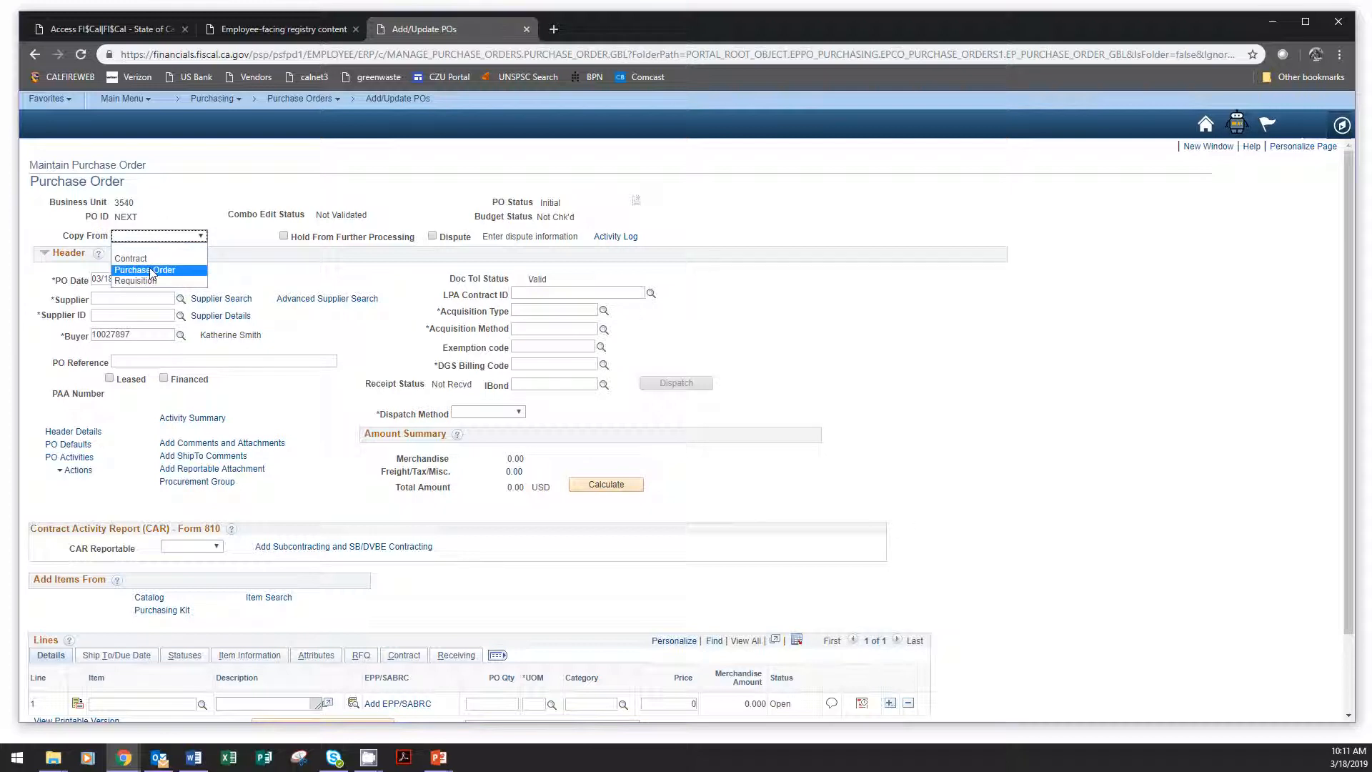
pyautogui.click(1158, 375)
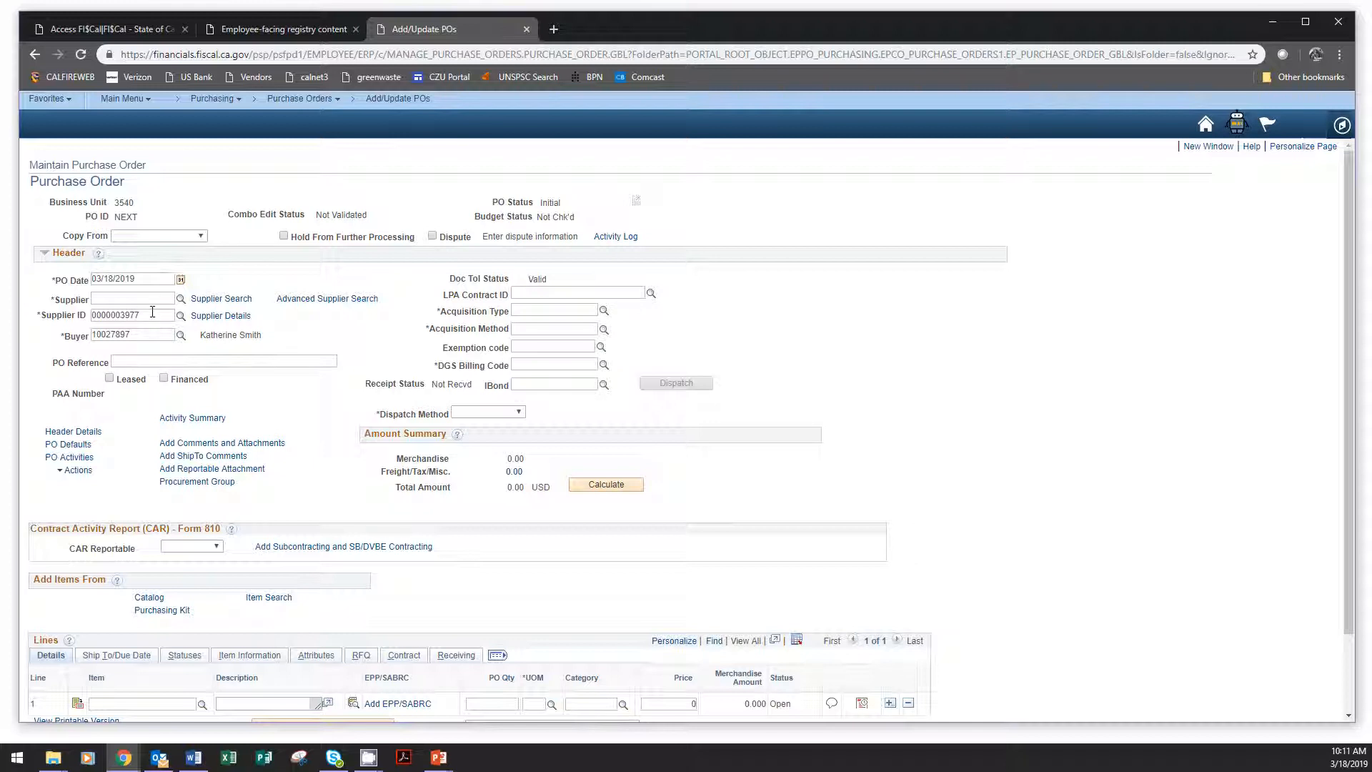
pyautogui.press('BackSpace')
pyautogui.write('2')
# Set the acquisition type to NON-IT Goods, the acquisition method to Fair and Reasonable - COMPETITIVE and the DGS billing code to 013117.
pyautogui.click(603, 312)
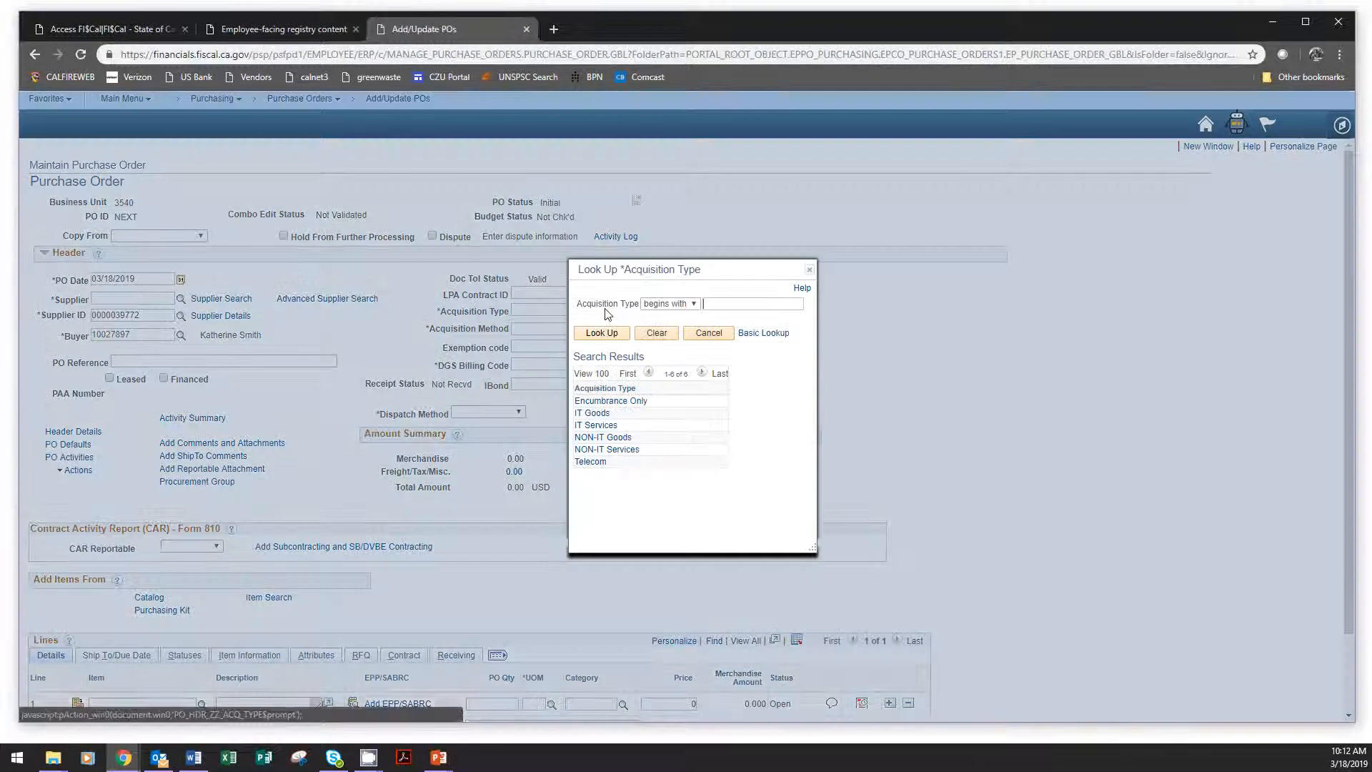
pyautogui.click(609, 440)
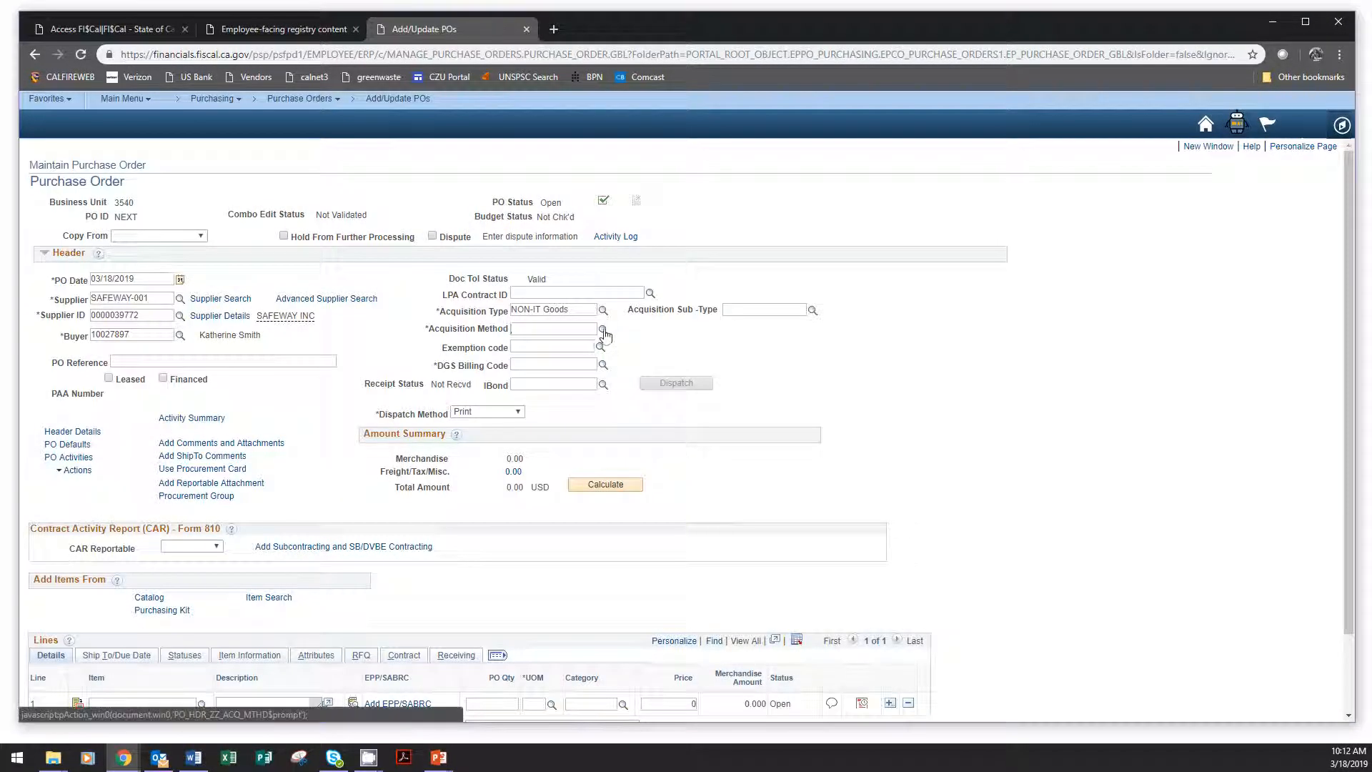
pyautogui.click(604, 331)
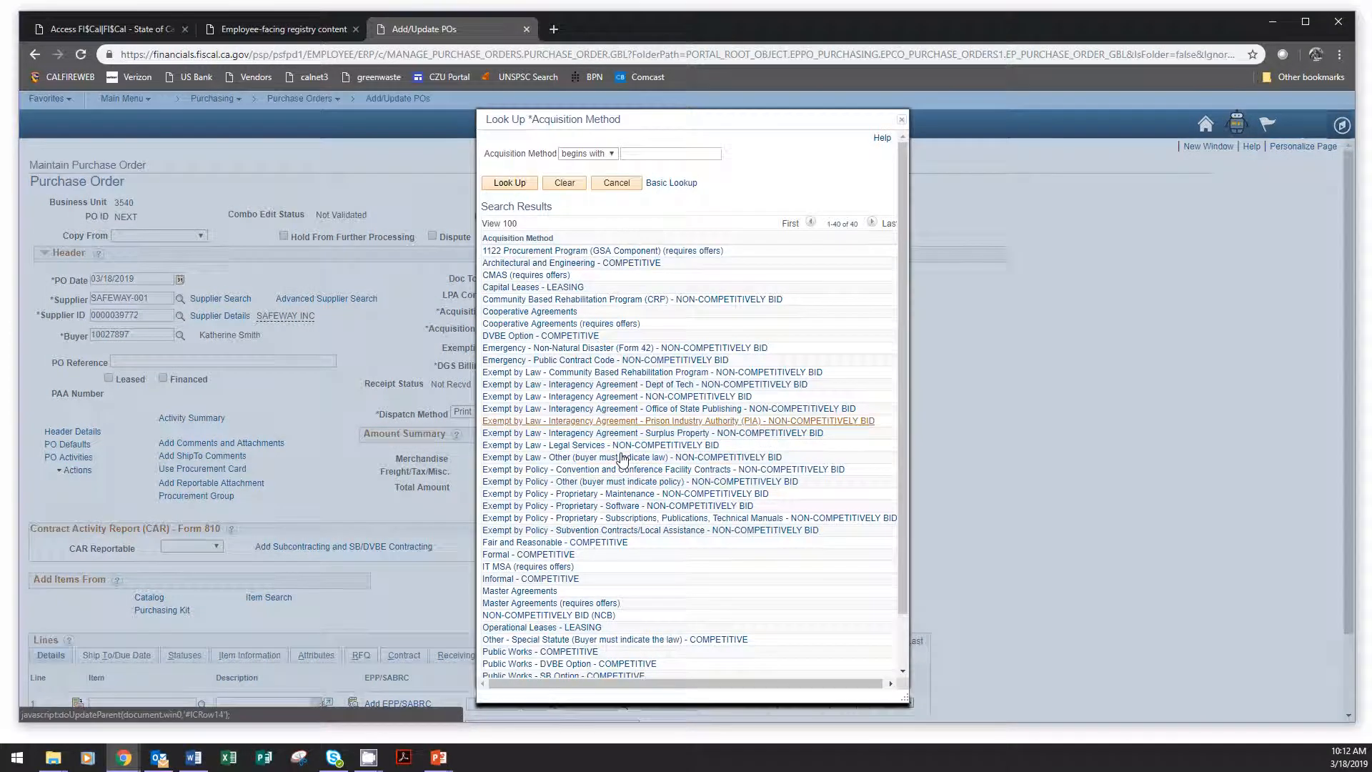
pyautogui.click(598, 543)
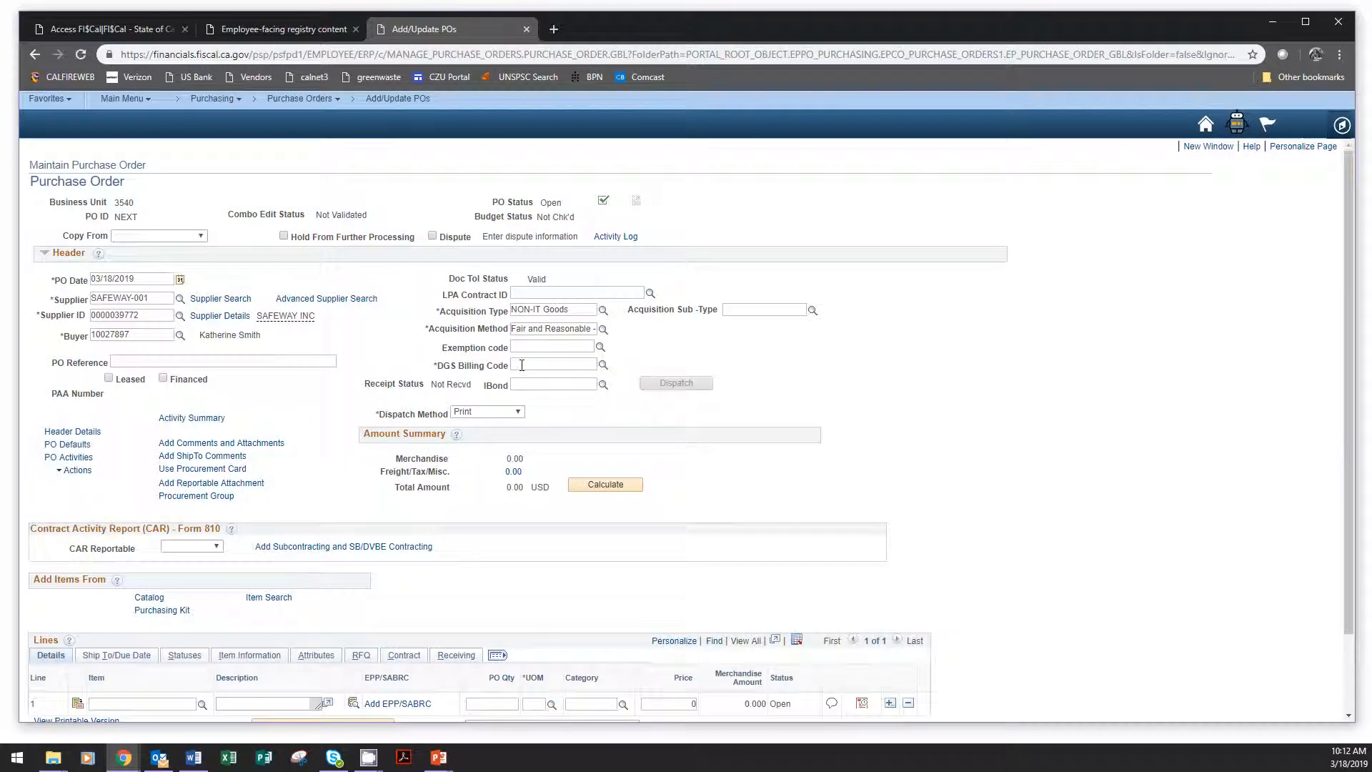
pyautogui.click(521, 366)
# Change the billing location in the PO header details to the one beginning 354000016 and accept the details.
pyautogui.click(82, 432)
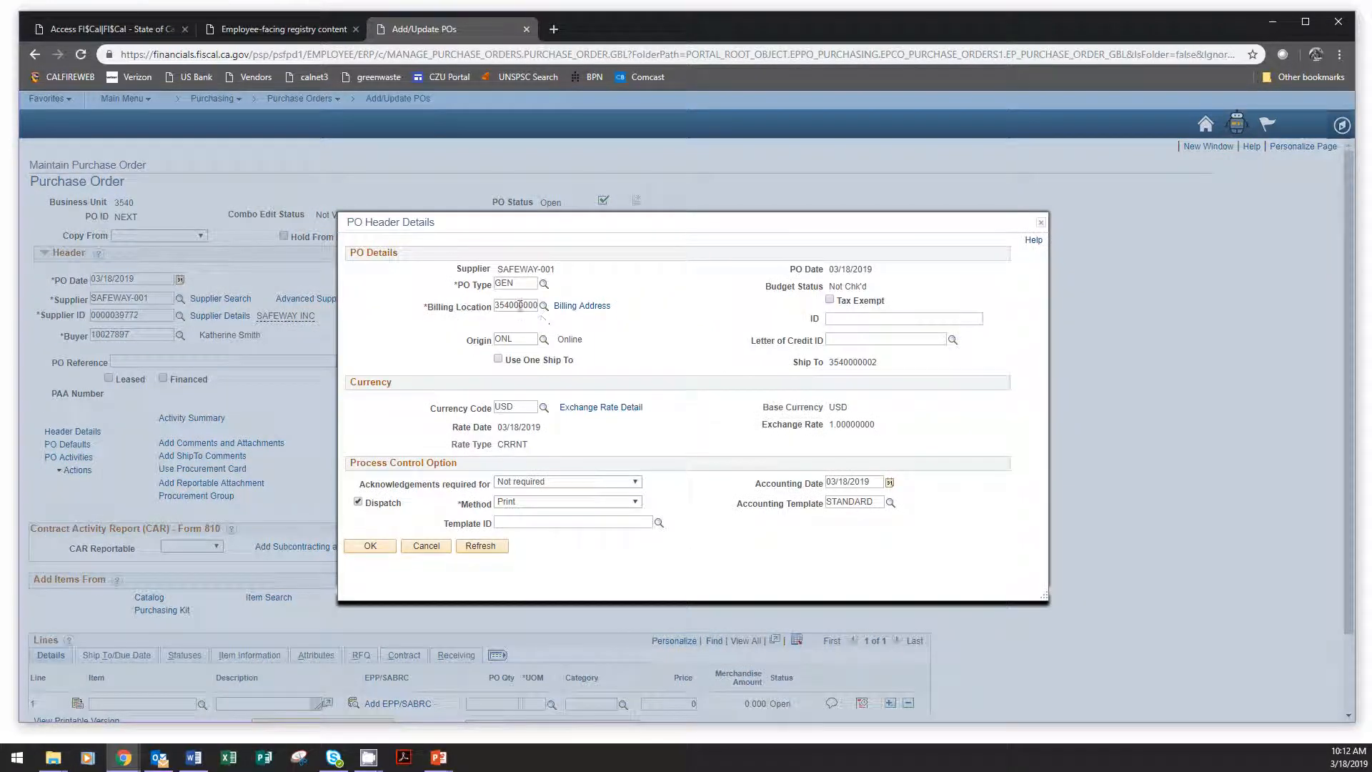
pyautogui.click(521, 306)
pyautogui.press('End')
pyautogui.press('Home')
pyautogui.click(371, 545)
pyautogui.click(384, 549)
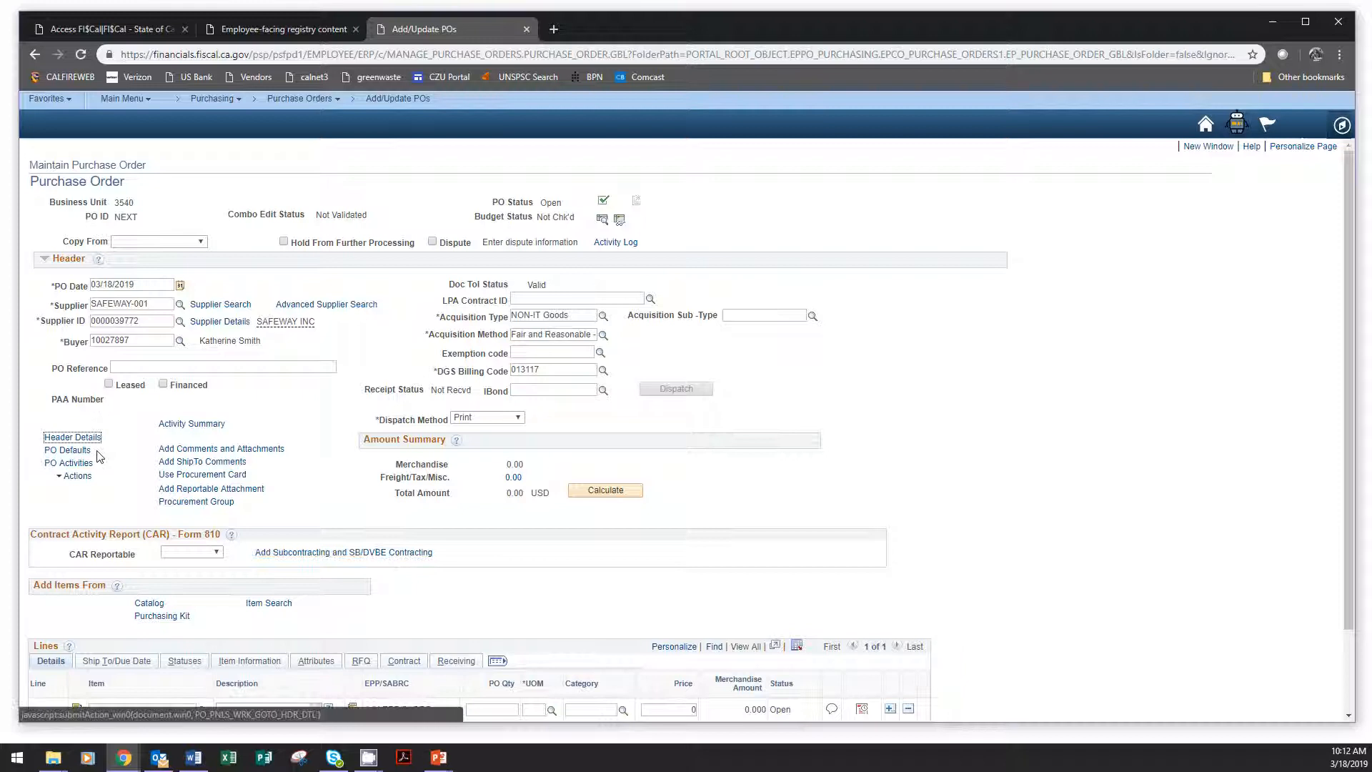
# Open the purchase order defaults and choose the Override option.
pyautogui.click(85, 453)
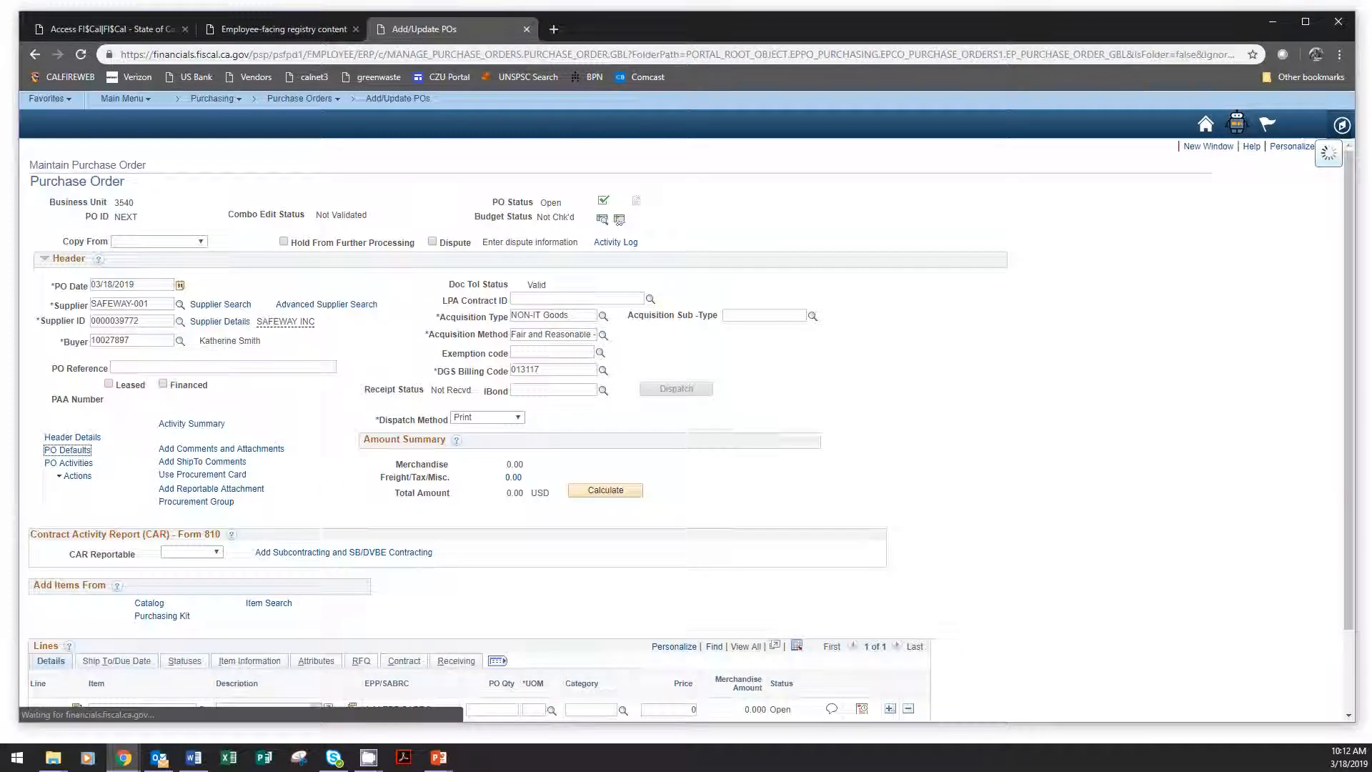
pyautogui.hotkey('alt', 'Tab')
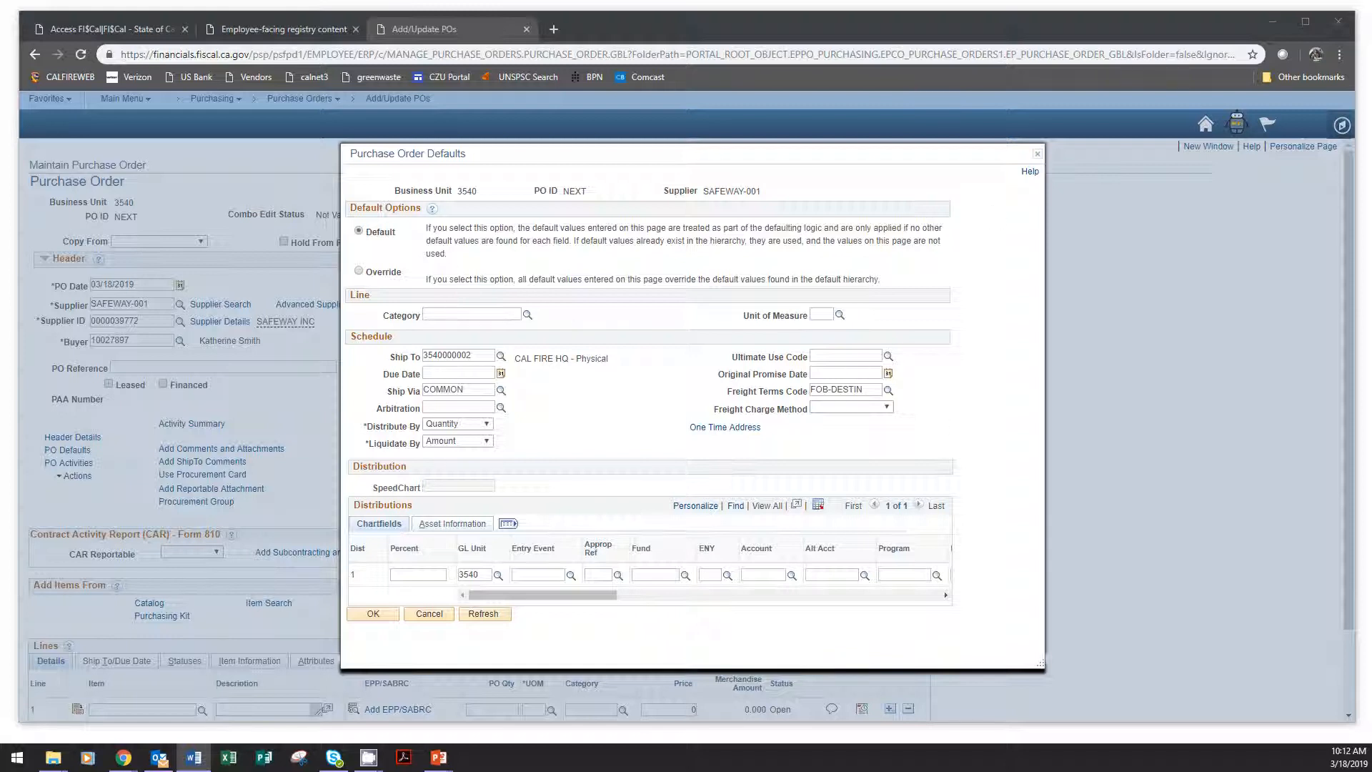
pyautogui.click(373, 274)
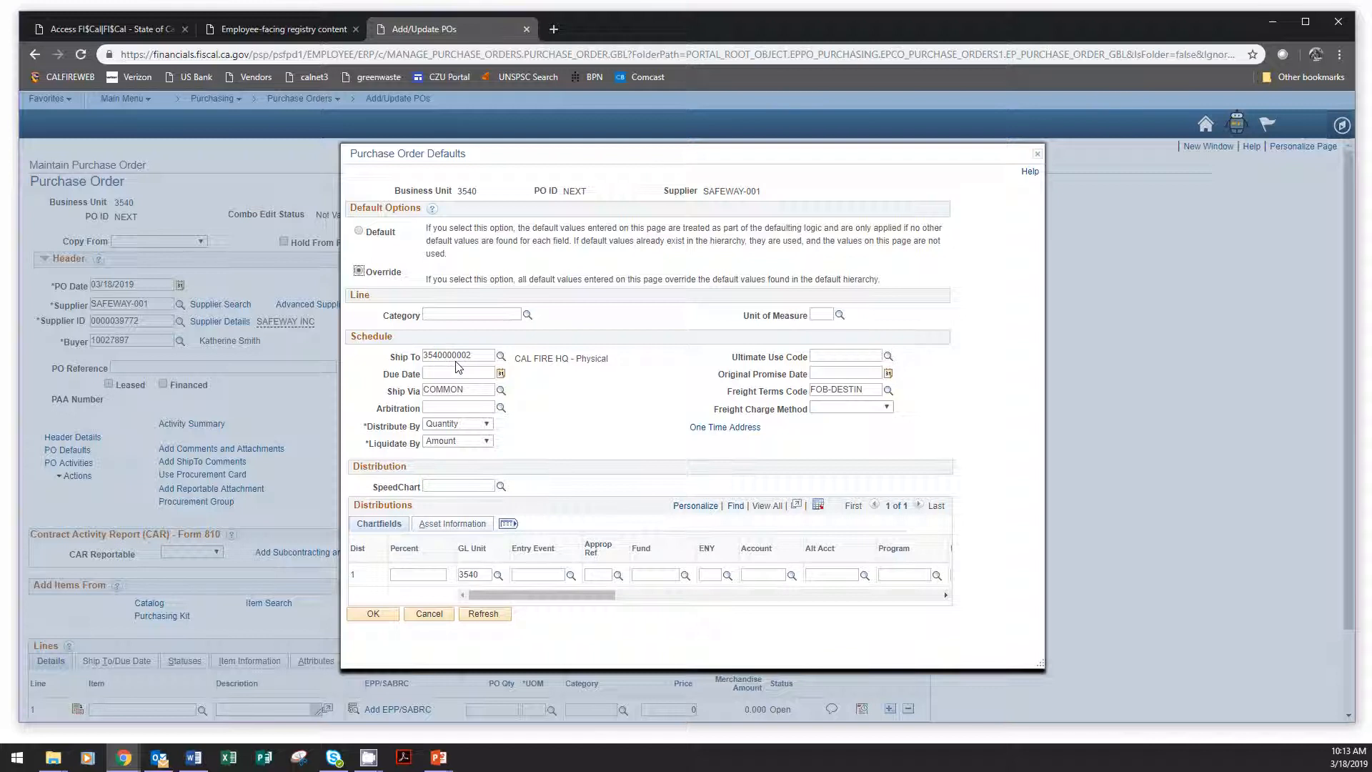
pyautogui.click(501, 356)
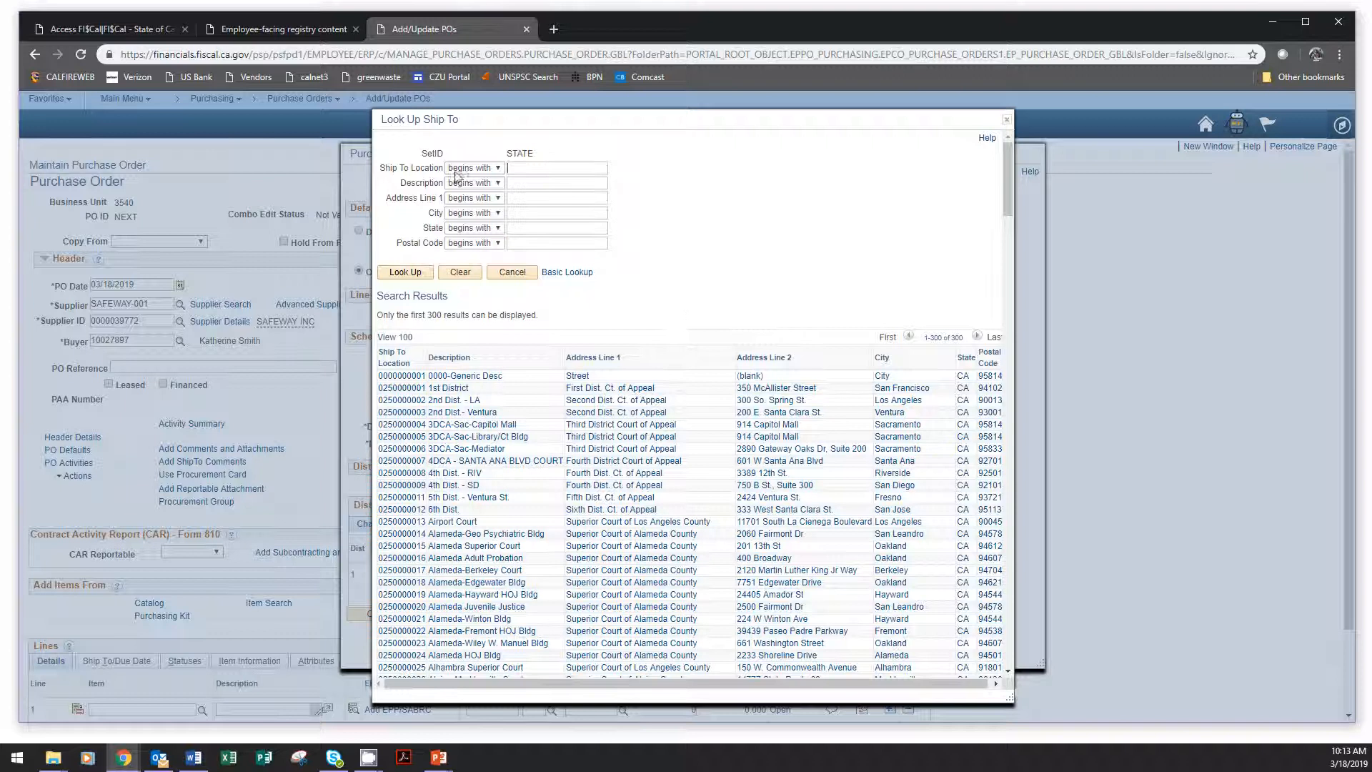
pyautogui.click(492, 183)
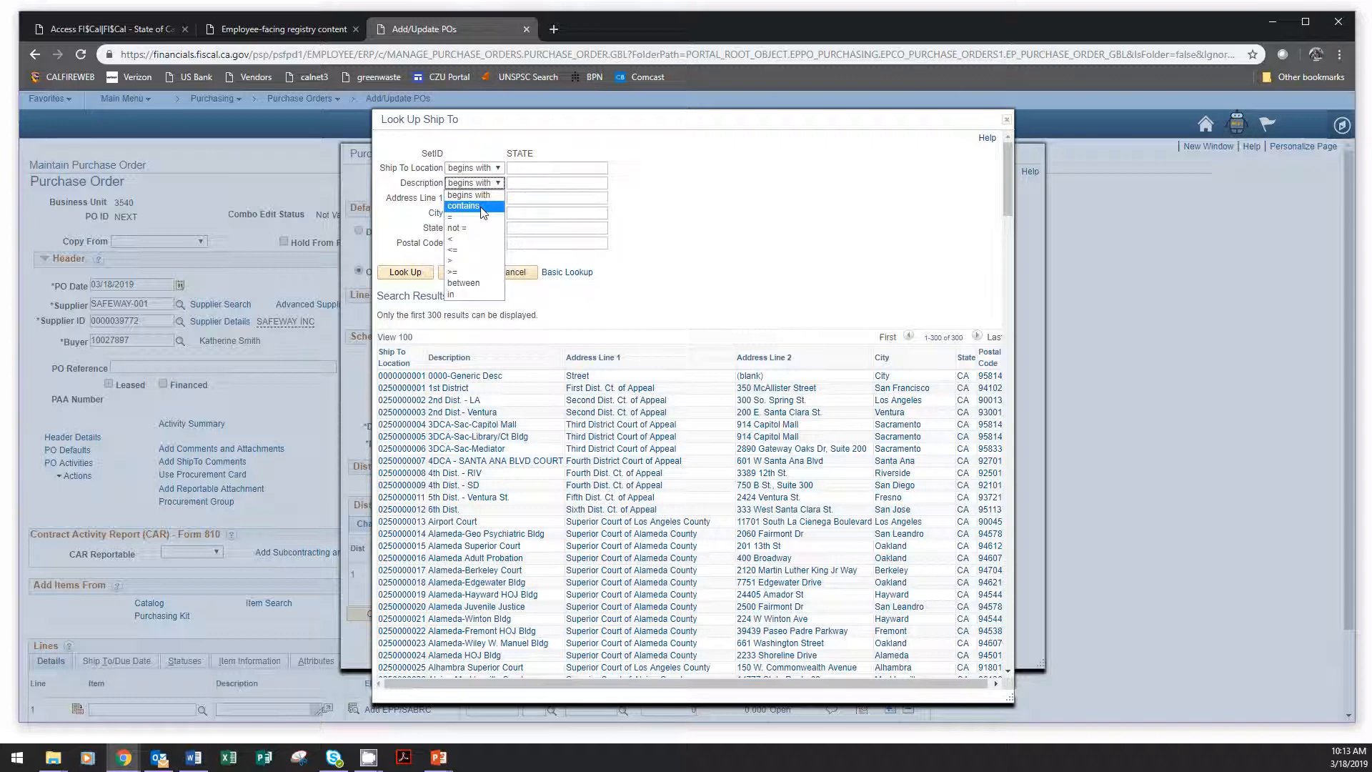
pyautogui.click(483, 207)
pyautogui.click(517, 184)
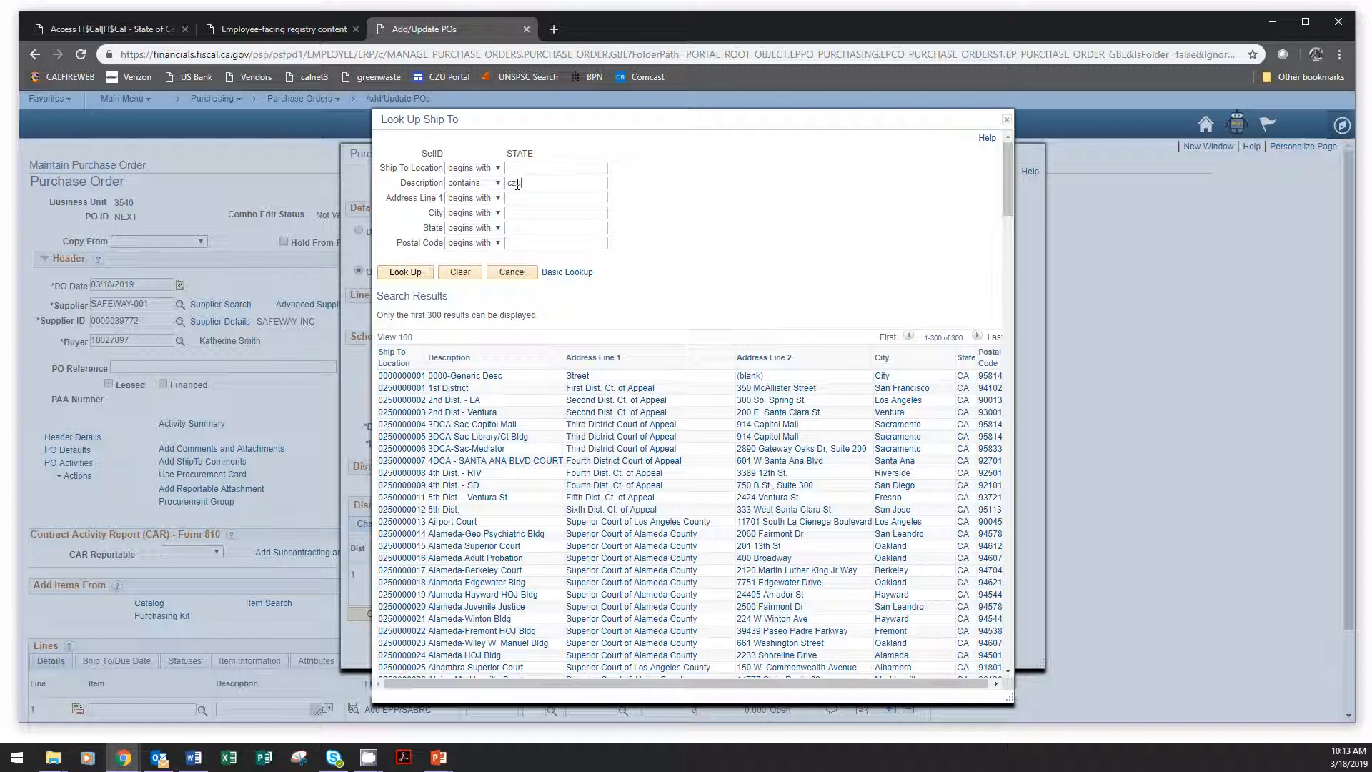
pyautogui.click(409, 275)
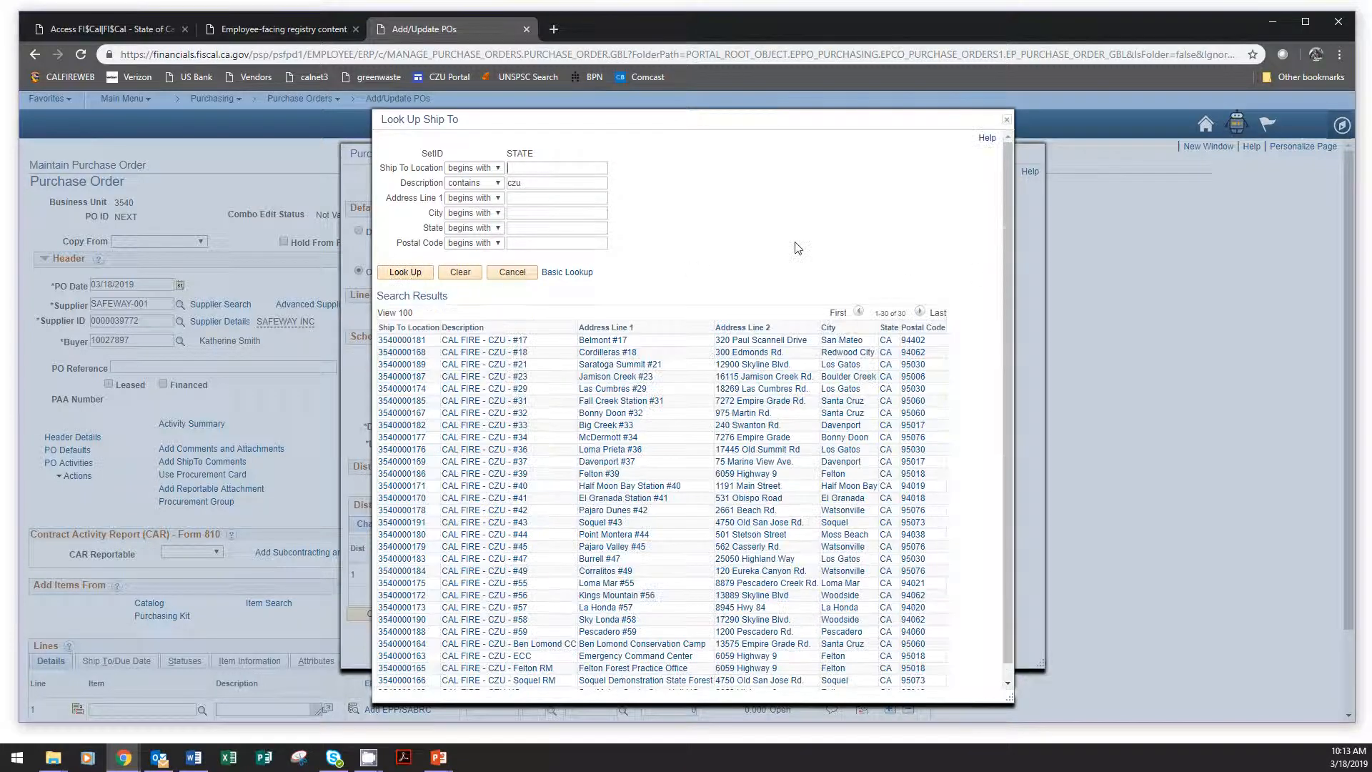
pyautogui.scroll(-1, 719, 476)
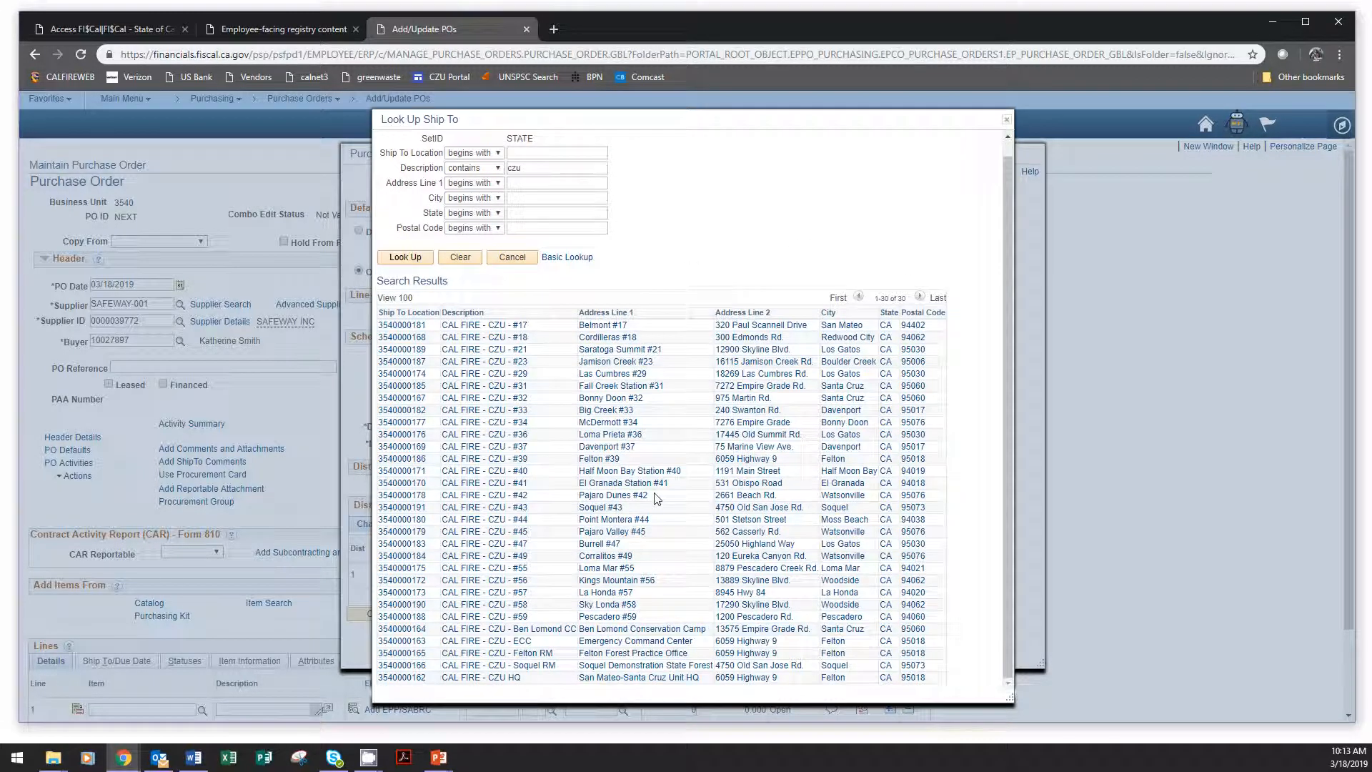
pyautogui.click(604, 411)
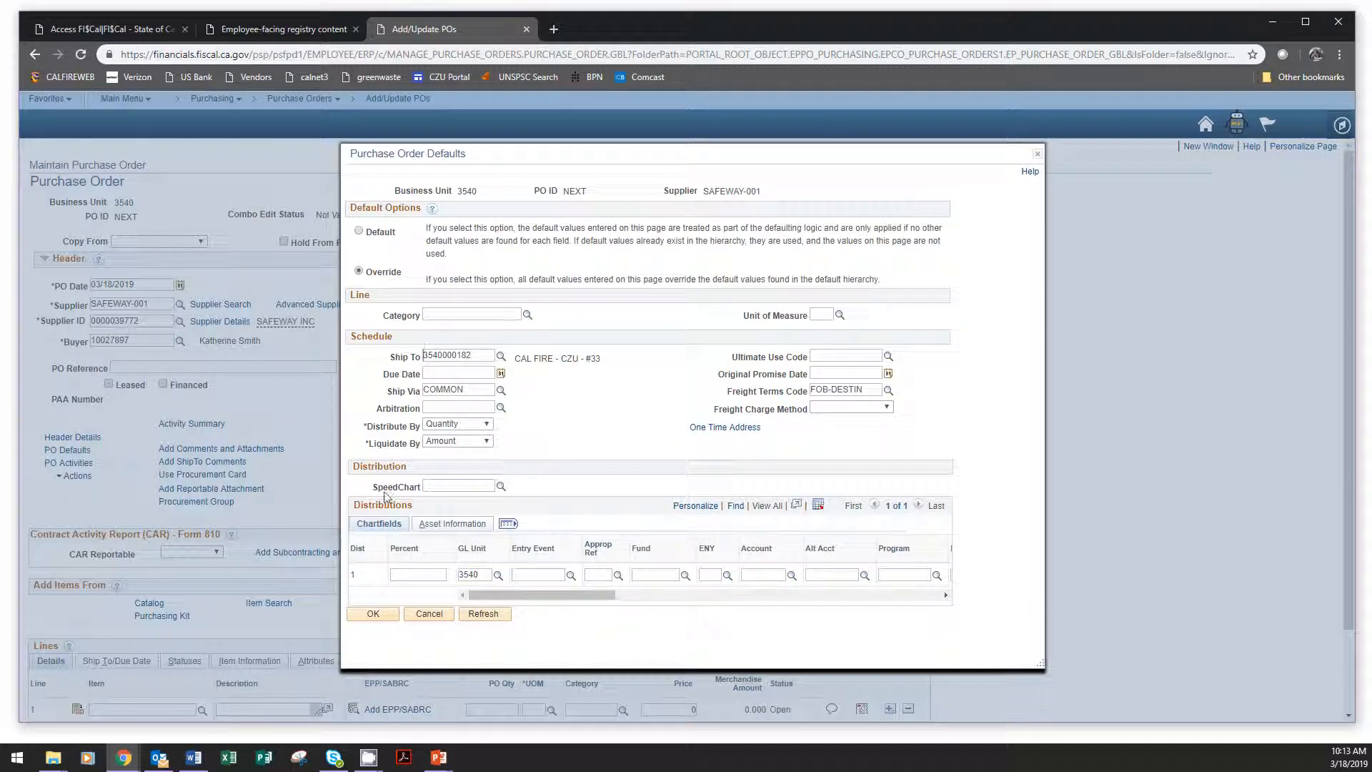
# Look up SpeedChart key 02090-18 and apply it to the default distribution.
pyautogui.click(501, 488)
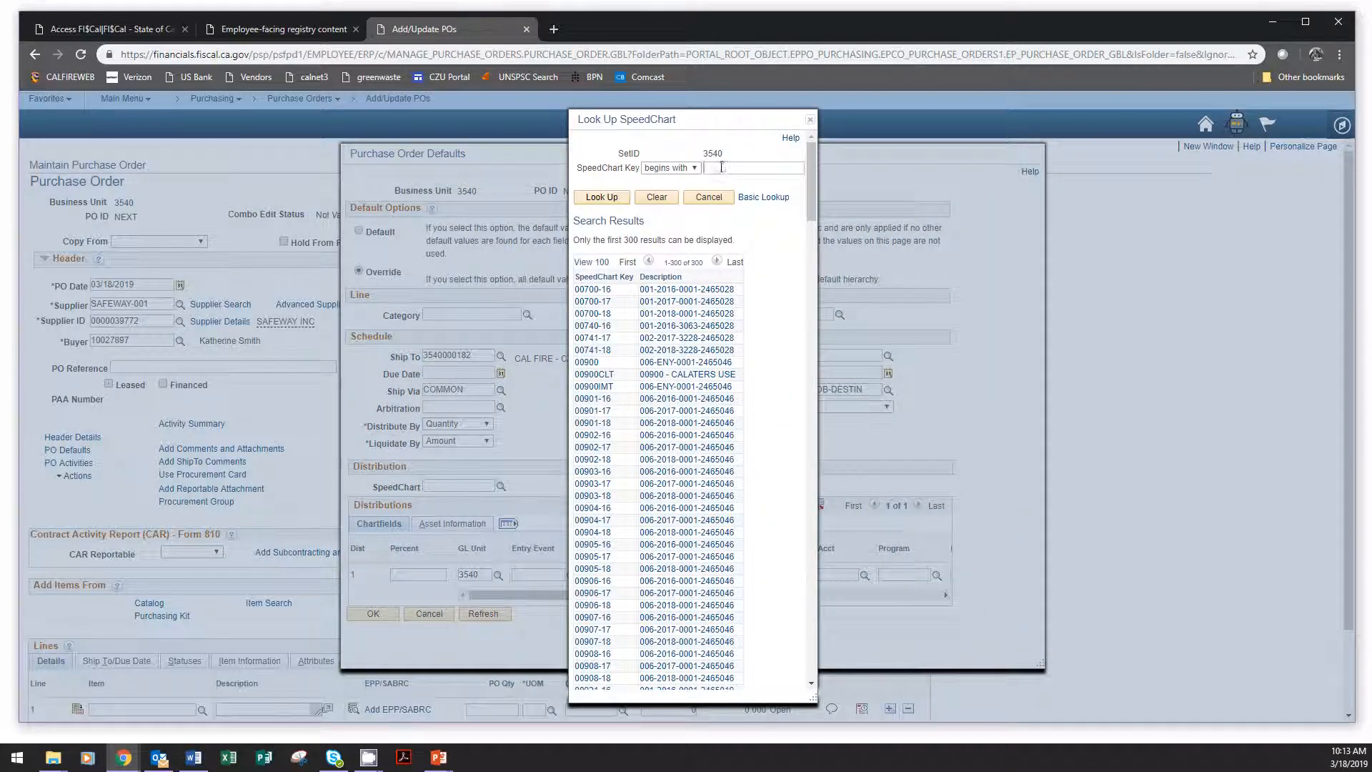
pyautogui.write('02090-18')
pyautogui.click(602, 197)
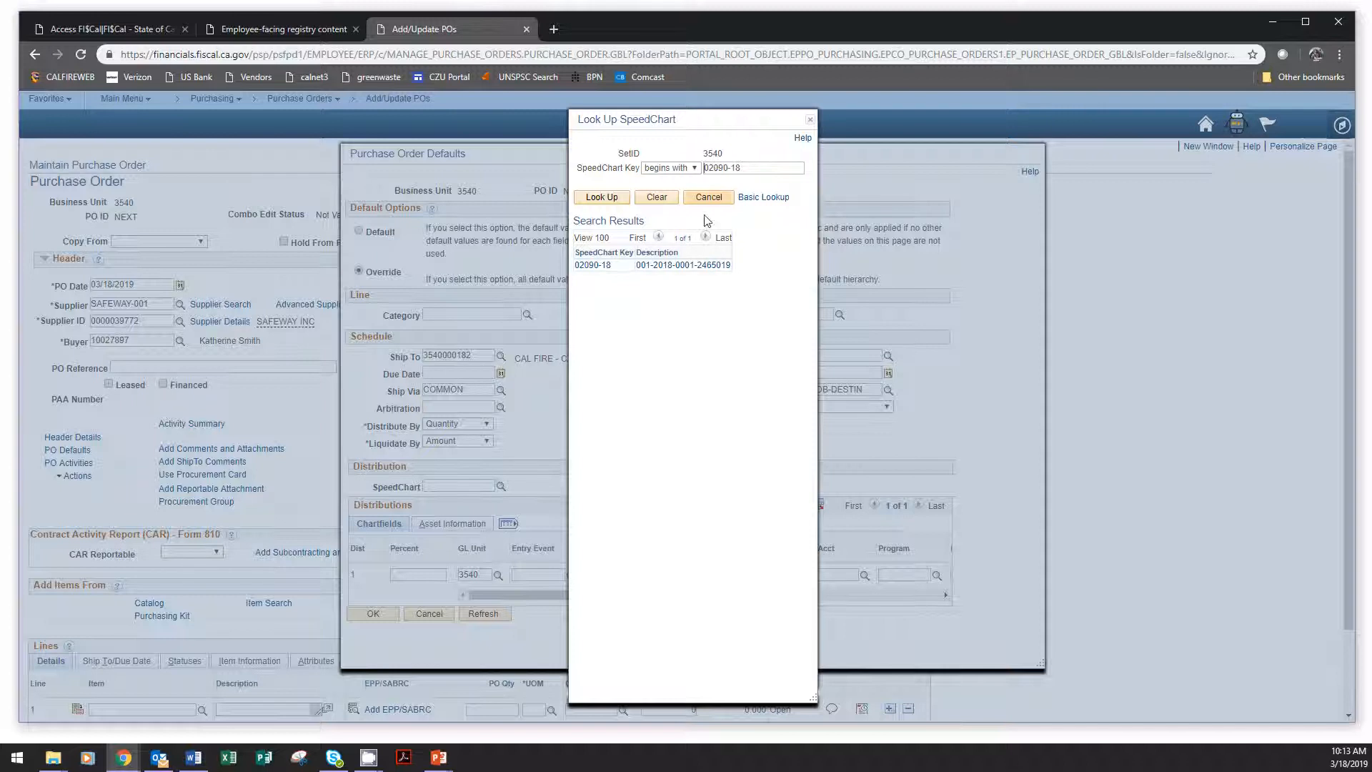
pyautogui.click(595, 266)
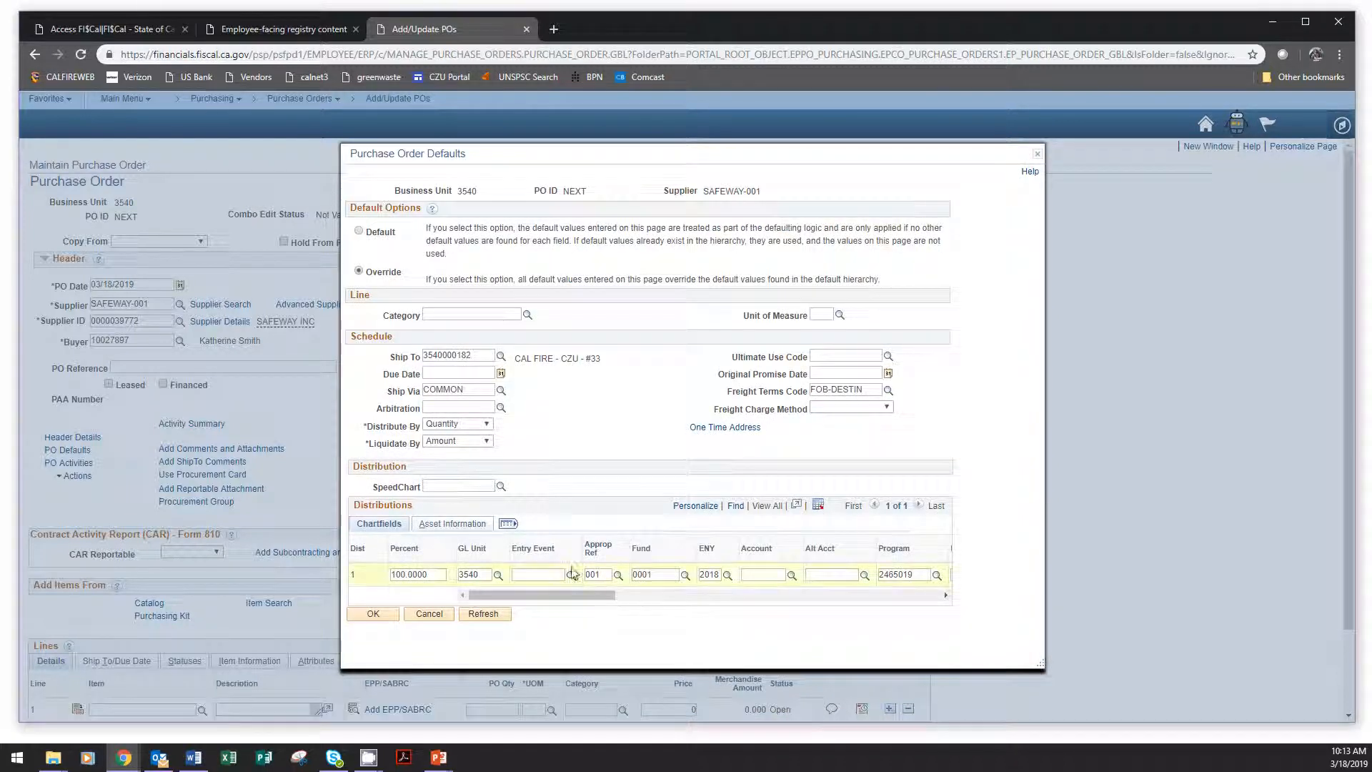
pyautogui.moveTo(573, 599); pyautogui.dragTo(631, 599)
pyautogui.click(561, 576)
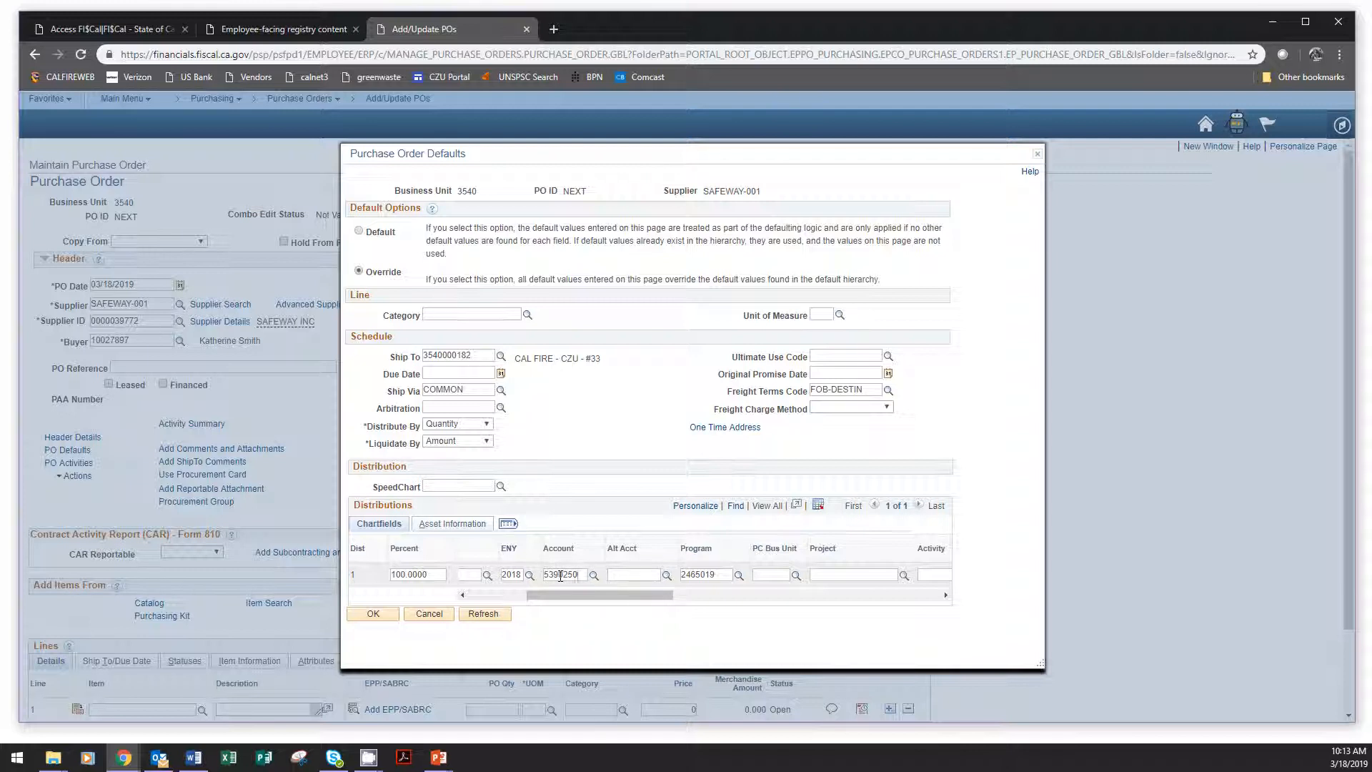
pyautogui.click(643, 575)
pyautogui.hotkey('ctrl', 'v')
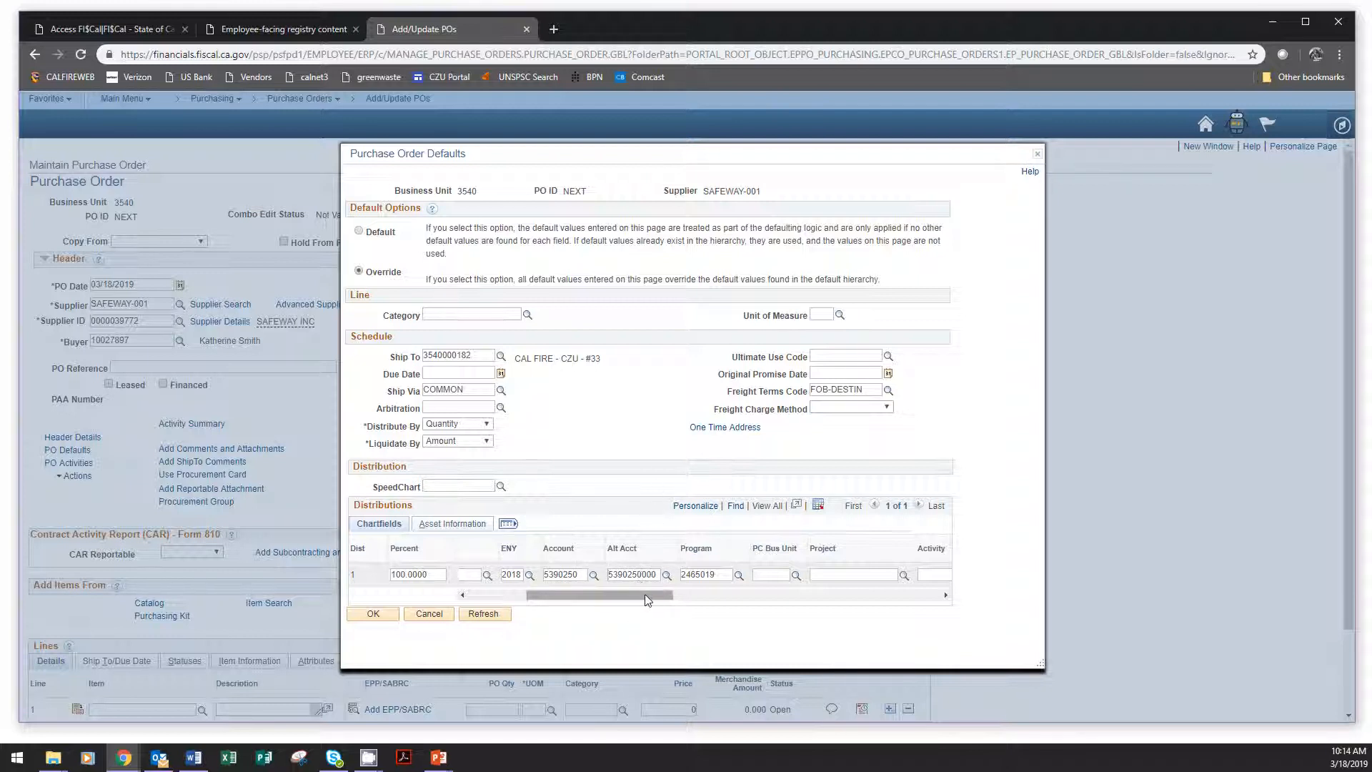
# Enter reporting structure 35401701 on the distribution line, apply the defaults and accept the Sales/Use Tax Destination change.
pyautogui.hscroll(5, 647, 599)
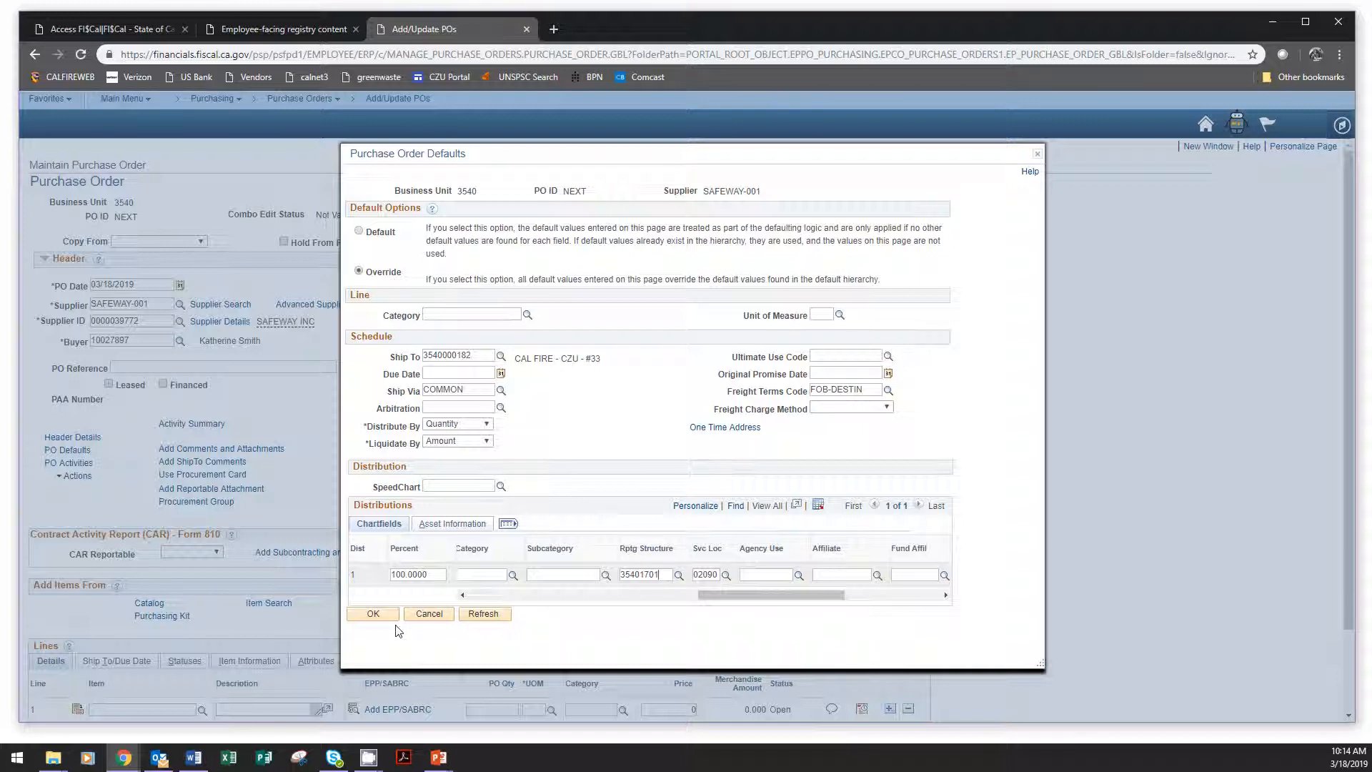
pyautogui.click(374, 617)
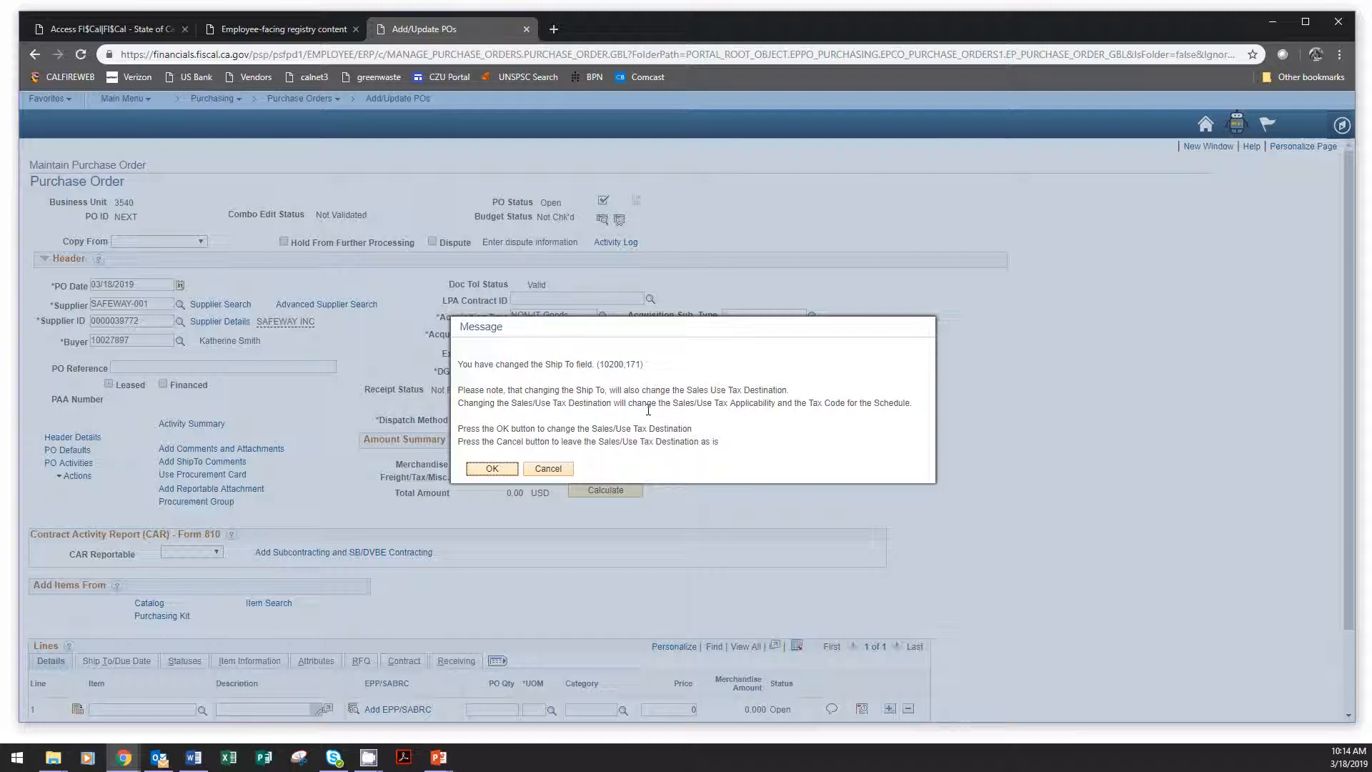
pyautogui.click(498, 470)
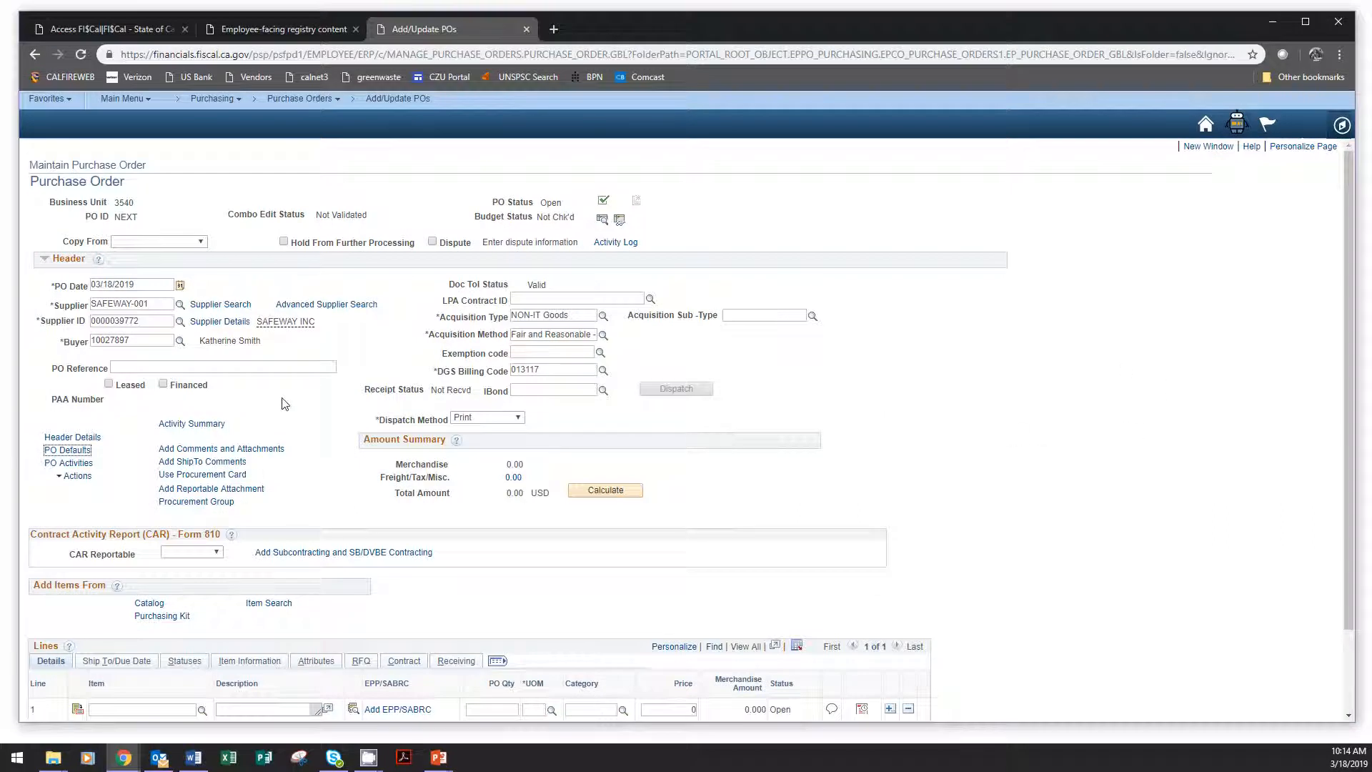
# Add the header comment "Subsistence for 24 hour fire station, Big Creek." and flag it as Approval Justification.
pyautogui.click(274, 458)
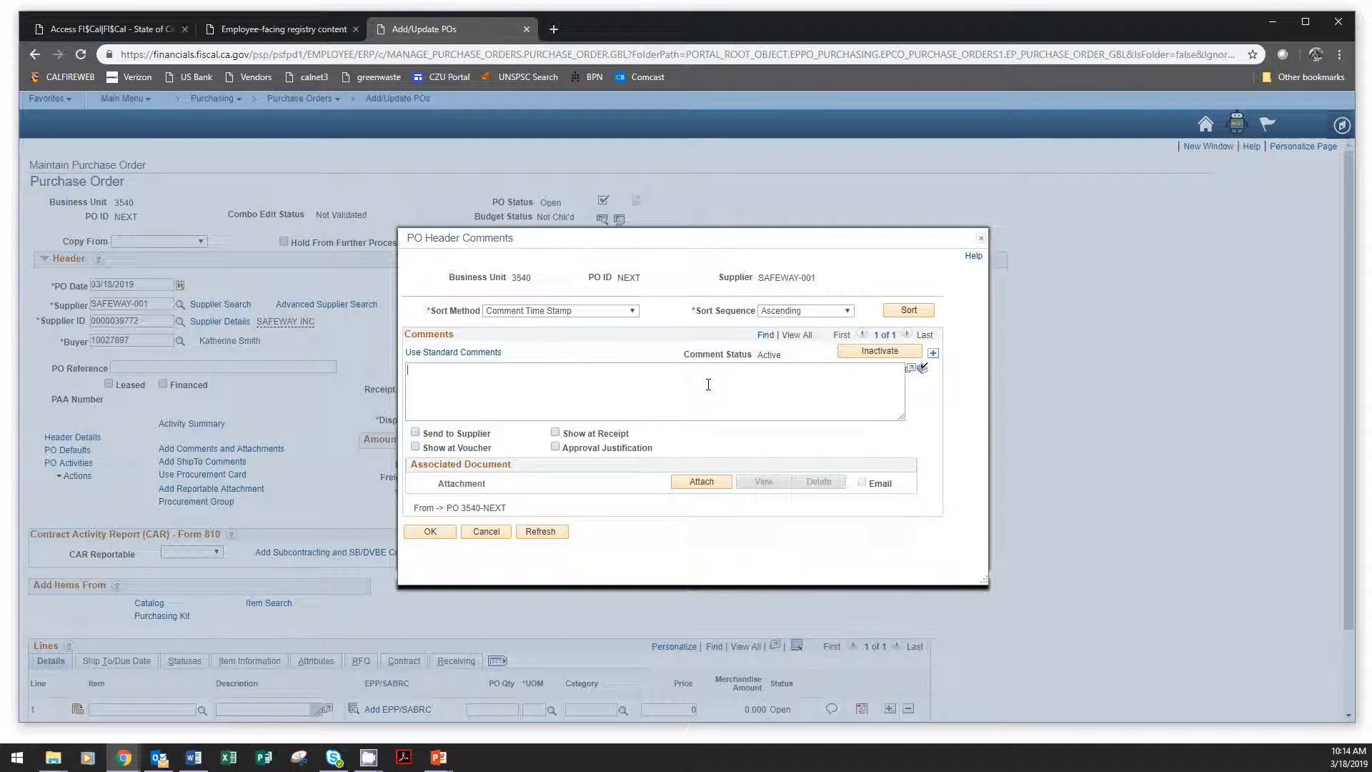
pyautogui.write('Subsistence for 24 hour fire station, Big Creek.')
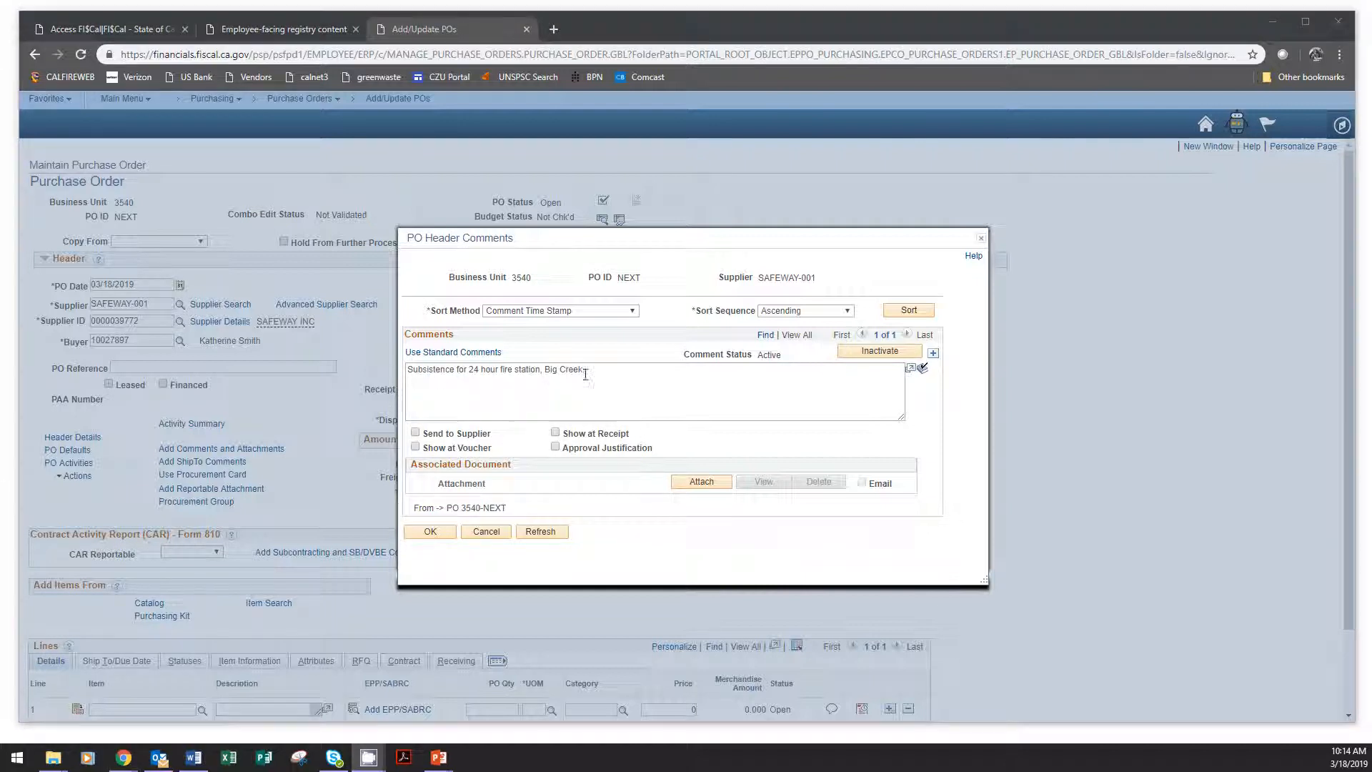
pyautogui.click(556, 448)
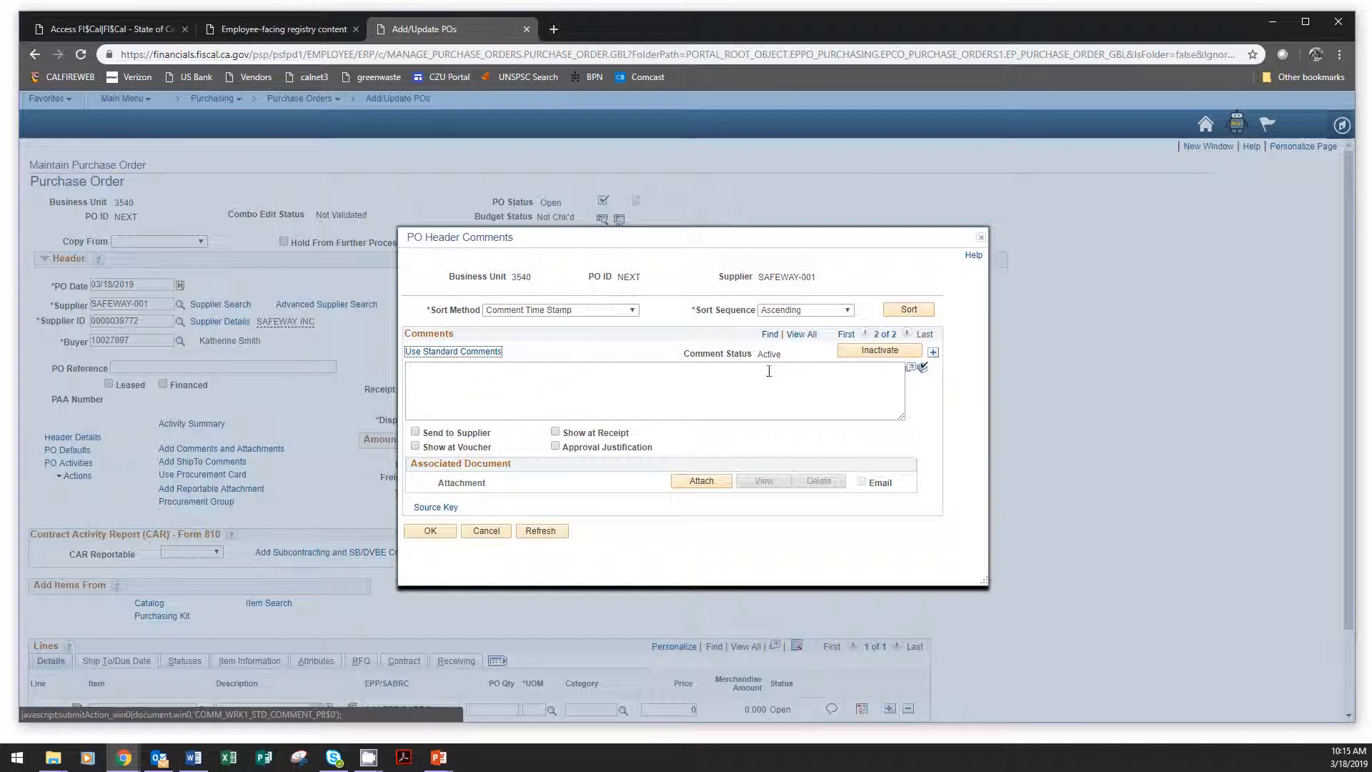
# Add a second header comment by copying the STW standard comment NIT (Non-IT Goods).
pyautogui.click(474, 353)
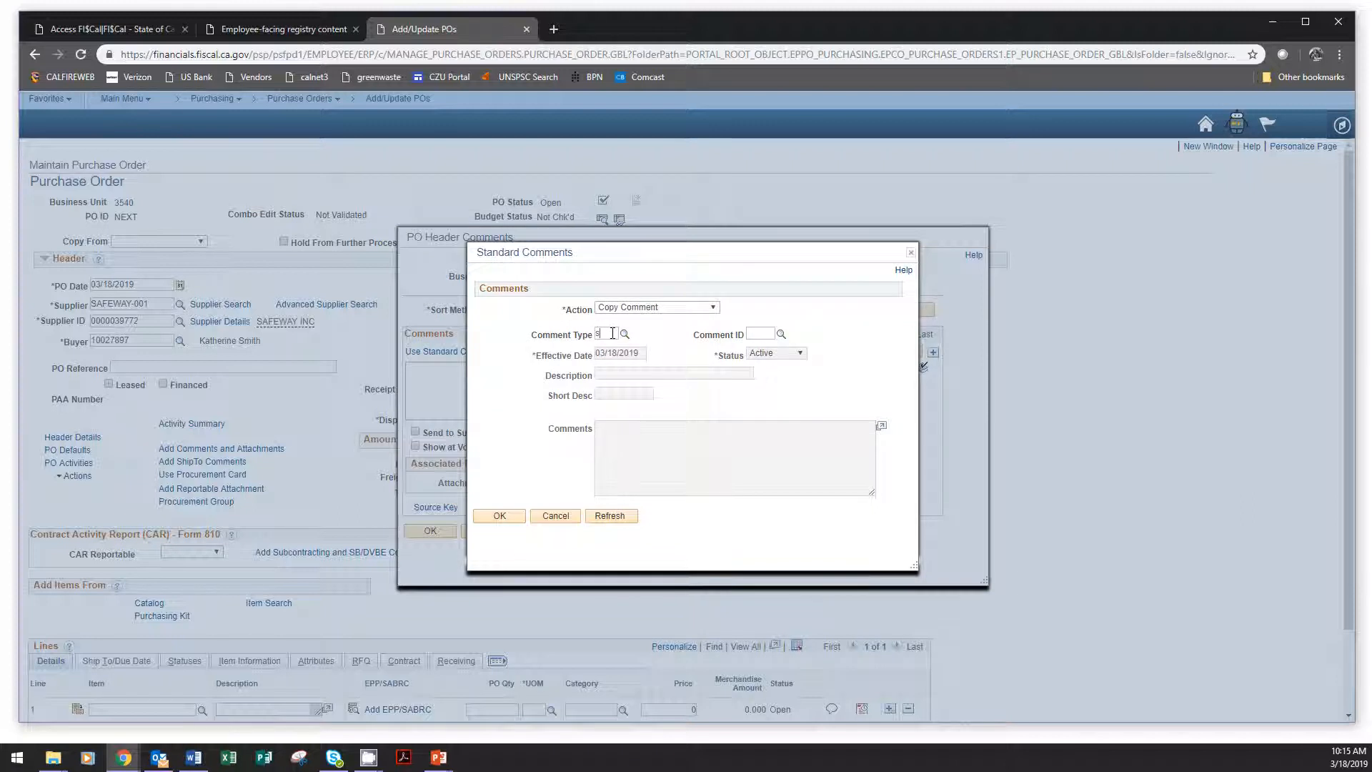
pyautogui.click(781, 334)
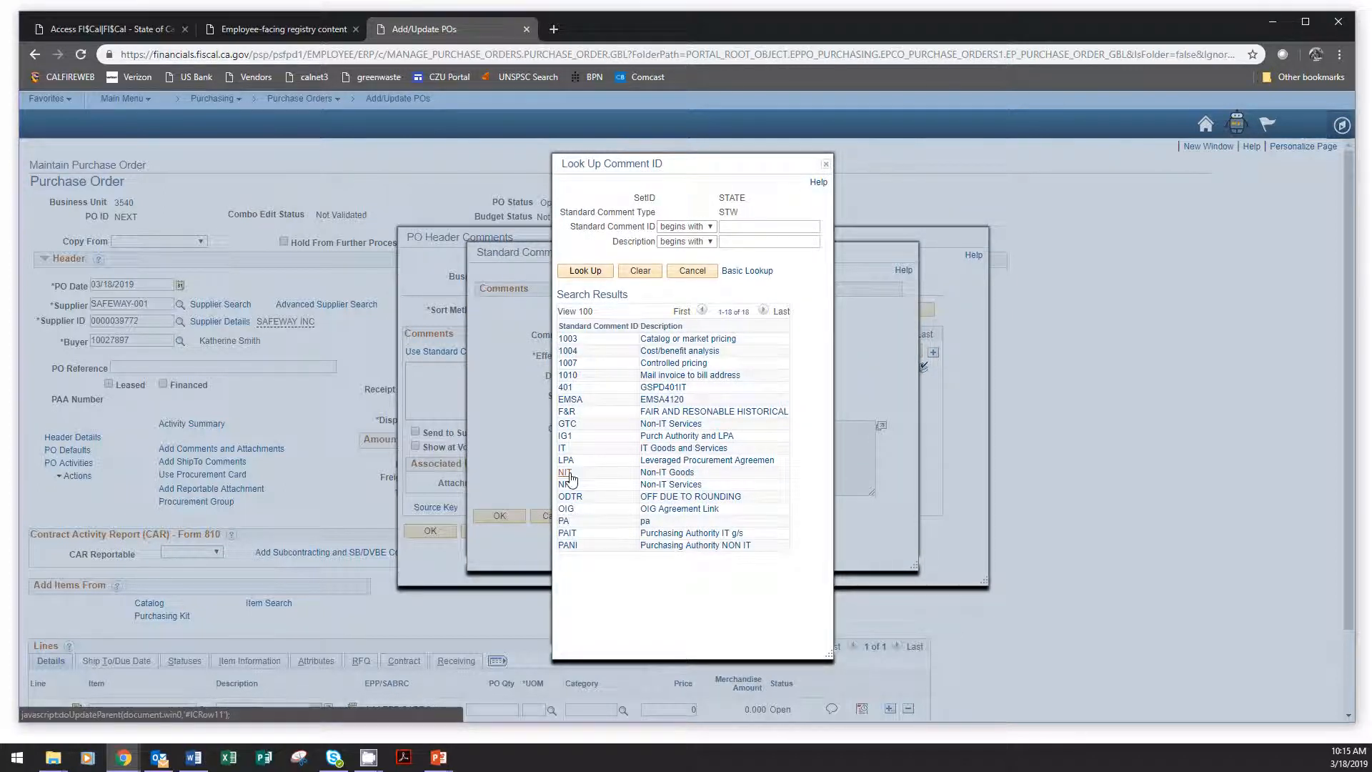
pyautogui.click(679, 473)
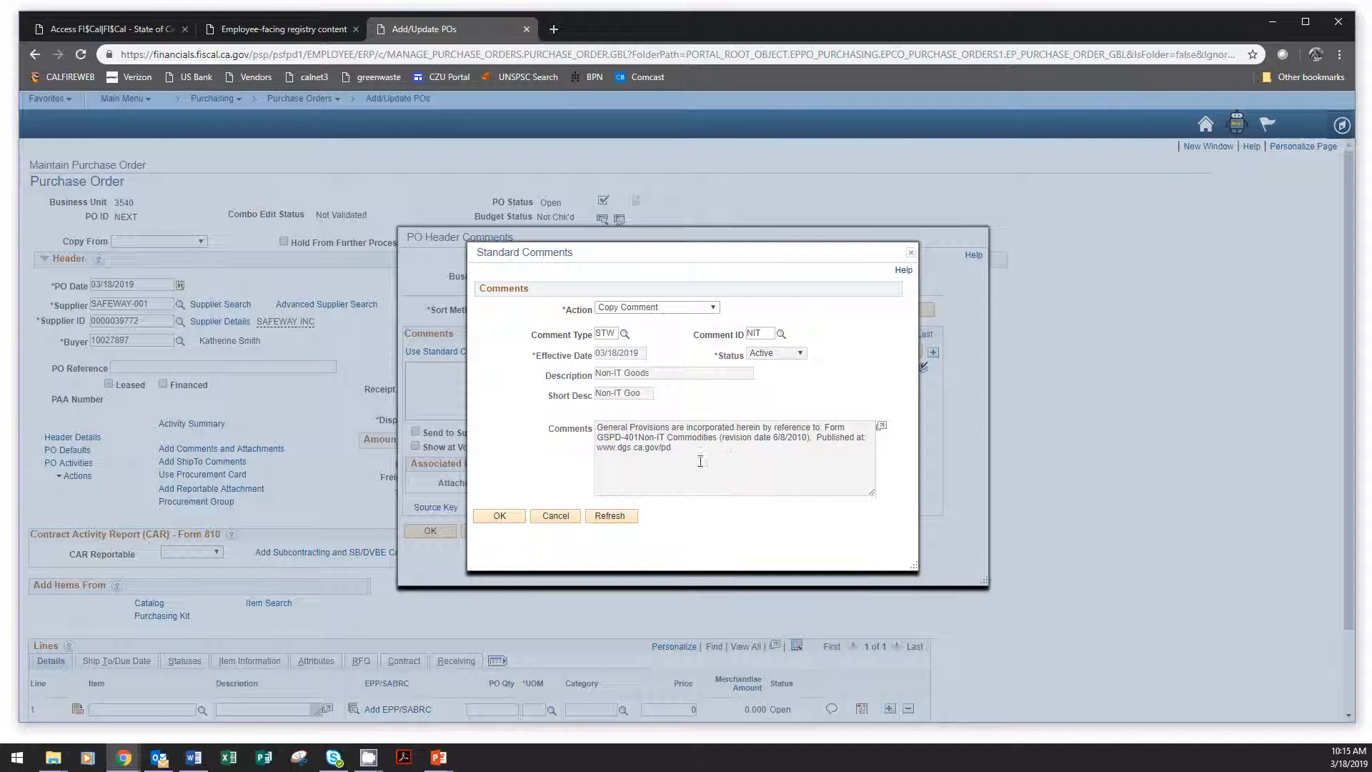
pyautogui.click(513, 517)
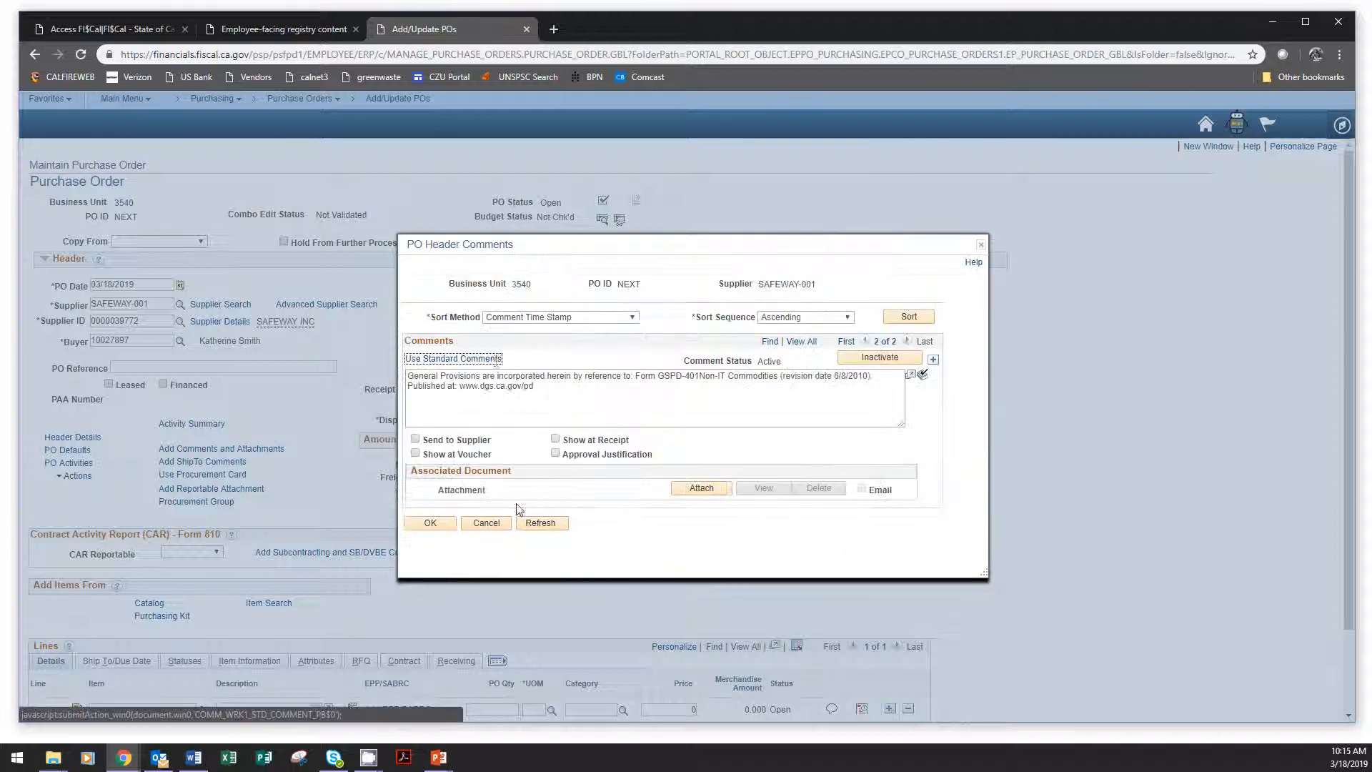
# Flag the copied Non-IT Goods header comment as Show at Receipt and Show at Voucher, and accept the header comments.
pyautogui.click(556, 439)
pyautogui.click(415, 453)
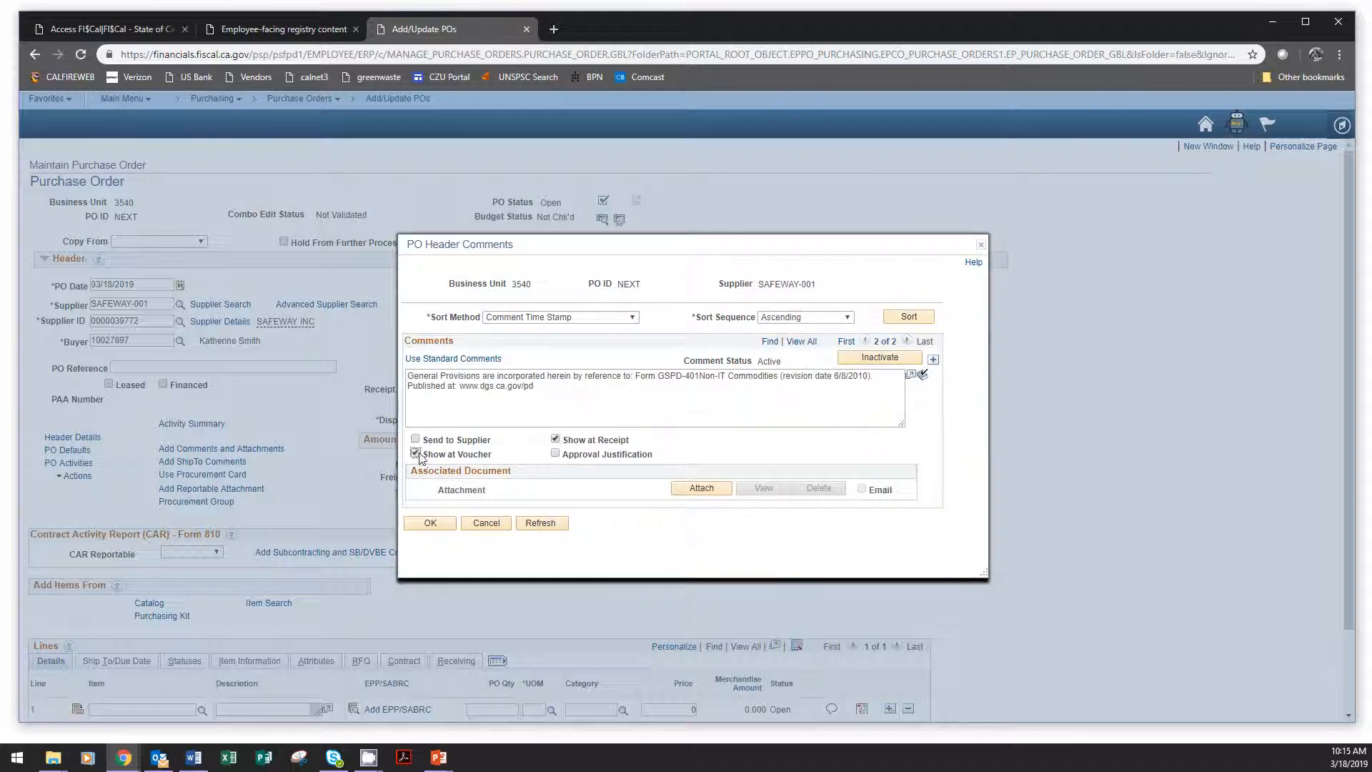
pyautogui.click(442, 526)
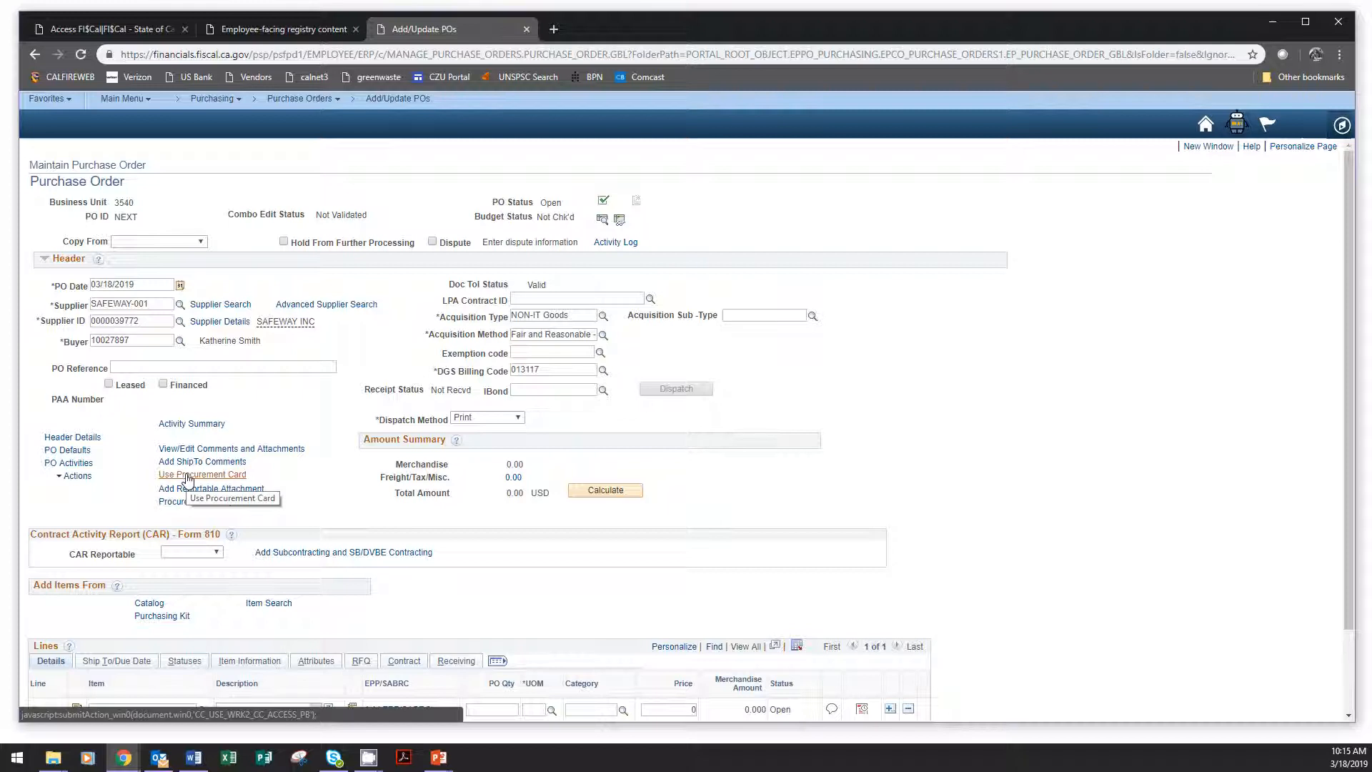
# Assign the available VISA procurement card to the purchase order through the override Card Number, and confirm the card information.
pyautogui.click(188, 477)
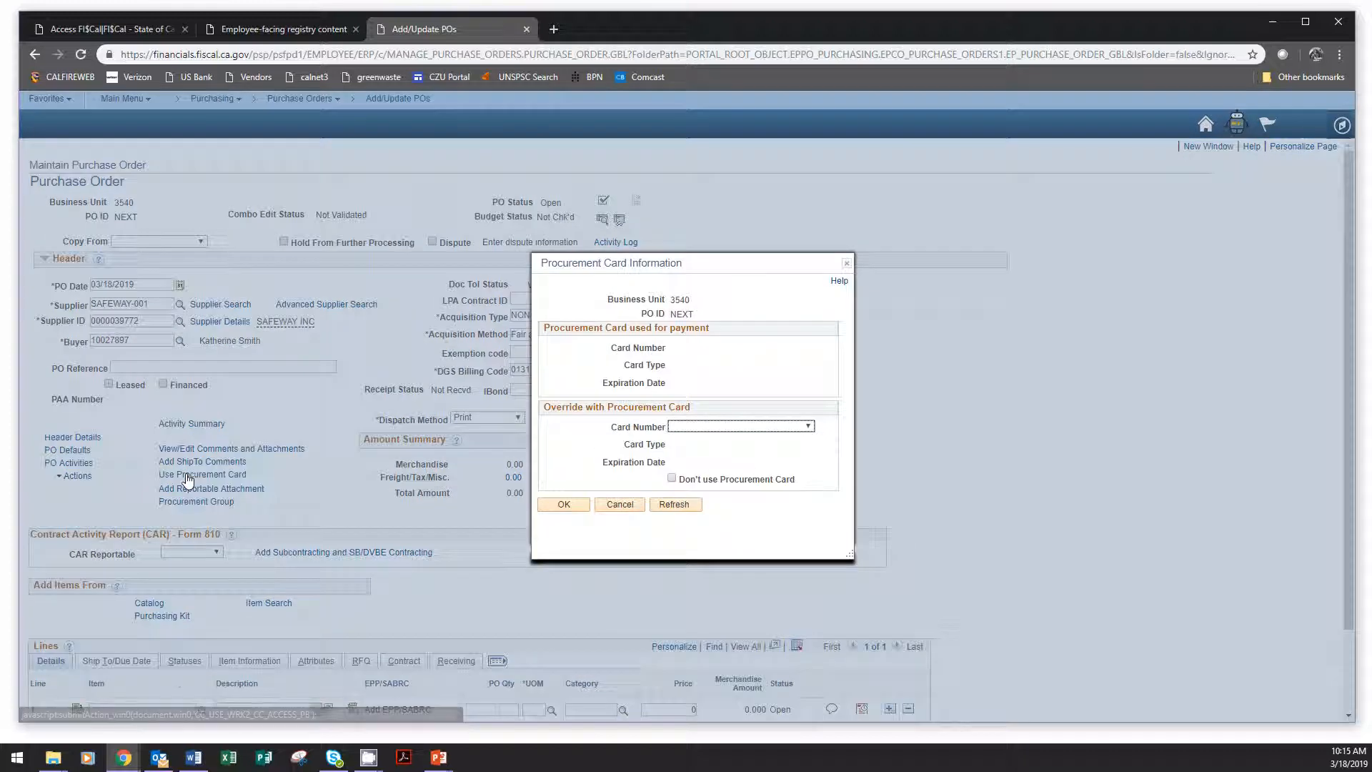
pyautogui.click(797, 427)
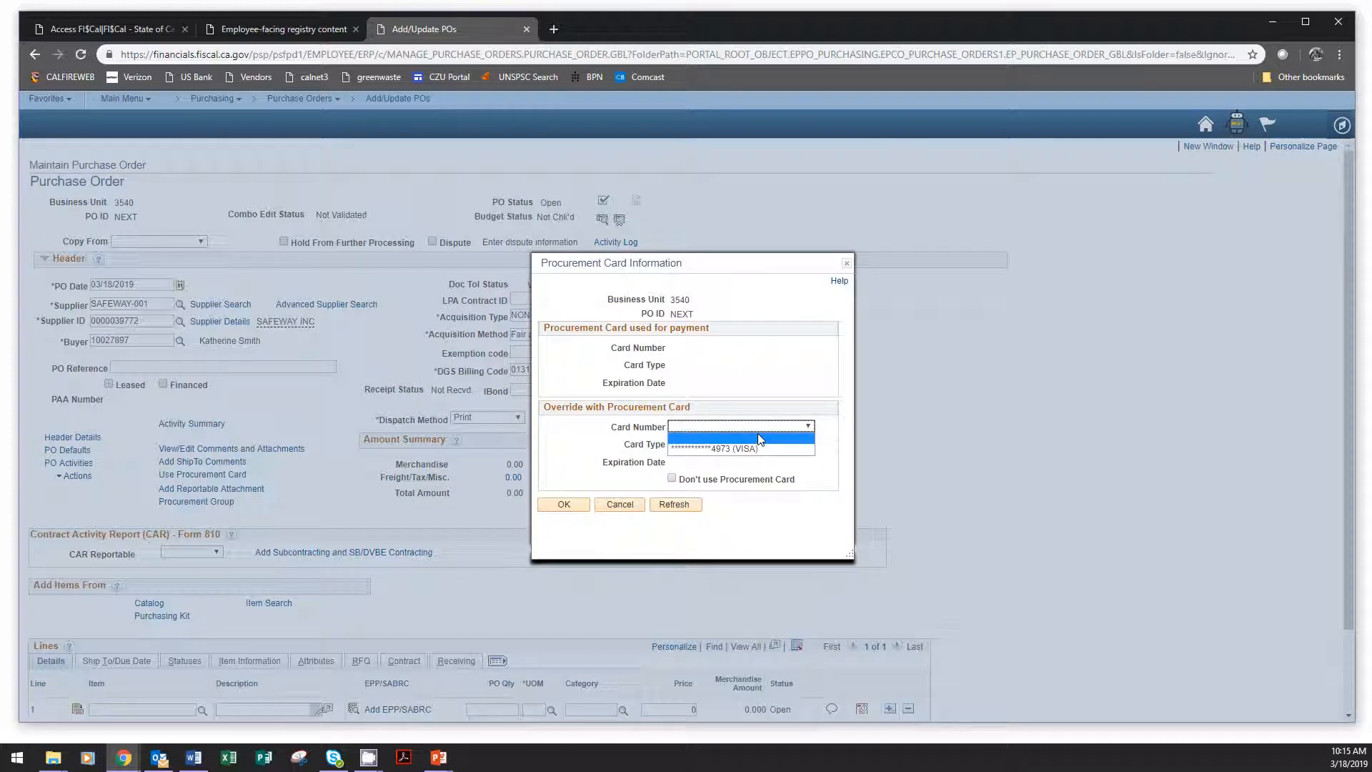
pyautogui.click(743, 450)
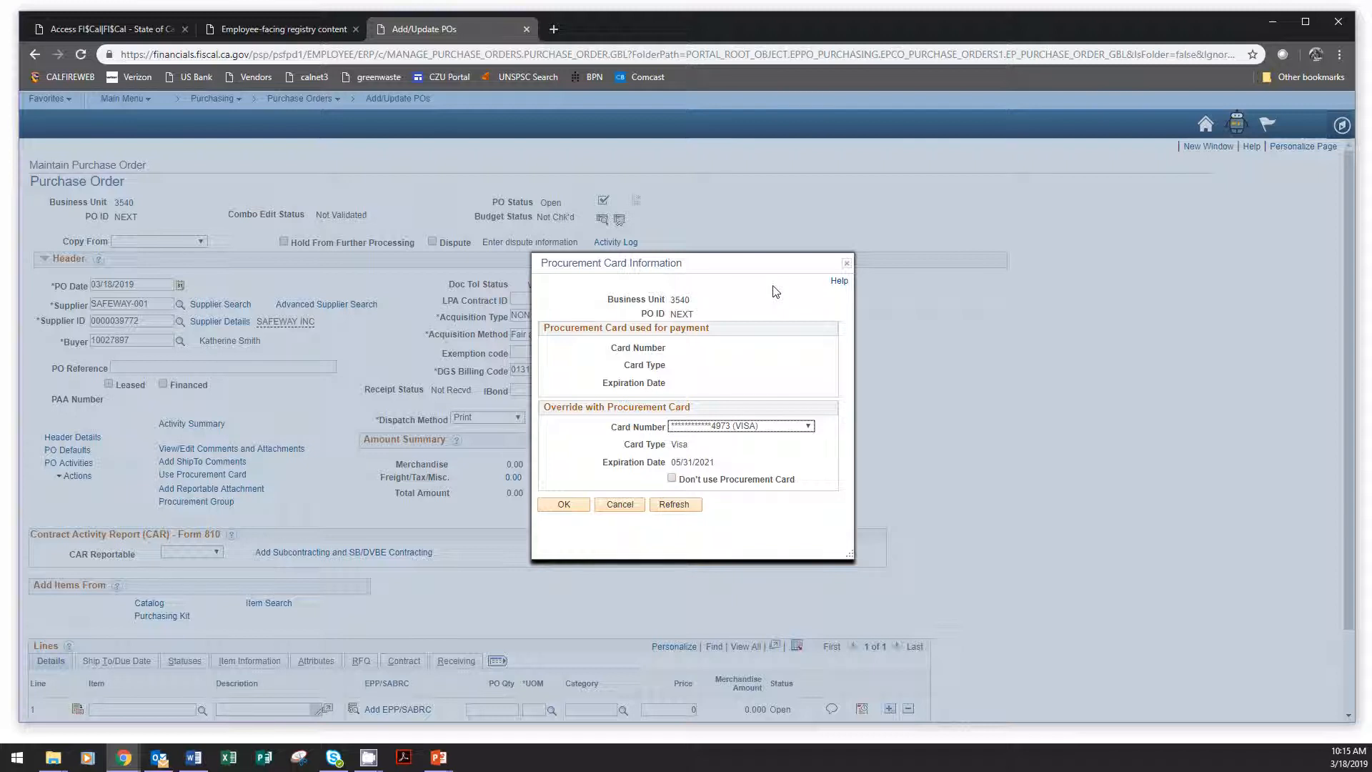
pyautogui.click(564, 506)
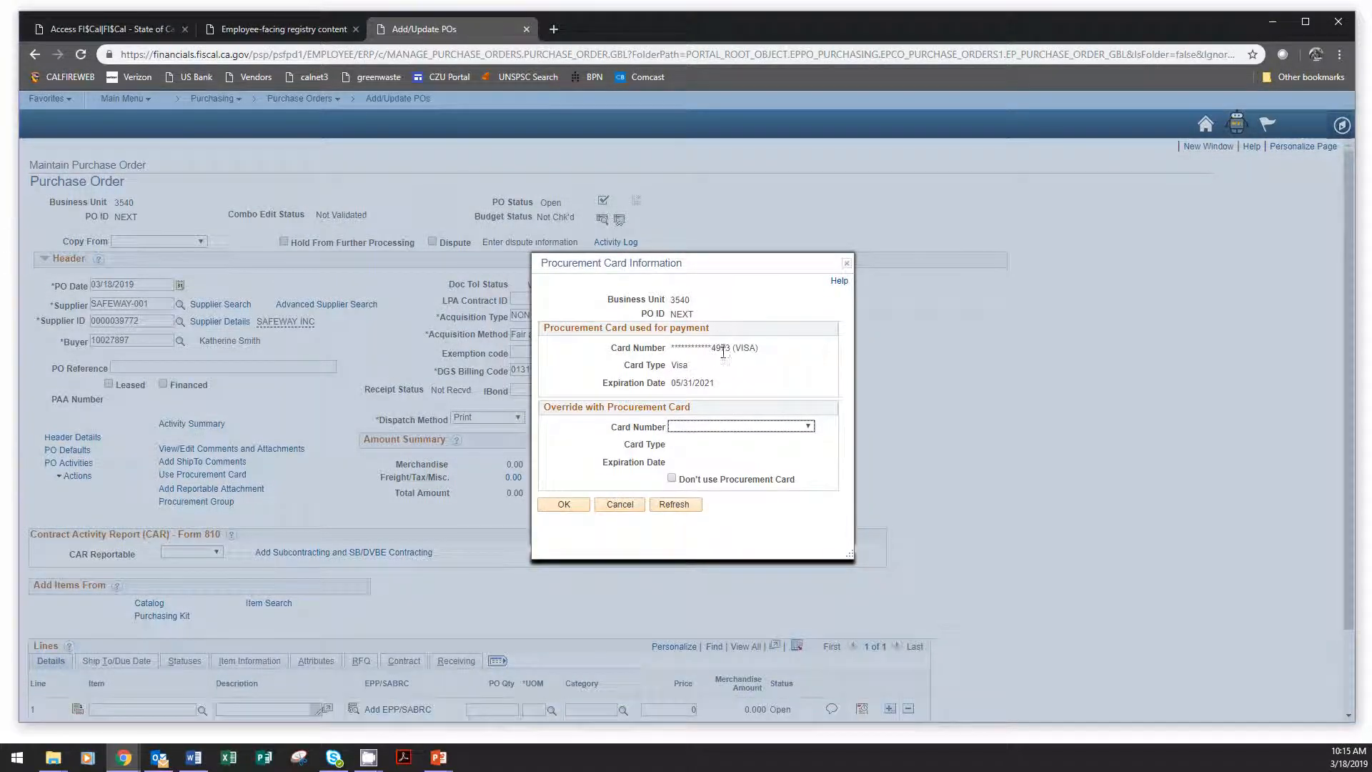
pyautogui.click(564, 505)
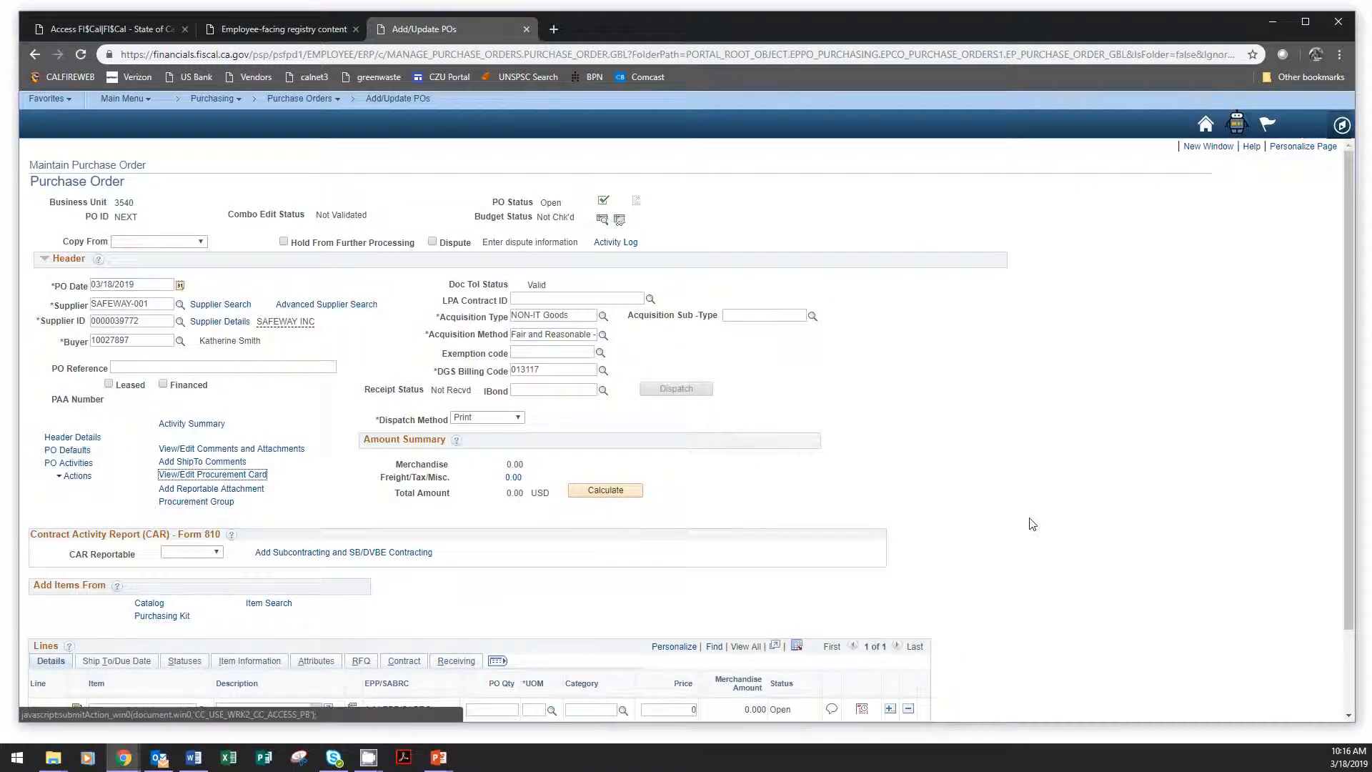
# Set CAR Reportable to Yes and decline to provide subcontracting information.
pyautogui.click(193, 457)
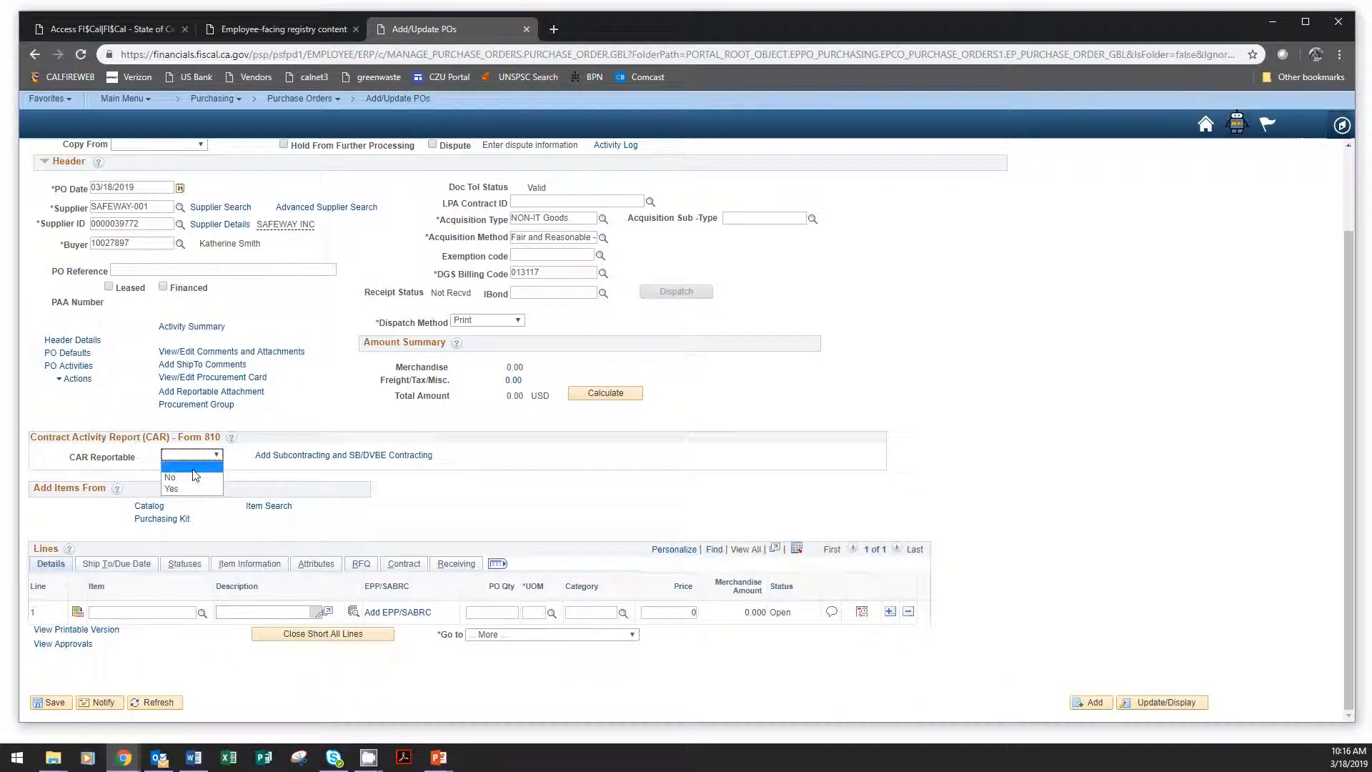
pyautogui.click(189, 489)
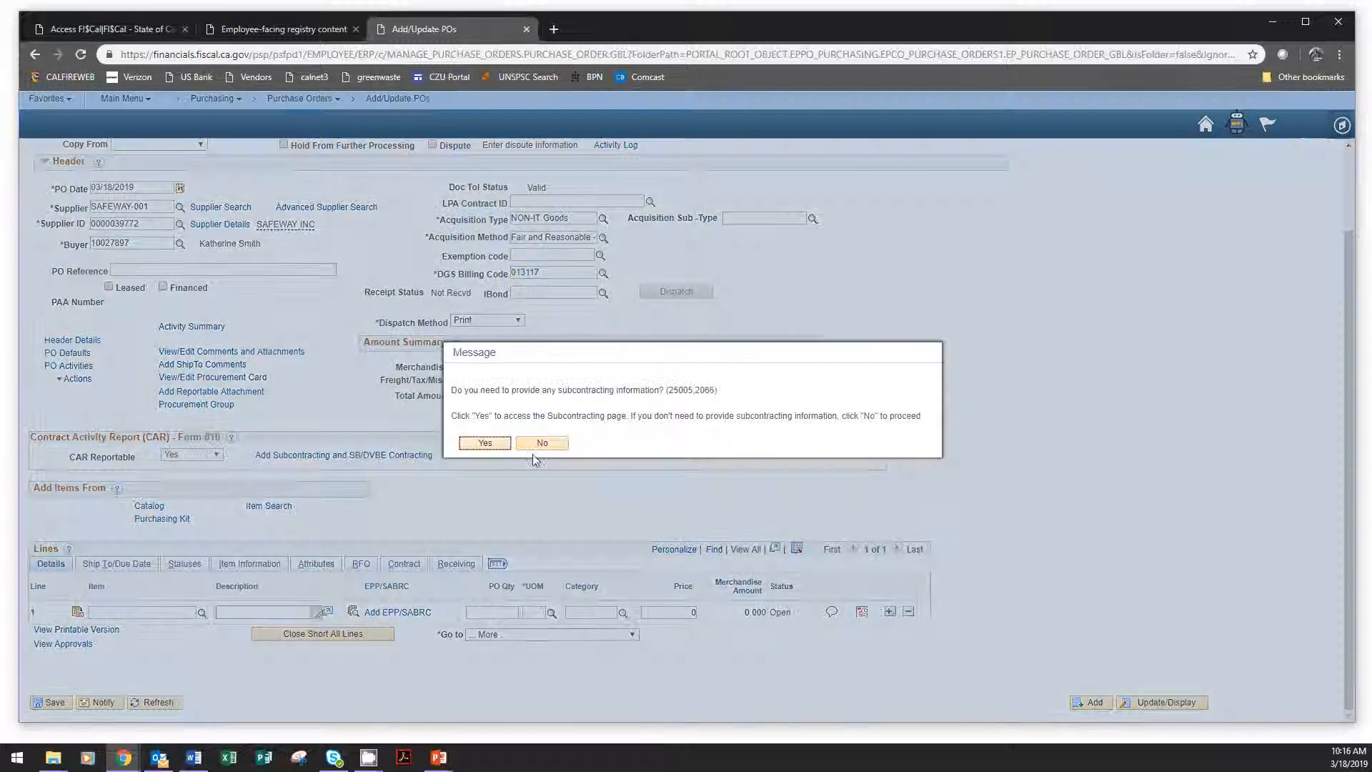
pyautogui.click(543, 443)
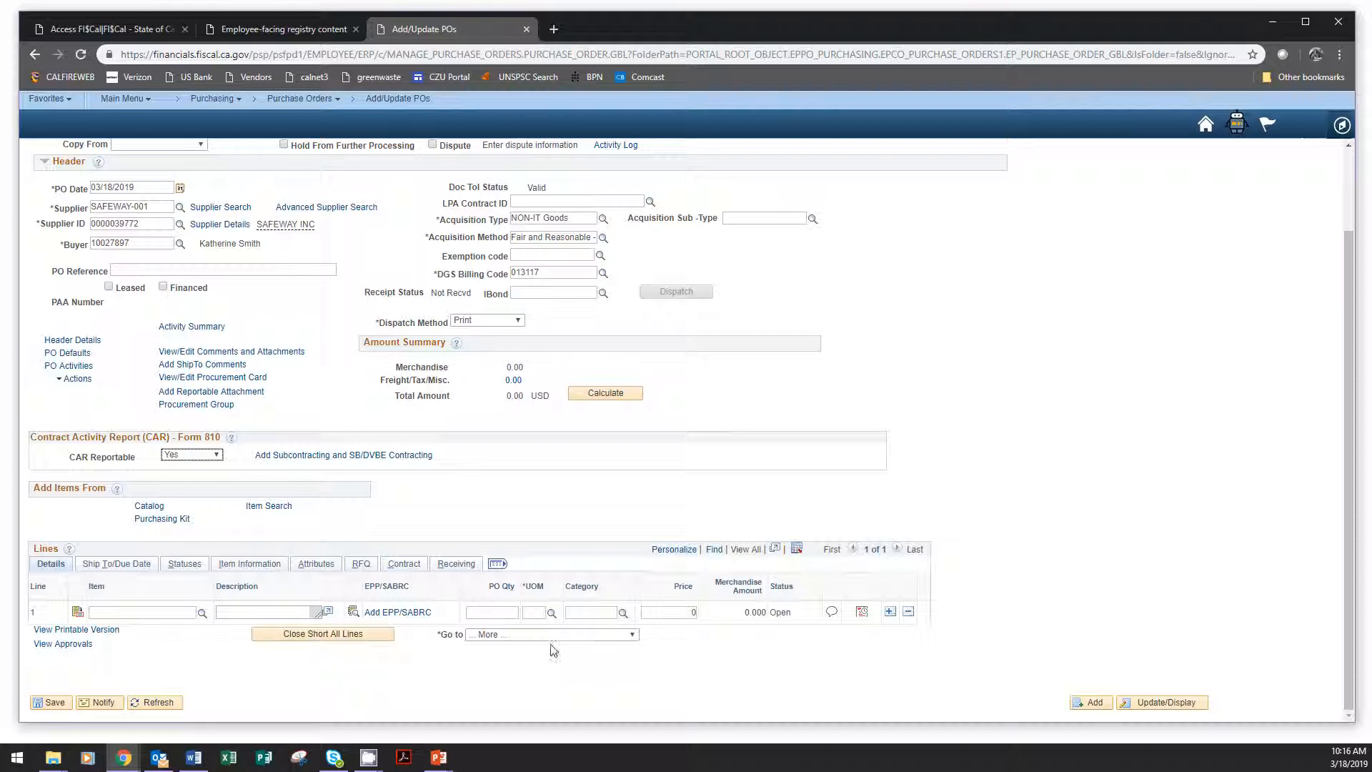
# Fill in line 1 with description "meat and poultry products", quantity 1, UOM LO, category 50110000 and price 123.45.
pyautogui.click(261, 611)
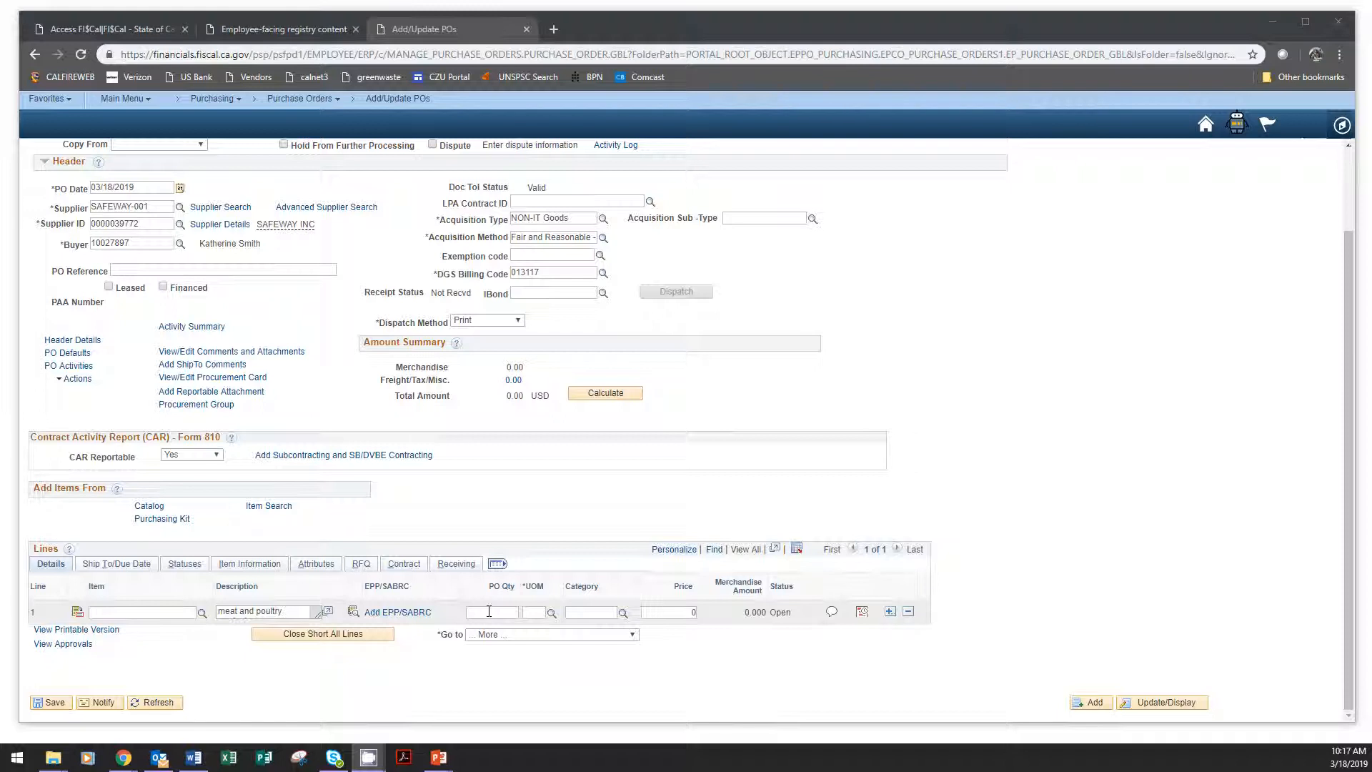
pyautogui.click(489, 611)
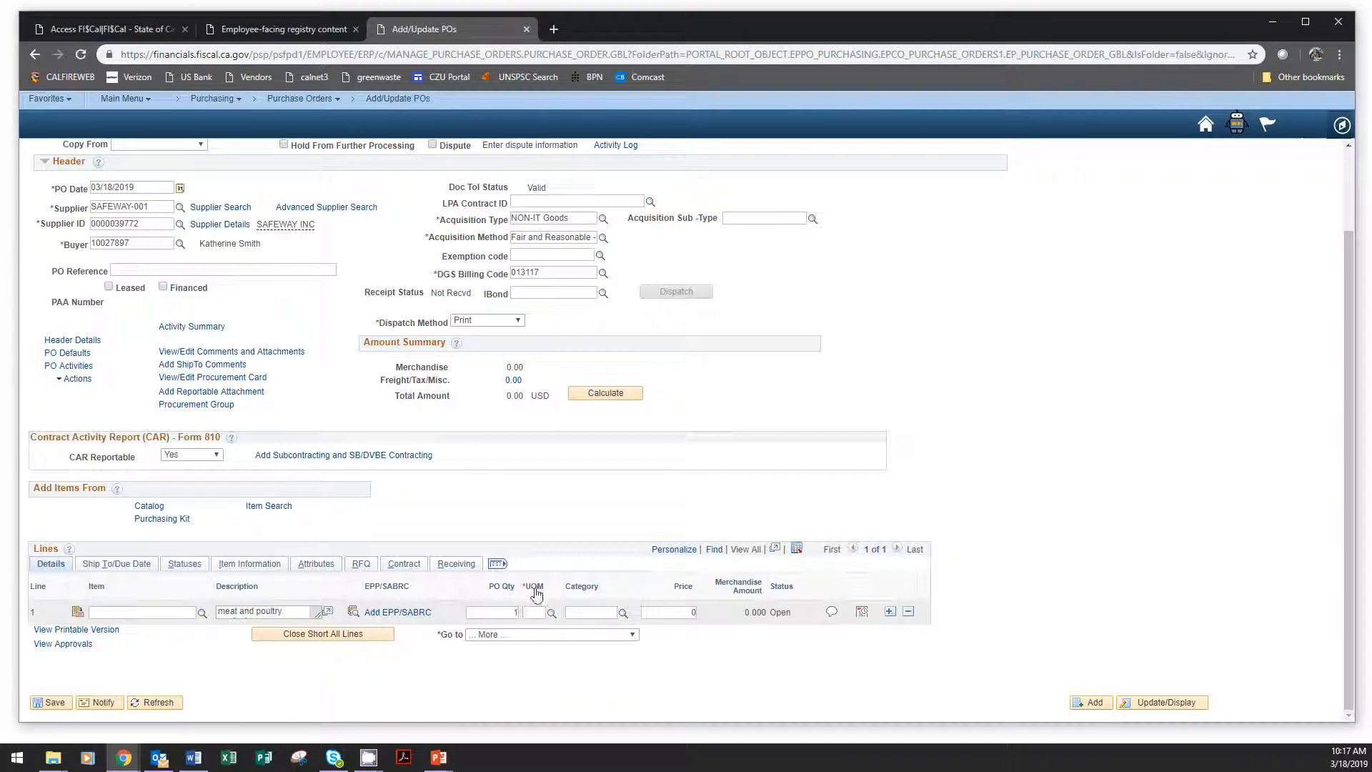
pyautogui.write('lo')
pyautogui.moveTo(684, 613); pyautogui.dragTo(708, 618)
pyautogui.write('123.45')
# Set the Tax Applicability of line 1's schedule to Item is Exempt, recalculate the sales/use tax and accept it.
pyautogui.click(861, 616)
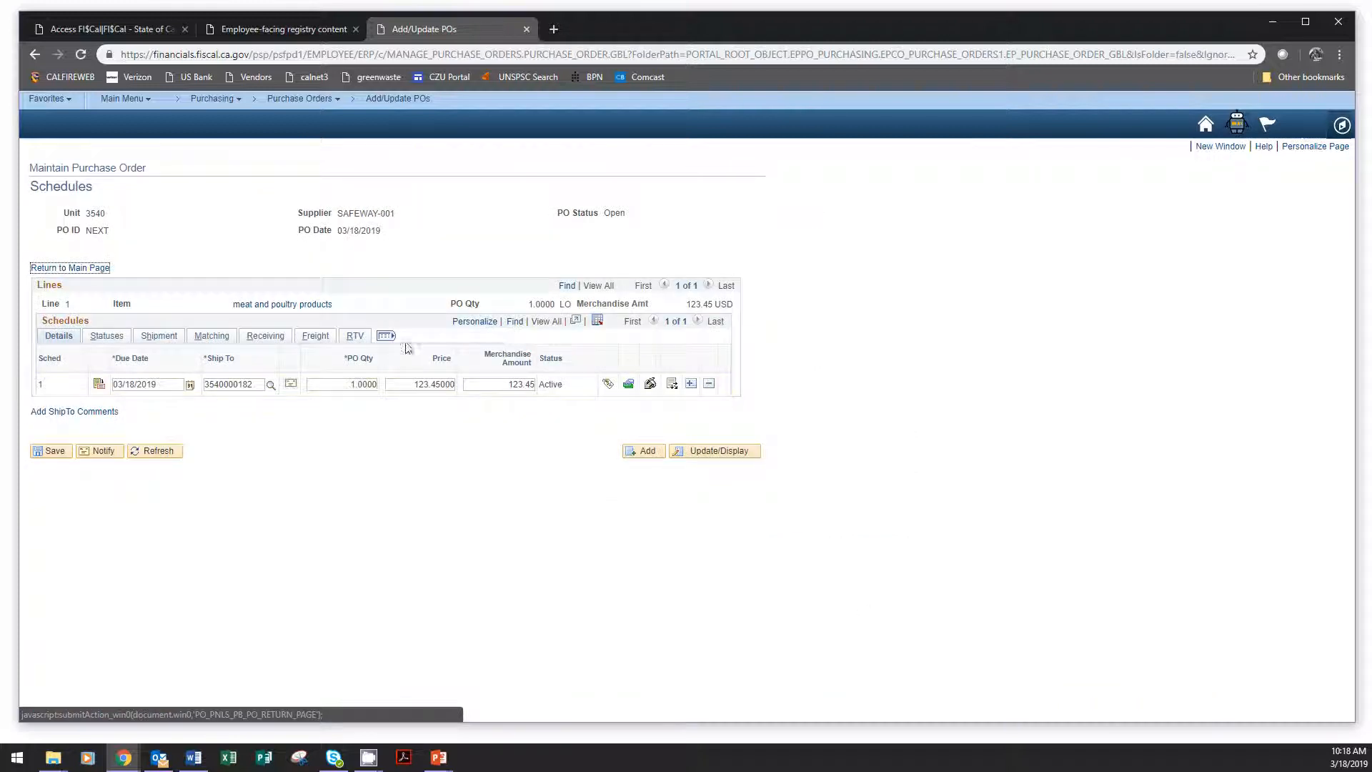
pyautogui.click(650, 385)
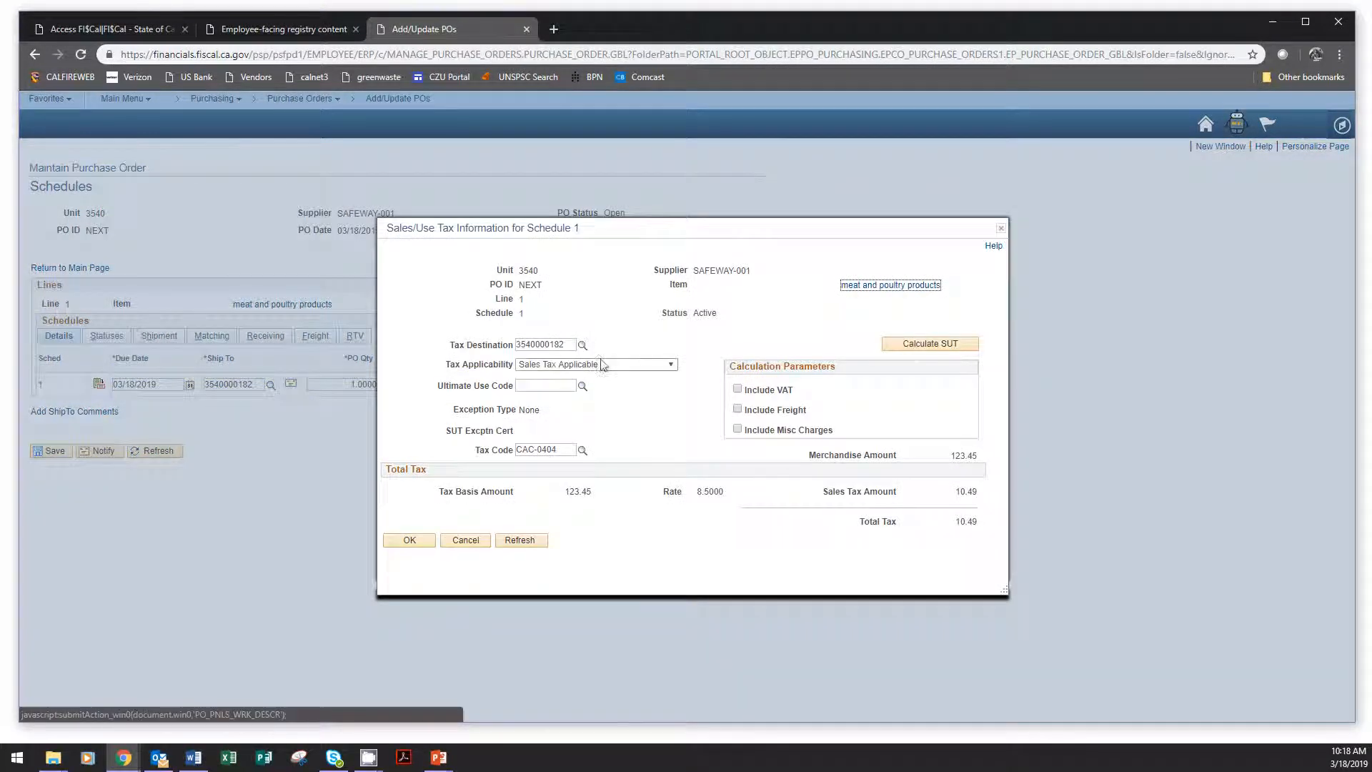
pyautogui.click(605, 365)
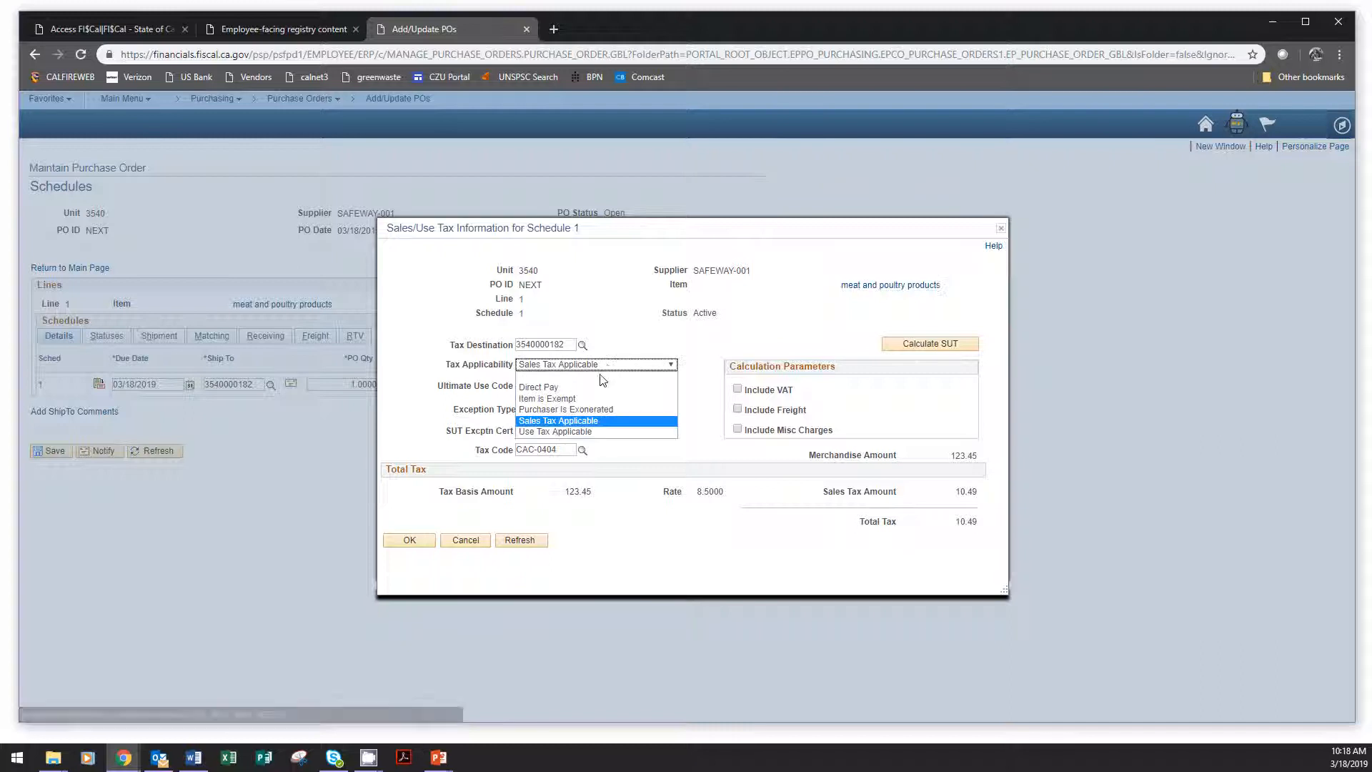
pyautogui.click(567, 398)
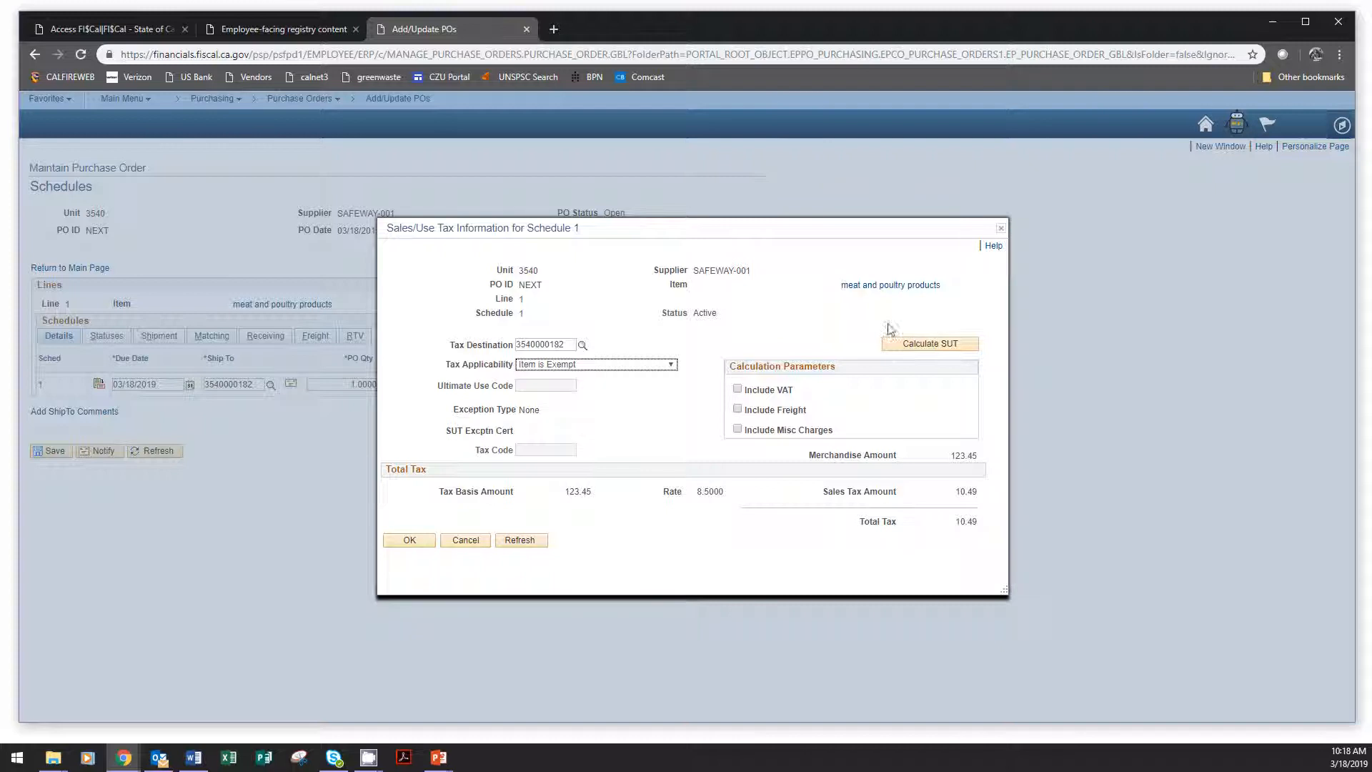
pyautogui.click(933, 346)
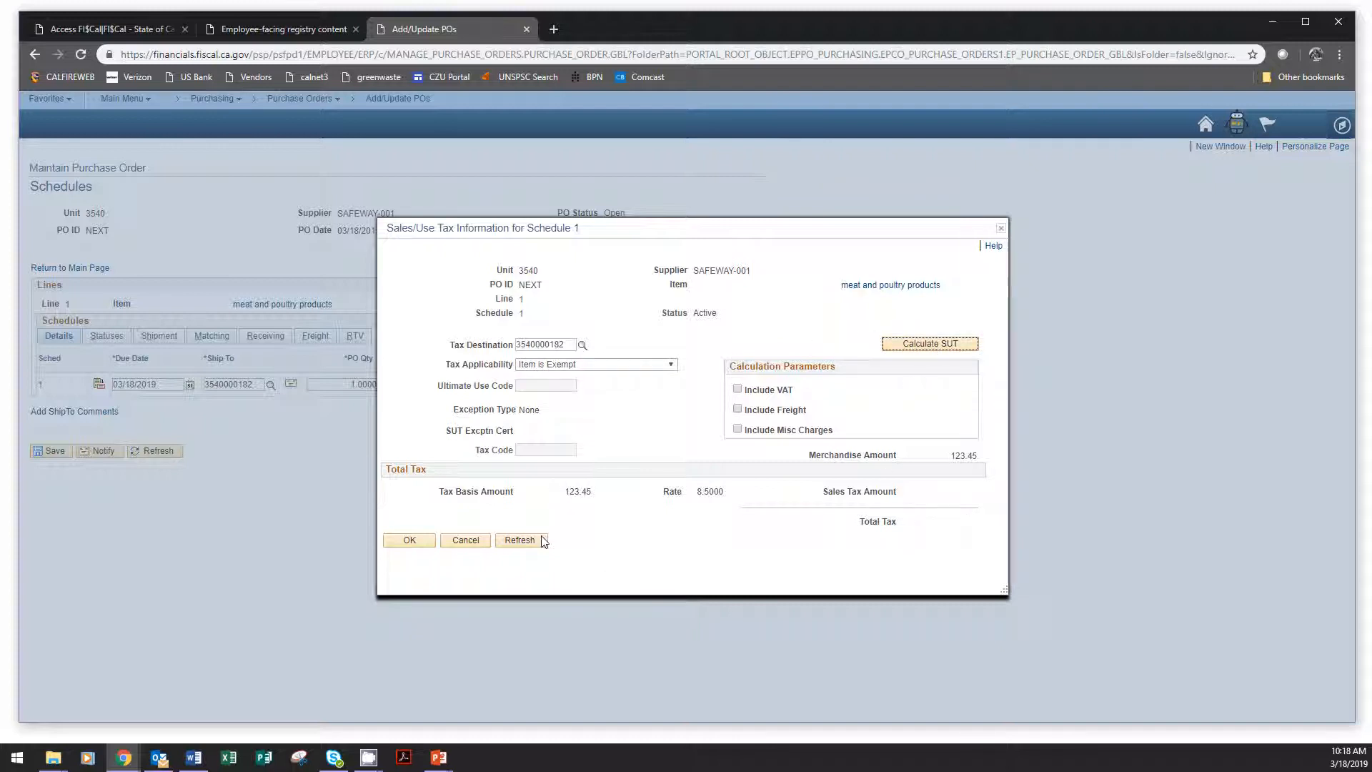
pyautogui.click(519, 540)
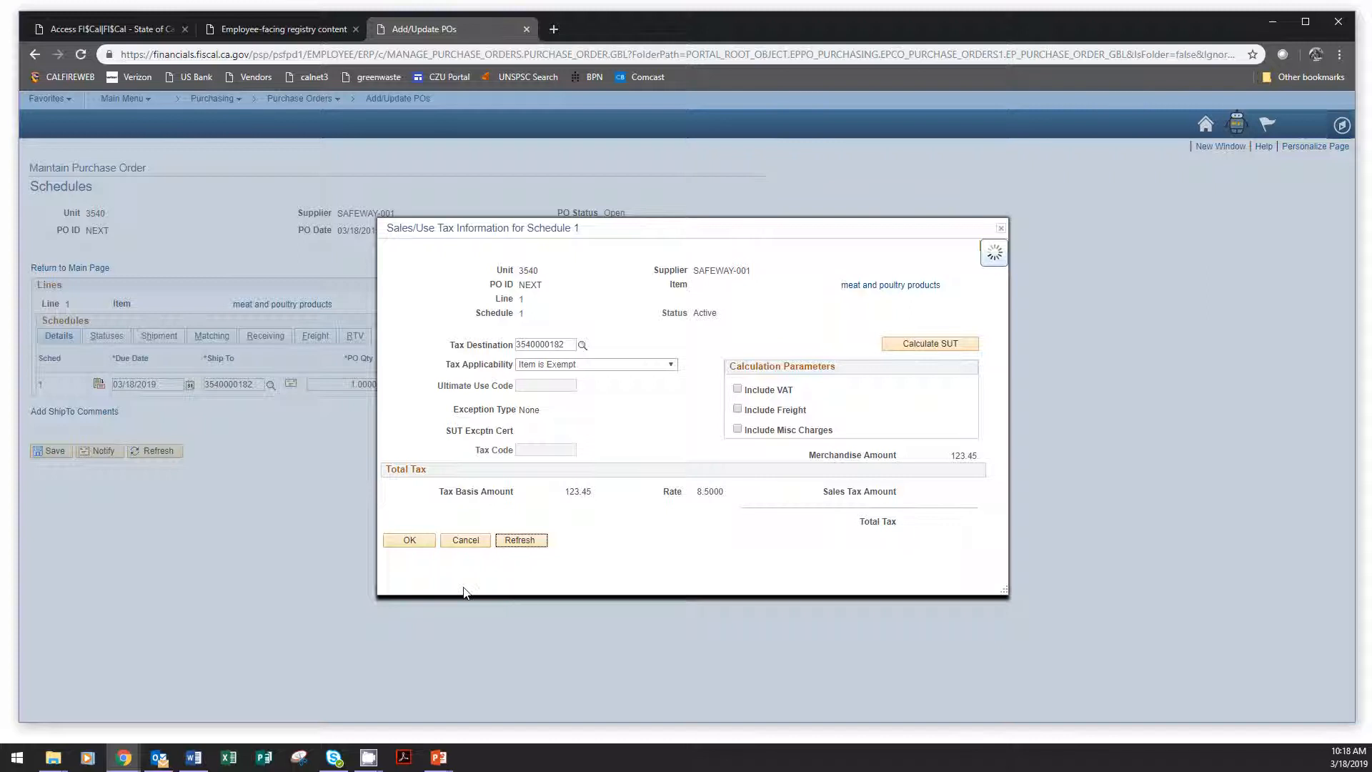
pyautogui.click(413, 543)
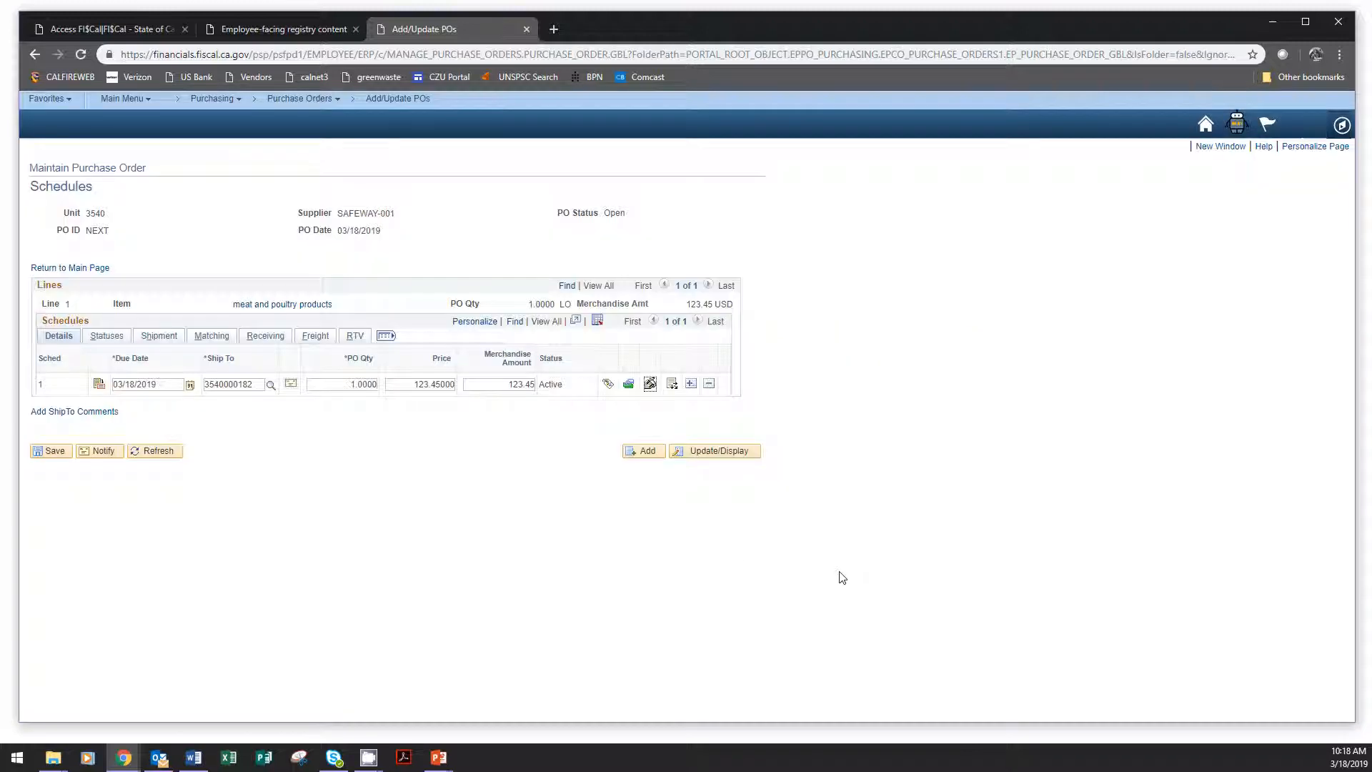
# Review the distribution chartfields of schedule 1 and return to the main purchase order page.
pyautogui.click(671, 386)
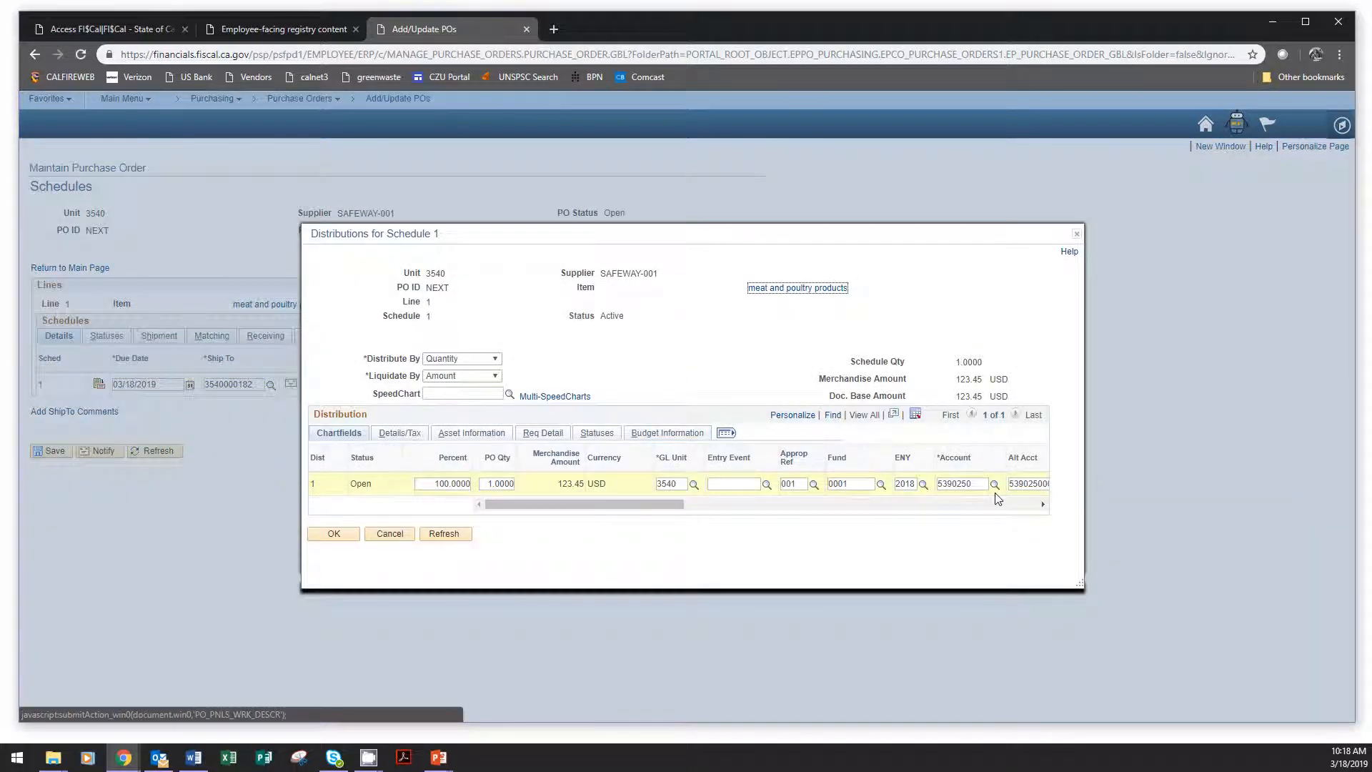
pyautogui.moveTo(590, 506); pyautogui.dragTo(474, 525)
pyautogui.click(334, 534)
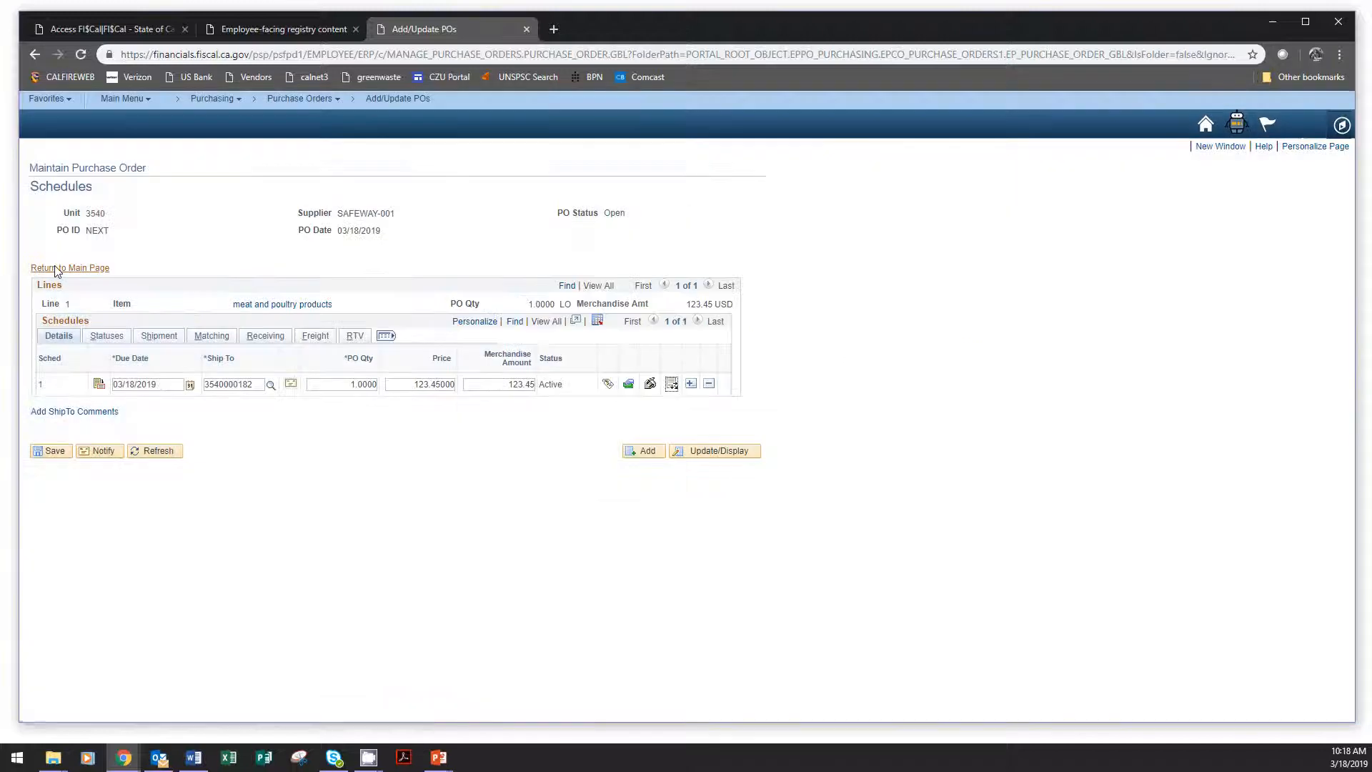
pyautogui.click(55, 268)
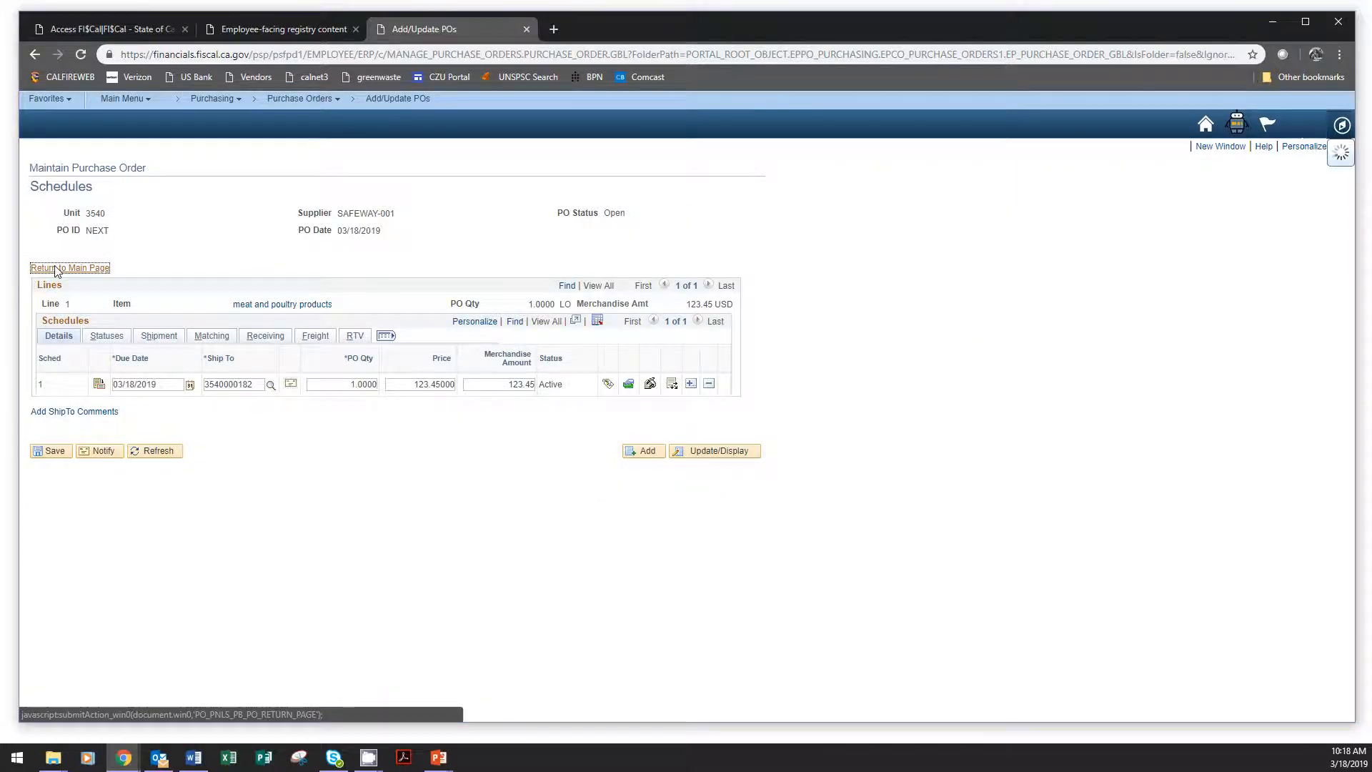
# Try to save the purchase order and check the PO ID in its header.
pyautogui.scroll(-2, 1097, 650)
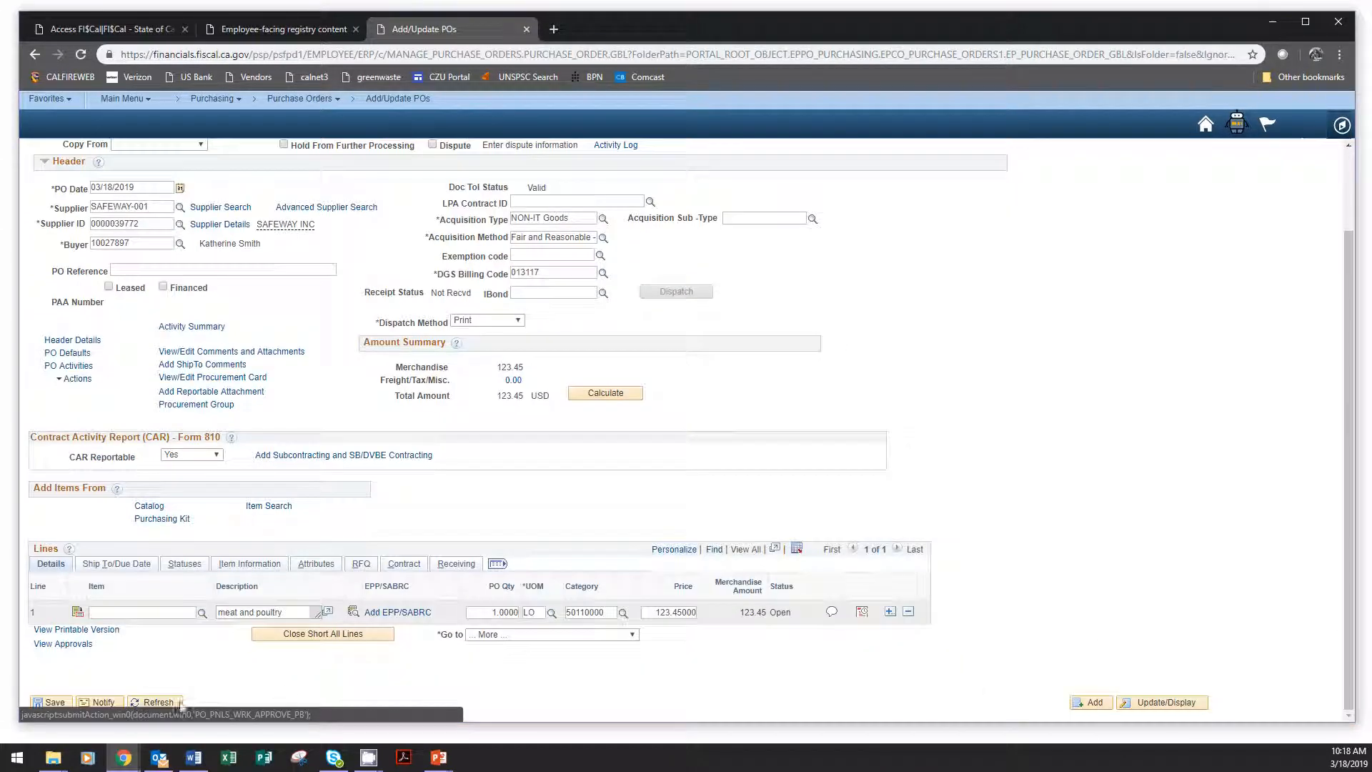
pyautogui.click(47, 701)
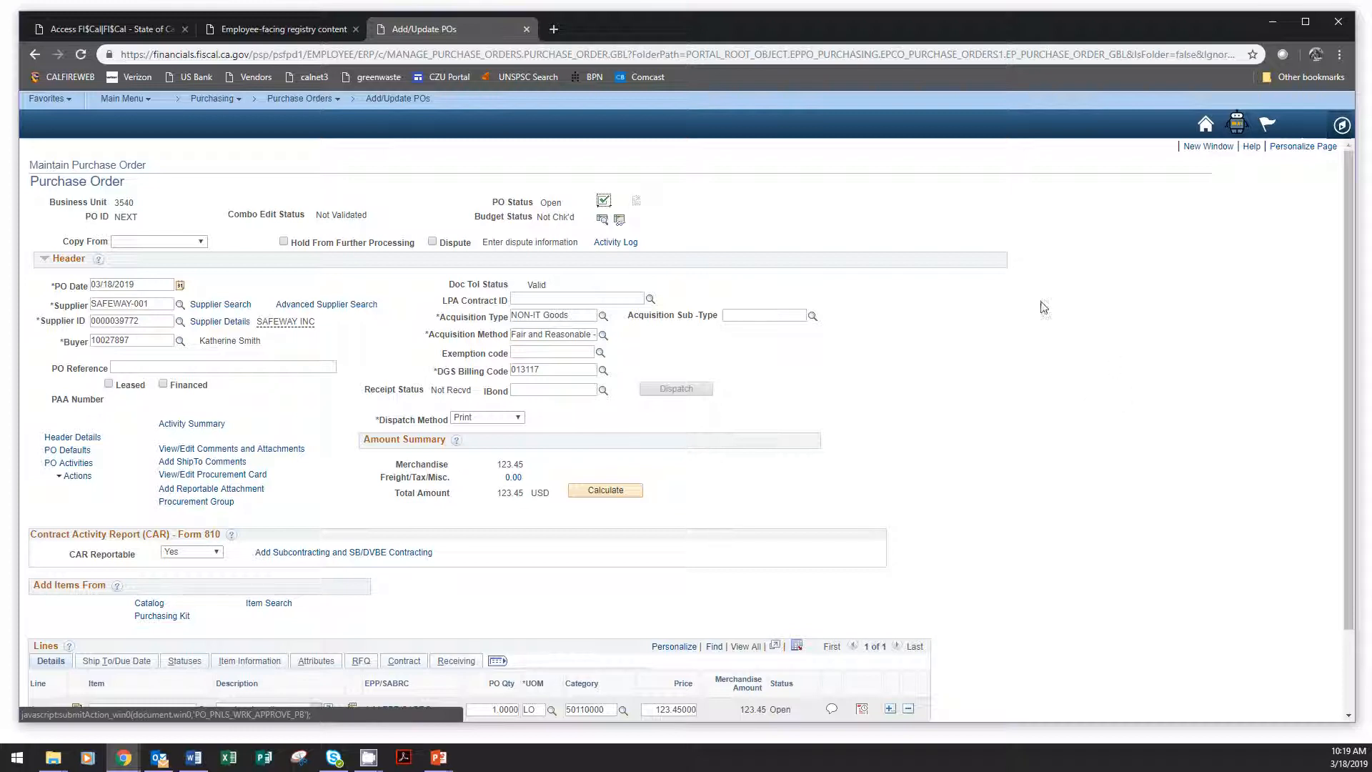
pyautogui.doubleClick(125, 217)
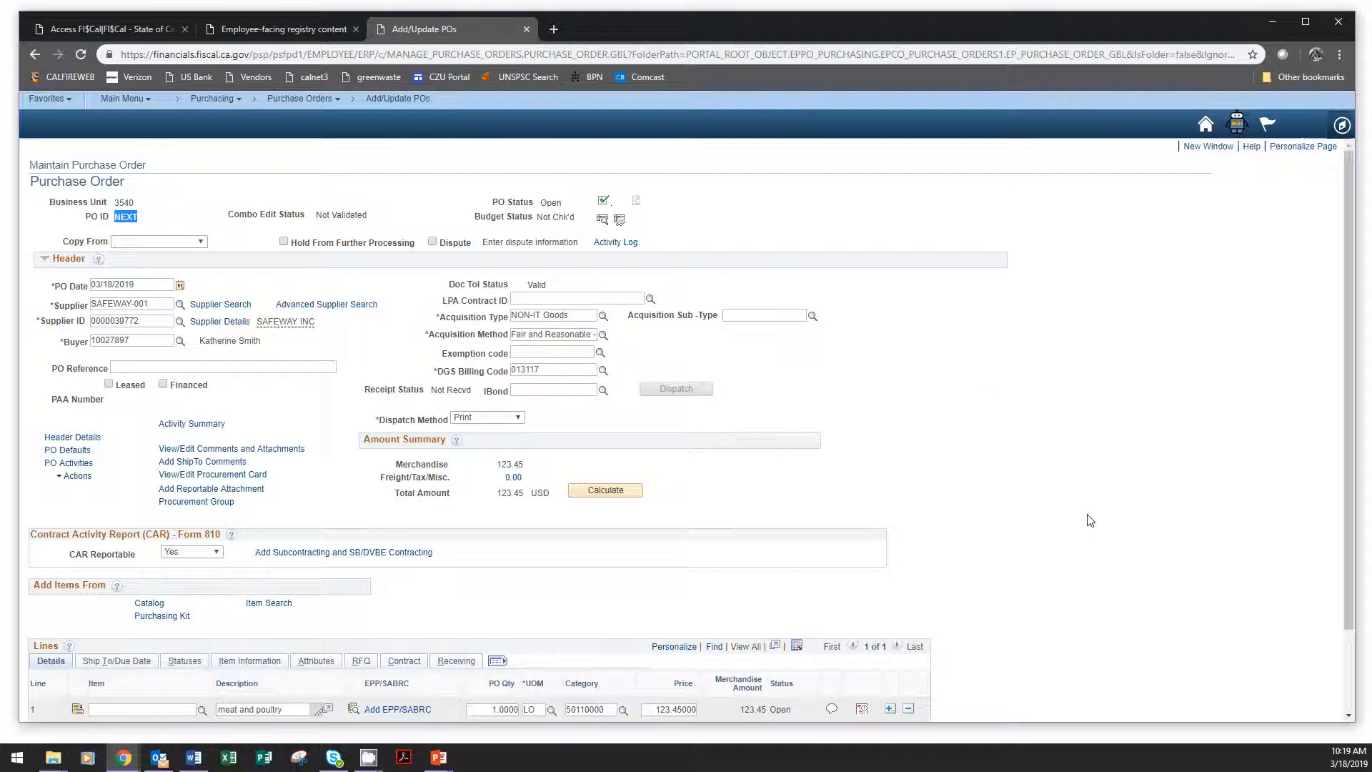
# Add one new row after the meat and poultry line and save the purchase order.
pyautogui.scroll(-3, 1123, 518)
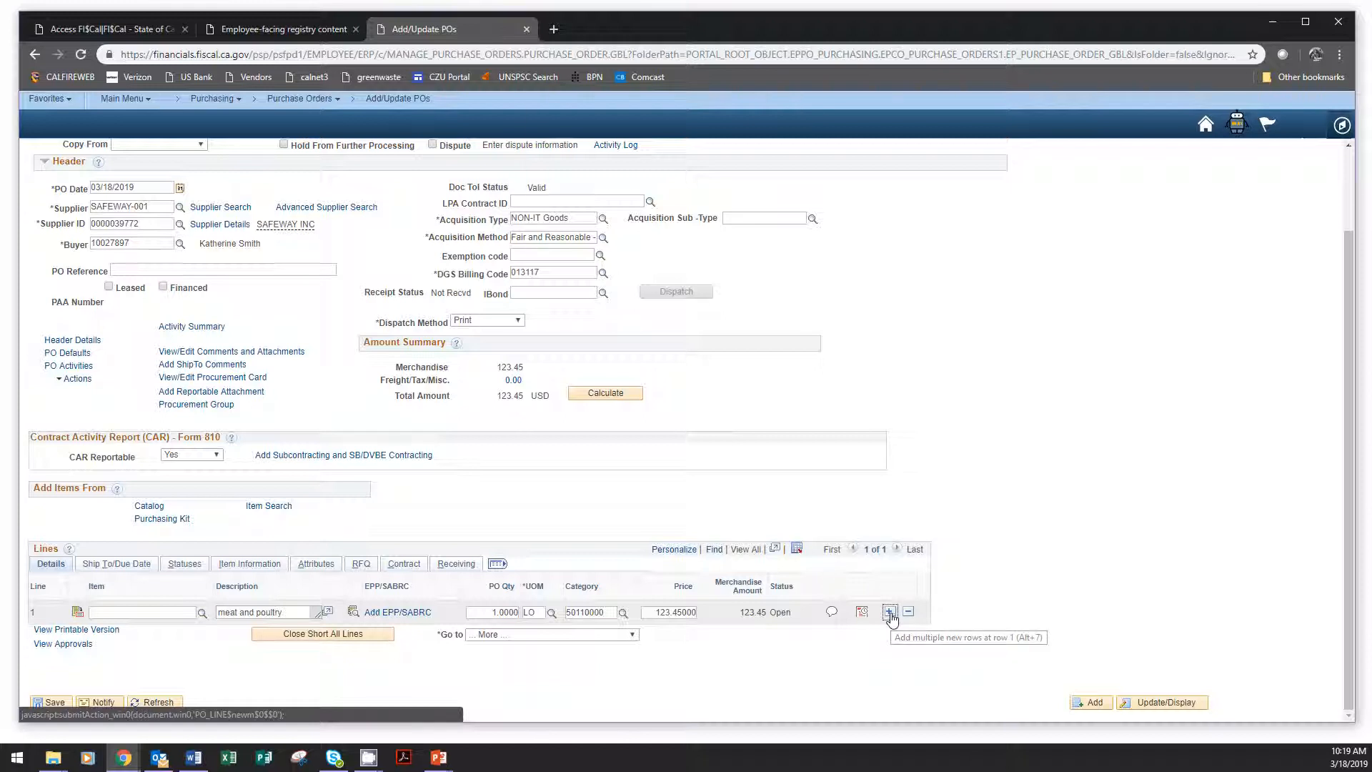
pyautogui.click(890, 613)
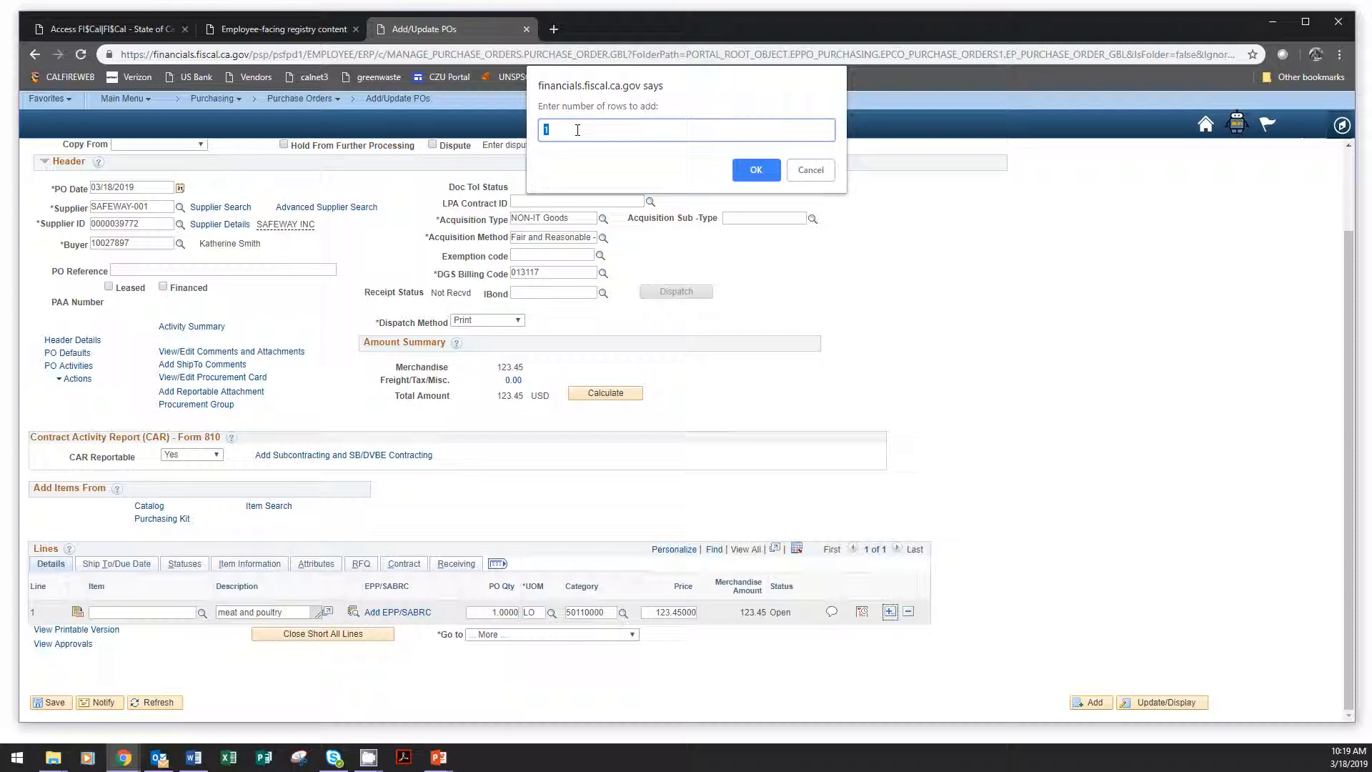
pyautogui.click(757, 170)
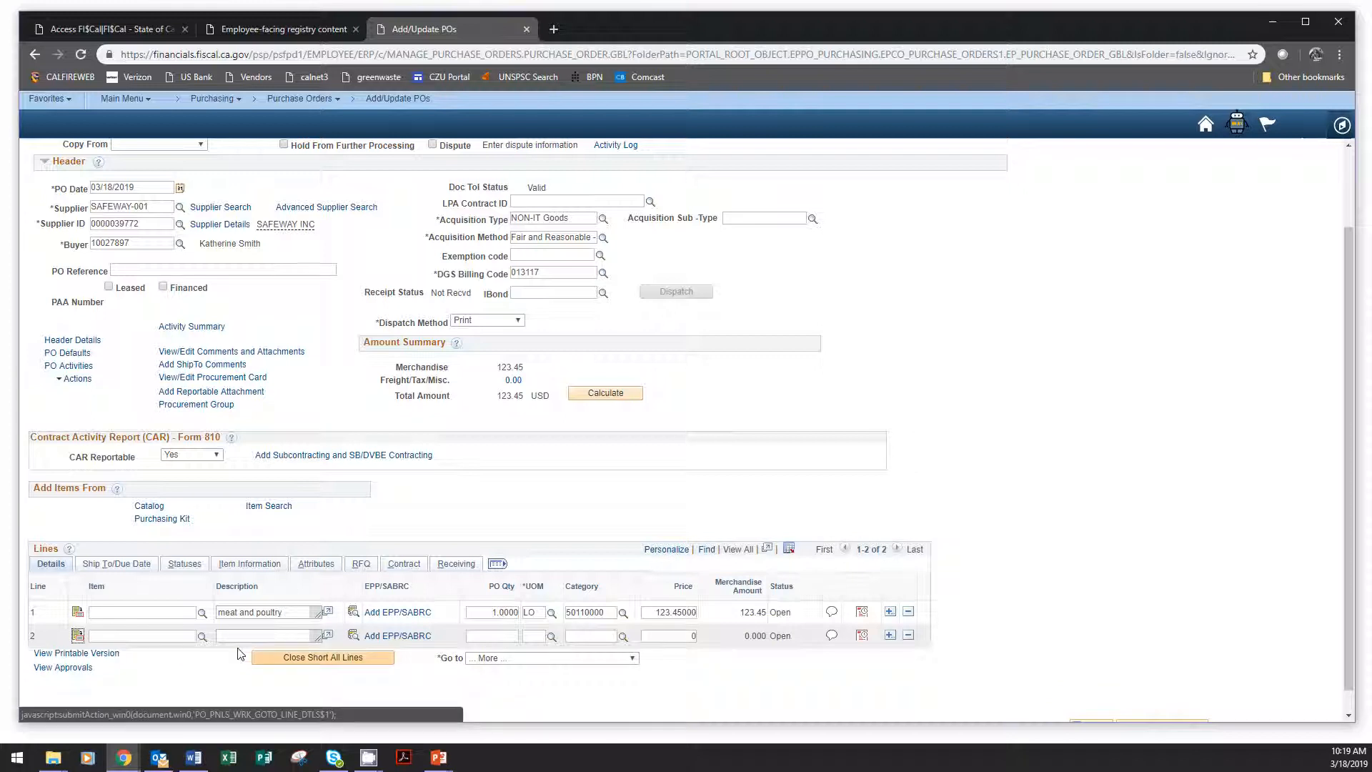
pyautogui.click(244, 635)
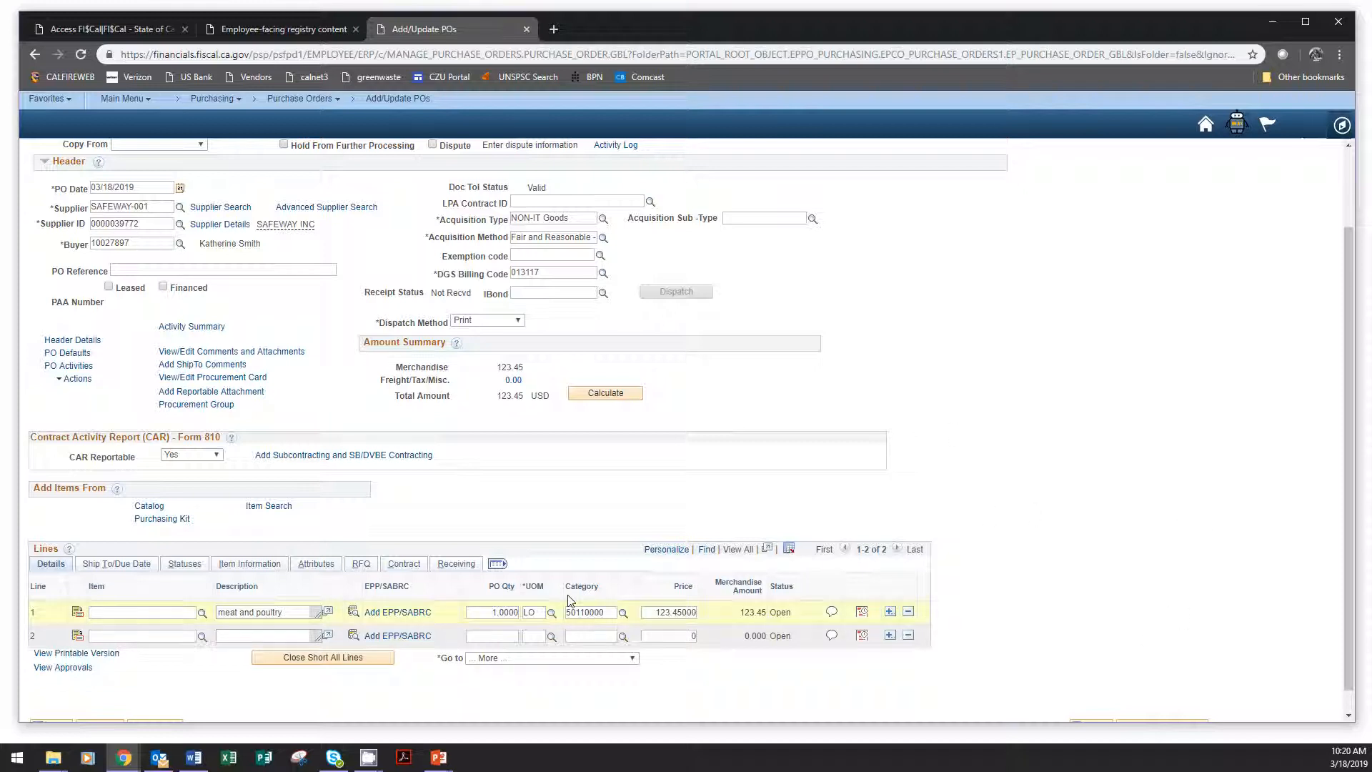
pyautogui.scroll(-1, 68, 697)
pyautogui.click(50, 702)
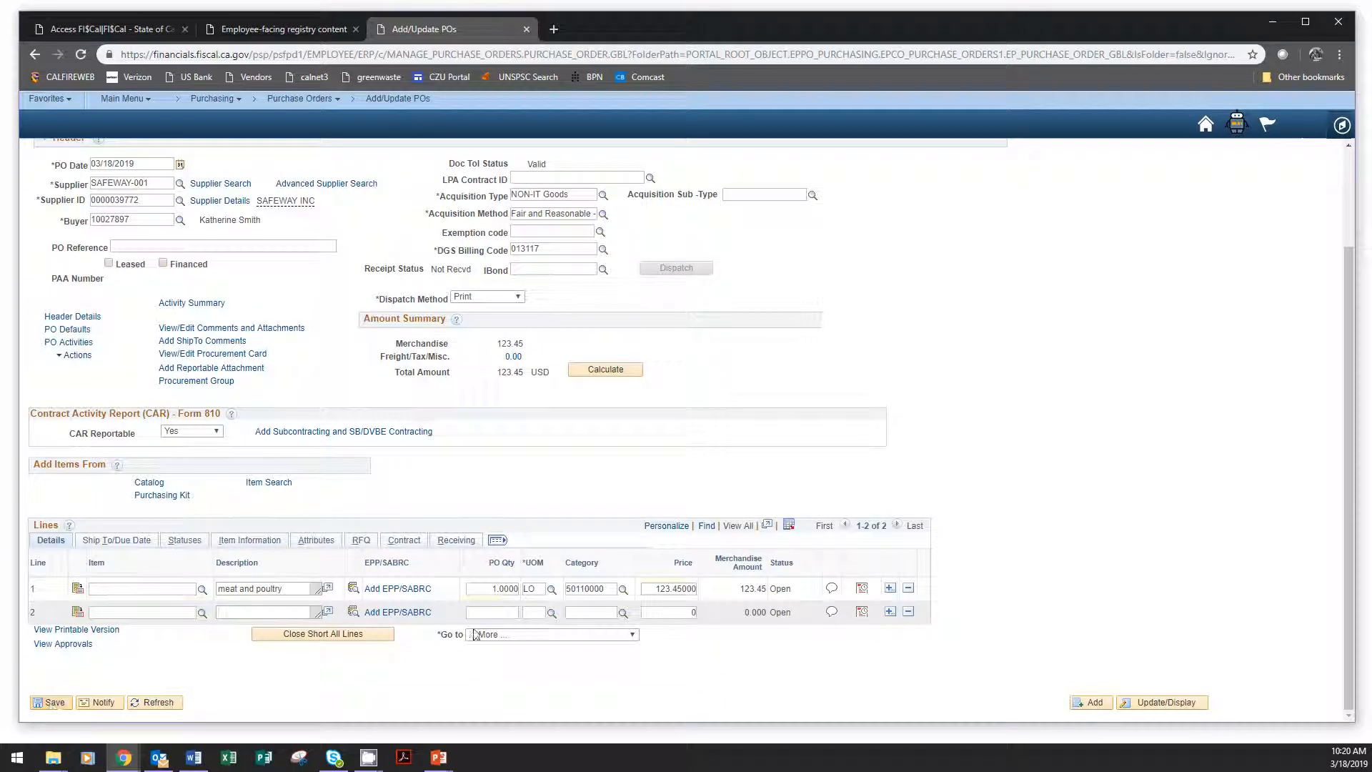
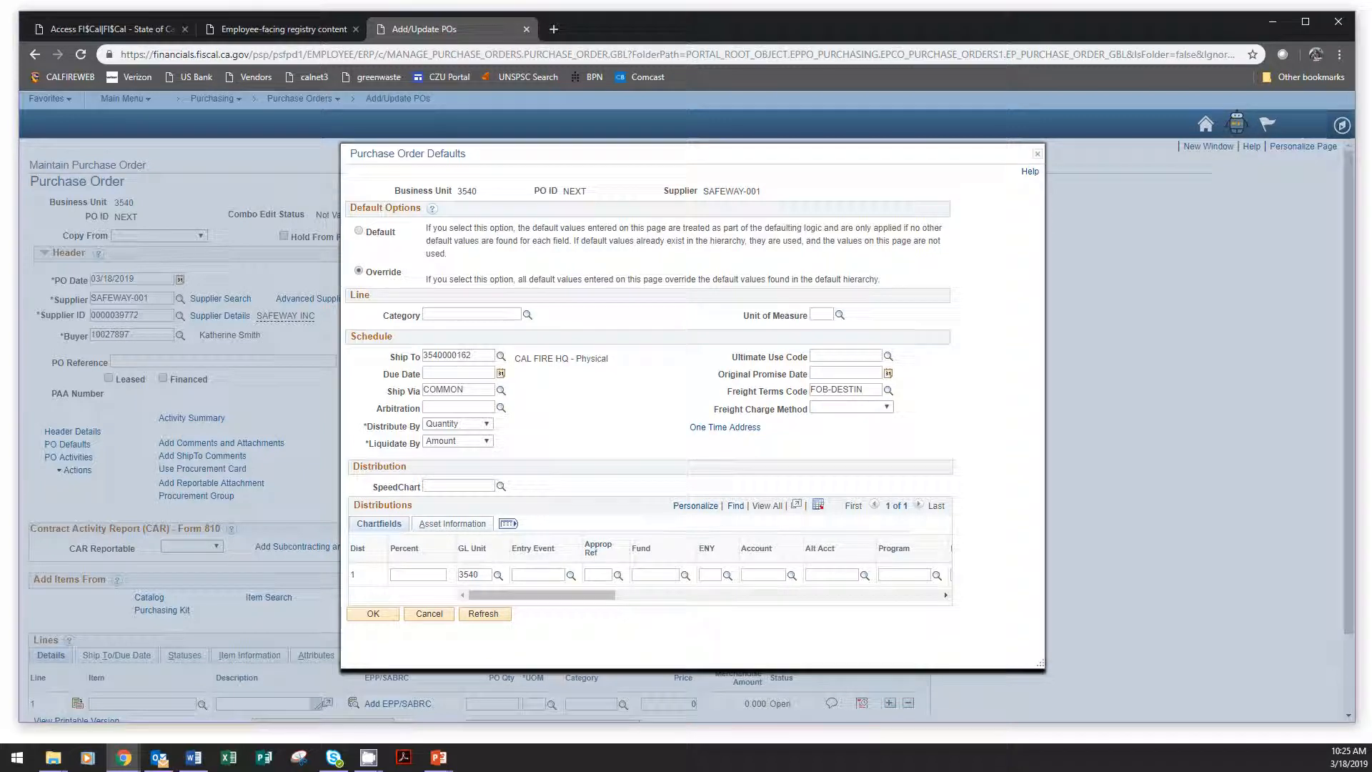
# Add one new row to the distributions in the Purchase Order Defaults.
pyautogui.moveTo(509, 601); pyautogui.dragTo(940, 607)
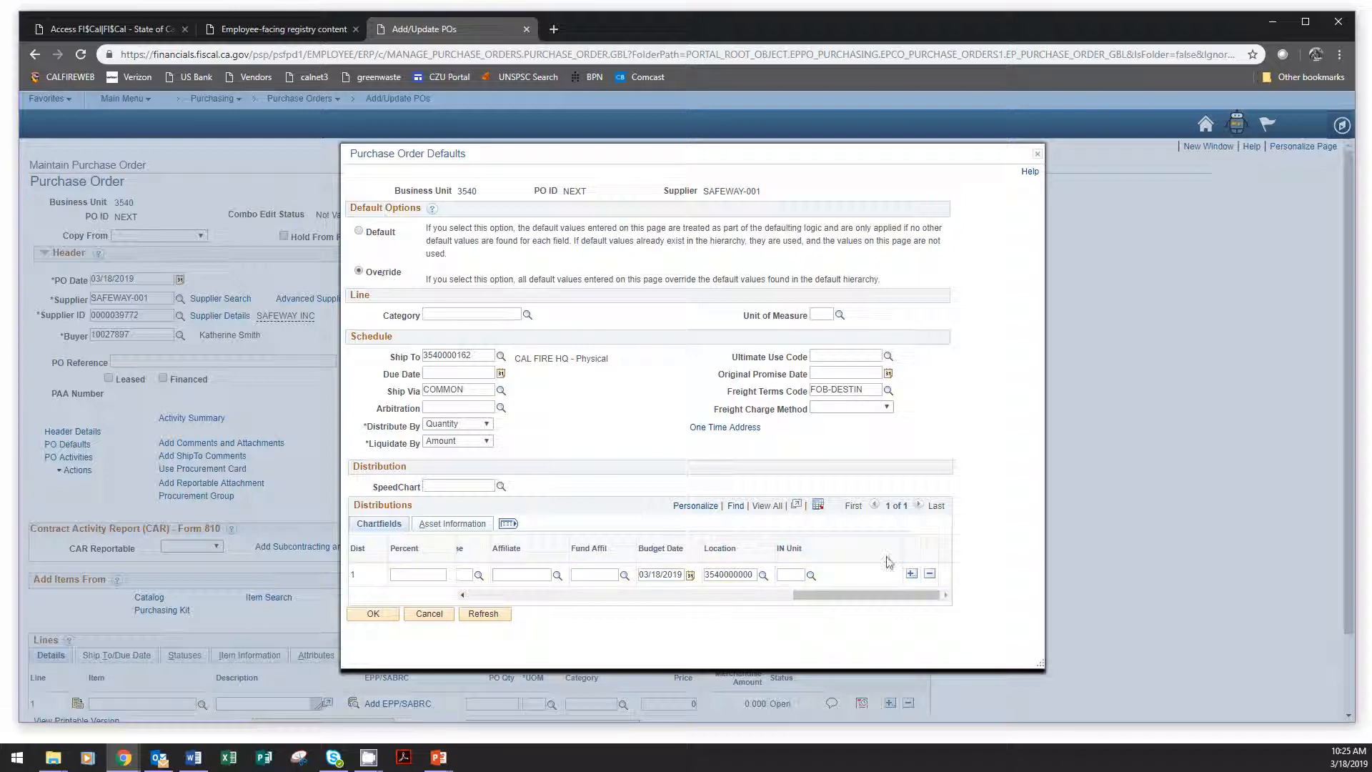
pyautogui.moveTo(865, 600); pyautogui.dragTo(465, 598)
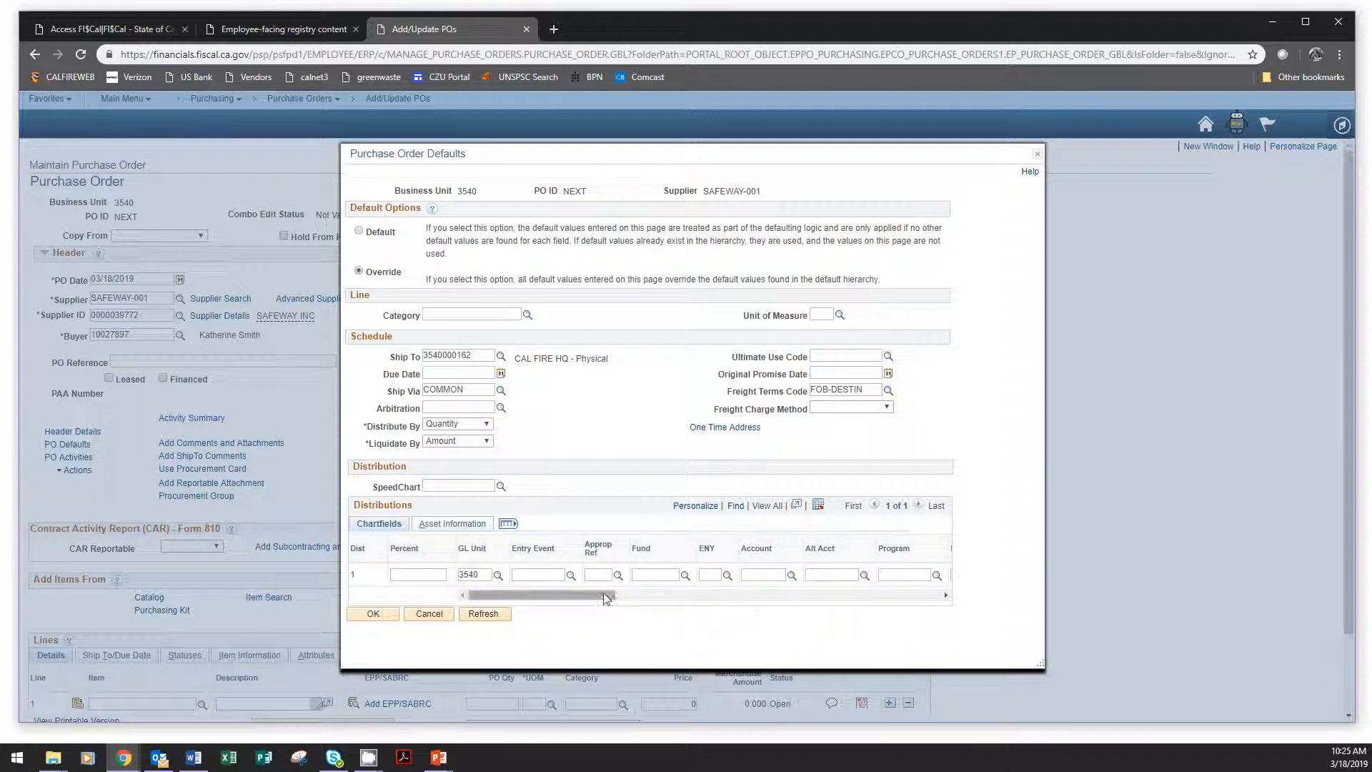
pyautogui.moveTo(603, 598); pyautogui.dragTo(929, 598)
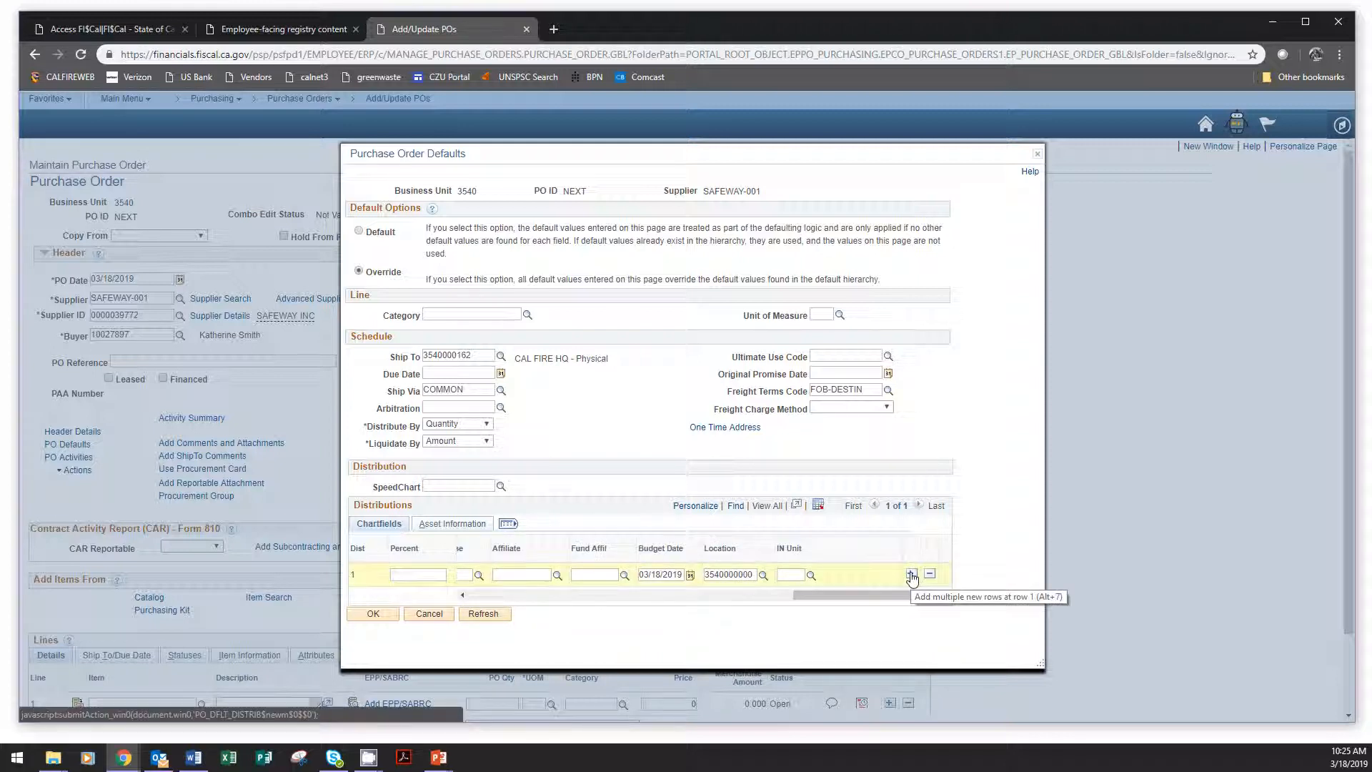
pyautogui.click(912, 575)
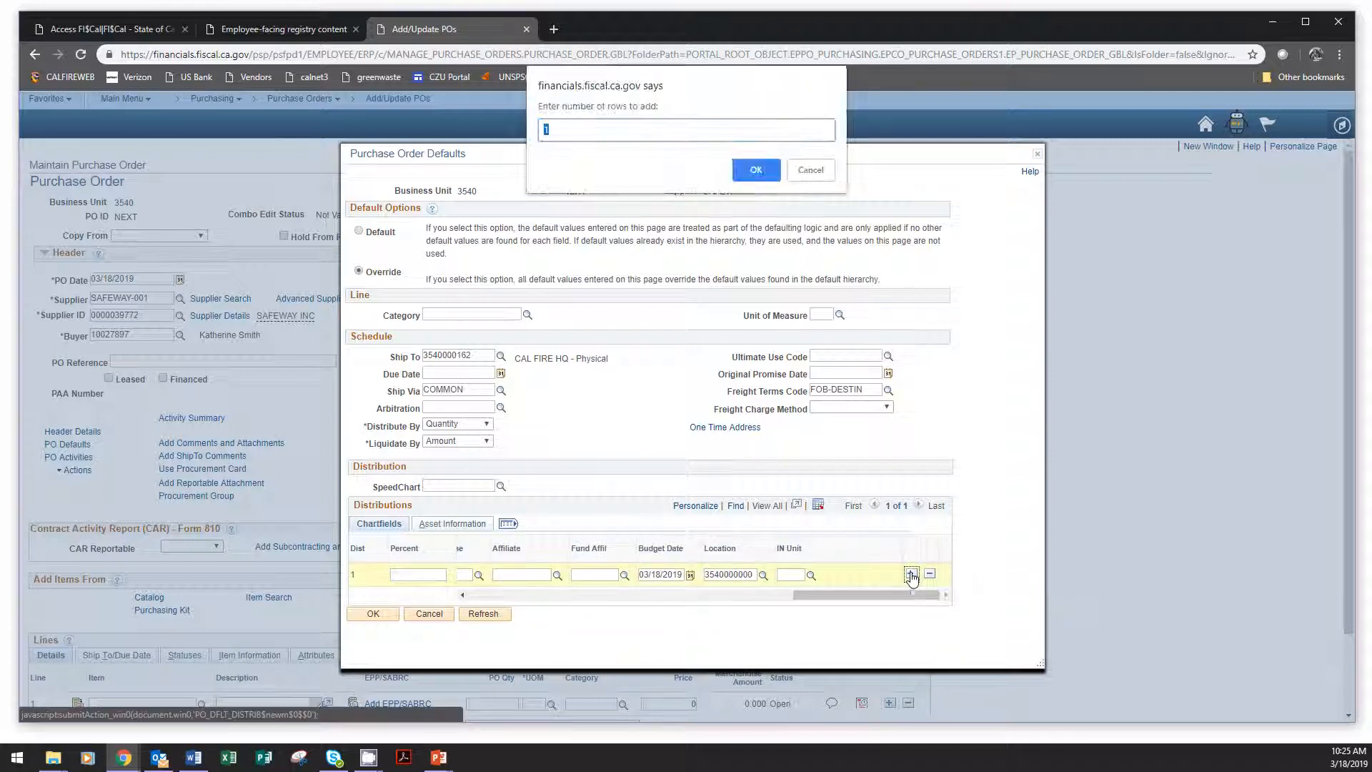
pyautogui.click(757, 176)
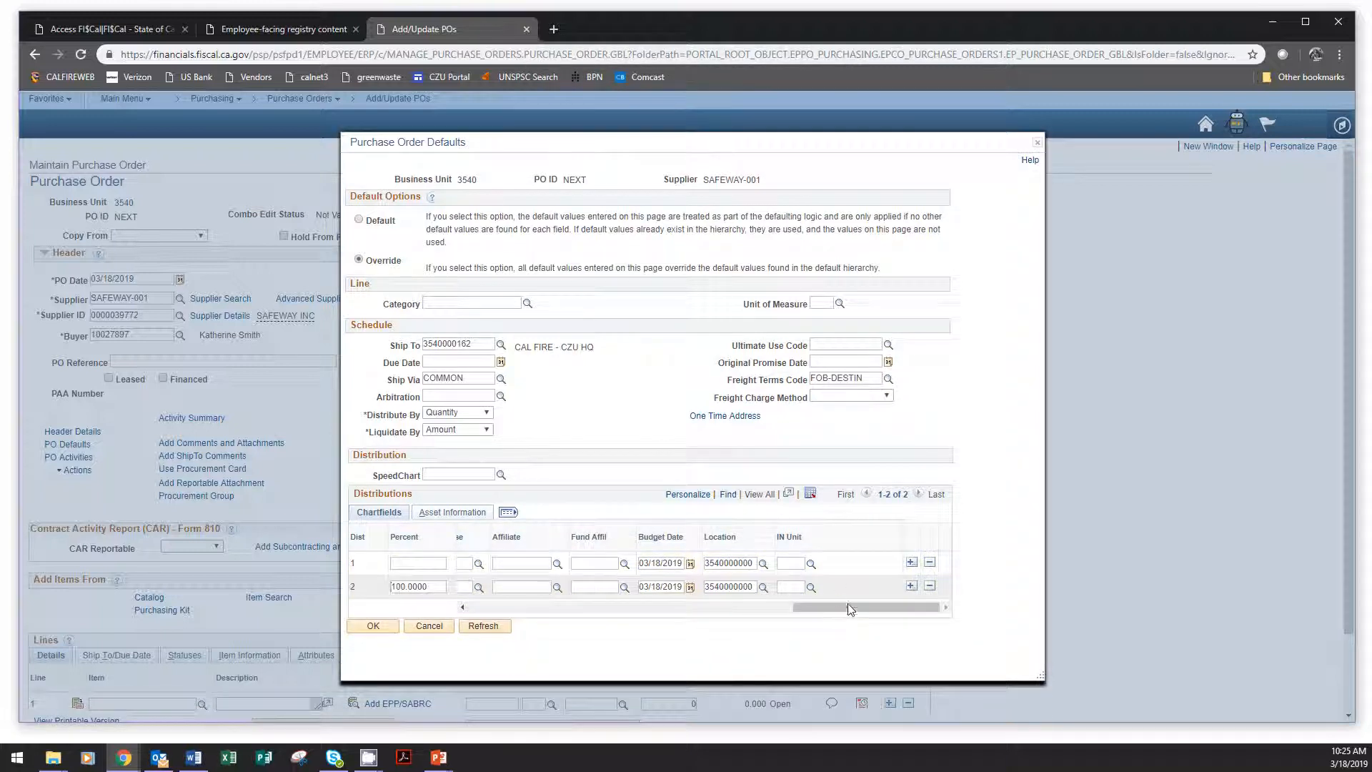
pyautogui.moveTo(849, 607); pyautogui.dragTo(465, 609)
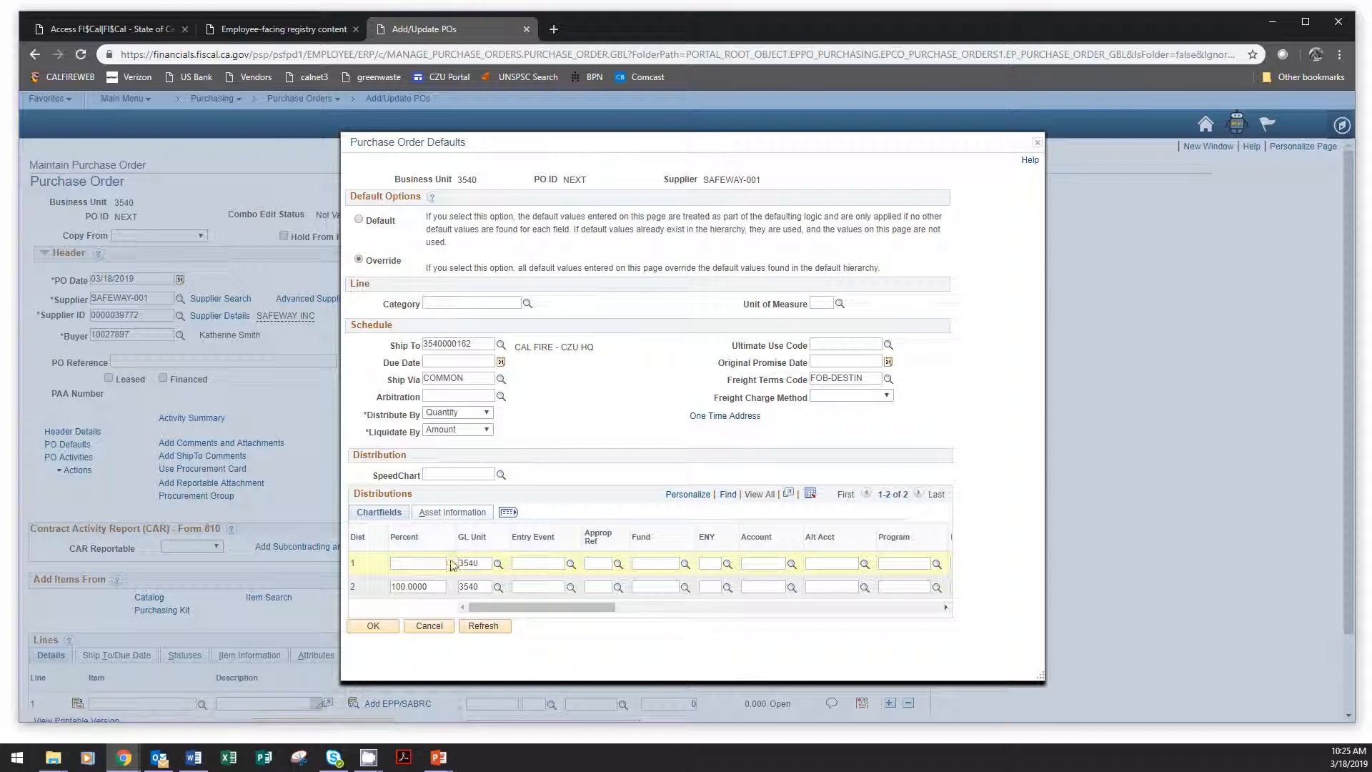
# Look up SpeedChart key 02090-18 and apply it to the default distributions.
pyautogui.click(501, 476)
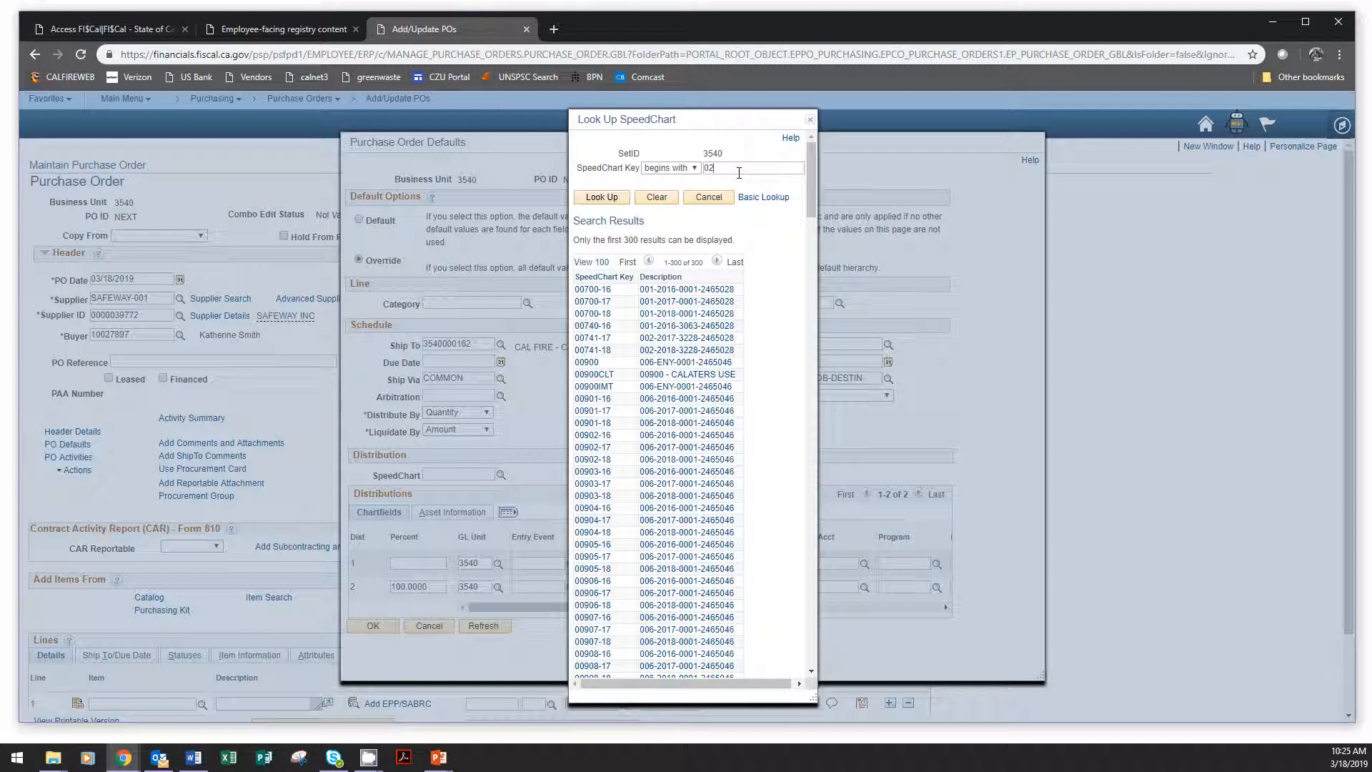
pyautogui.click(739, 168)
pyautogui.write('02090-18')
pyautogui.click(602, 197)
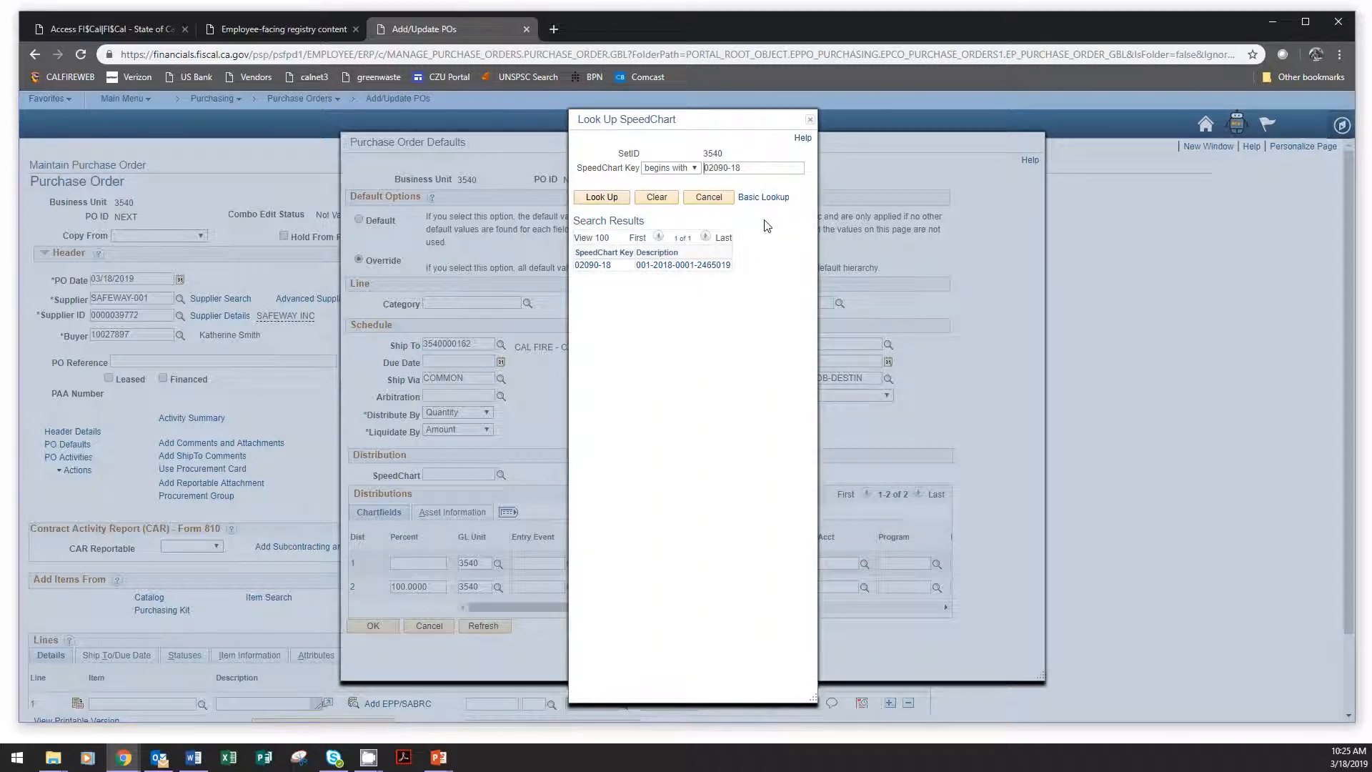
pyautogui.click(593, 266)
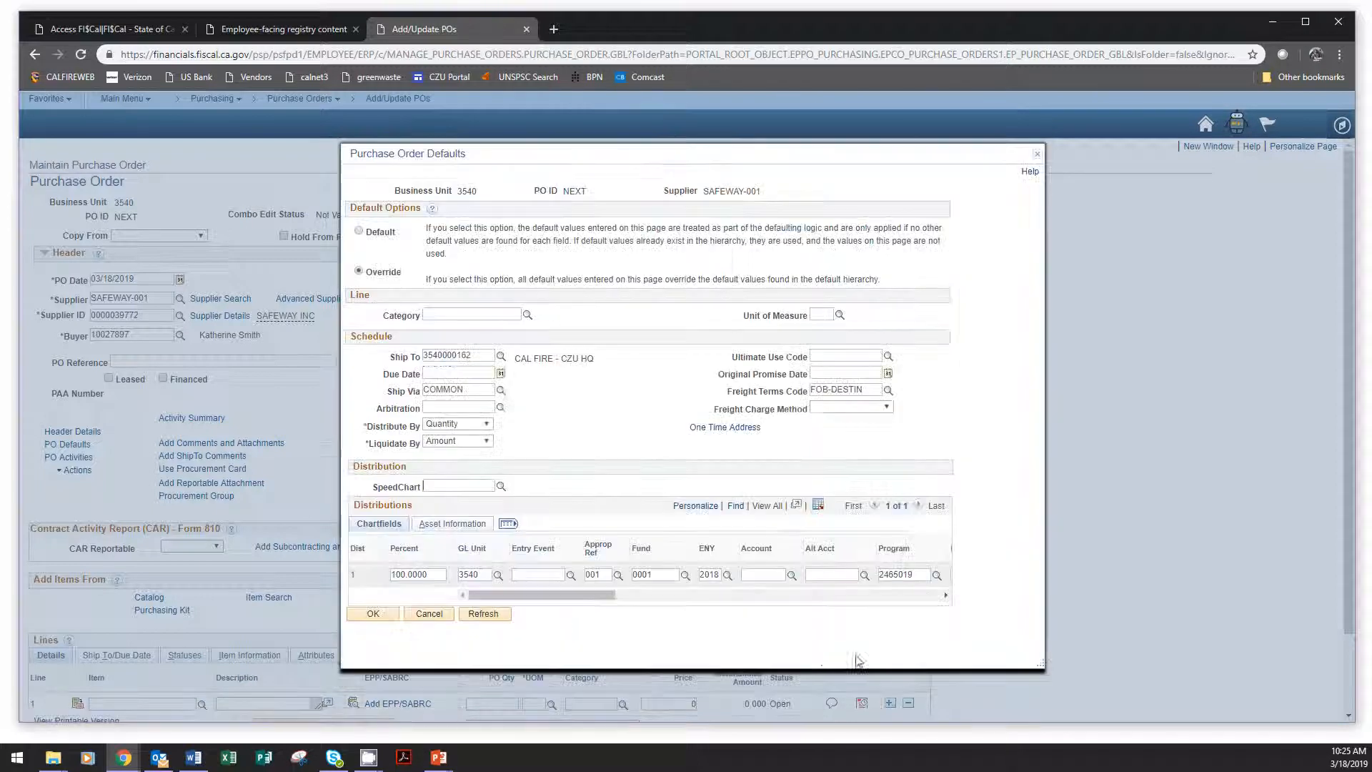
# Add one new distribution row after the row filled from SpeedChart 02090-18.
pyautogui.click(948, 595)
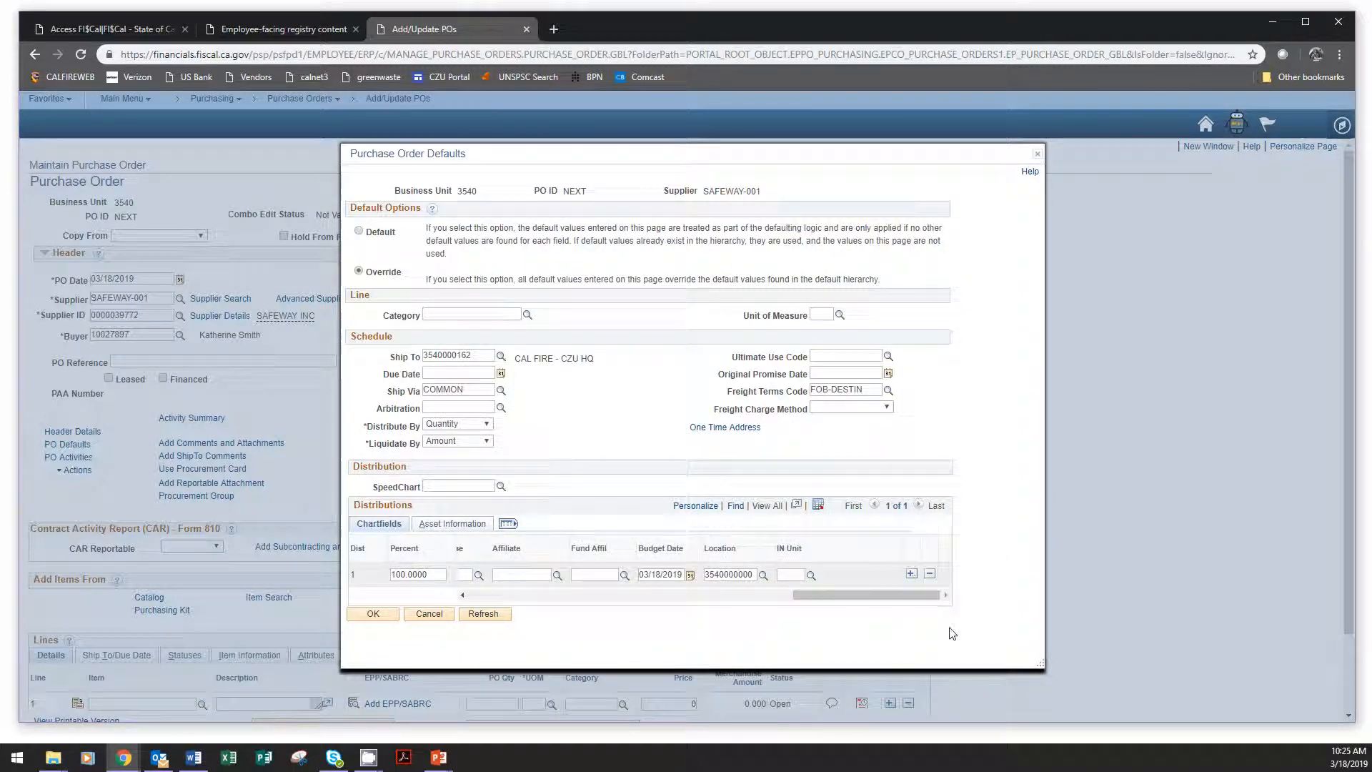
pyautogui.click(912, 574)
pyautogui.click(755, 171)
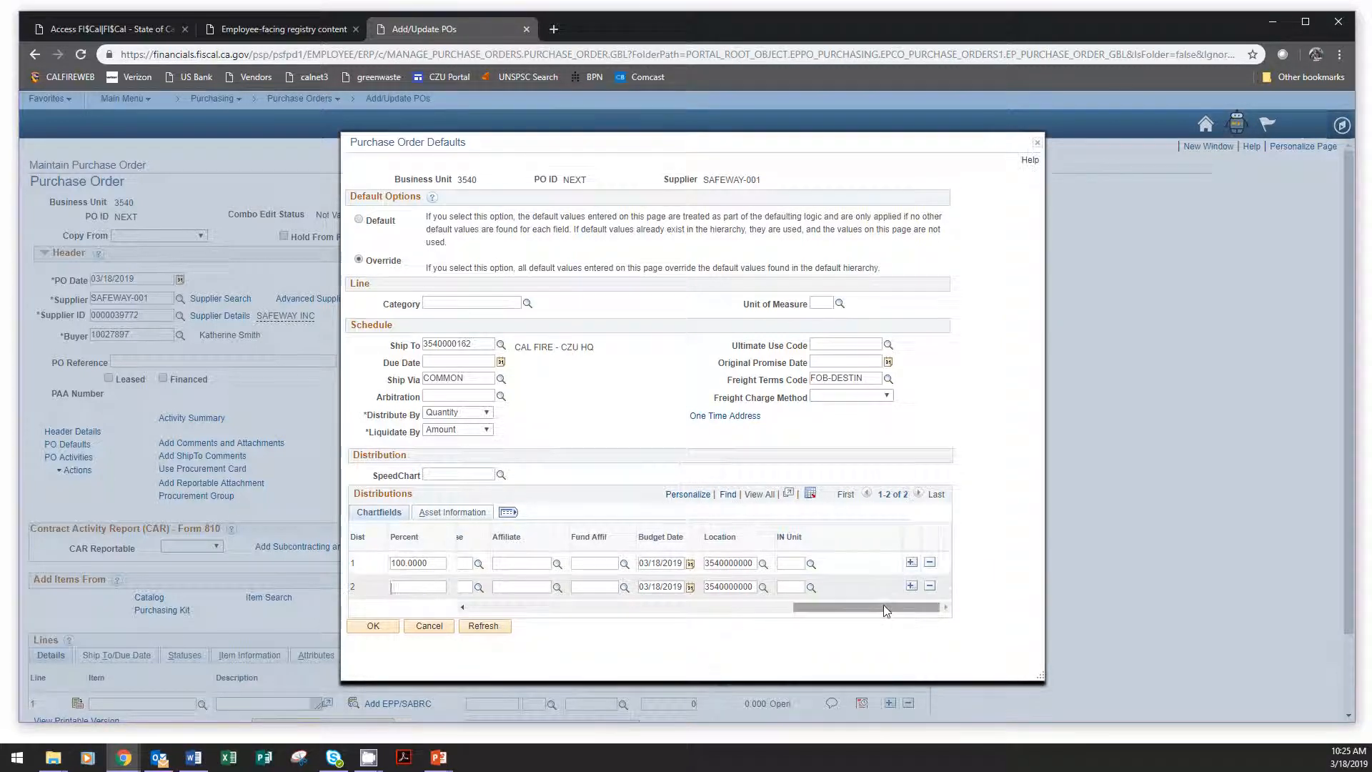
pyautogui.moveTo(889, 607); pyautogui.dragTo(525, 611)
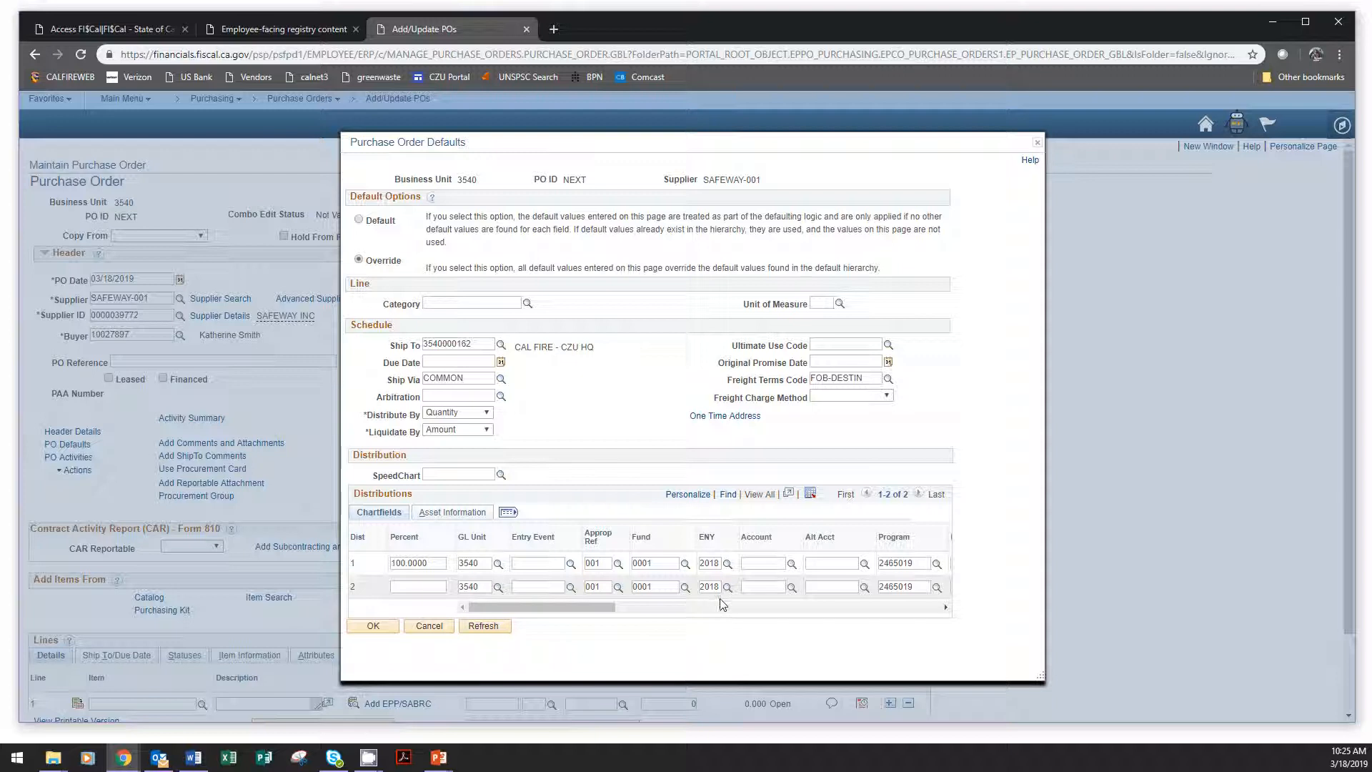
# Apply SpeedChart 00900 to the default distributions and check the resulting chartfields.
pyautogui.click(501, 475)
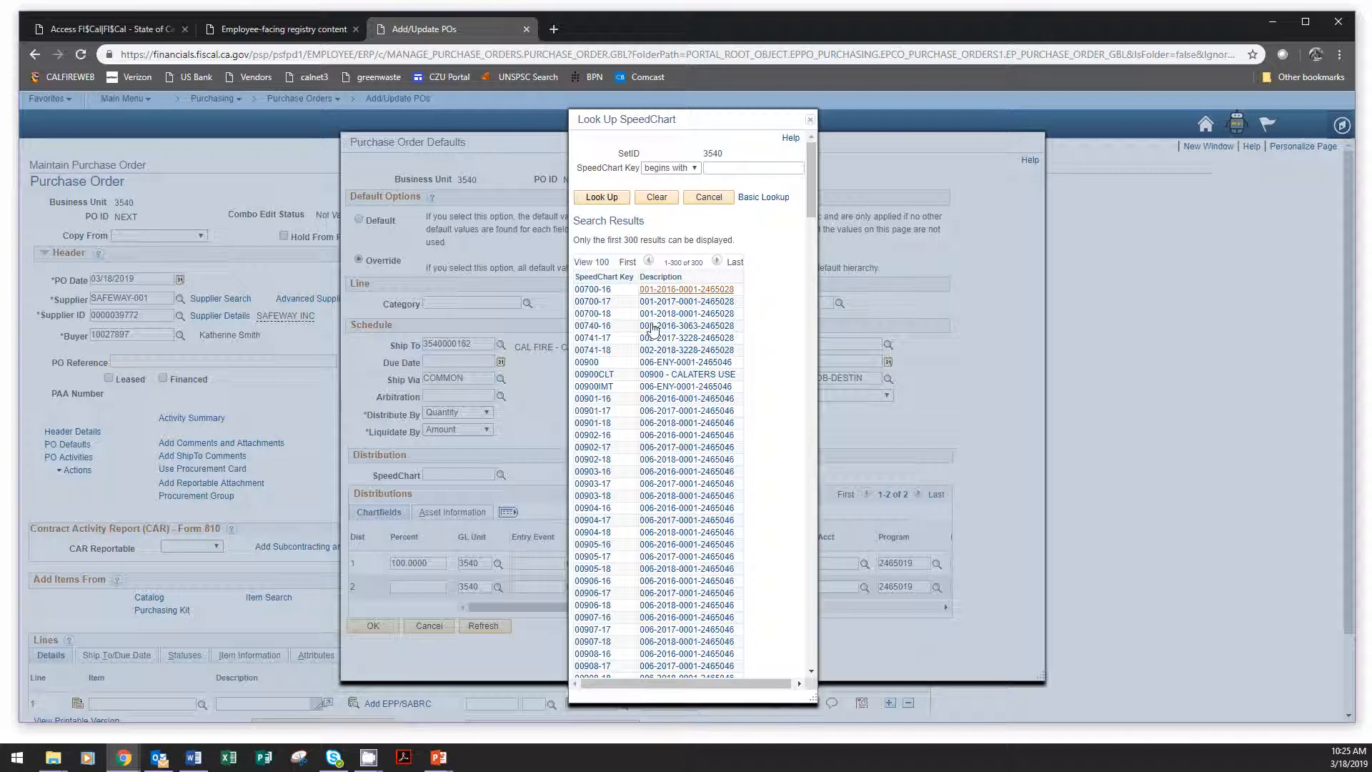
pyautogui.click(587, 362)
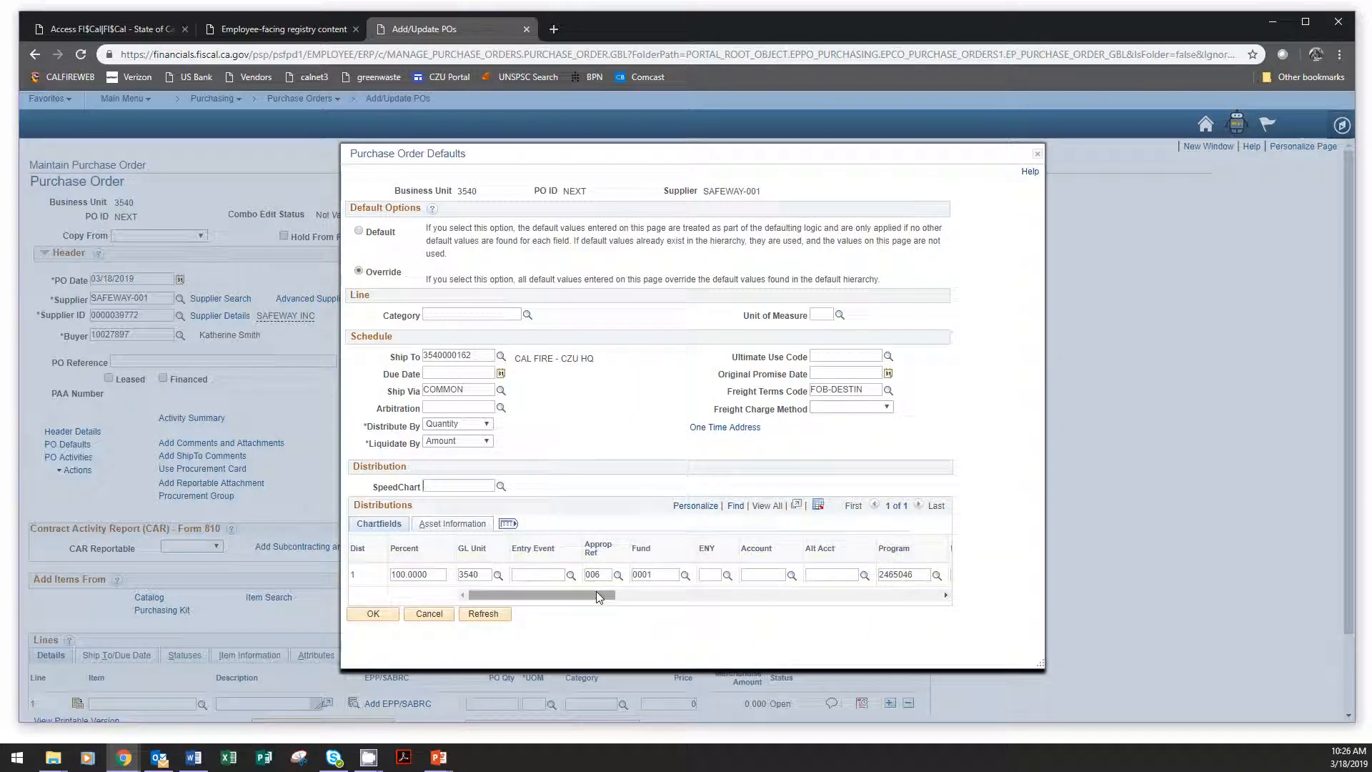
pyautogui.moveTo(597, 592); pyautogui.dragTo(650, 594)
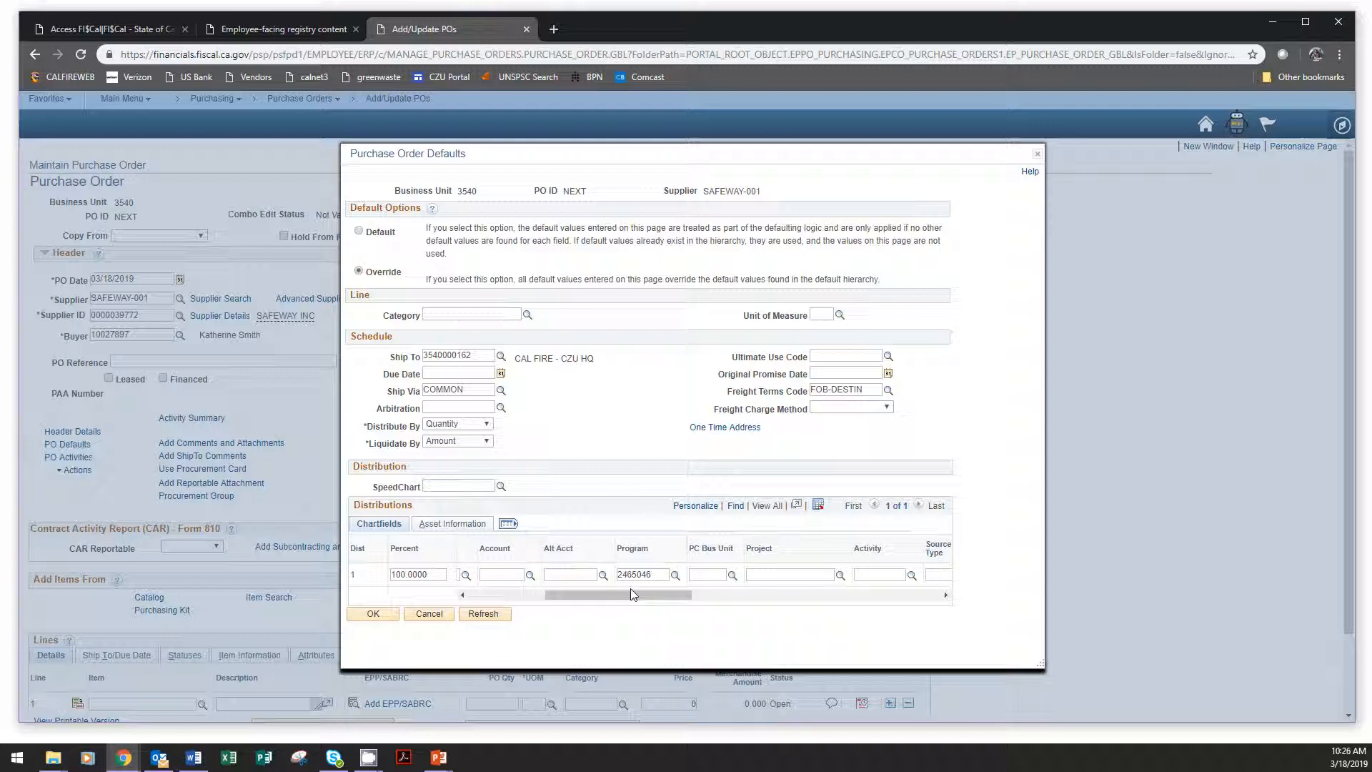
pyautogui.moveTo(631, 594); pyautogui.dragTo(451, 581)
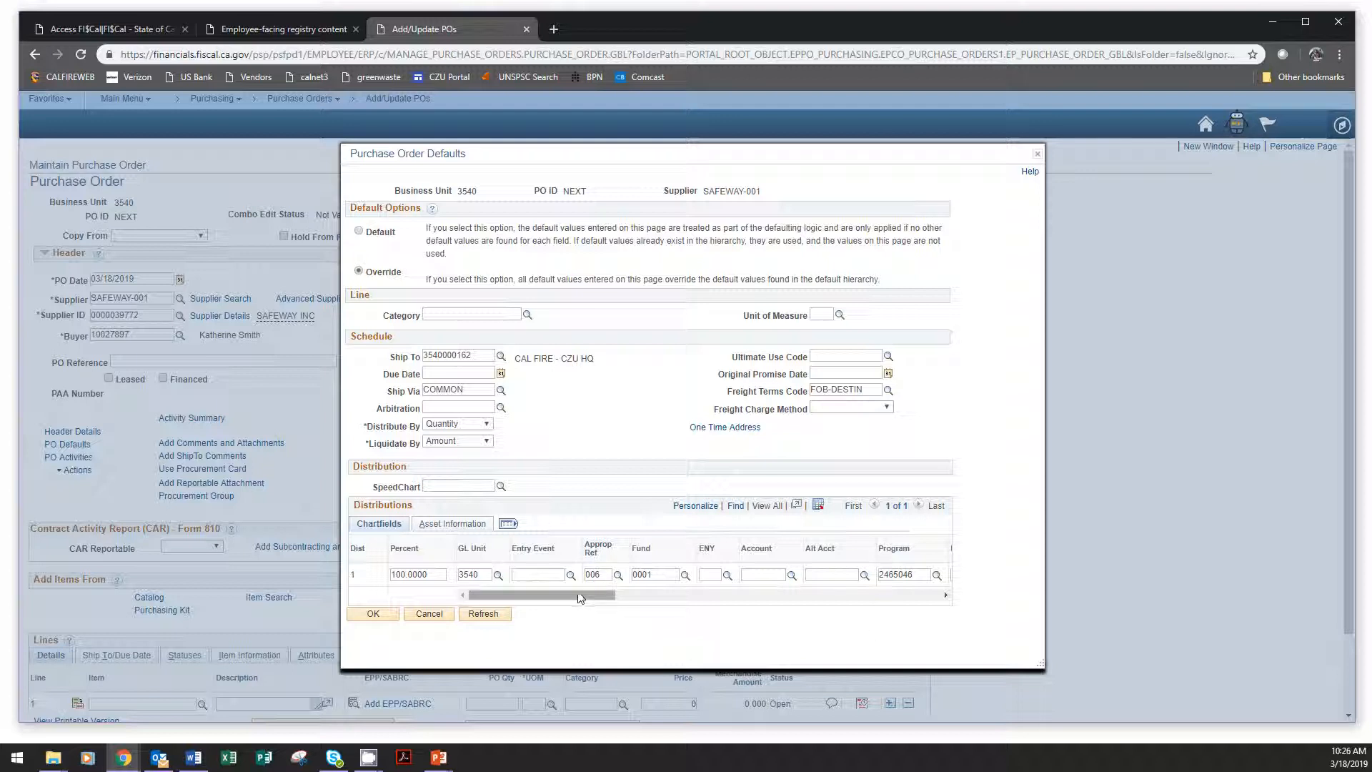
pyautogui.moveTo(579, 598); pyautogui.dragTo(531, 587)
# Replace the default distribution's coding with SpeedChart 02090-18.
pyautogui.click(501, 486)
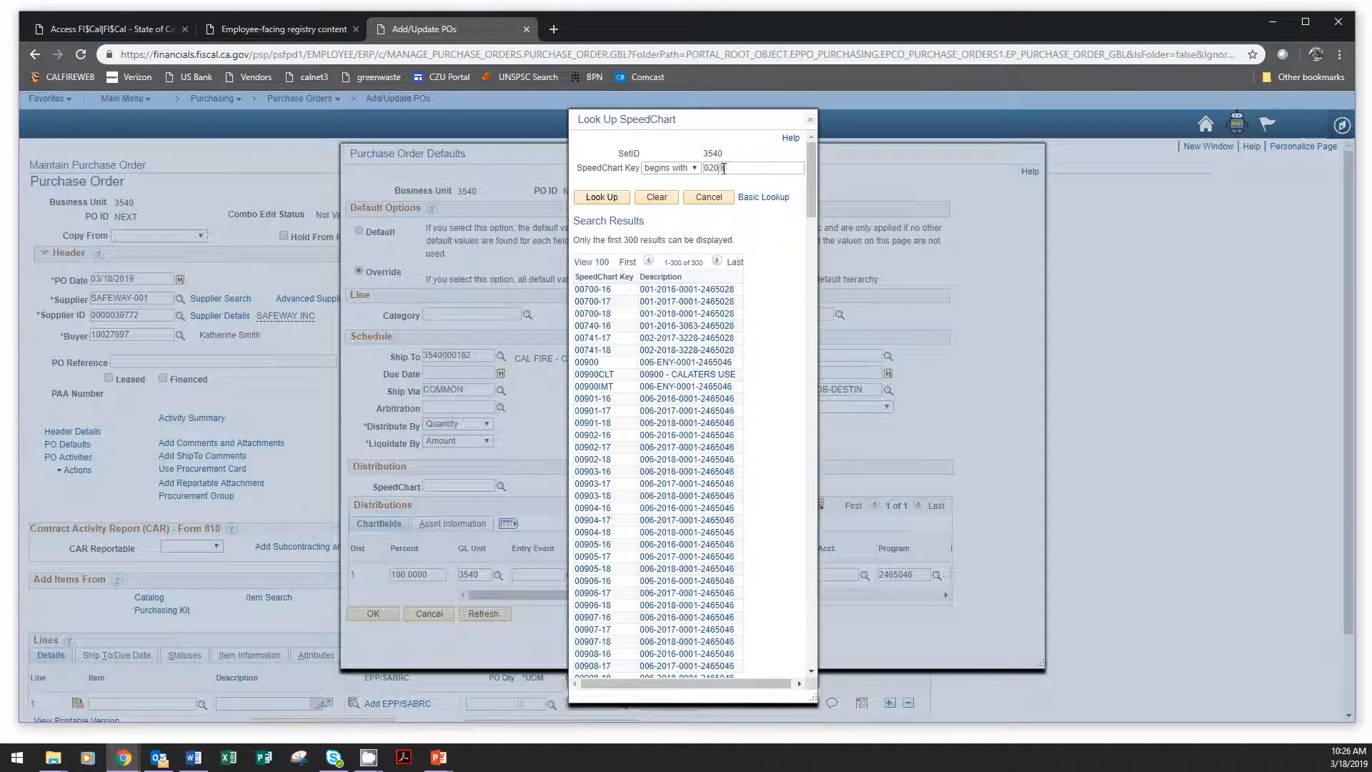
pyautogui.write('02090-18')
pyautogui.click(602, 197)
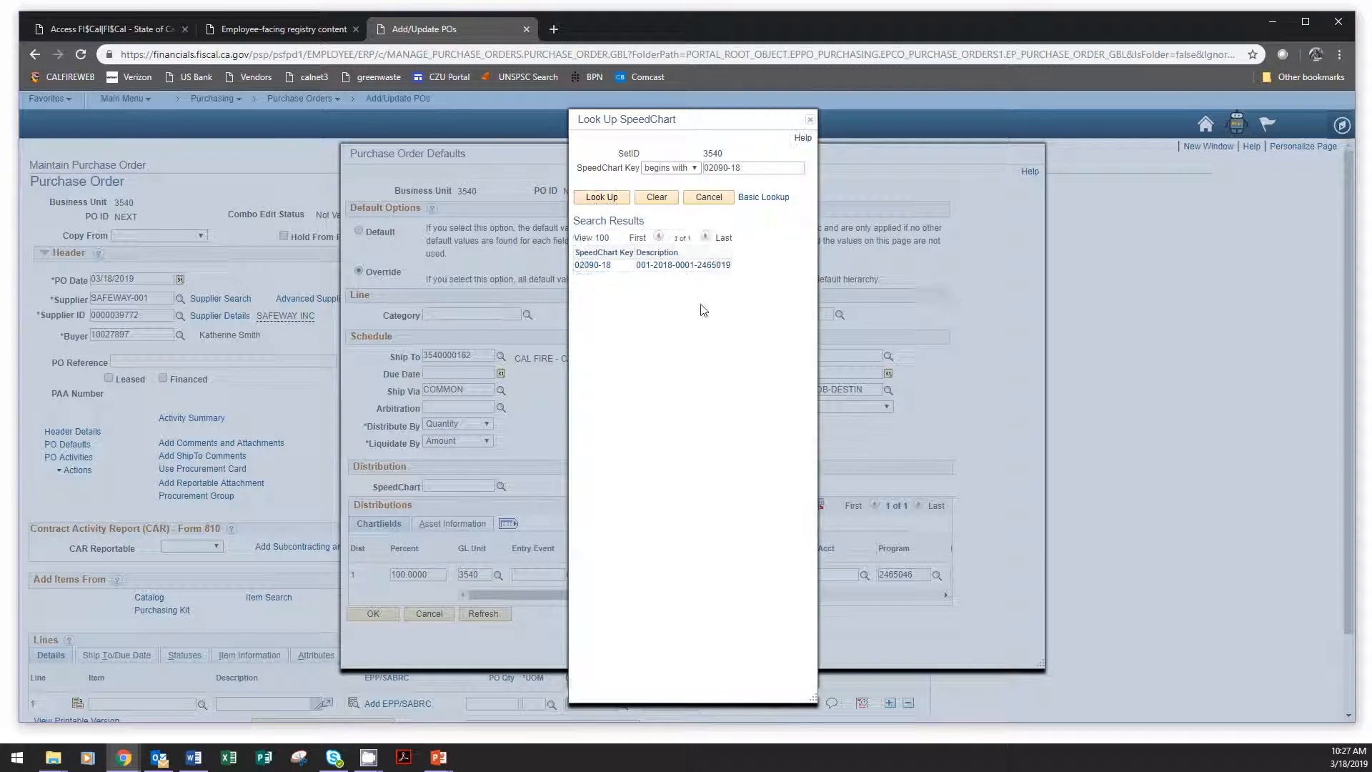
pyautogui.click(592, 265)
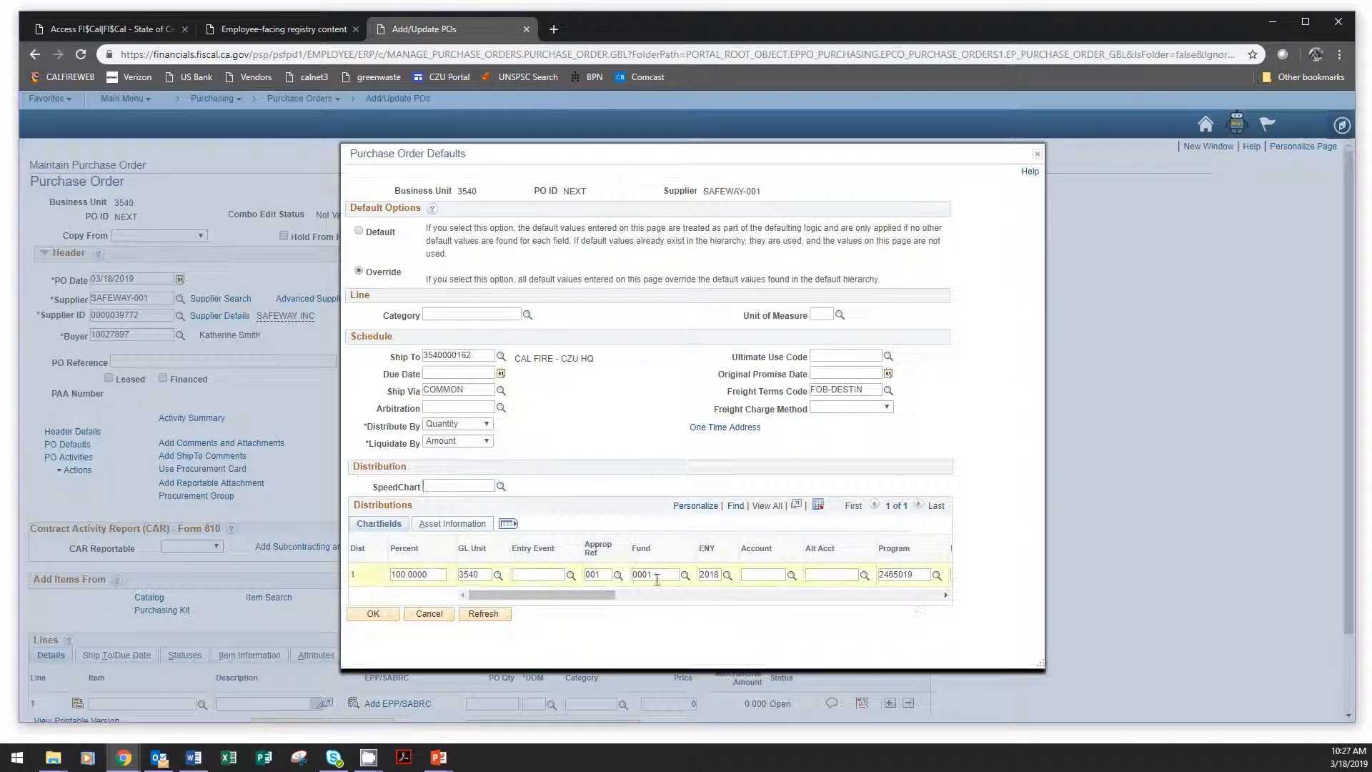
# Add one new row below the first default distribution.
pyautogui.moveTo(604, 595); pyautogui.dragTo(913, 586)
pyautogui.click(911, 575)
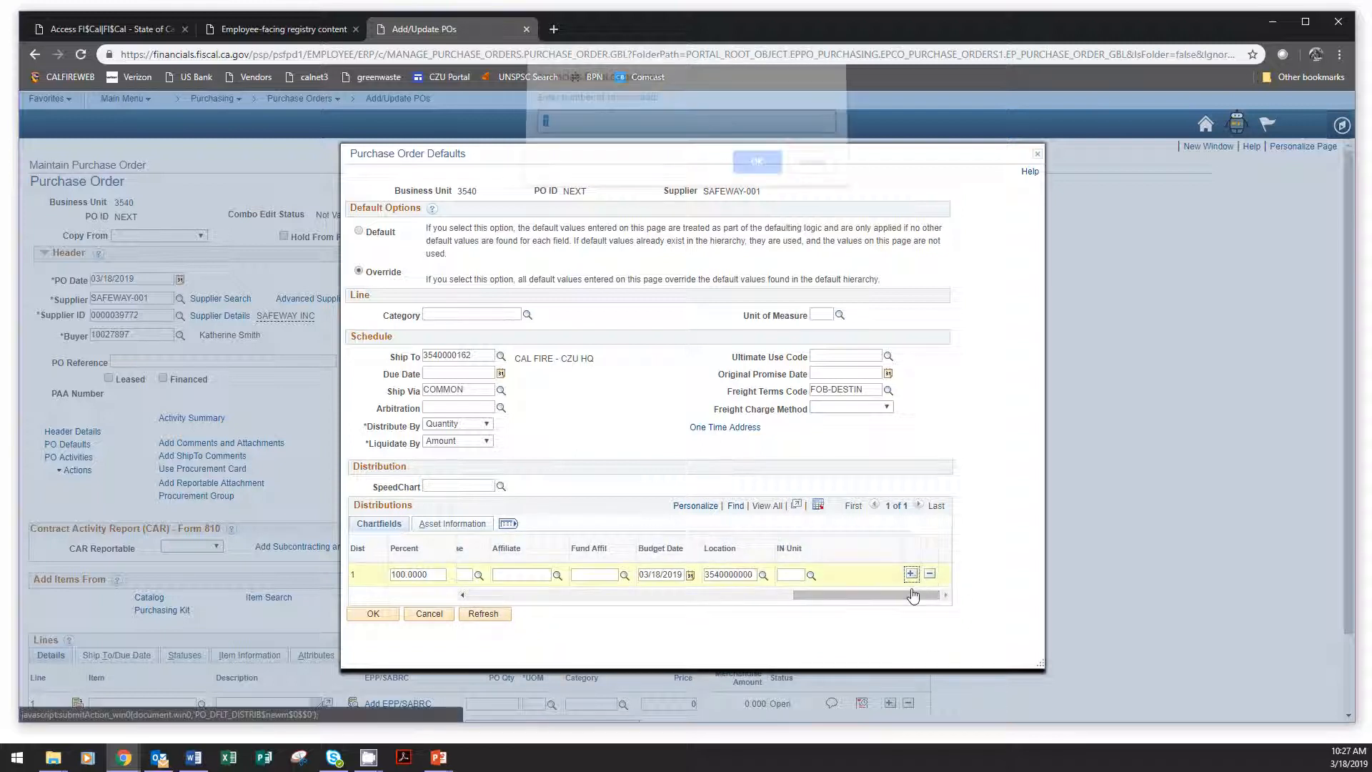
pyautogui.click(748, 173)
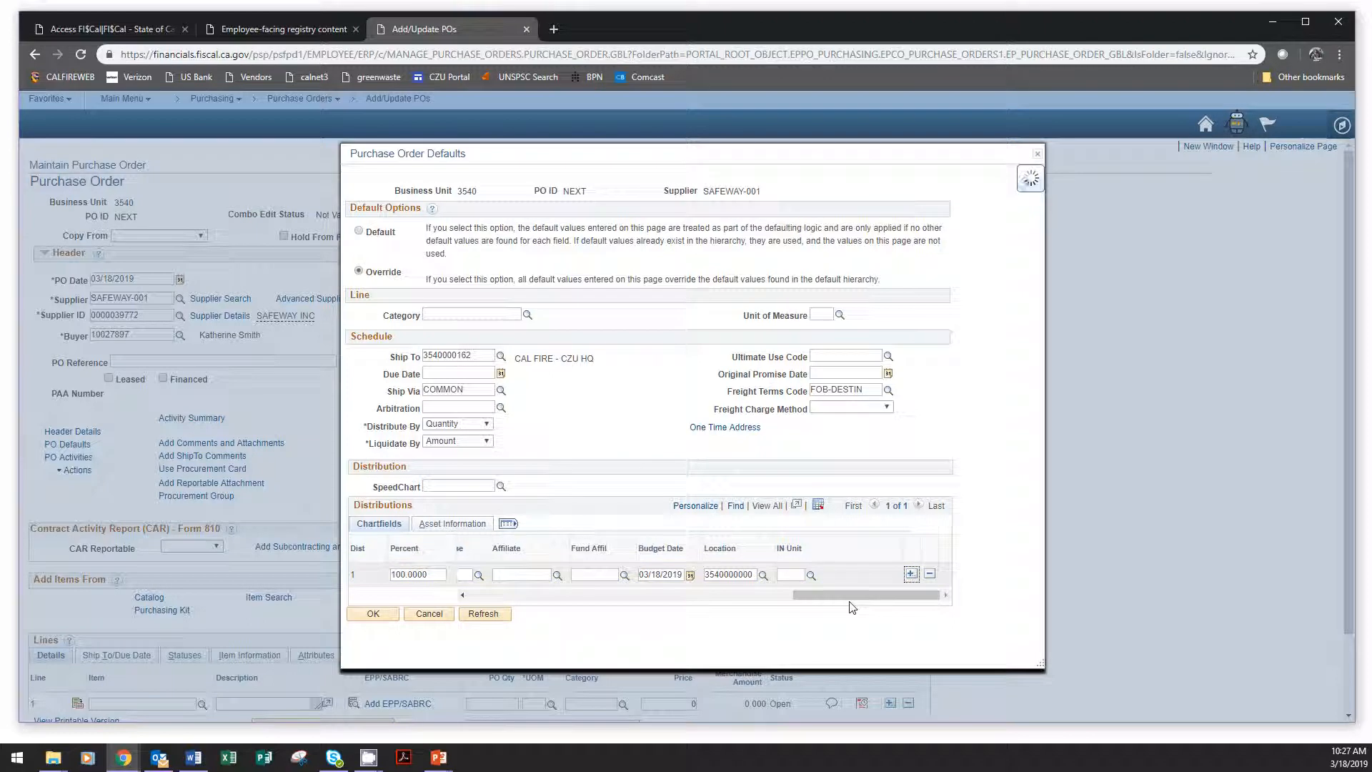
pyautogui.moveTo(852, 607); pyautogui.dragTo(528, 607)
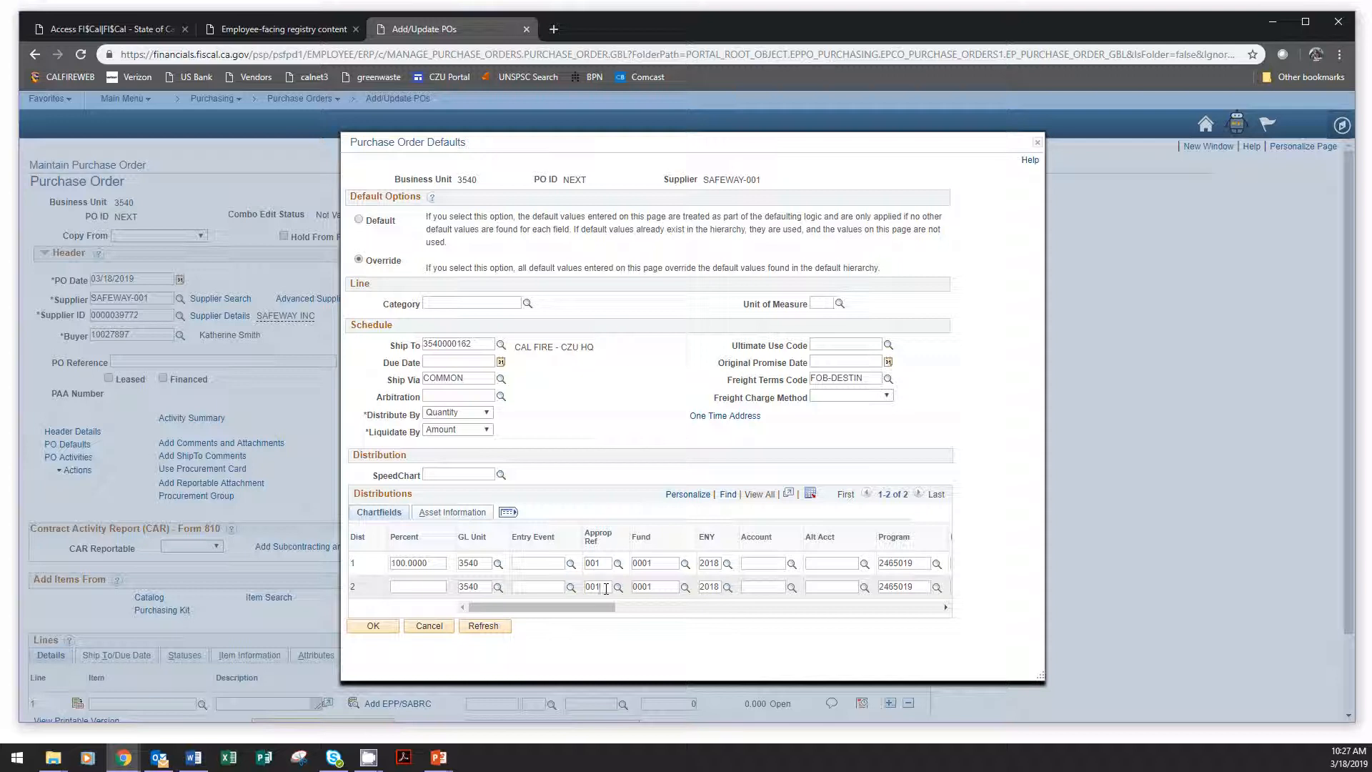
# Set distribution row 2 to Approp Ref 006, Program 2465046 and Svc Loc 00900.
pyautogui.press('BackSpace')
pyautogui.write('6')
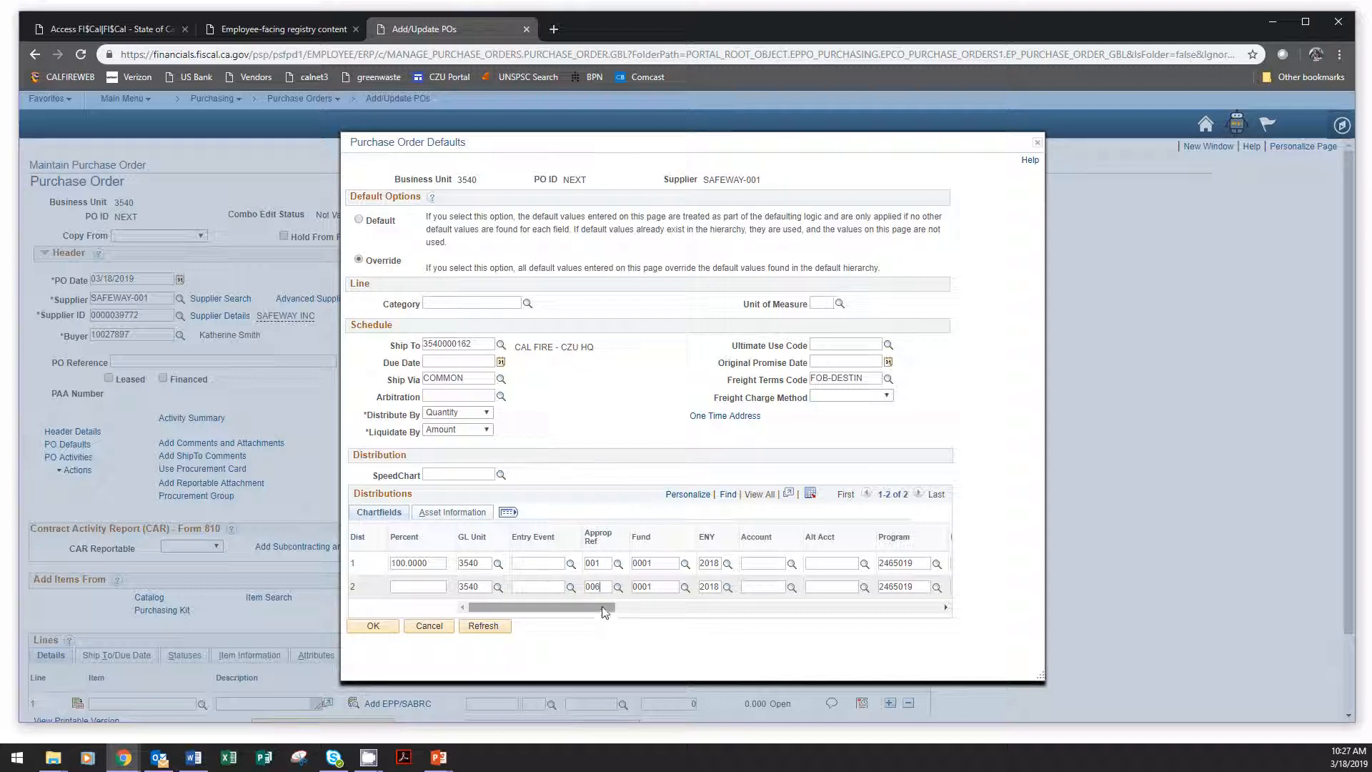
pyautogui.moveTo(604, 613); pyautogui.dragTo(570, 590)
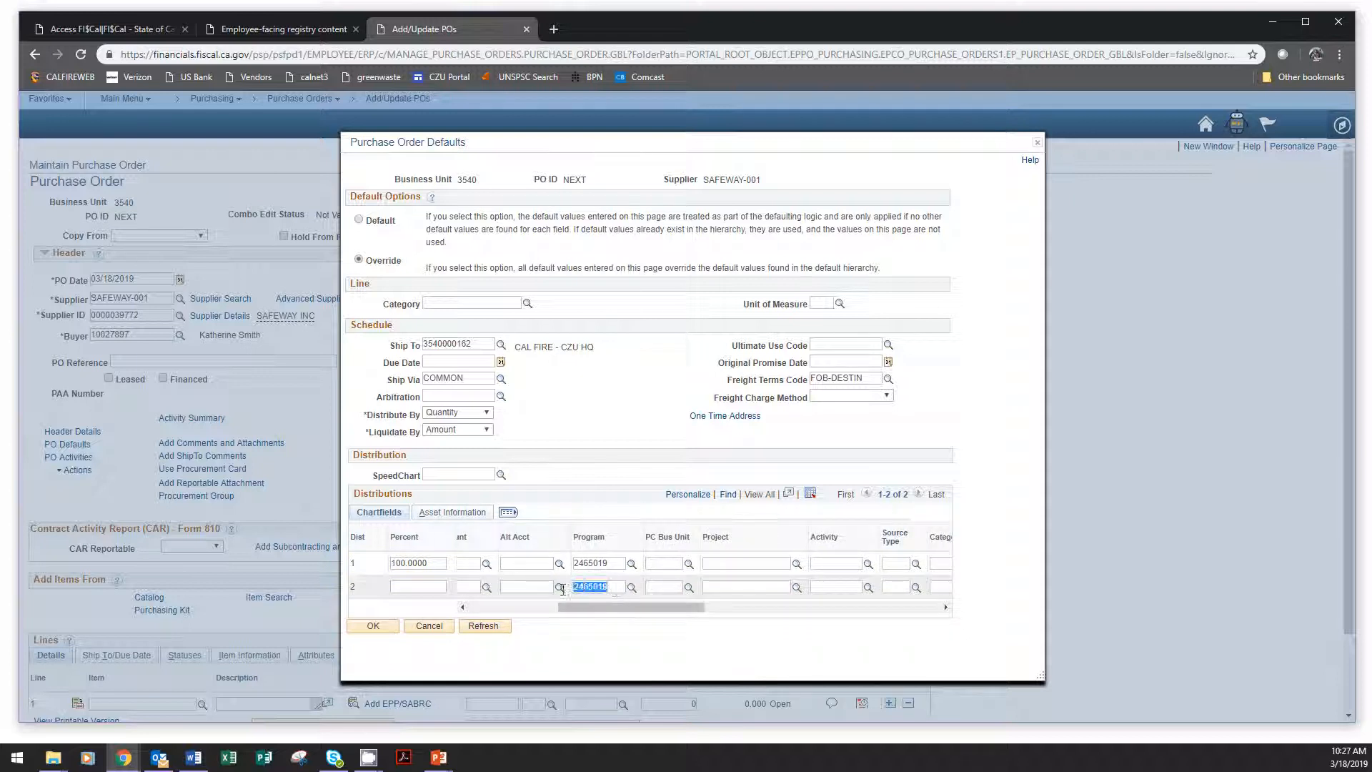
pyautogui.write('2465046')
pyautogui.moveTo(675, 613); pyautogui.dragTo(801, 606)
pyautogui.doubleClick(658, 588)
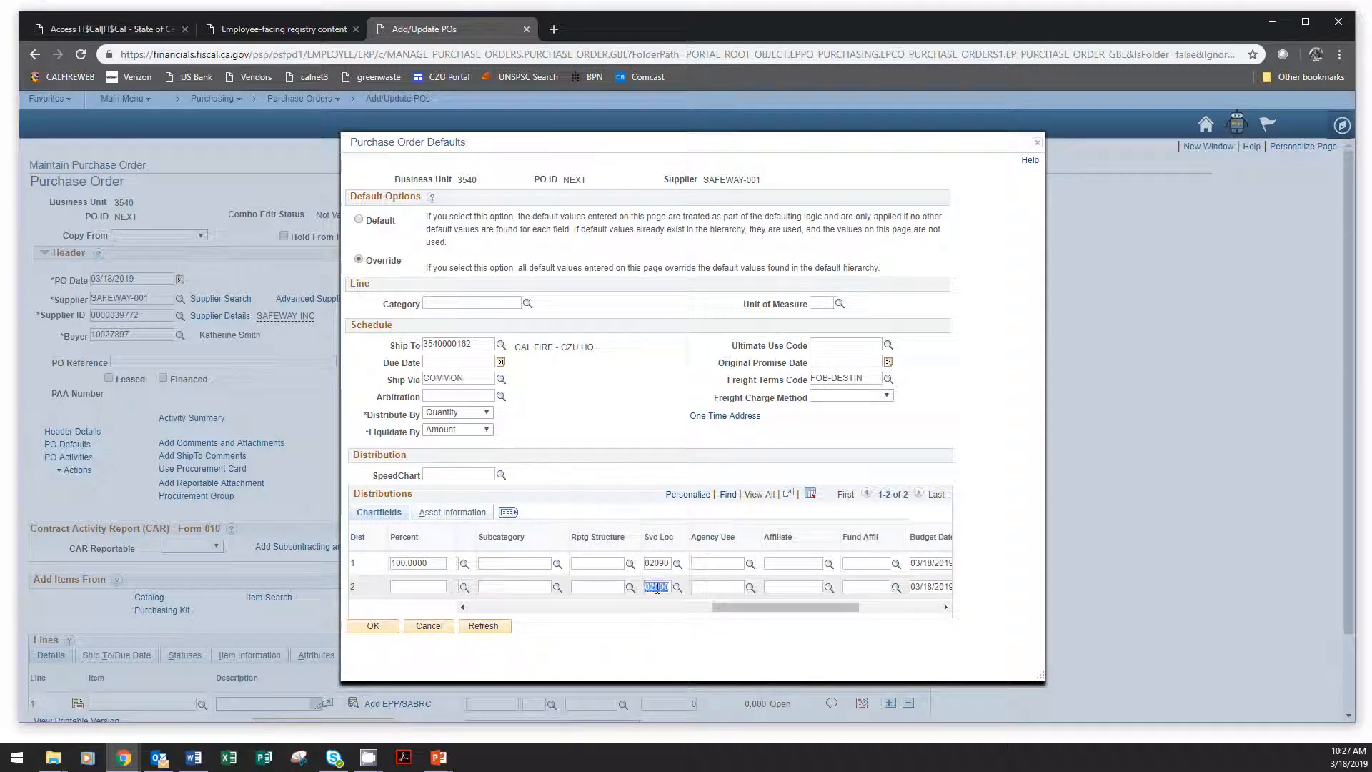
pyautogui.write('00900')
pyautogui.moveTo(739, 613); pyautogui.dragTo(481, 594)
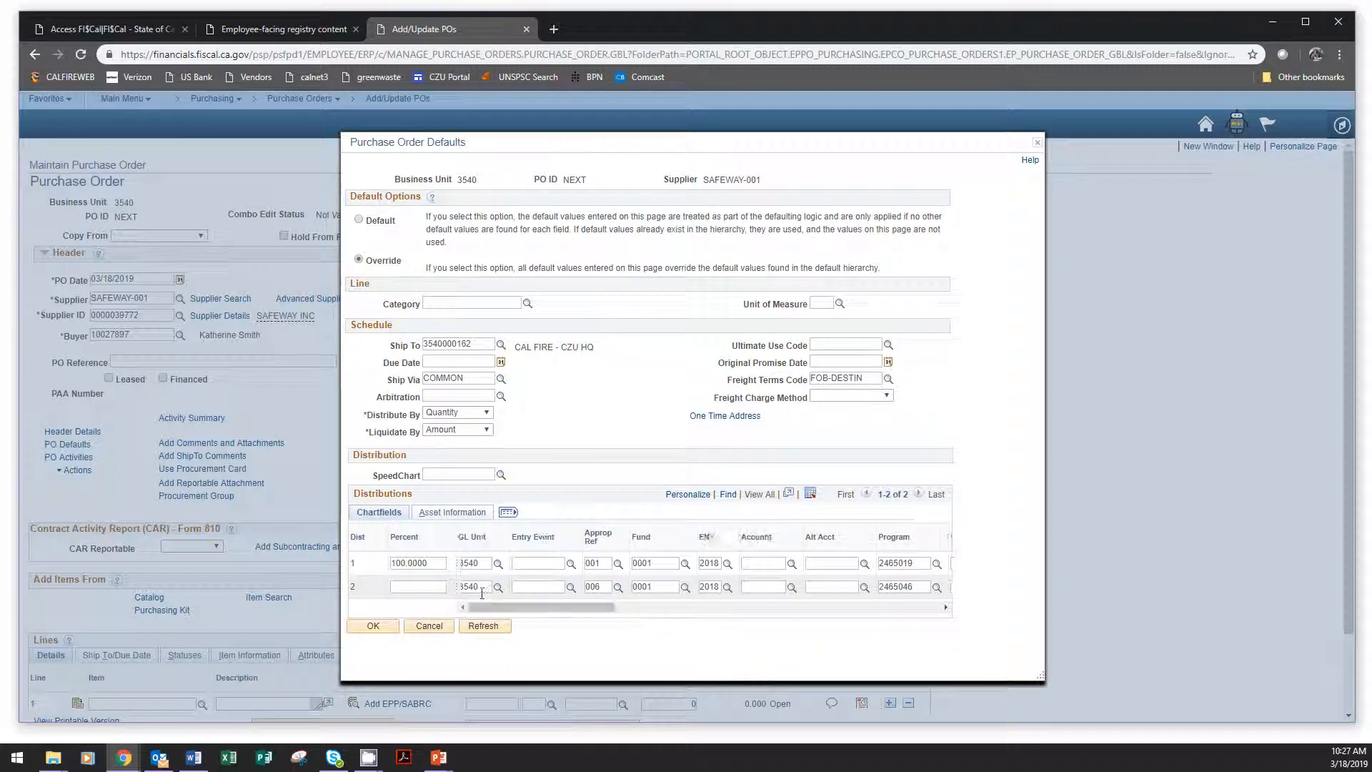
# Set the Account chartfield to 5390250 on both distribution rows.
pyautogui.click(631, 609)
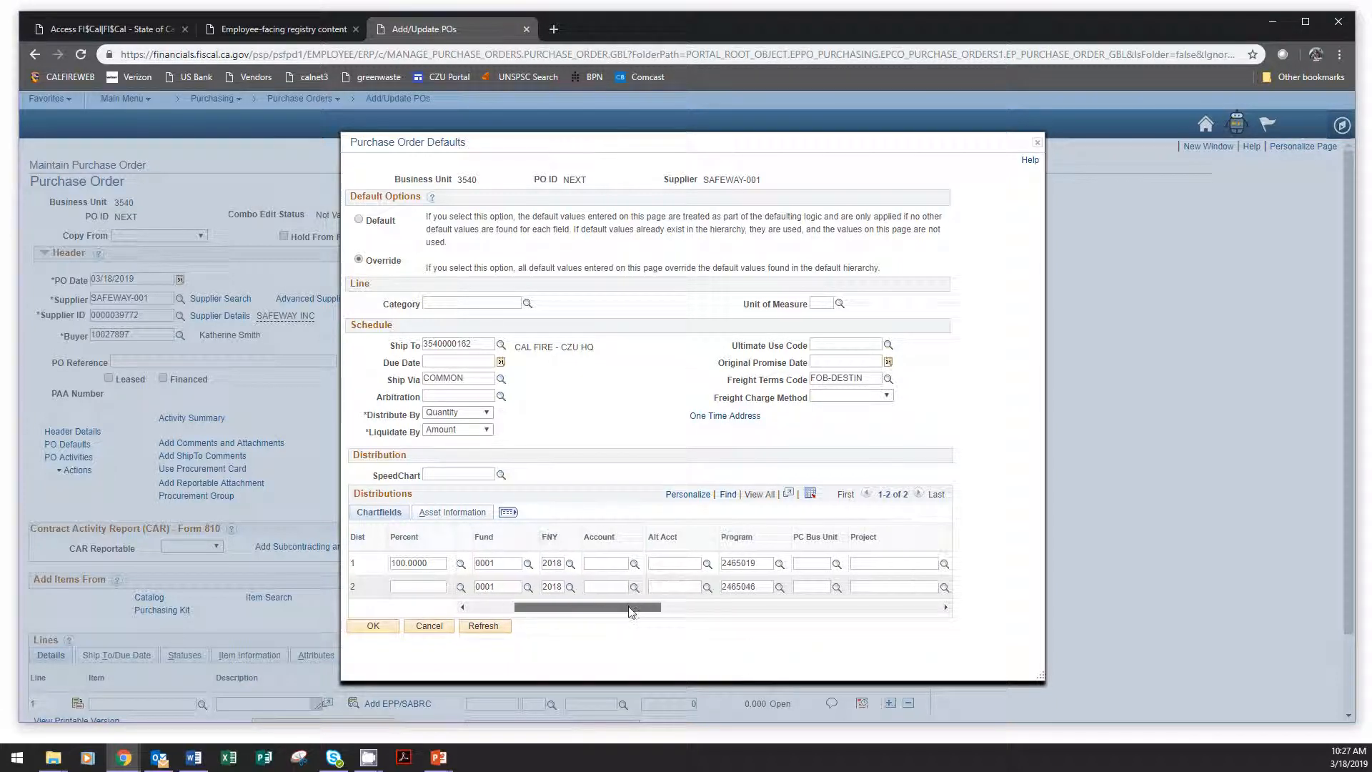
pyautogui.click(607, 563)
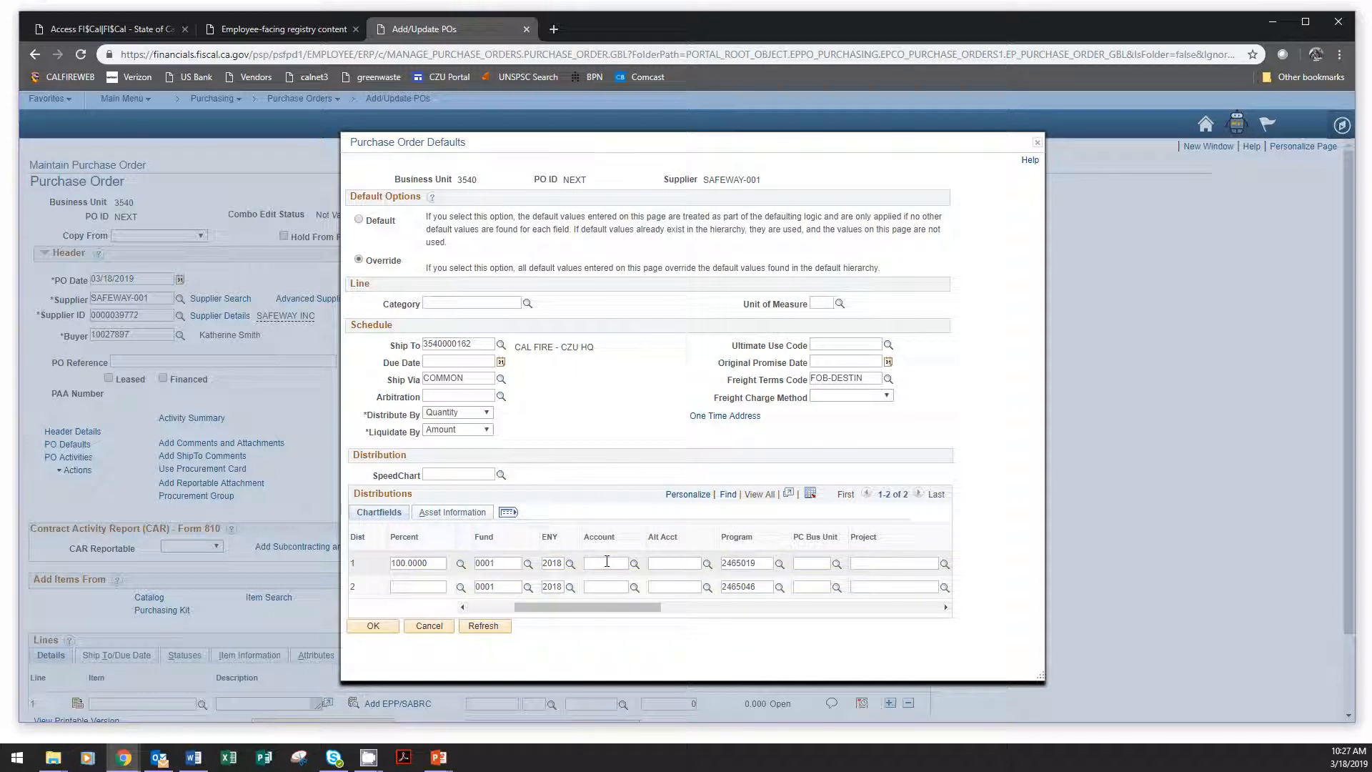
pyautogui.write('5390250')
pyautogui.doubleClick(607, 562)
pyautogui.hotkey('ctrl', 'c')
pyautogui.click(616, 588)
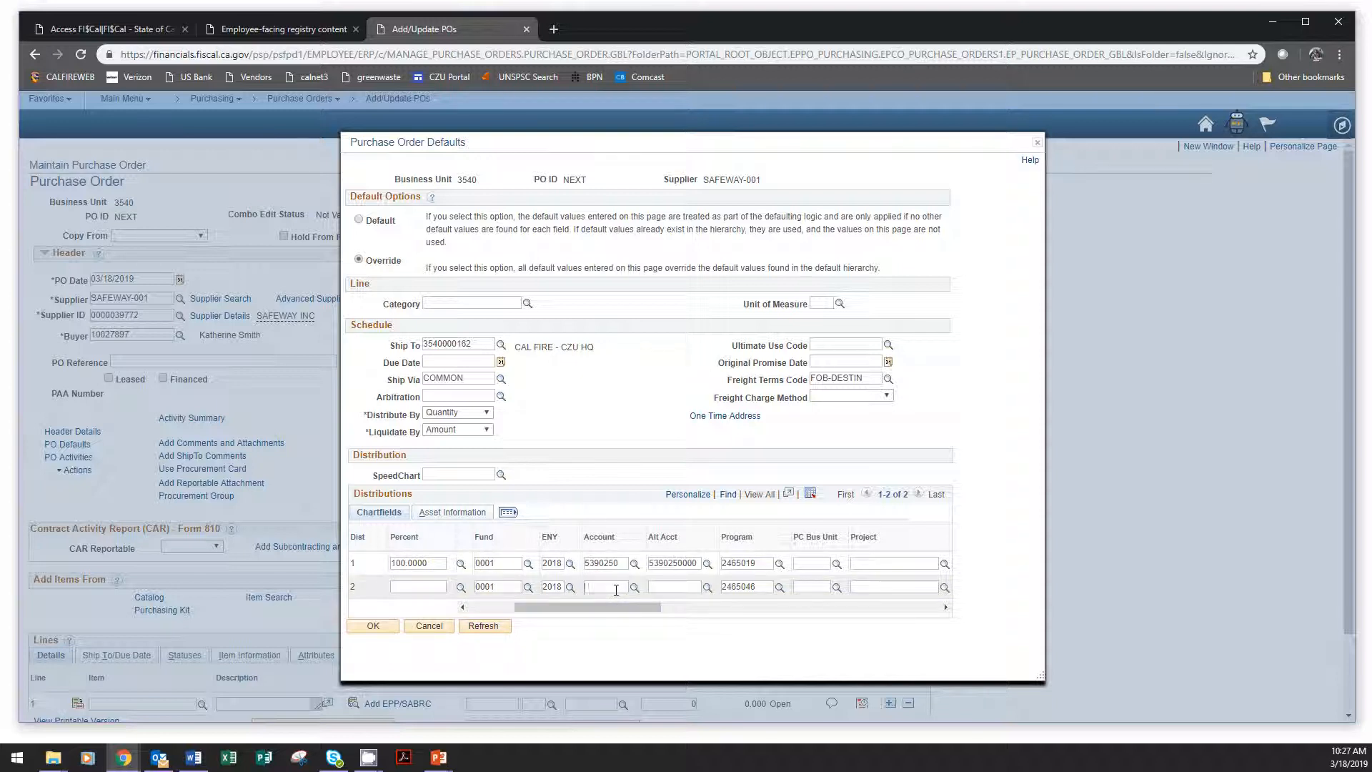
pyautogui.hotkey('ctrl', 'v')
pyautogui.click(650, 588)
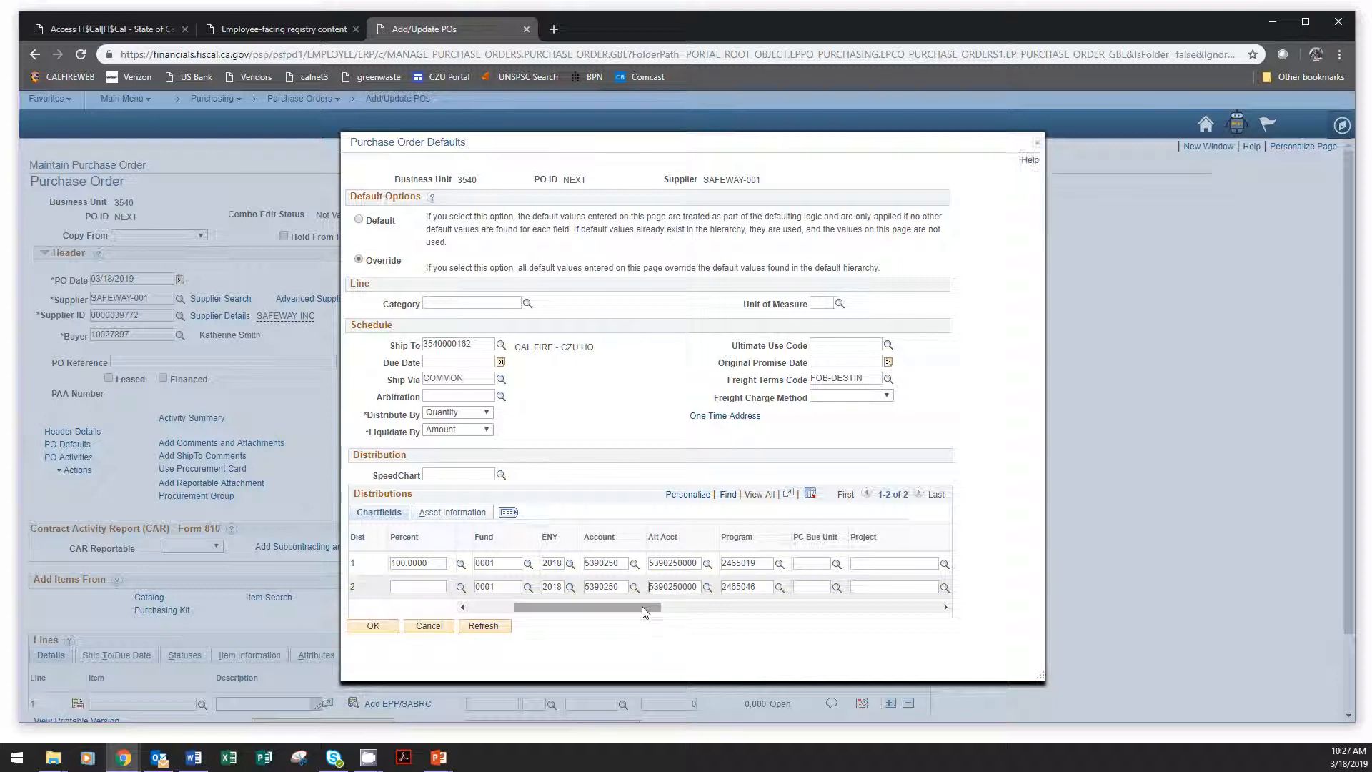
# Set the Rptg Structure to 35401701 on both distribution rows.
pyautogui.moveTo(642, 607); pyautogui.dragTo(834, 613)
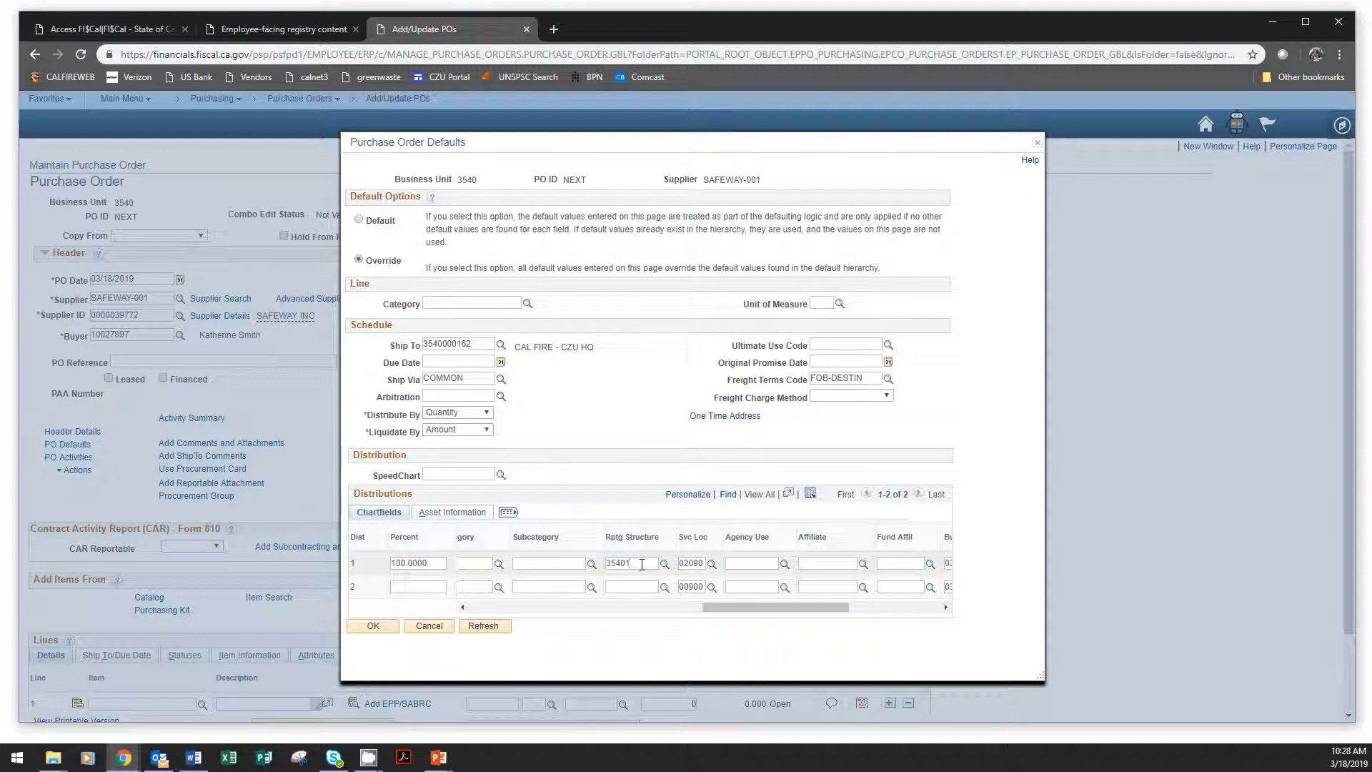
pyautogui.click(635, 584)
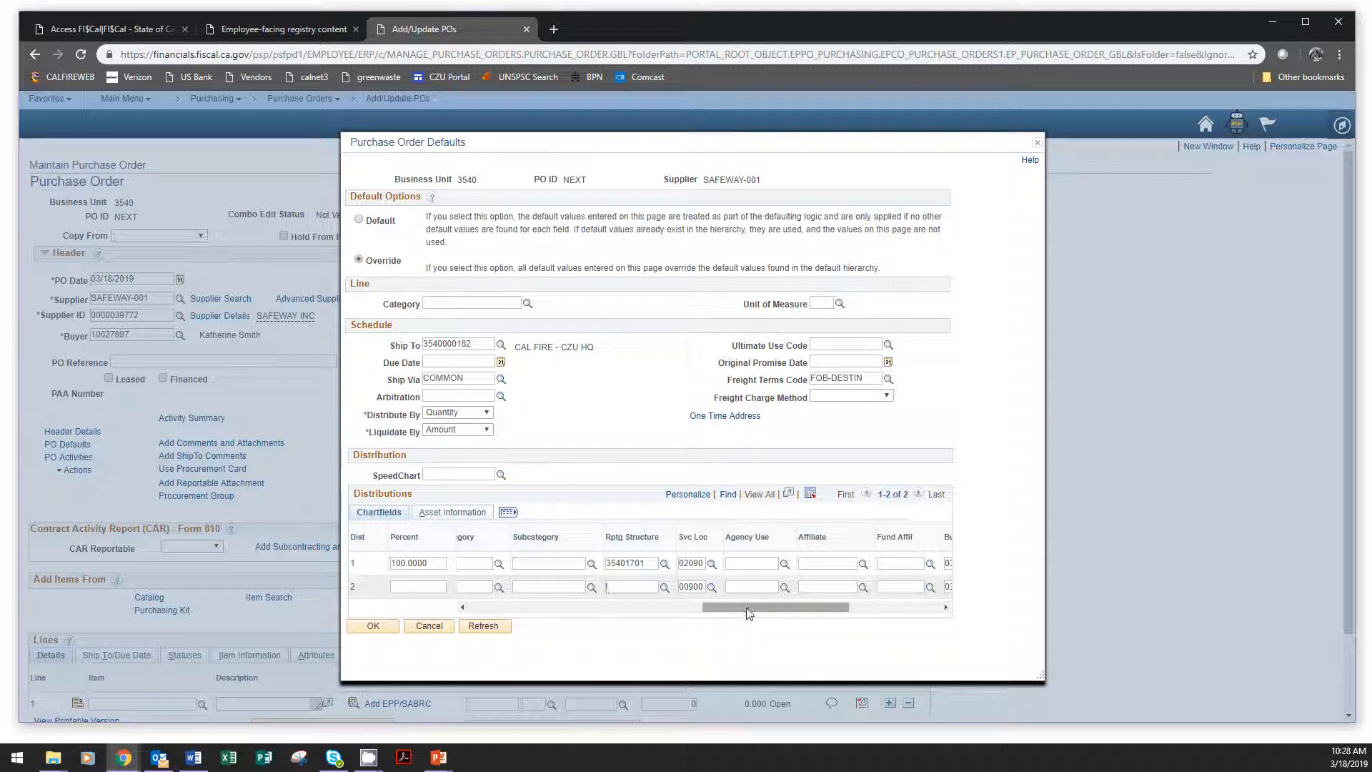
pyautogui.moveTo(750, 607); pyautogui.dragTo(706, 615)
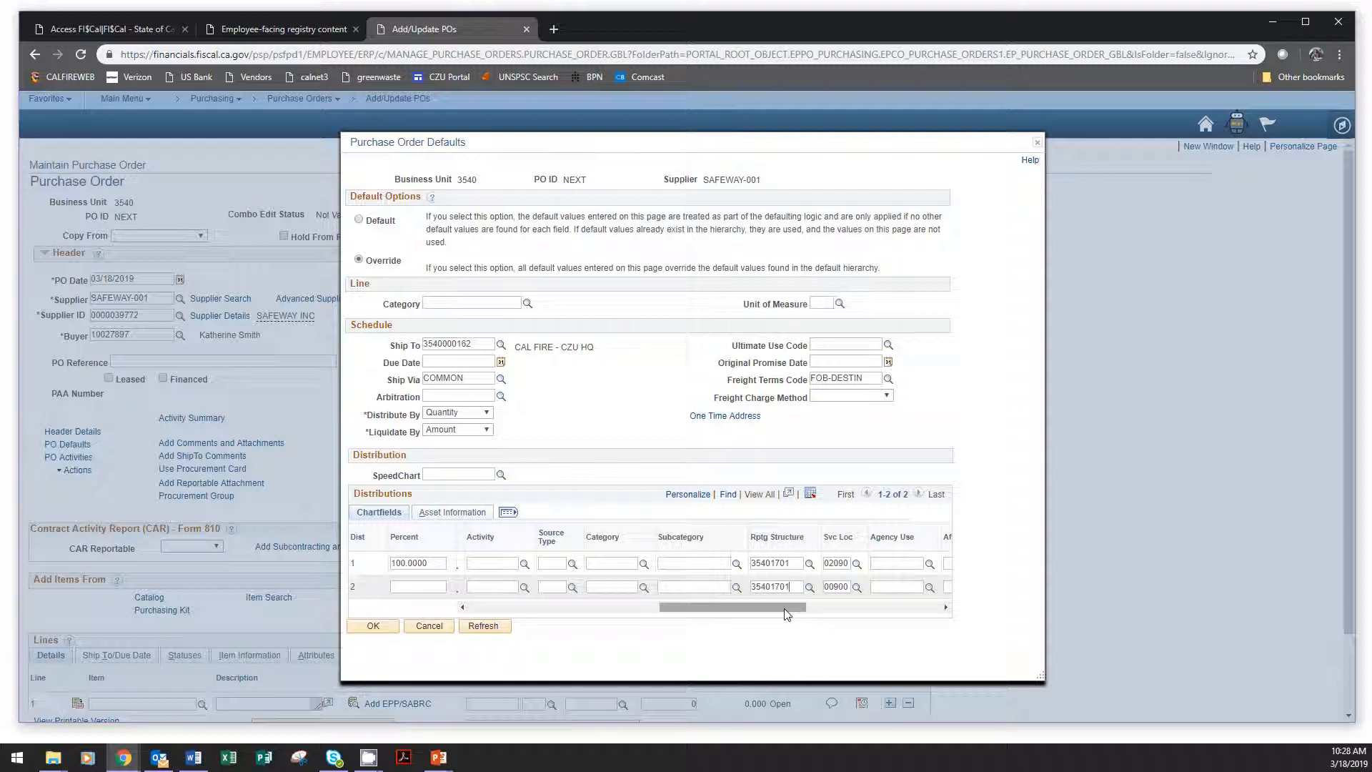
# Try to look up a project for distribution row 2 with the PC Bus Unit left blank.
pyautogui.moveTo(788, 609); pyautogui.dragTo(724, 609)
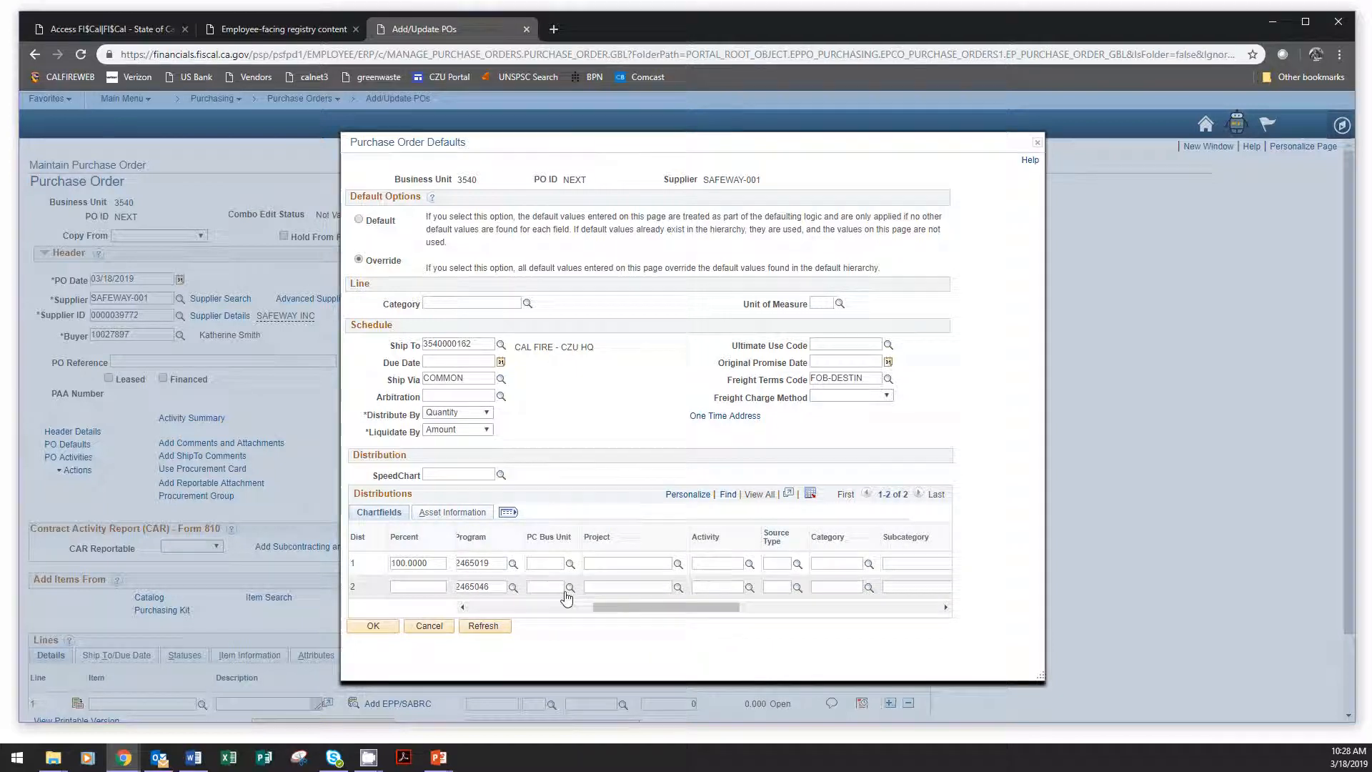
pyautogui.click(536, 587)
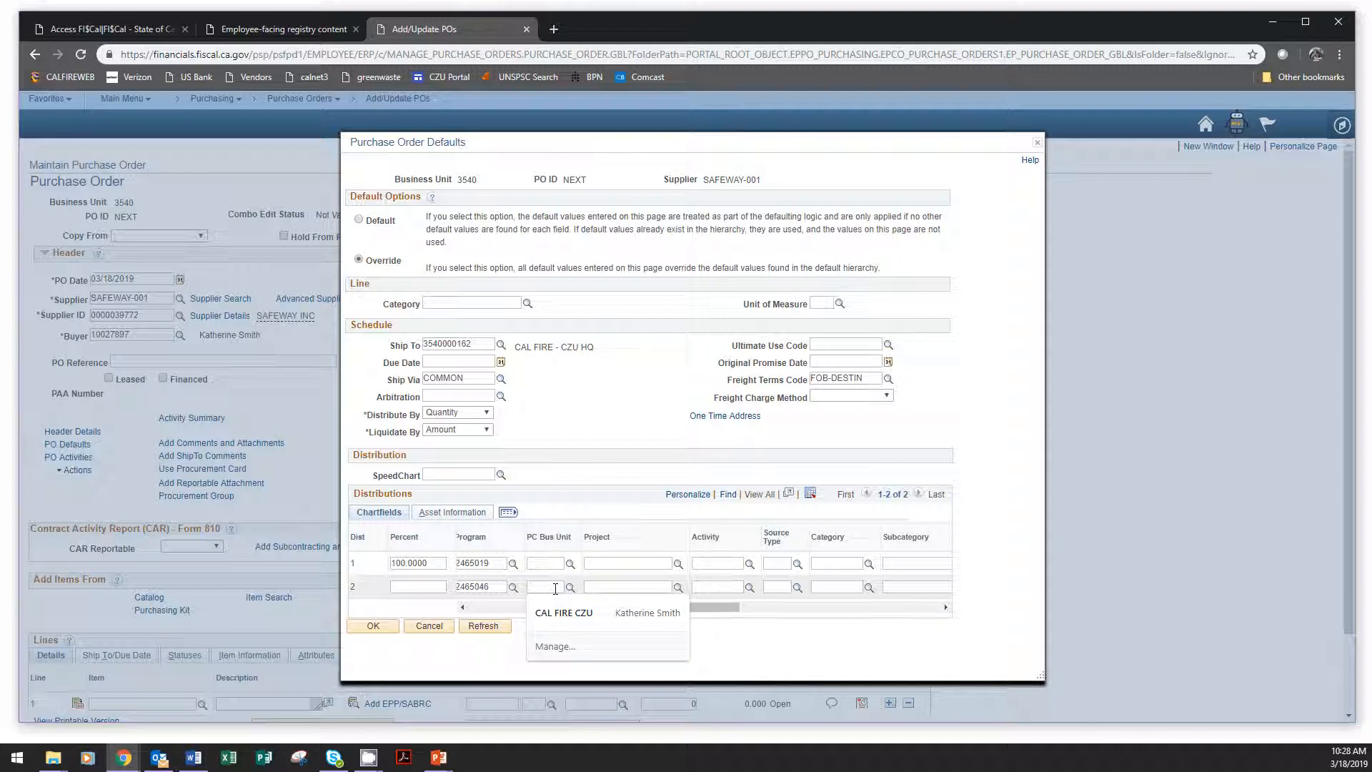
pyautogui.click(851, 655)
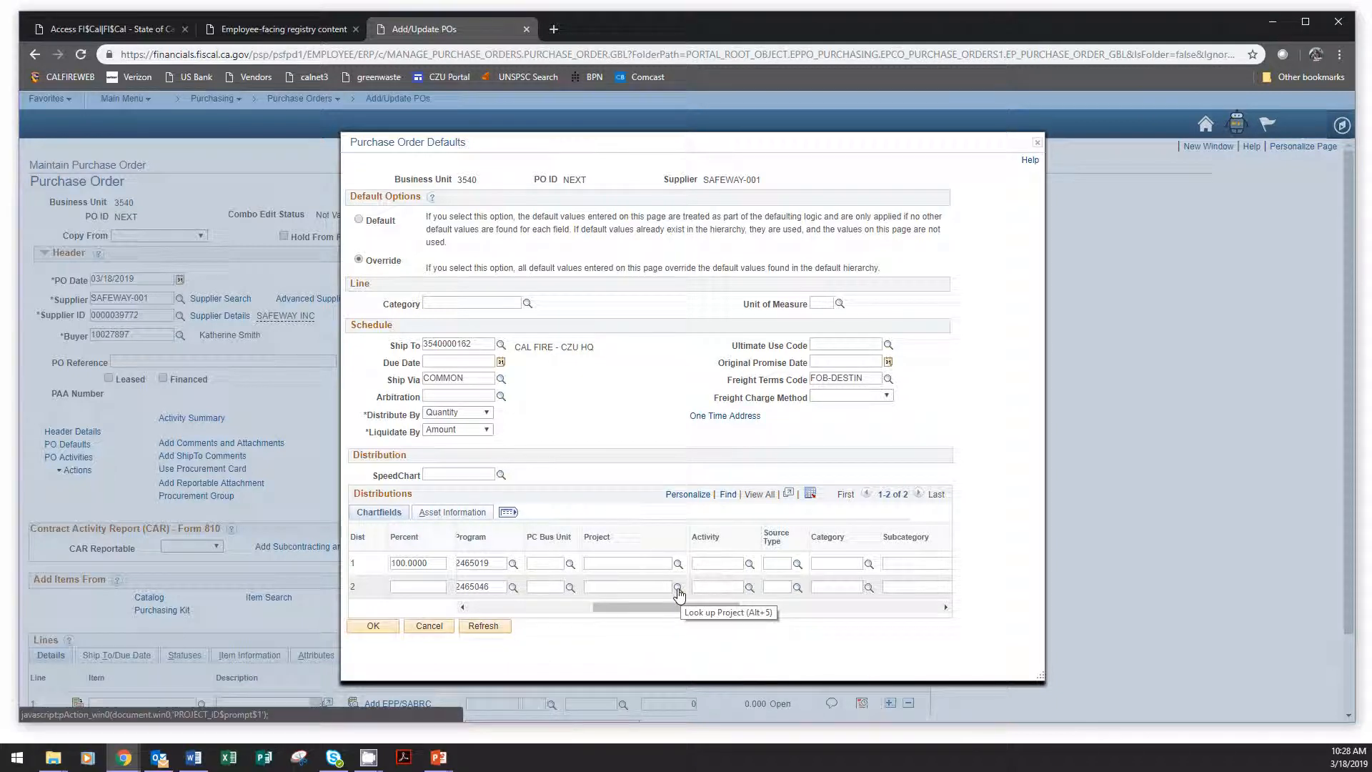
pyautogui.click(679, 590)
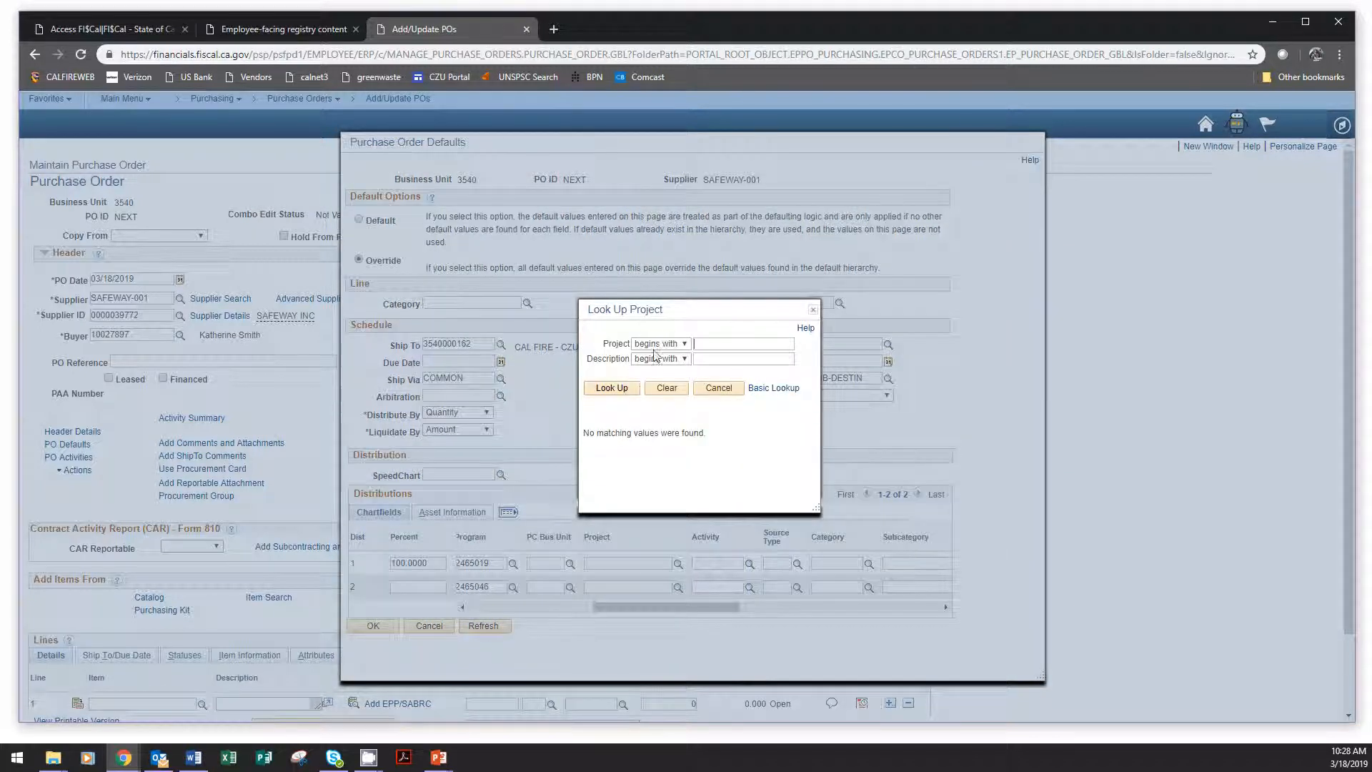
pyautogui.click(612, 388)
pyautogui.click(812, 312)
# Set distribution row 2 to PC Bus Unit 3540, Project F17CACZU007822 (BEAR) and Activity 01.
pyautogui.click(539, 589)
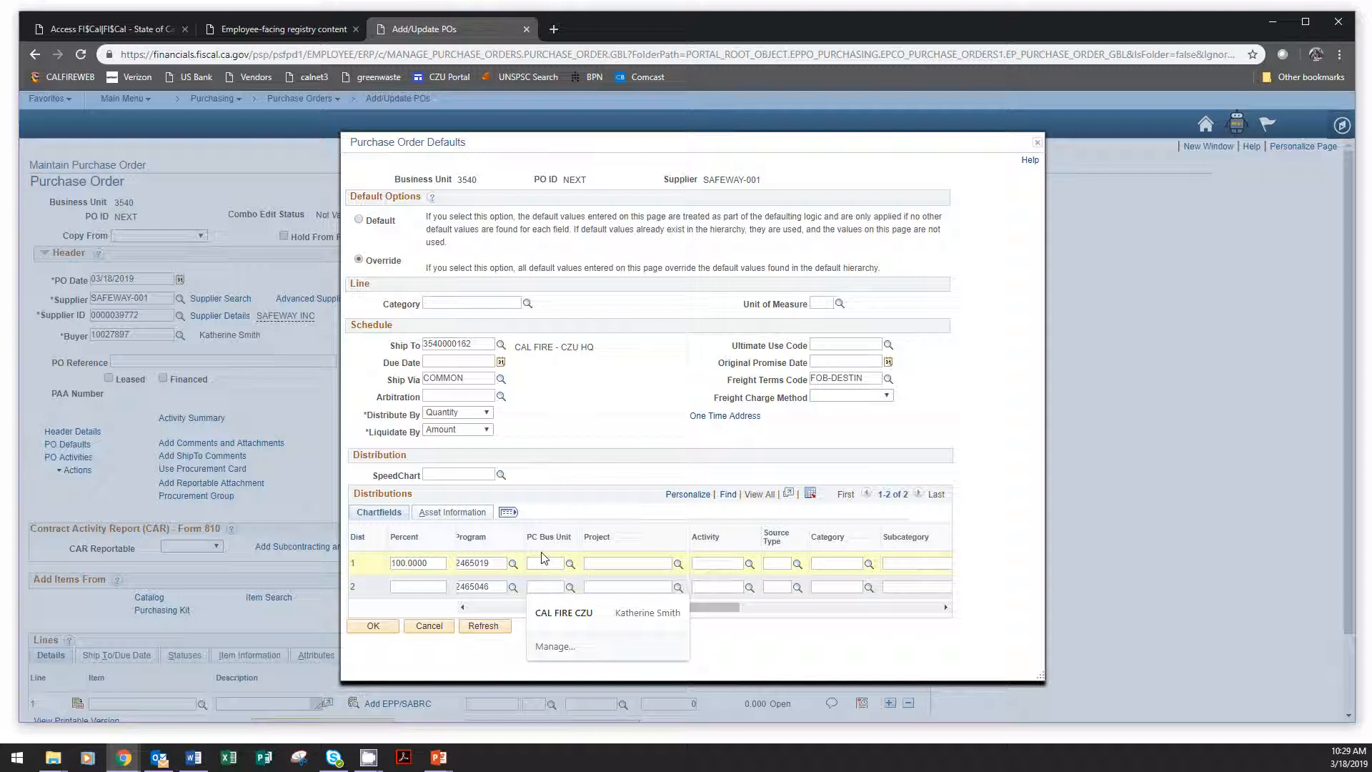
pyautogui.write('3540')
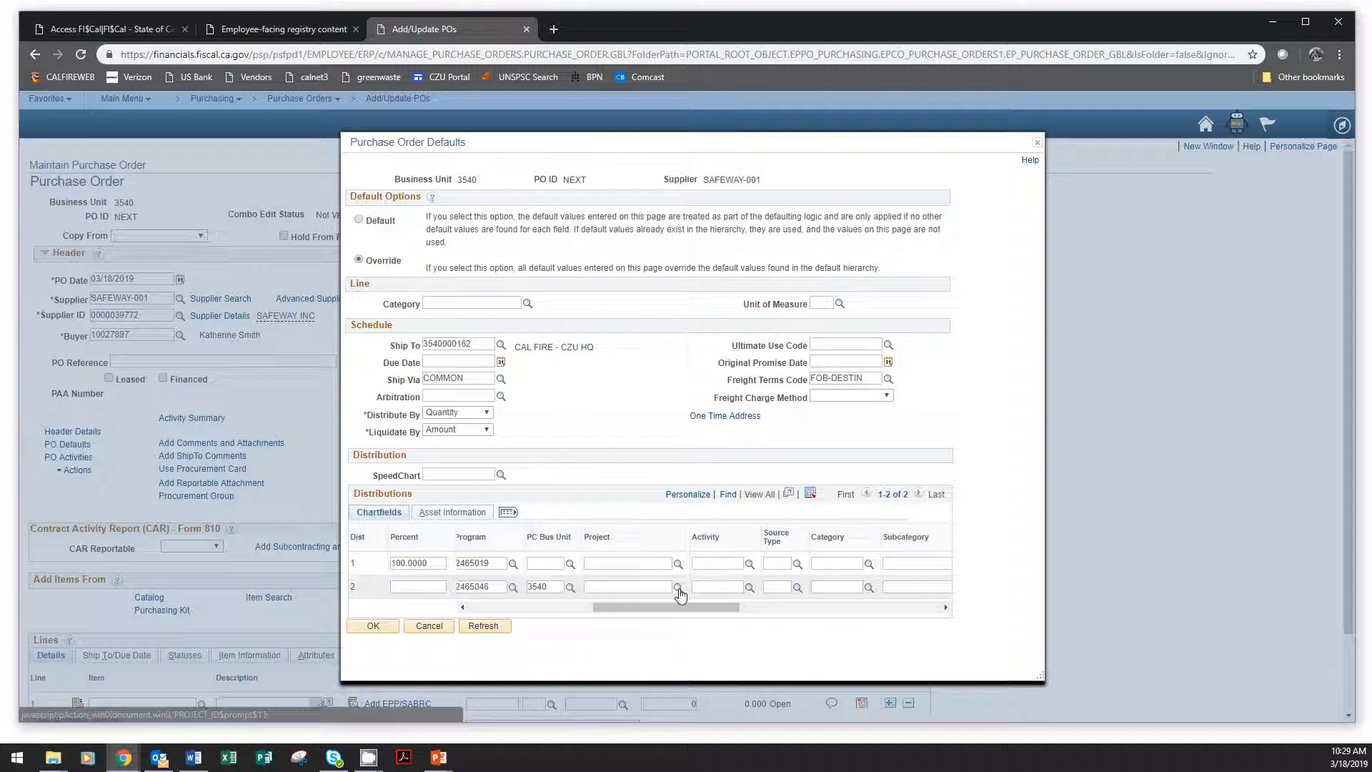
pyautogui.click(678, 589)
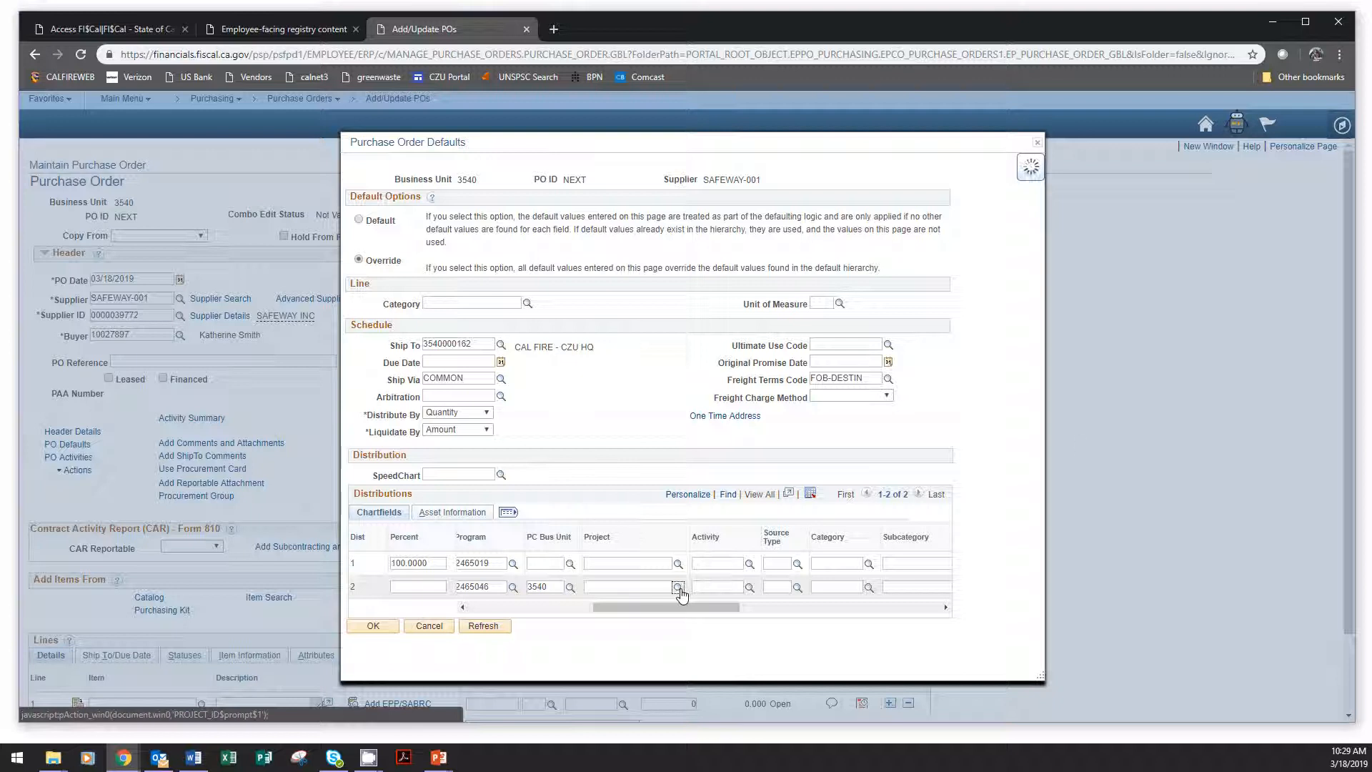
pyautogui.click(678, 588)
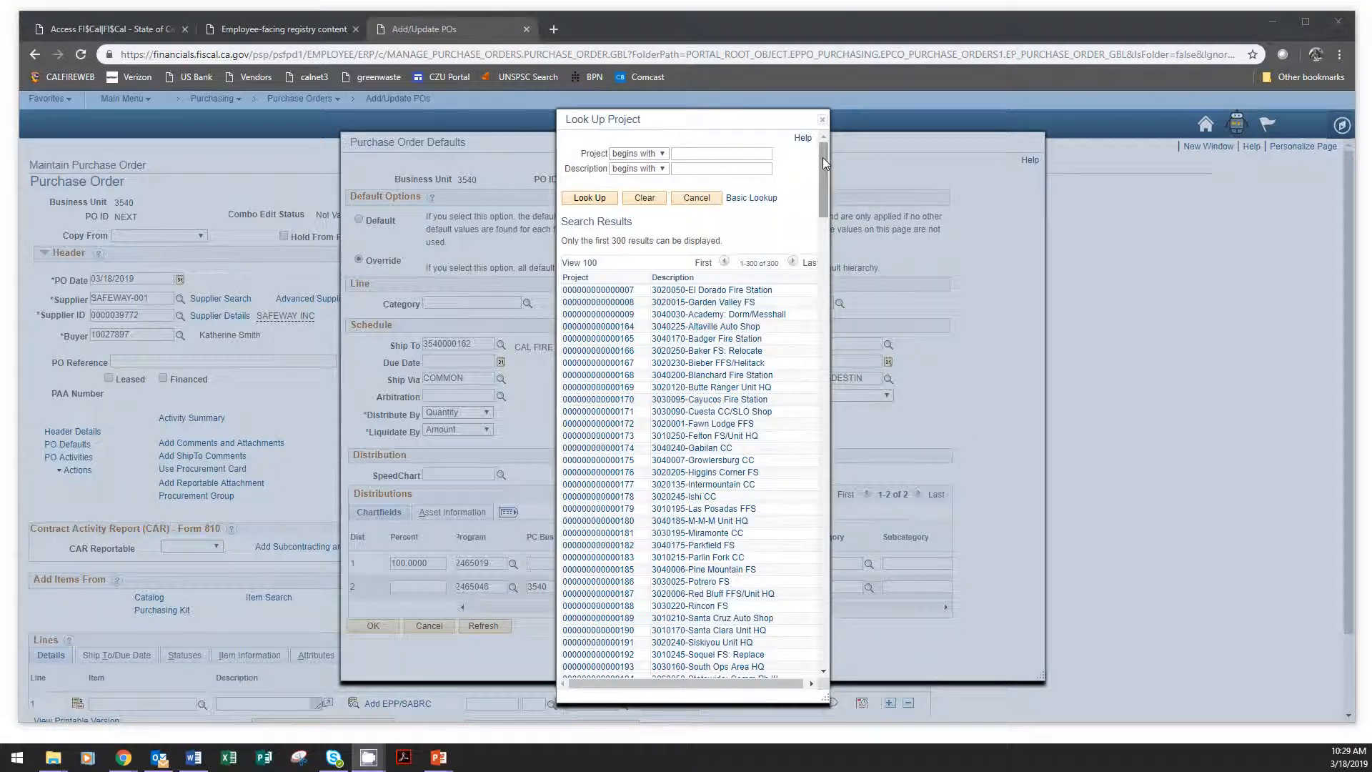
pyautogui.moveTo(822, 157); pyautogui.dragTo(856, 428)
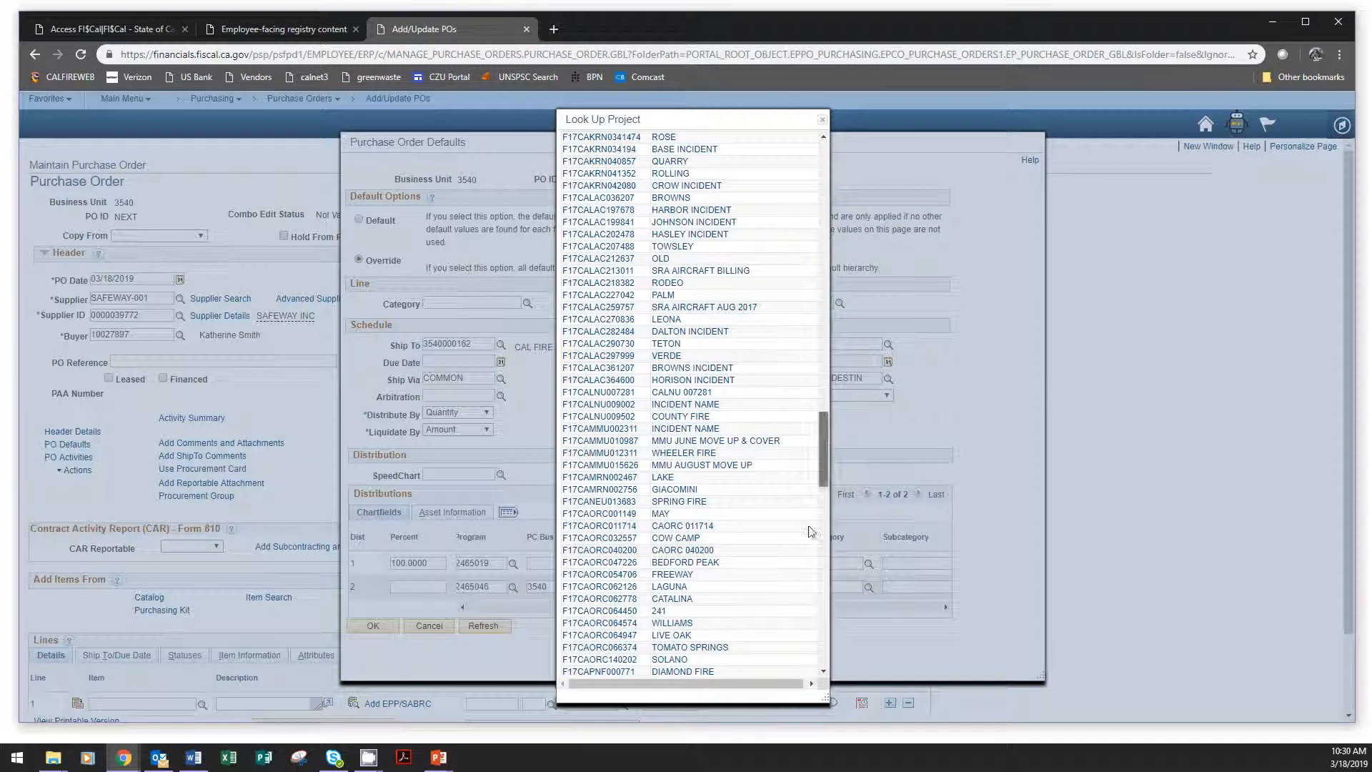
pyautogui.scroll(-15, 807, 551)
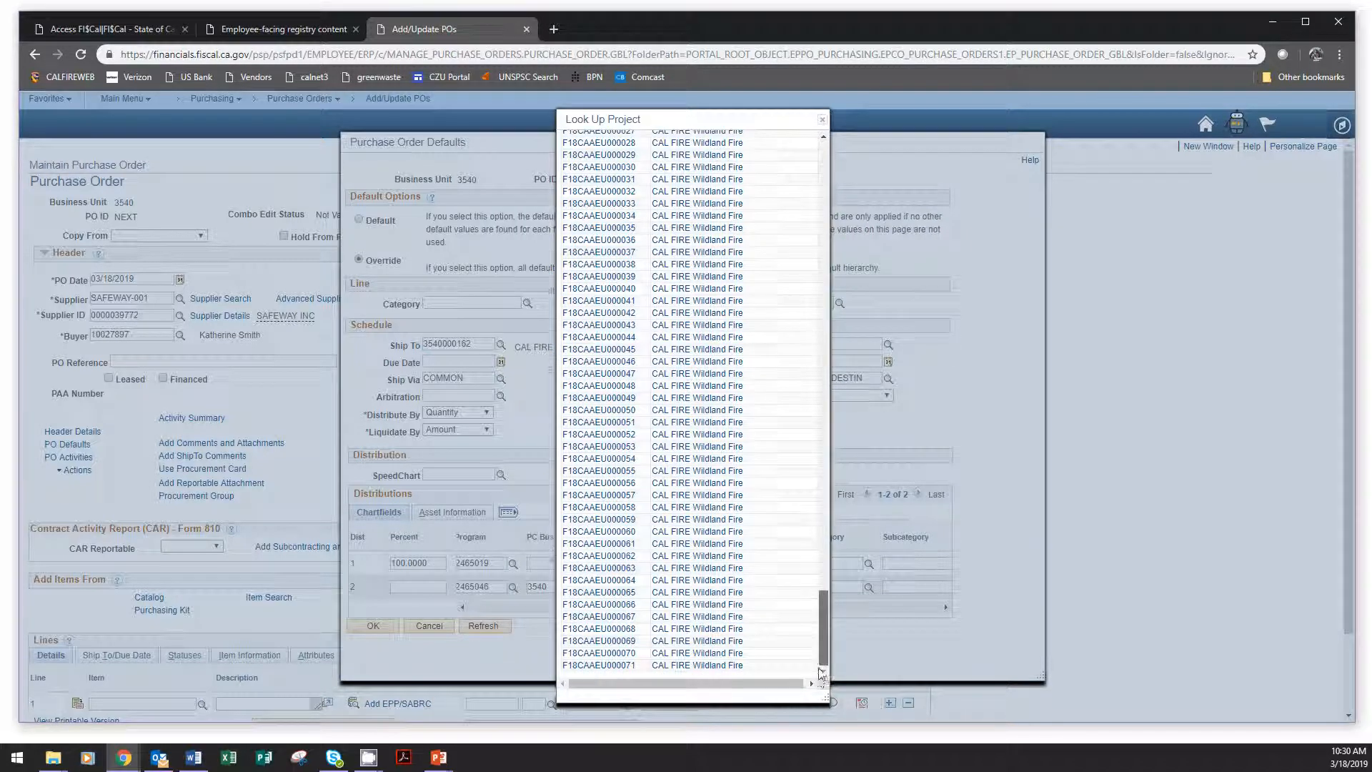
pyautogui.moveTo(821, 672); pyautogui.dragTo(822, 371)
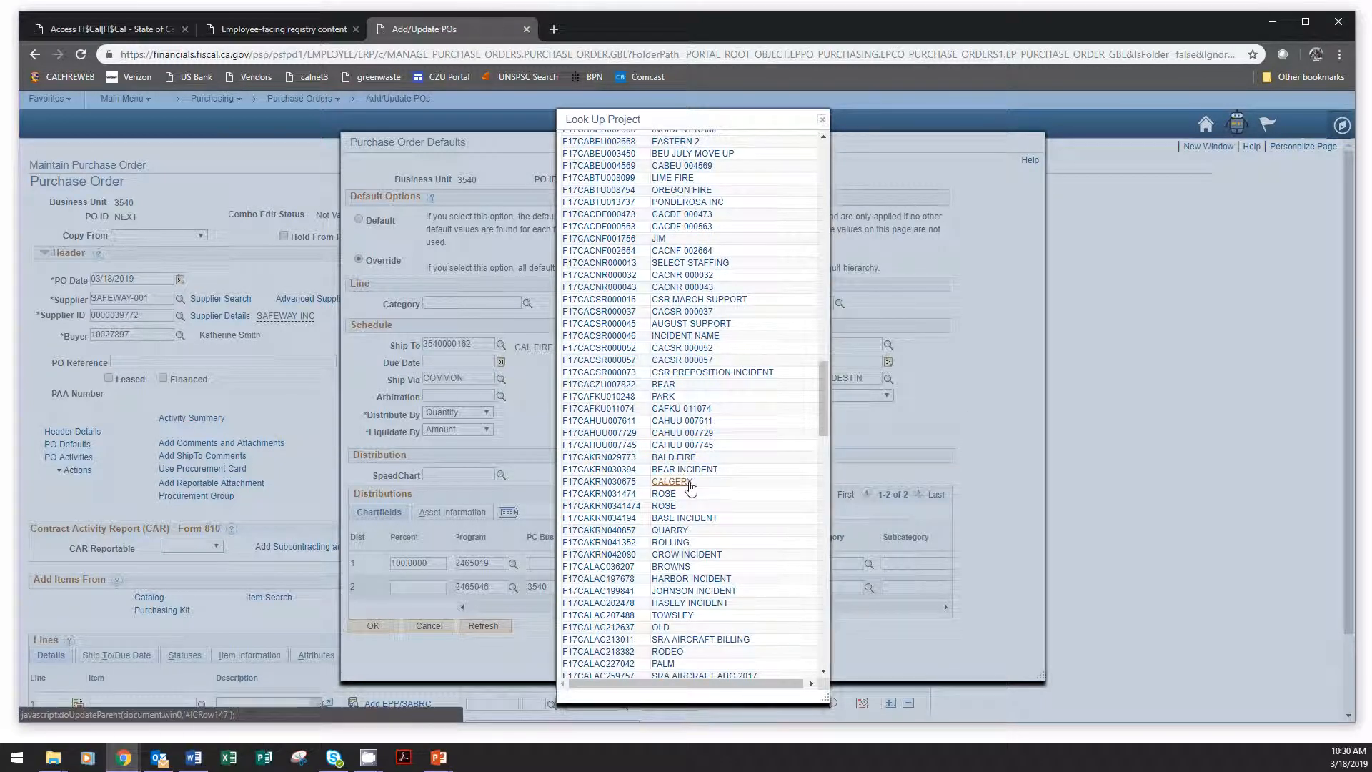
pyautogui.click(590, 386)
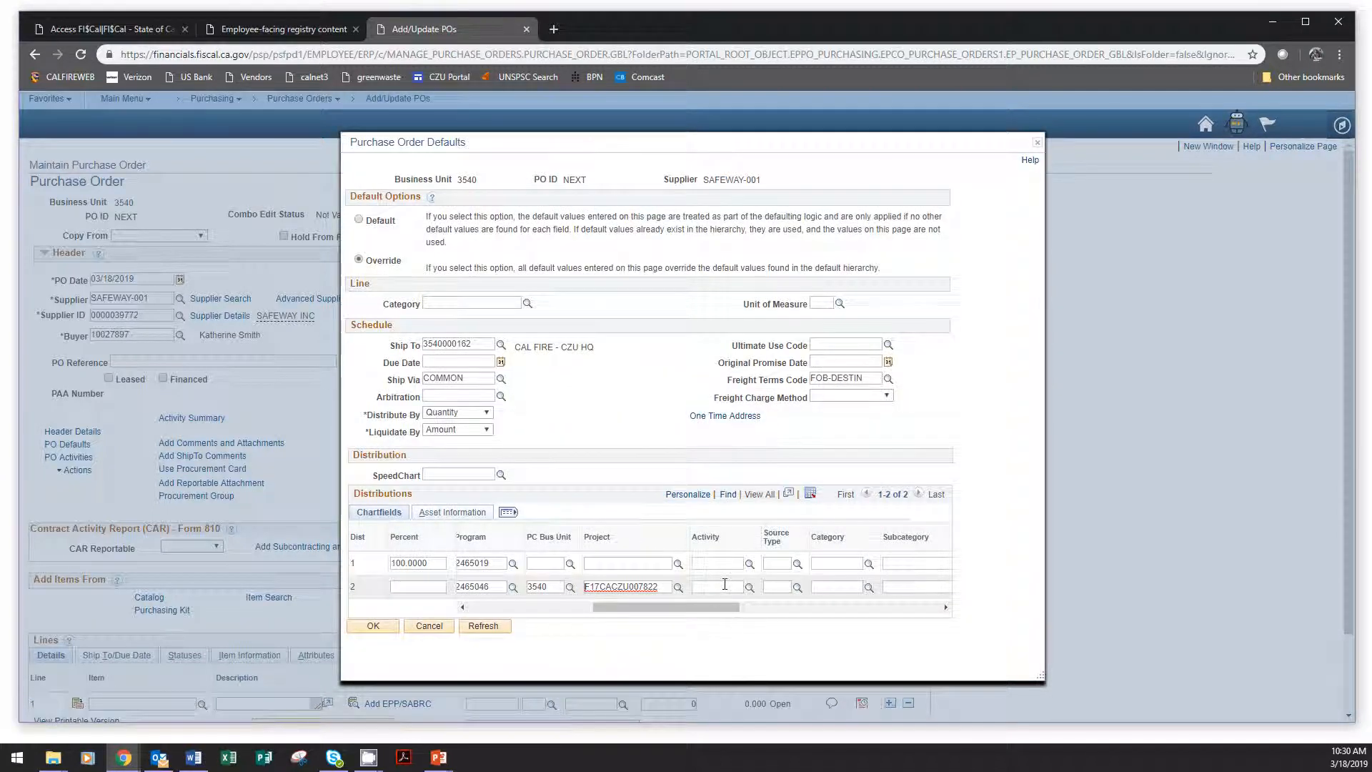
pyautogui.click(725, 585)
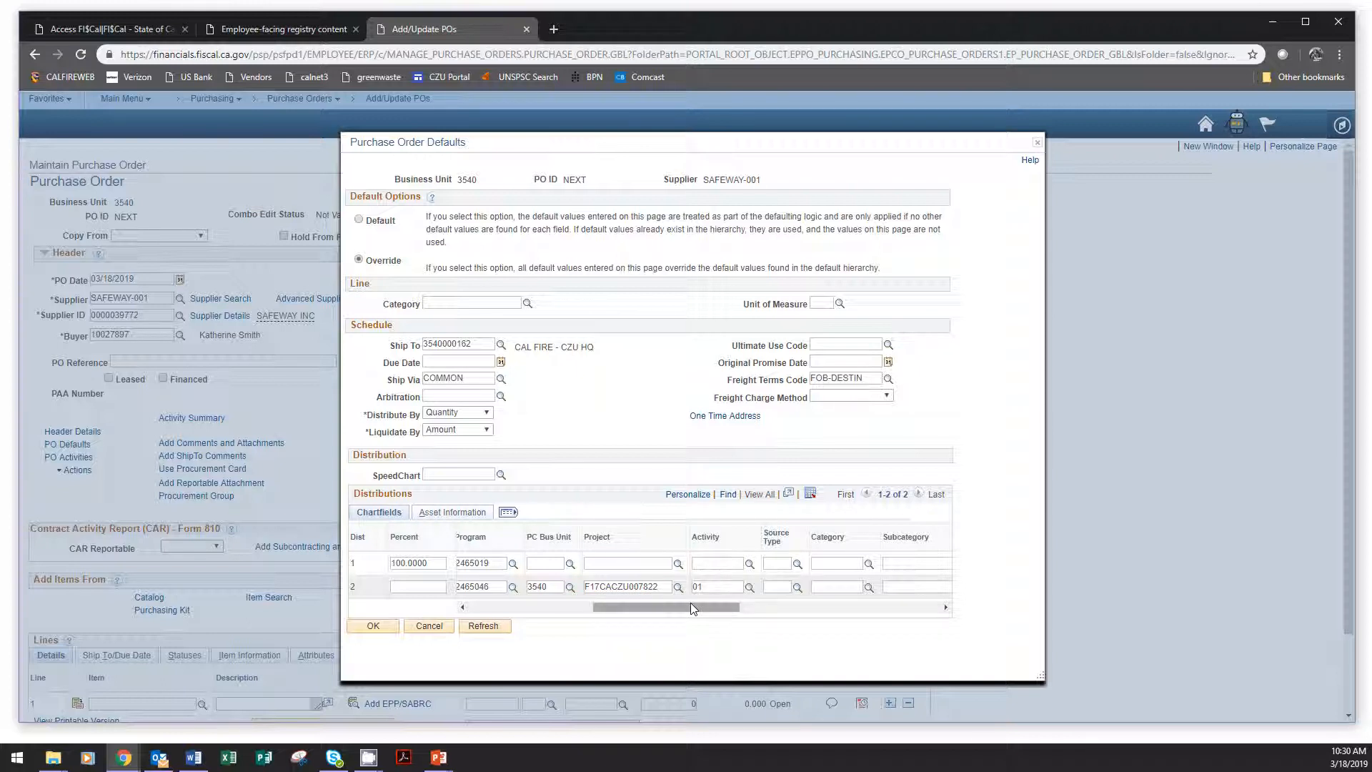
pyautogui.click(595, 587)
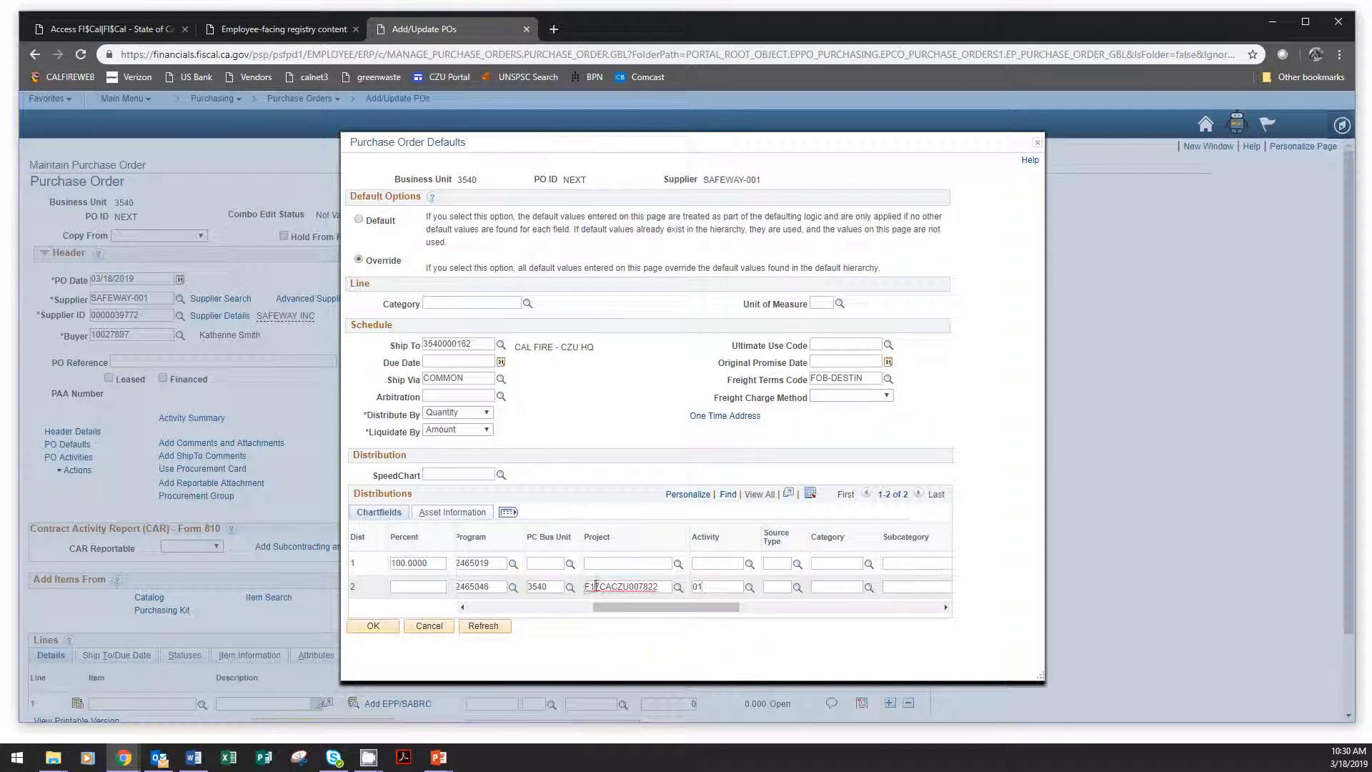
# Set the Percent of distribution row 1 to 24.3, as given on the PO Defaults example slide.
pyautogui.moveTo(610, 607); pyautogui.dragTo(473, 616)
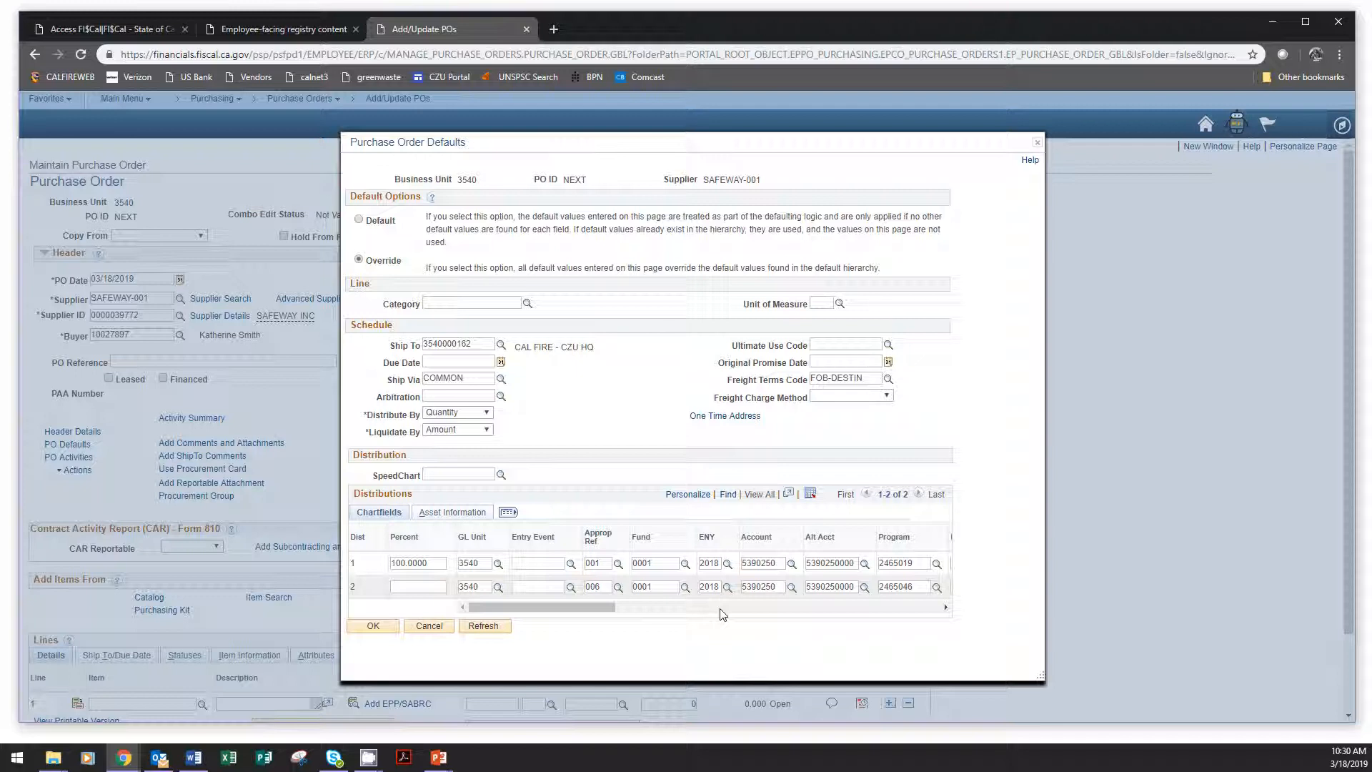
pyautogui.moveTo(598, 610); pyautogui.dragTo(698, 622)
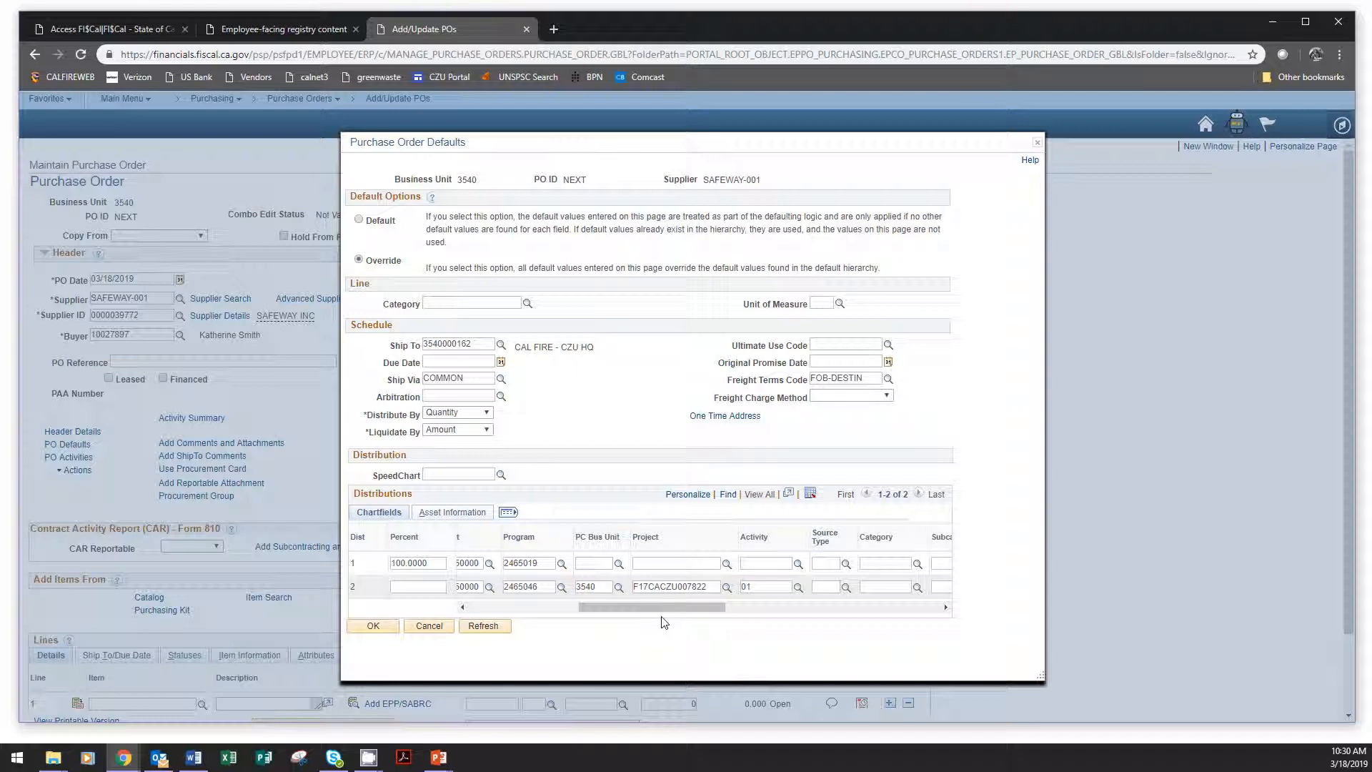
pyautogui.moveTo(654, 607); pyautogui.dragTo(713, 623)
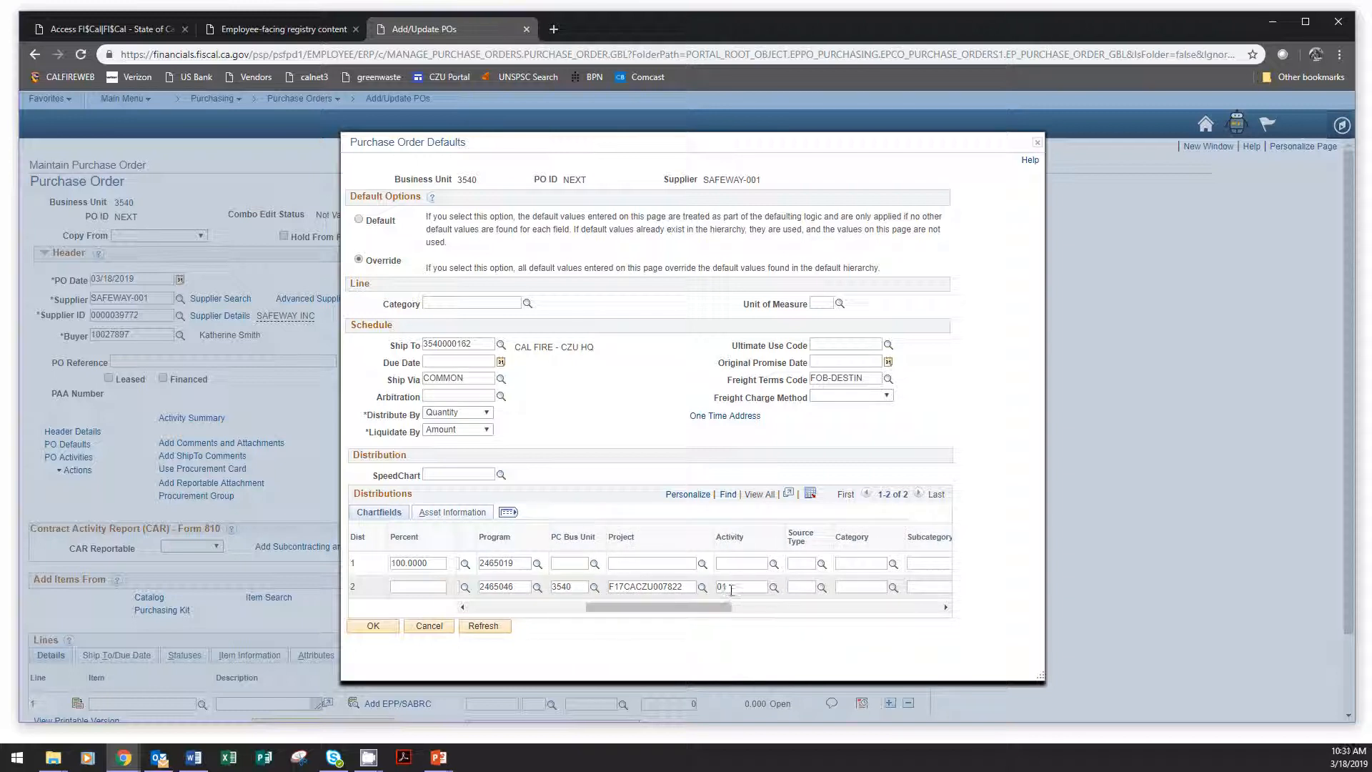
pyautogui.moveTo(720, 613); pyautogui.dragTo(576, 606)
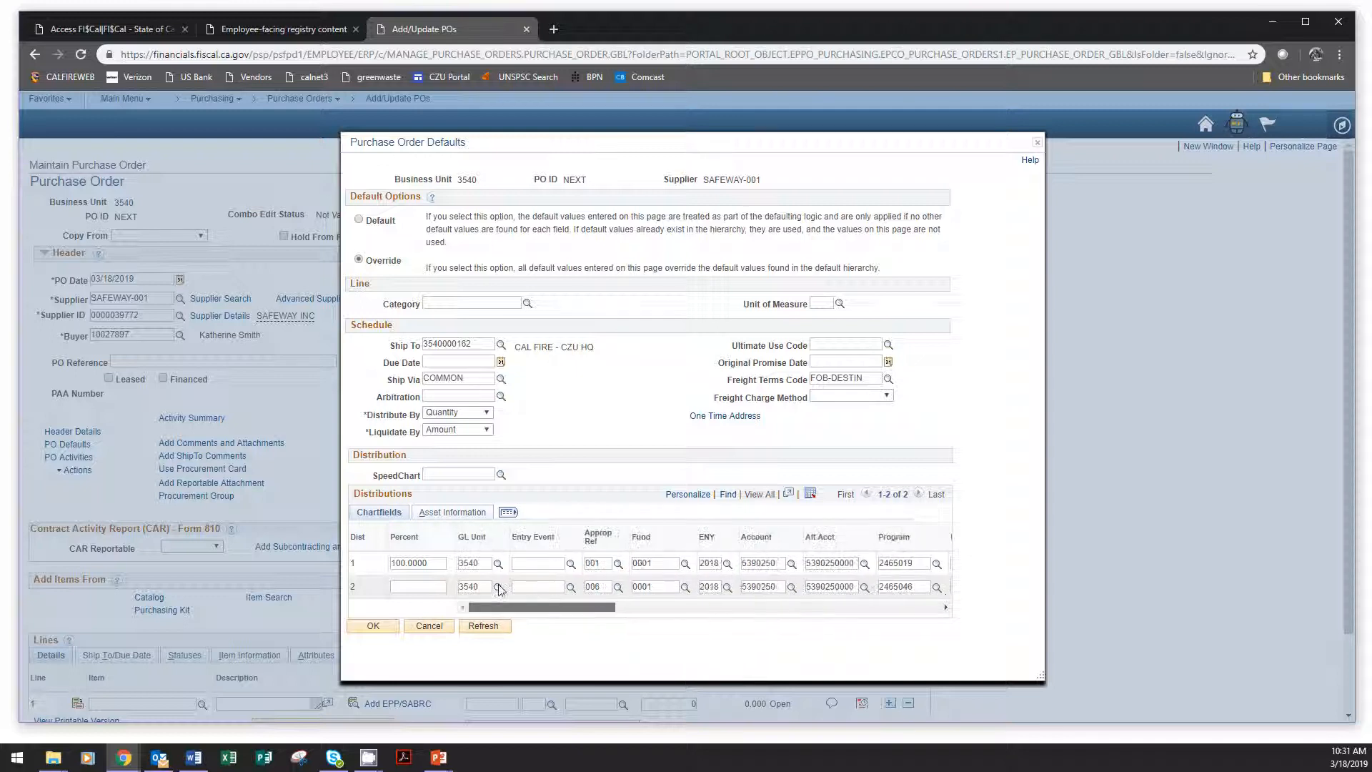
pyautogui.click(422, 562)
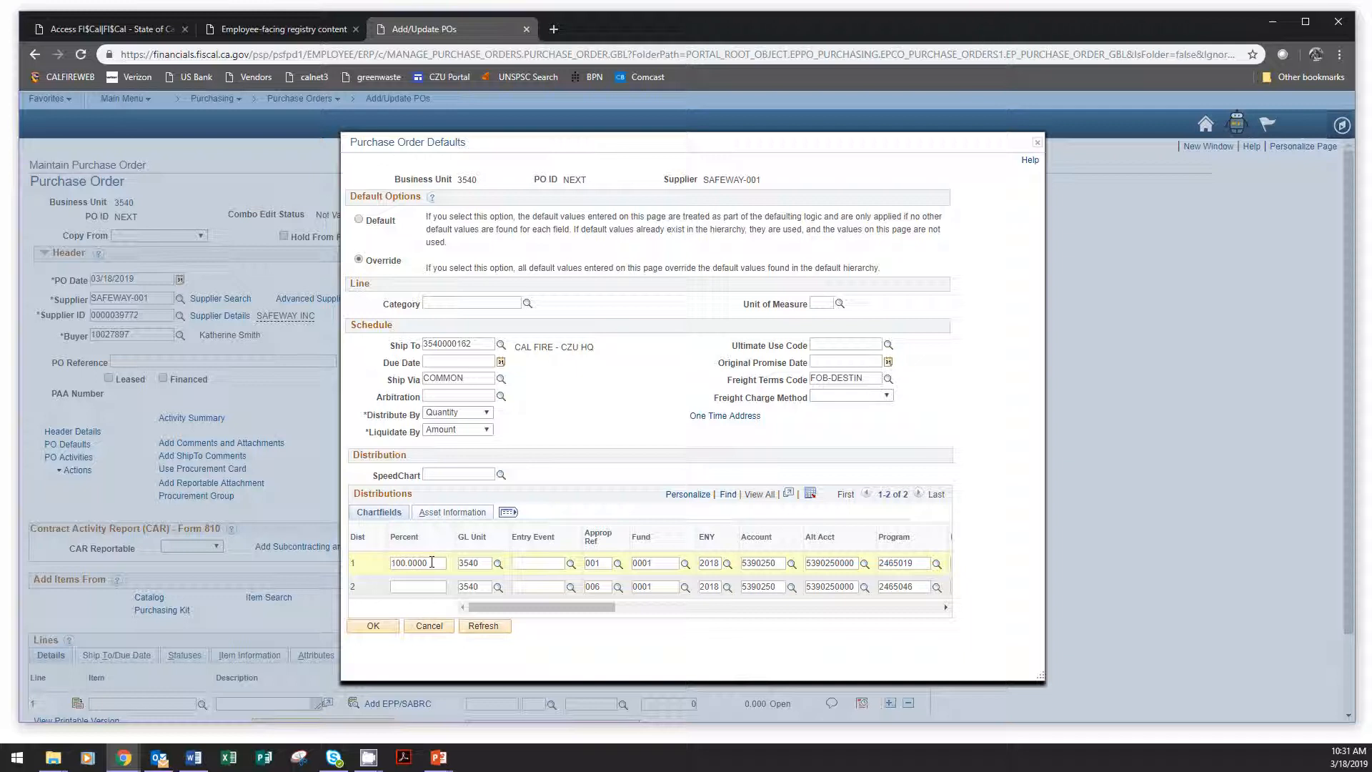
pyautogui.click(1366, 679)
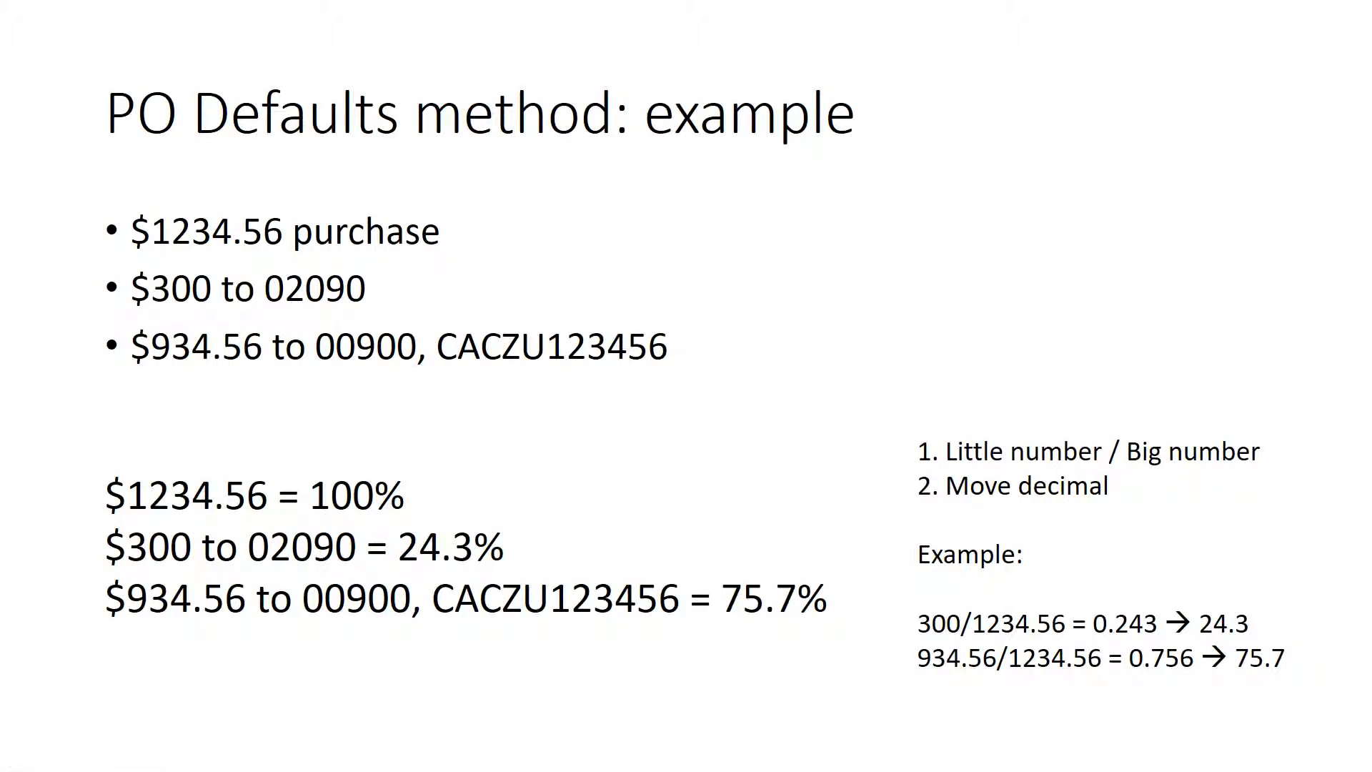
pyautogui.hotkey('alt', 'Tab')
pyautogui.moveTo(429, 563); pyautogui.dragTo(361, 566)
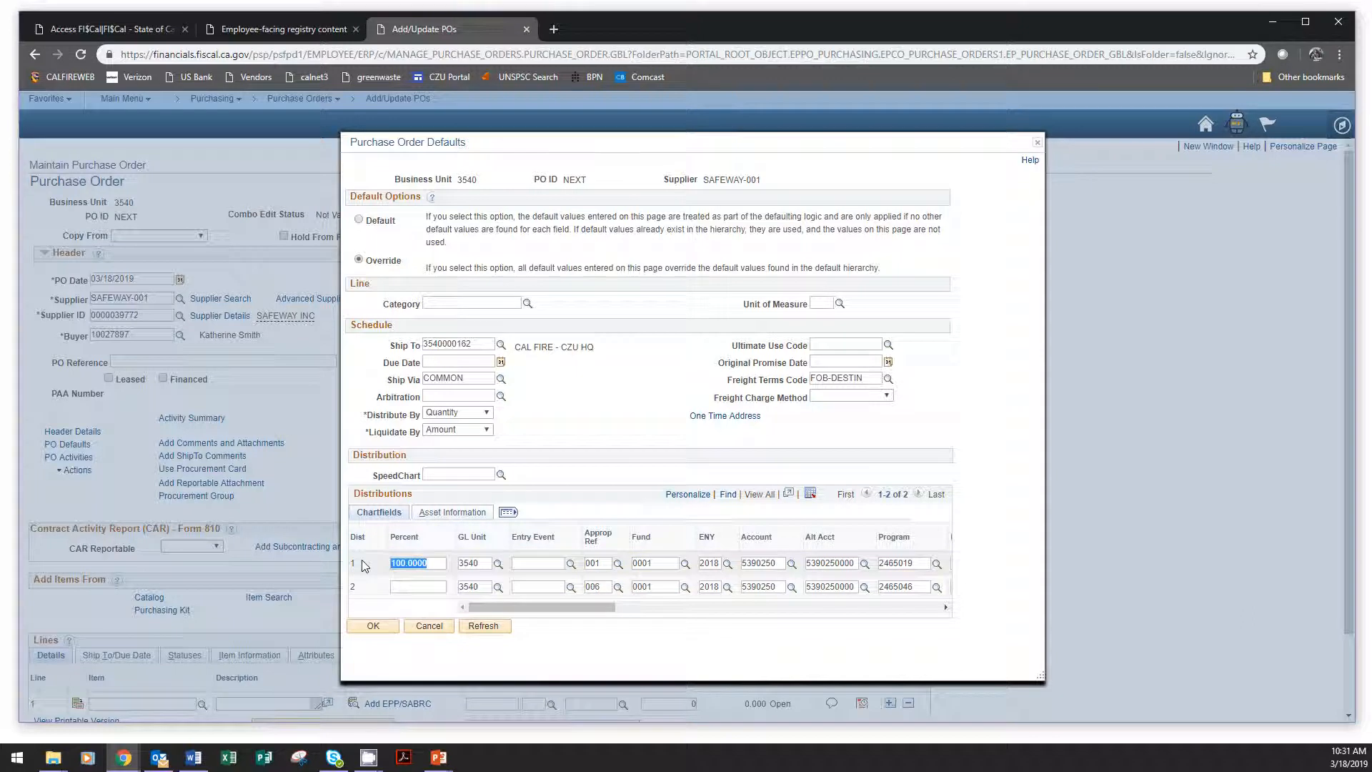
pyautogui.write('24.3')
# Set the Percent of distribution row 2 to 75.7, as given on the PO Defaults example slide.
pyautogui.click(404, 587)
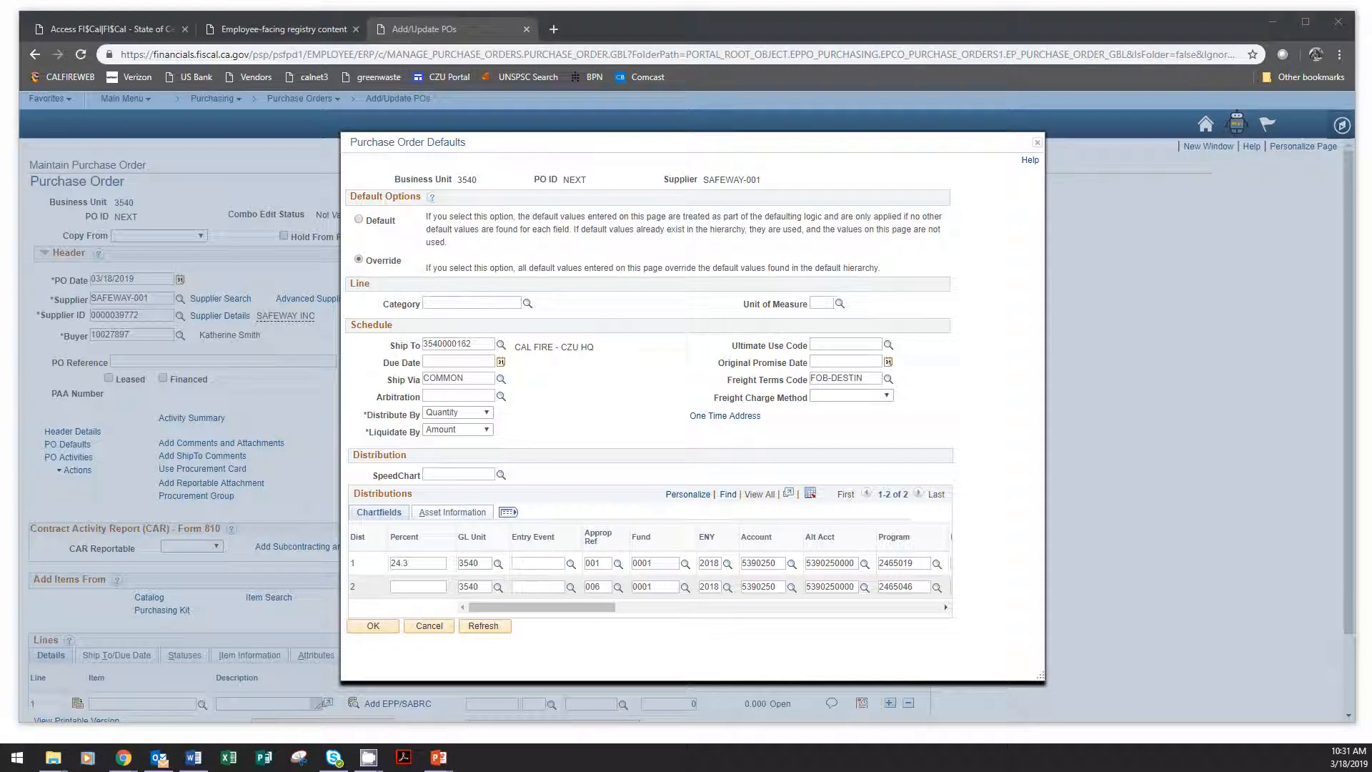
pyautogui.hotkey('alt', 'Tab')
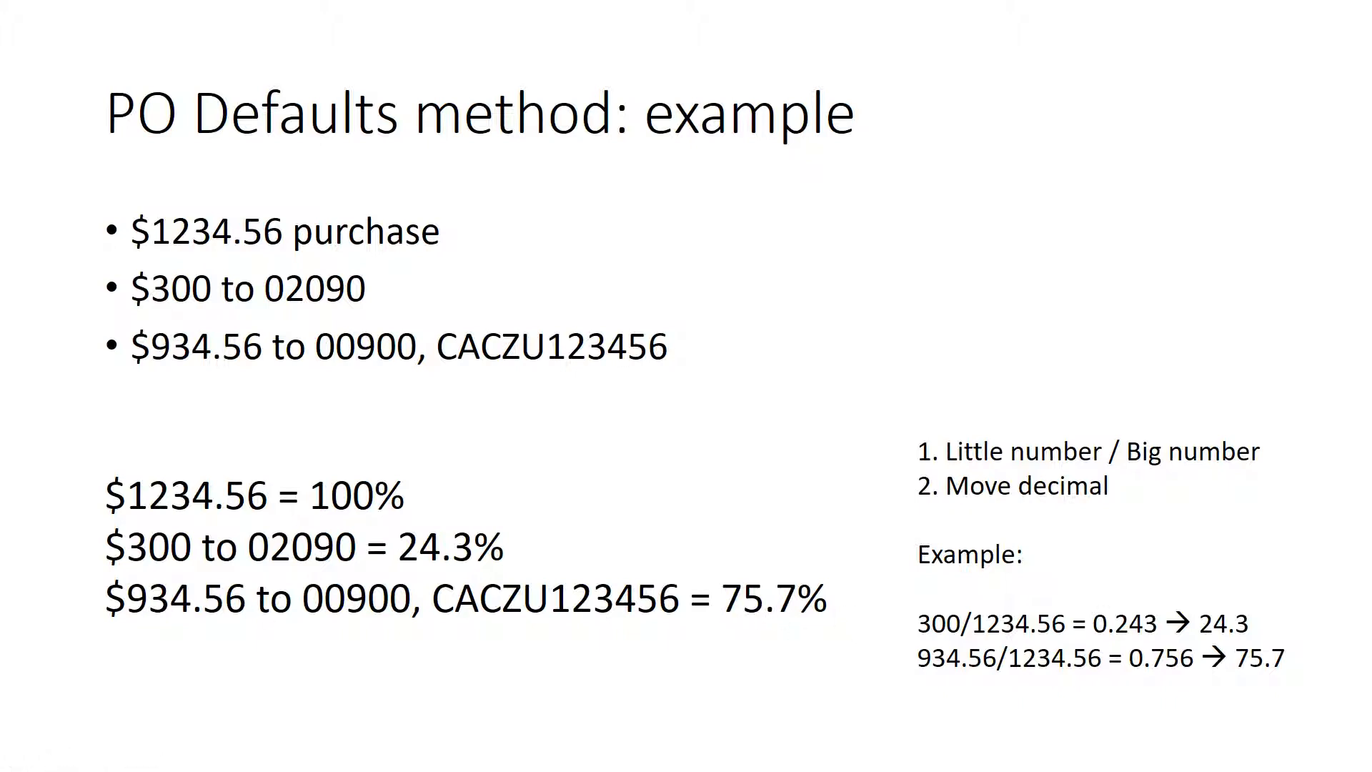
pyautogui.hotkey('alt', 'Tab')
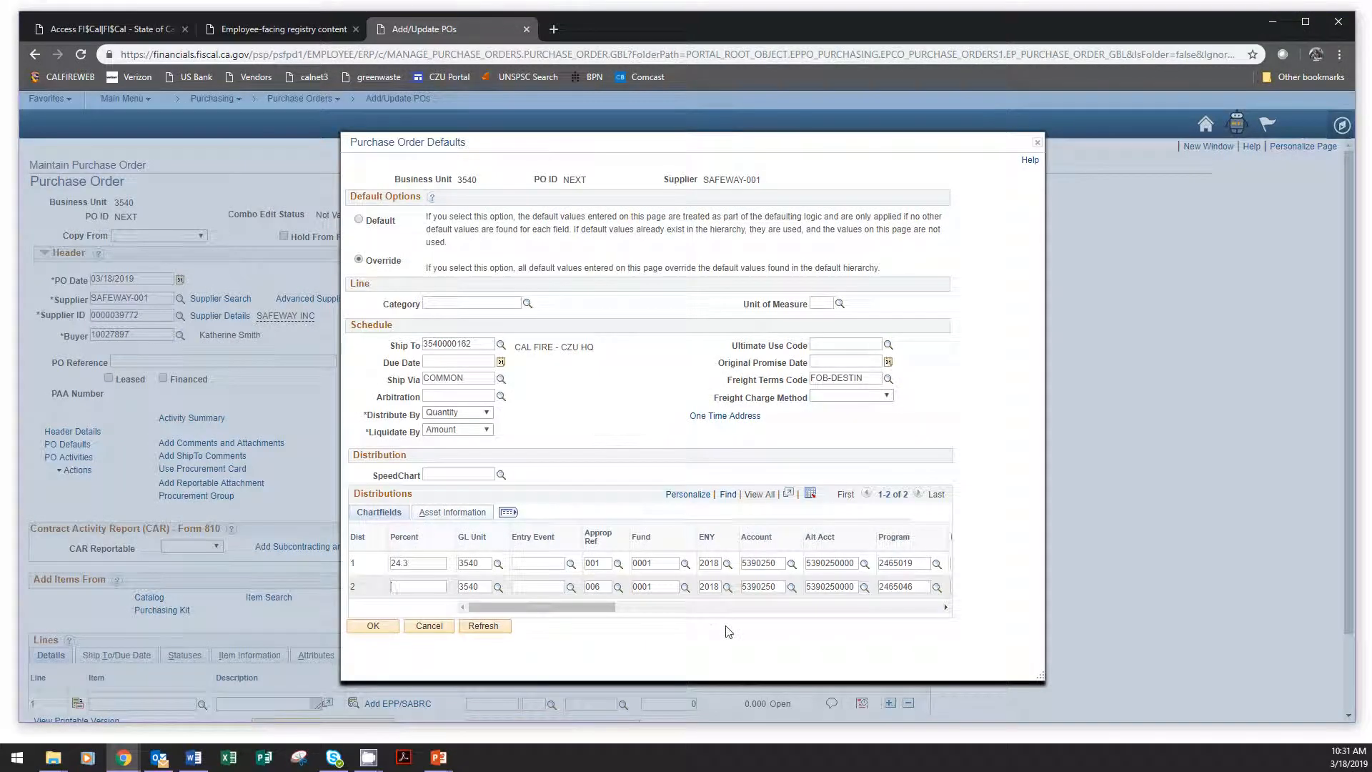
pyautogui.write('.7')
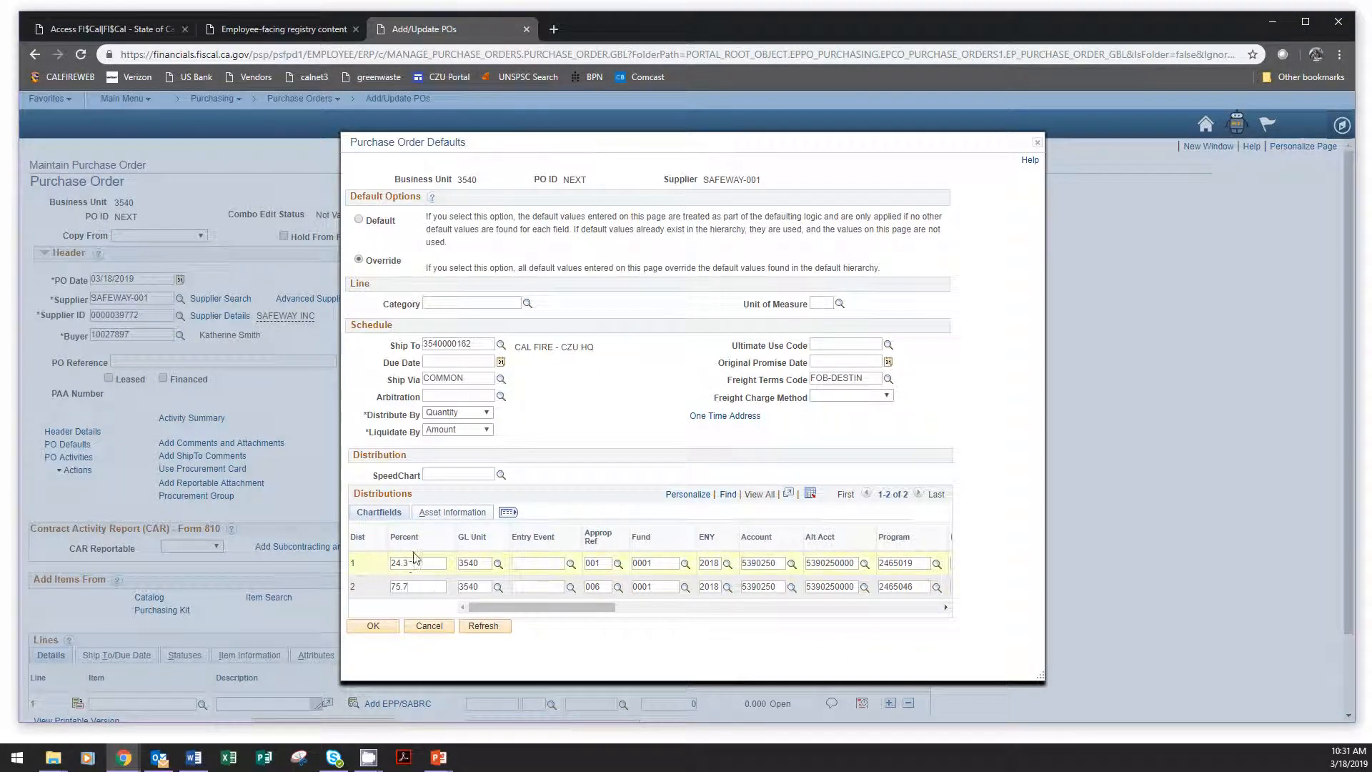
# Check both distribution rows, apply the purchase order defaults and accept changing the Sales/Use Tax Destination.
pyautogui.moveTo(539, 612); pyautogui.dragTo(429, 613)
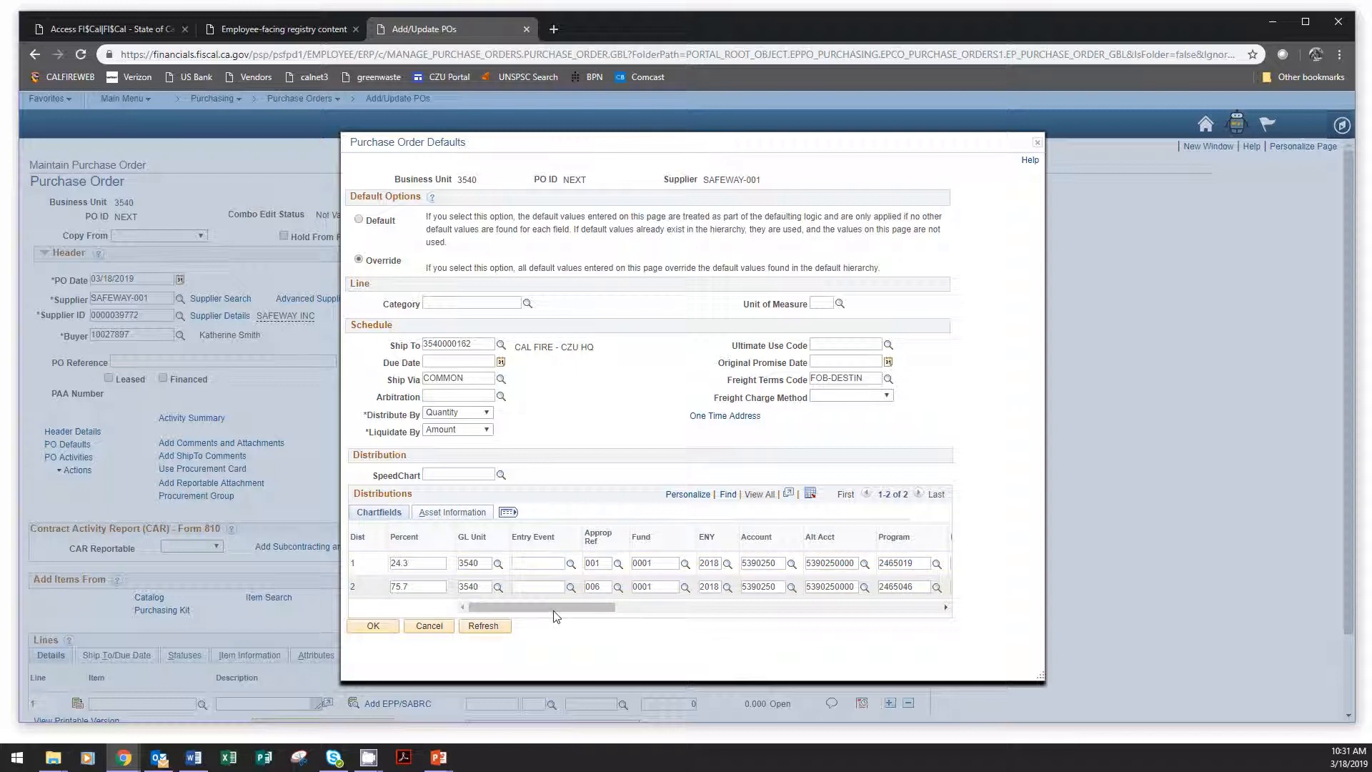
pyautogui.moveTo(613, 608); pyautogui.dragTo(909, 610)
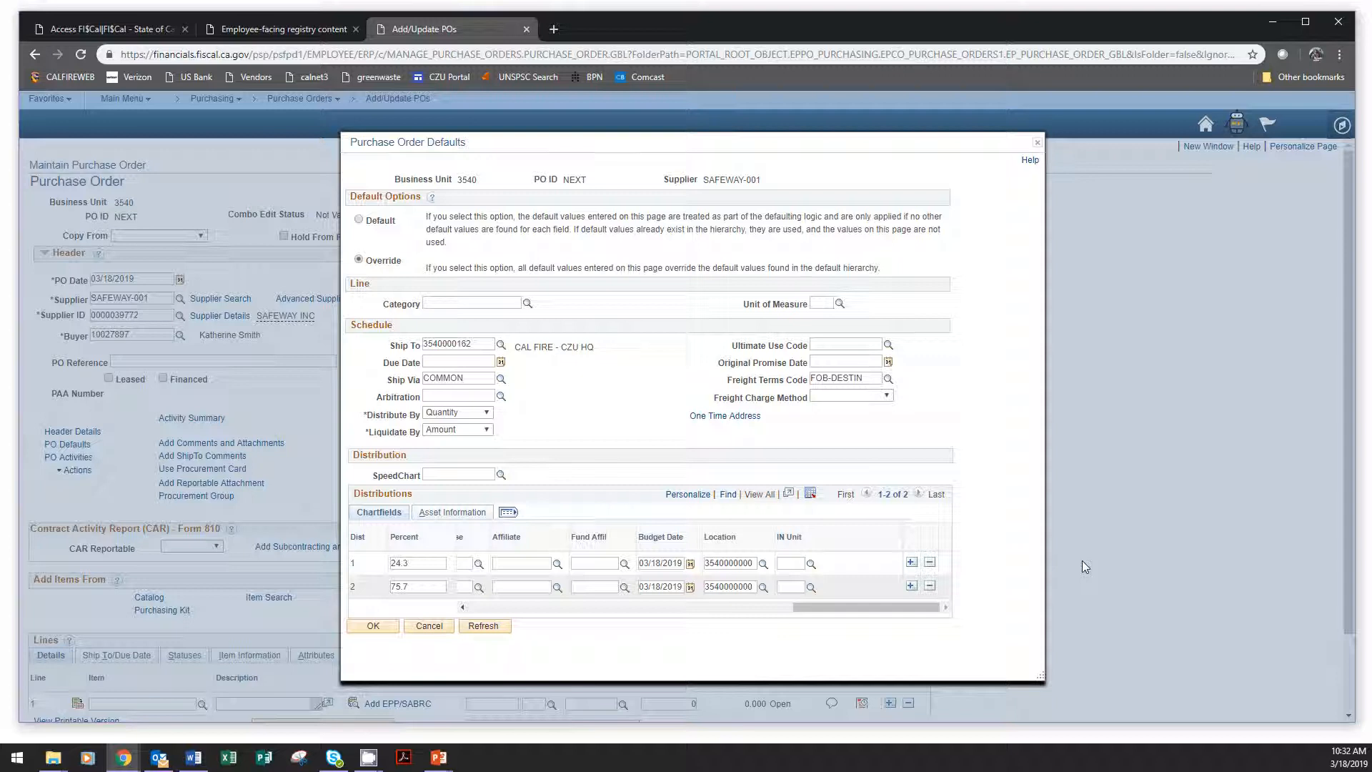
pyautogui.moveTo(818, 607); pyautogui.dragTo(515, 607)
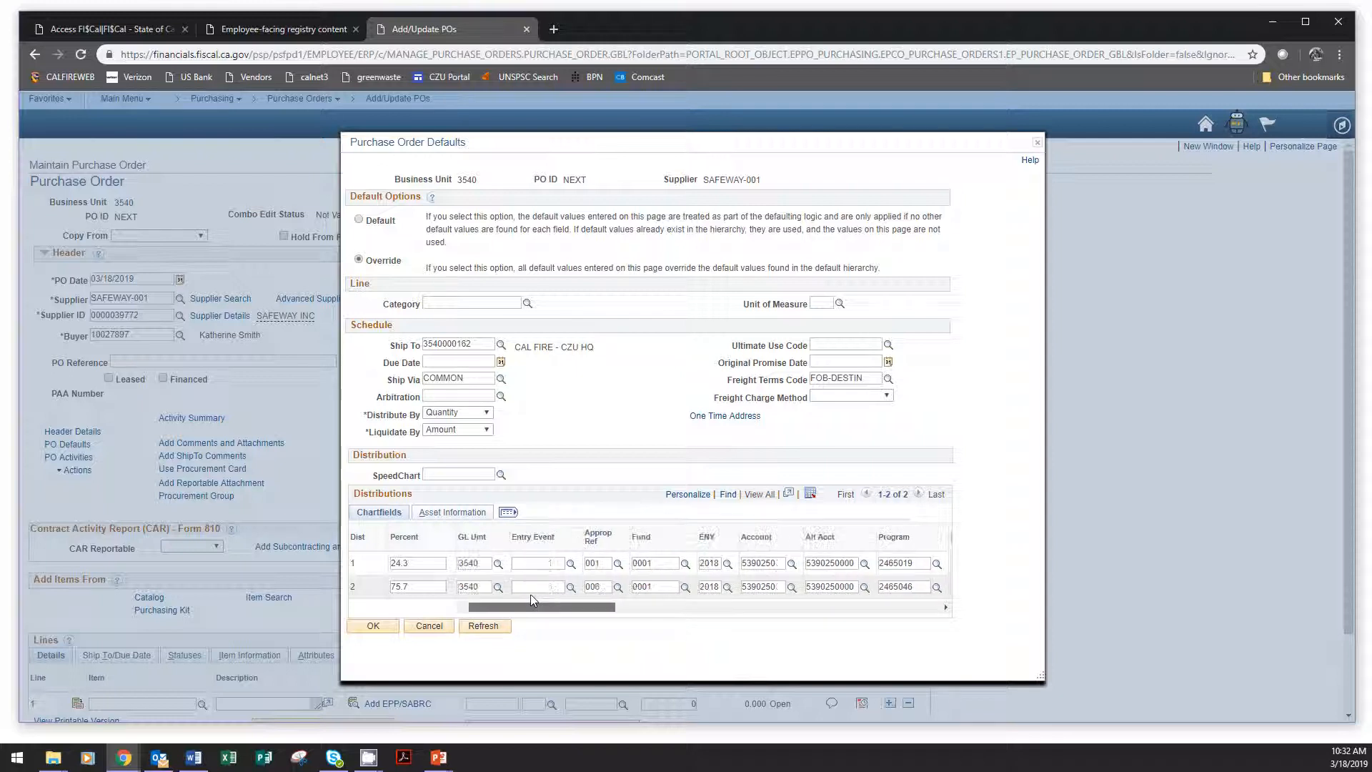
pyautogui.click(373, 626)
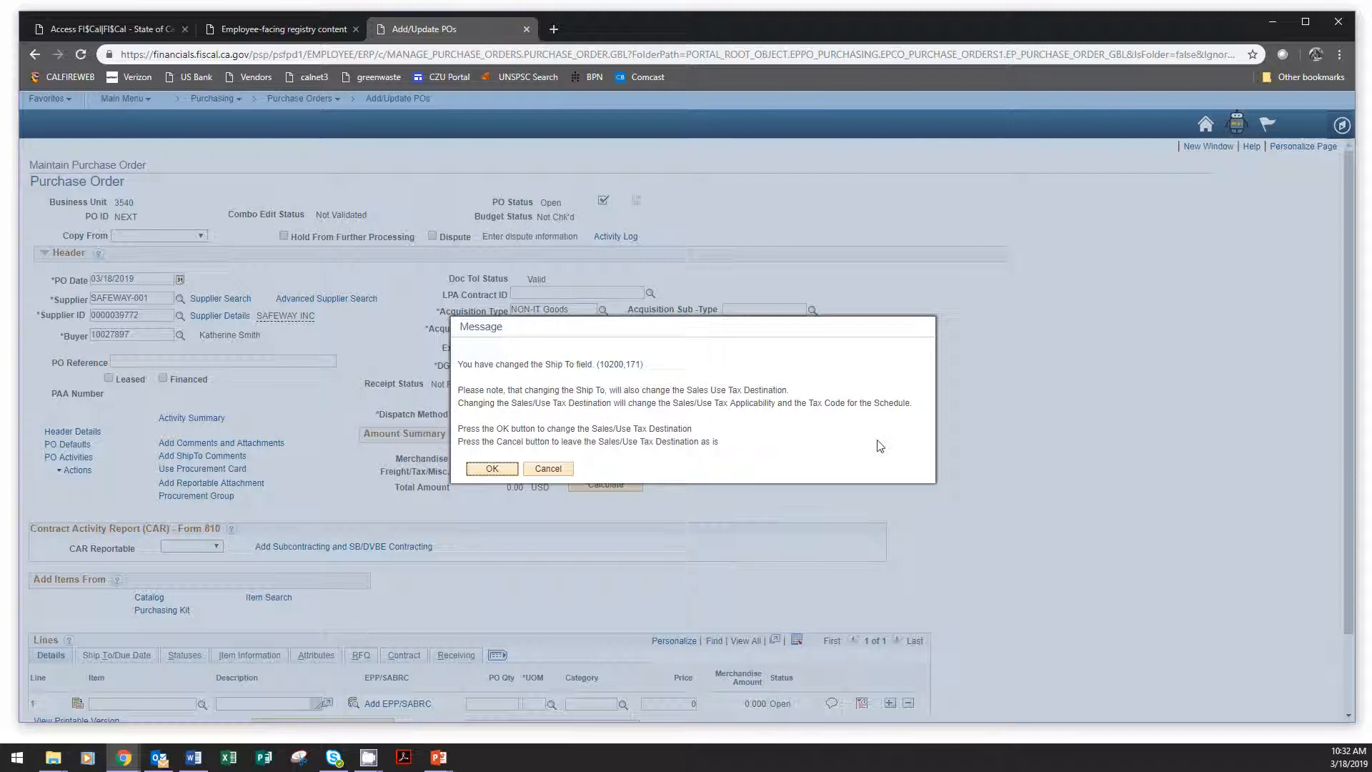
pyautogui.click(495, 467)
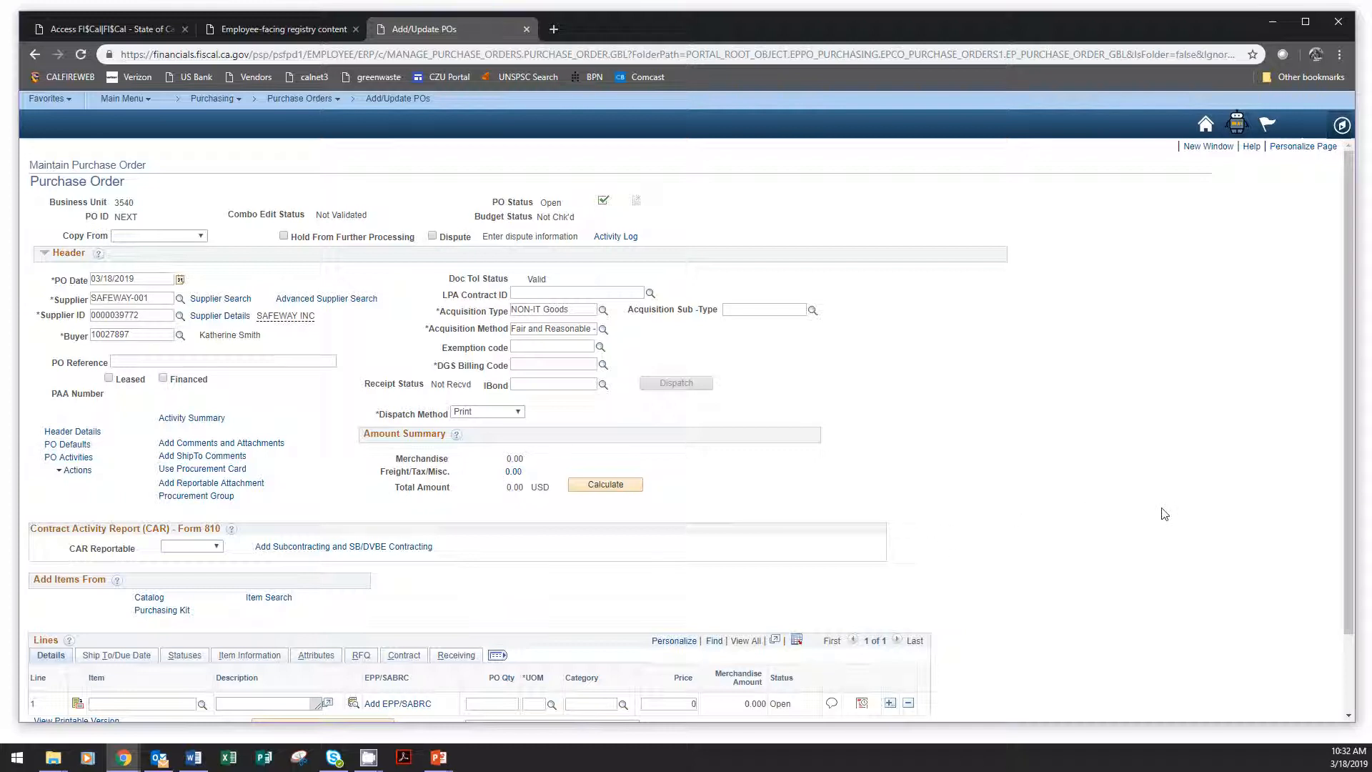
# Fill in PO line 1 as meat and poultry products with quantity 1, UOM LO, category 50110000 and price 123.45.
pyautogui.scroll(-2, 1165, 514)
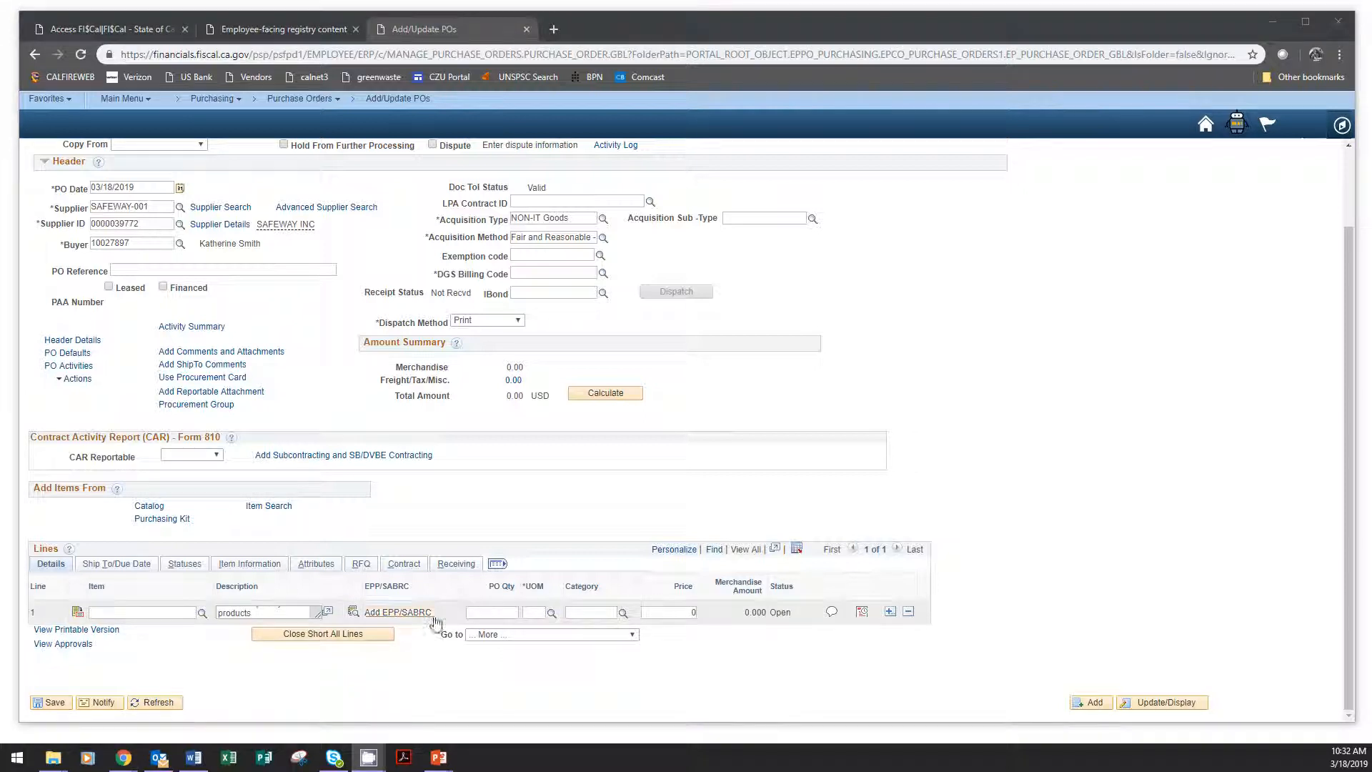
pyautogui.click(495, 613)
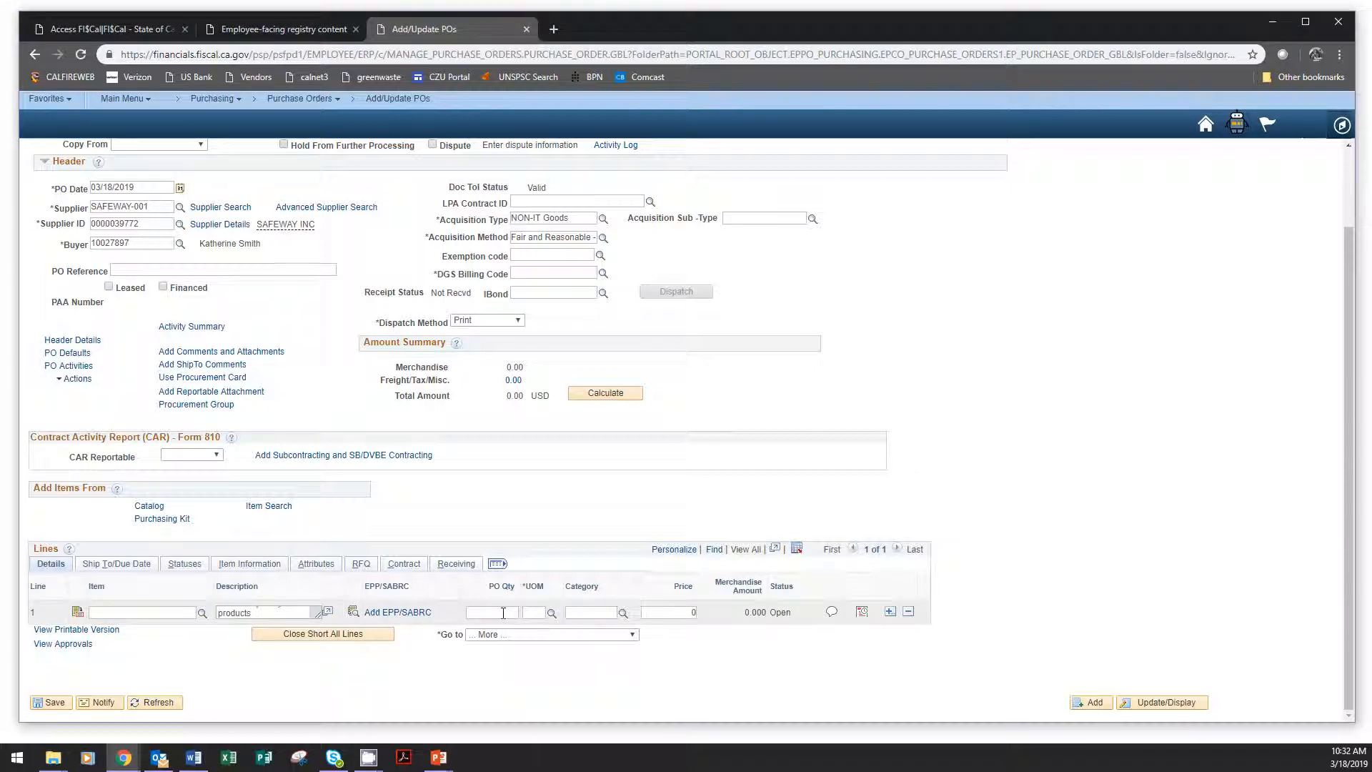
pyautogui.click(534, 614)
pyautogui.write('lo')
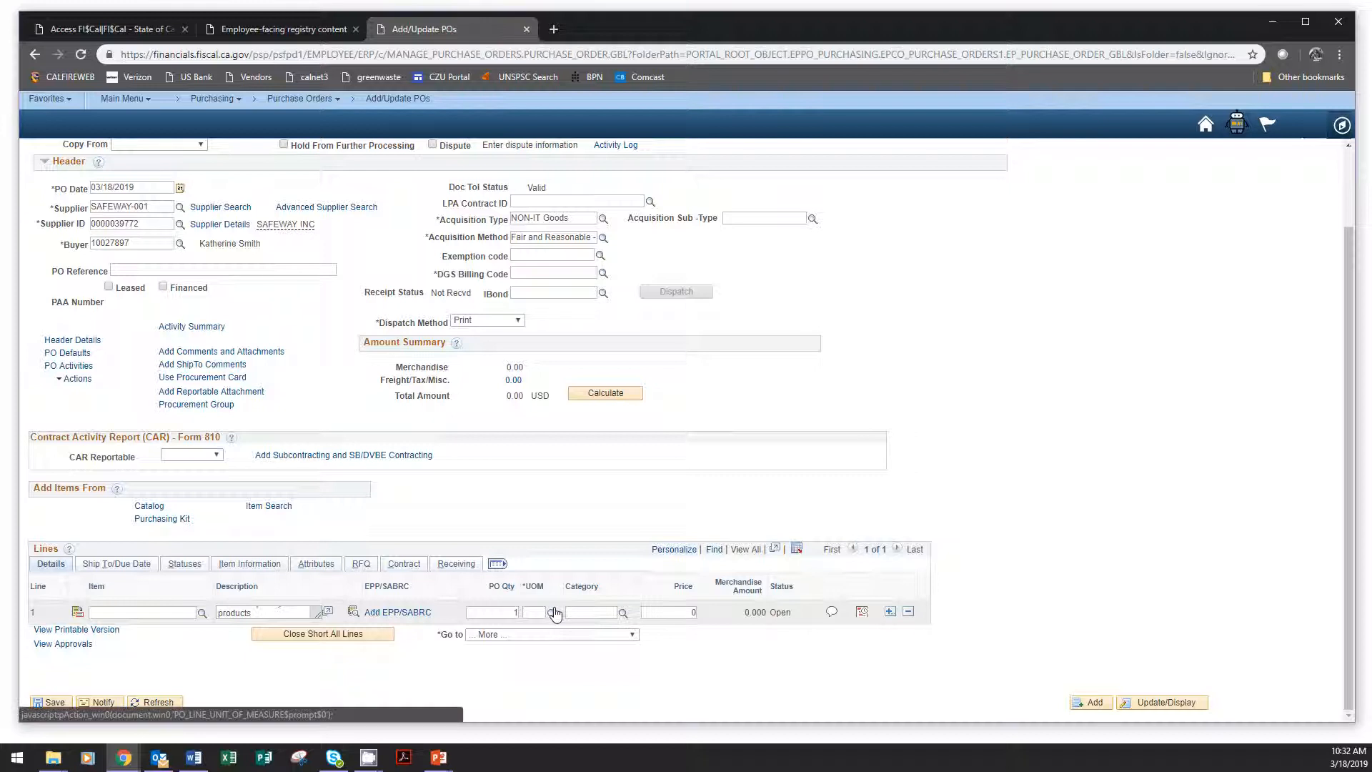
pyautogui.click(614, 607)
pyautogui.write('50')
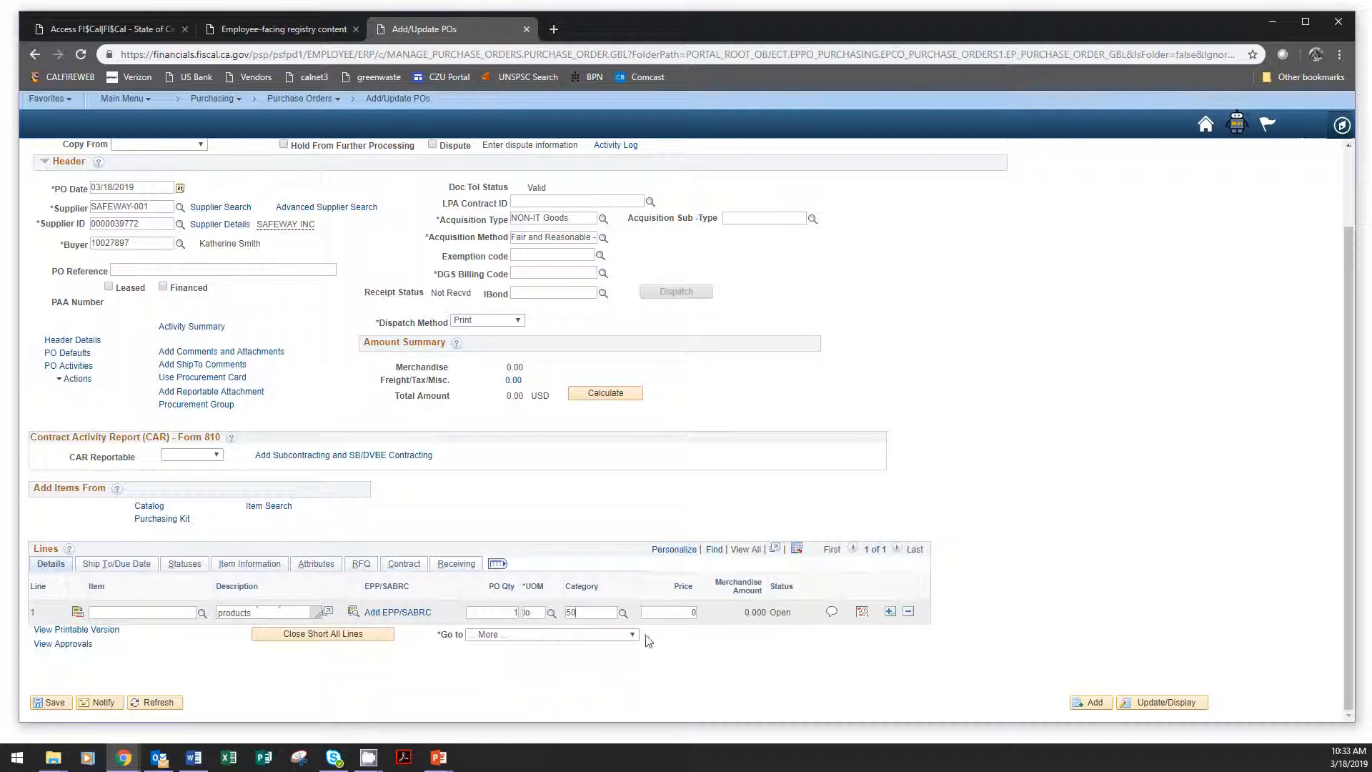
pyautogui.write('110000')
# Open line 1's schedule, set its sales/use Tax Applicability to Item is Exempt, recalculate the tax and accept it.
pyautogui.click(862, 613)
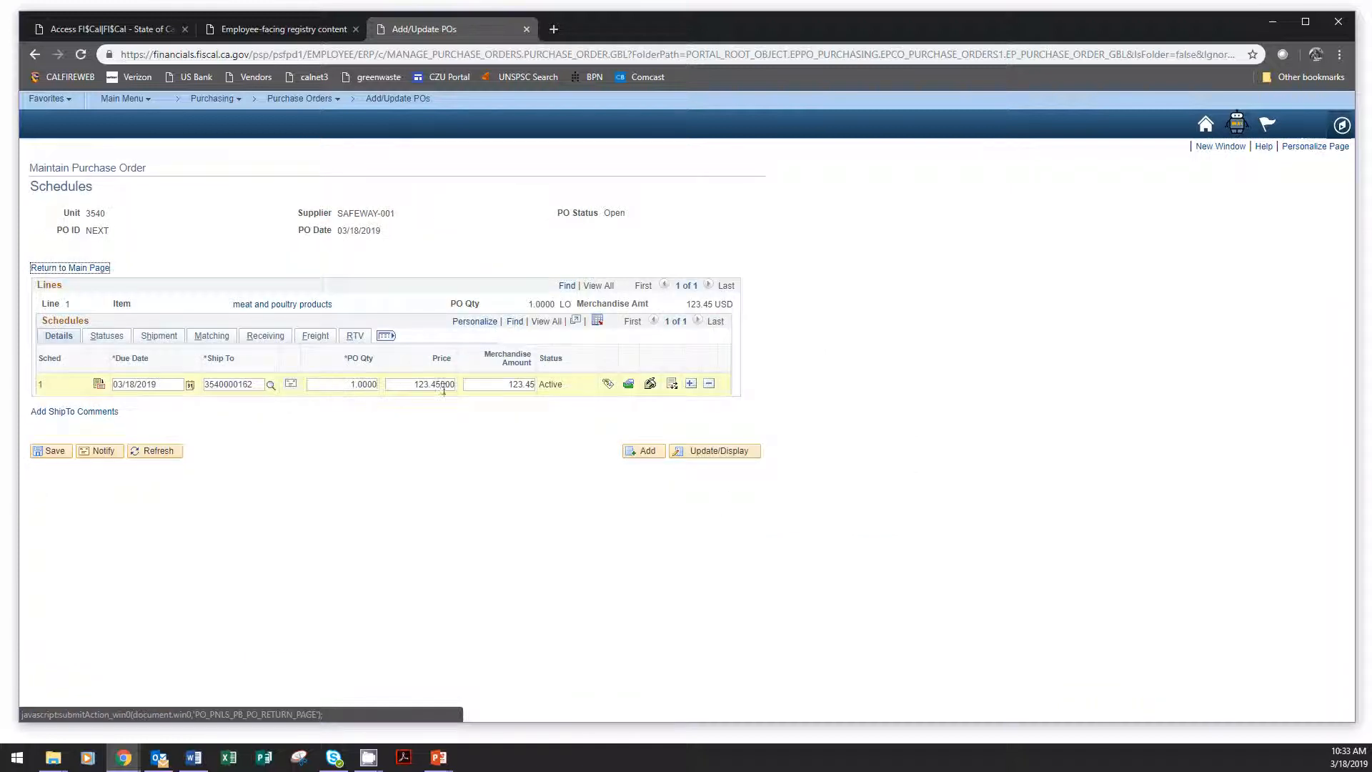
pyautogui.click(650, 386)
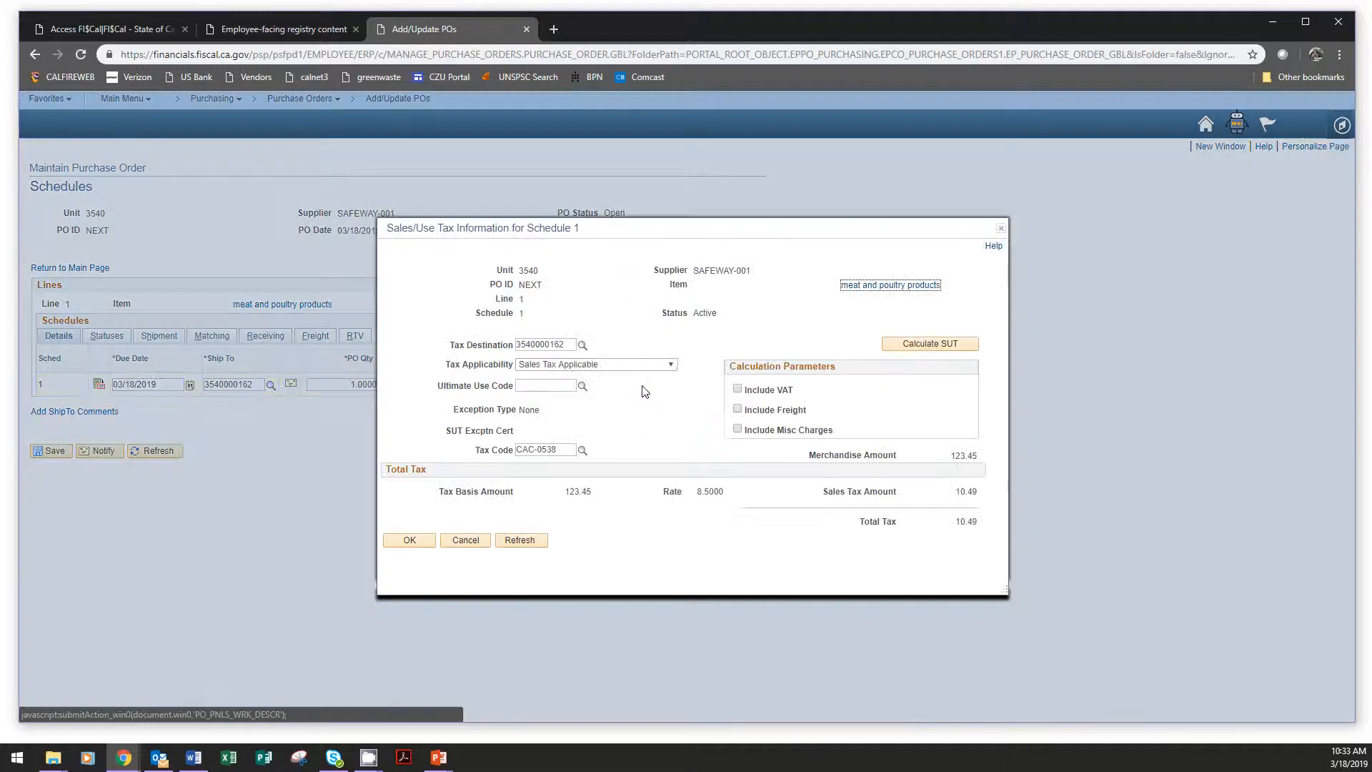
pyautogui.click(601, 366)
pyautogui.click(546, 398)
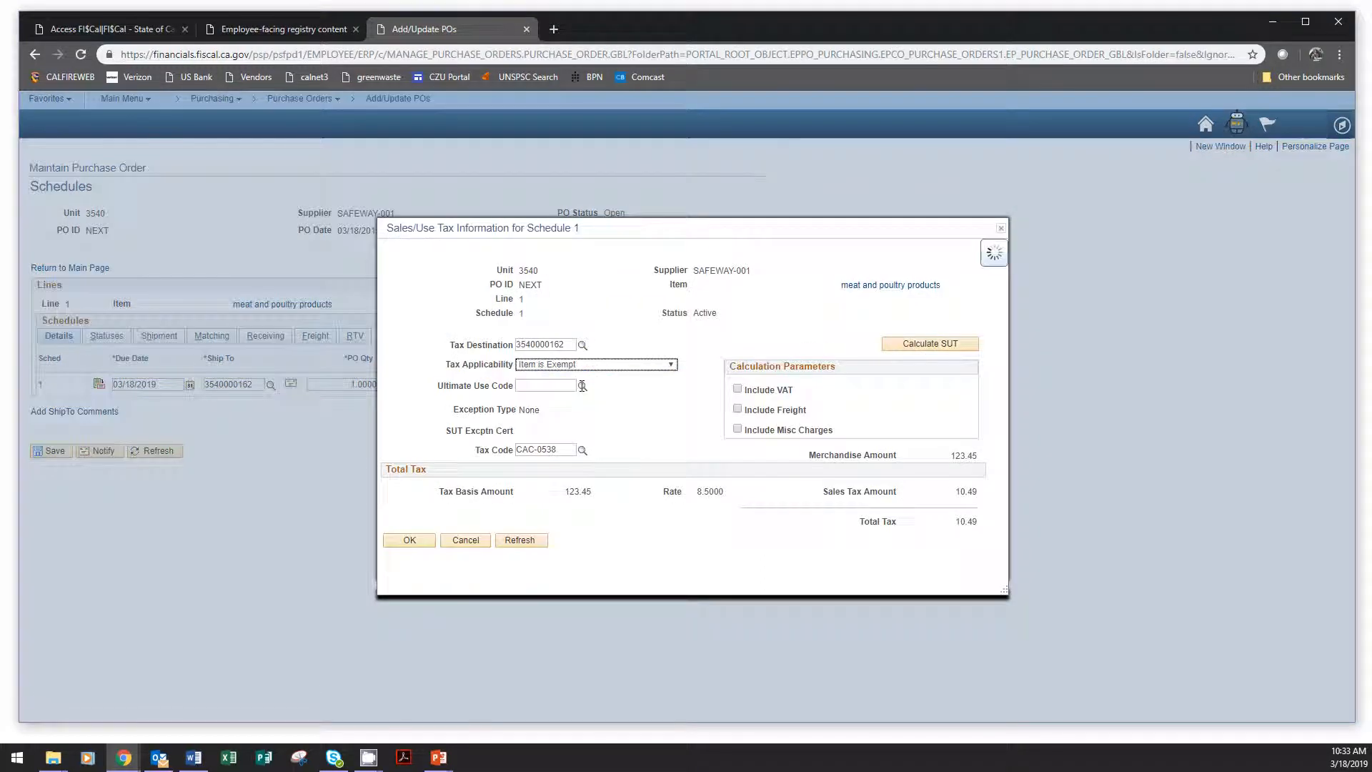
pyautogui.click(955, 345)
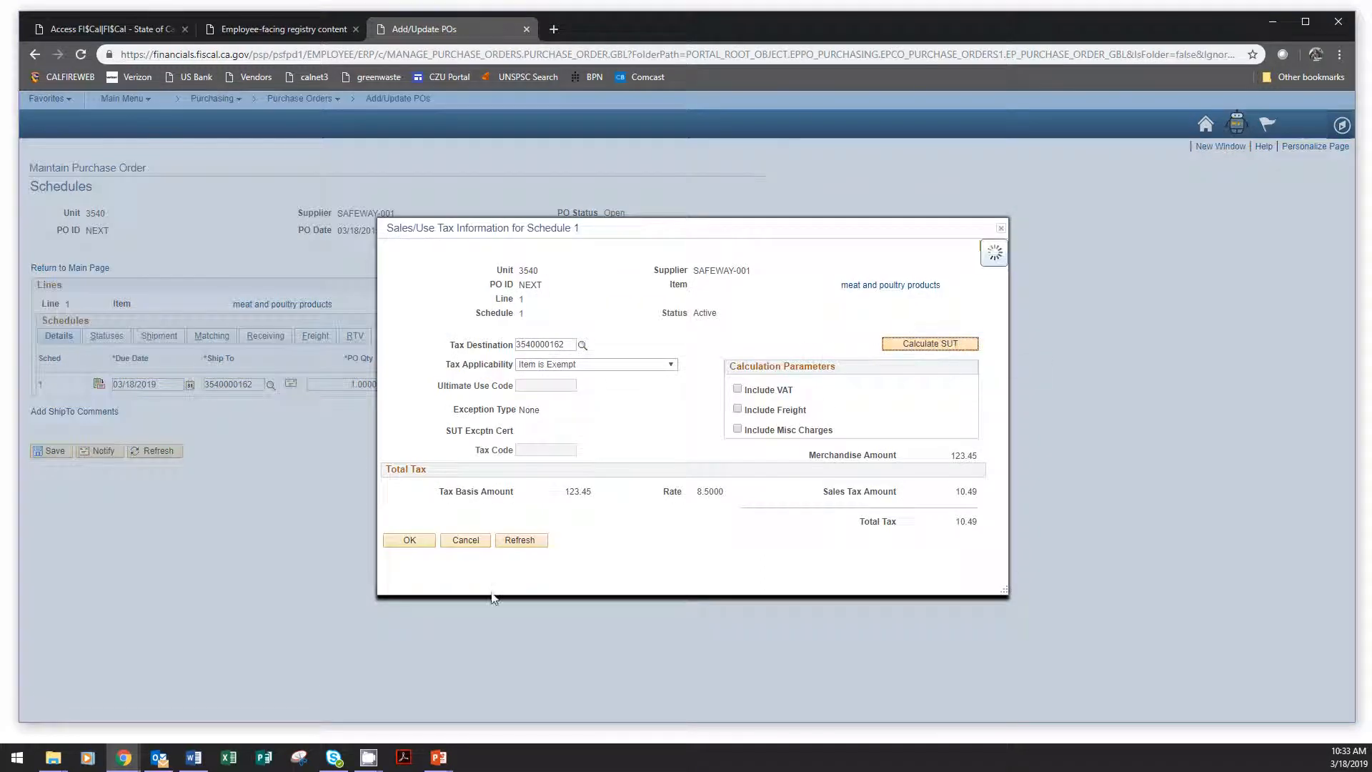
pyautogui.click(520, 542)
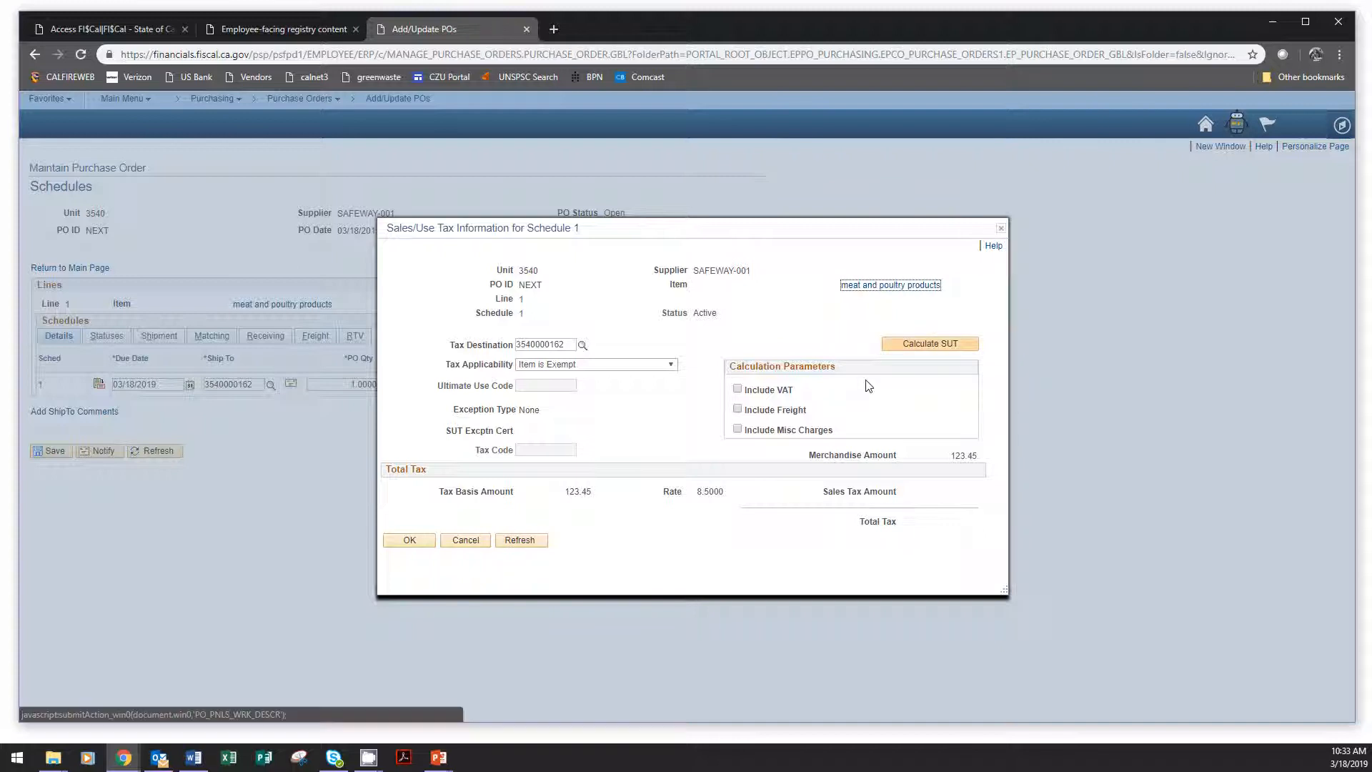
pyautogui.click(422, 541)
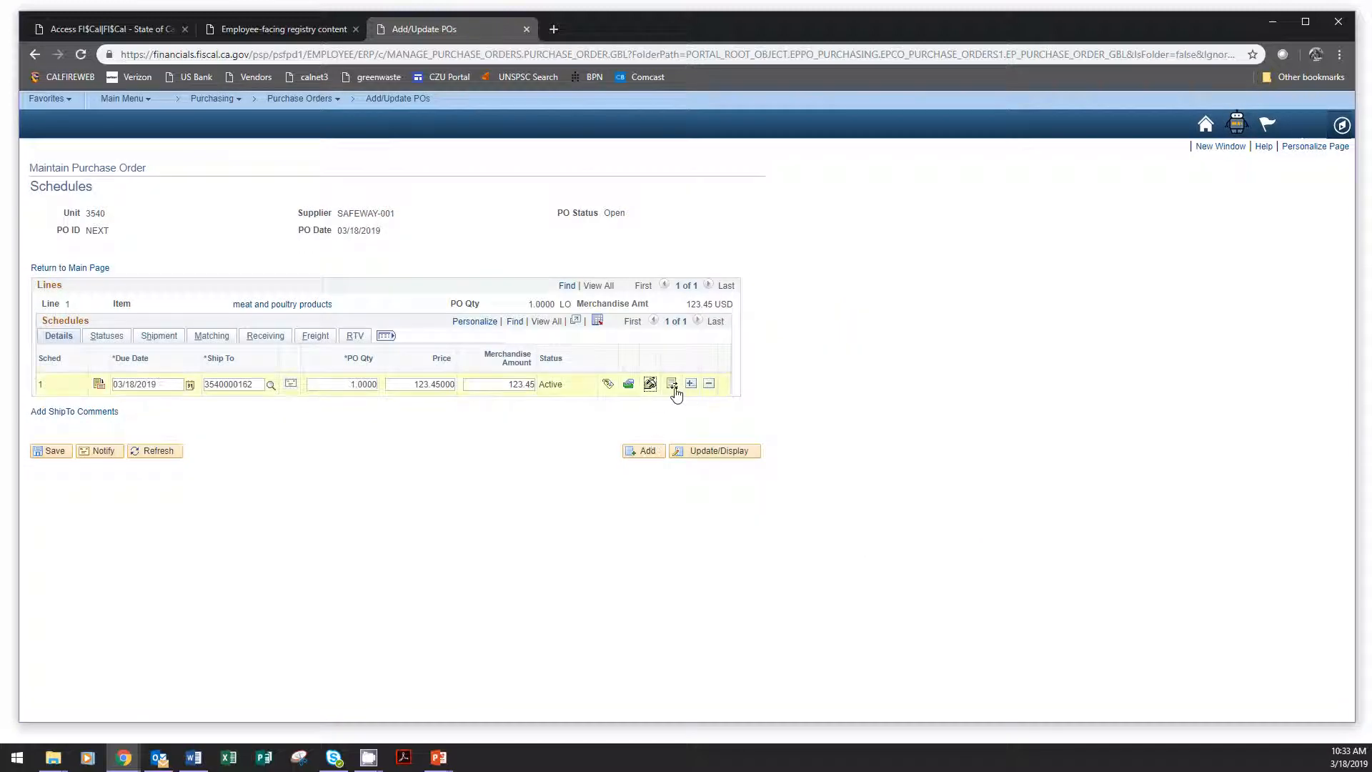
# Review the percent split and chartfields in the distributions for schedule 1, accept them and return to the main purchase order page.
pyautogui.click(674, 391)
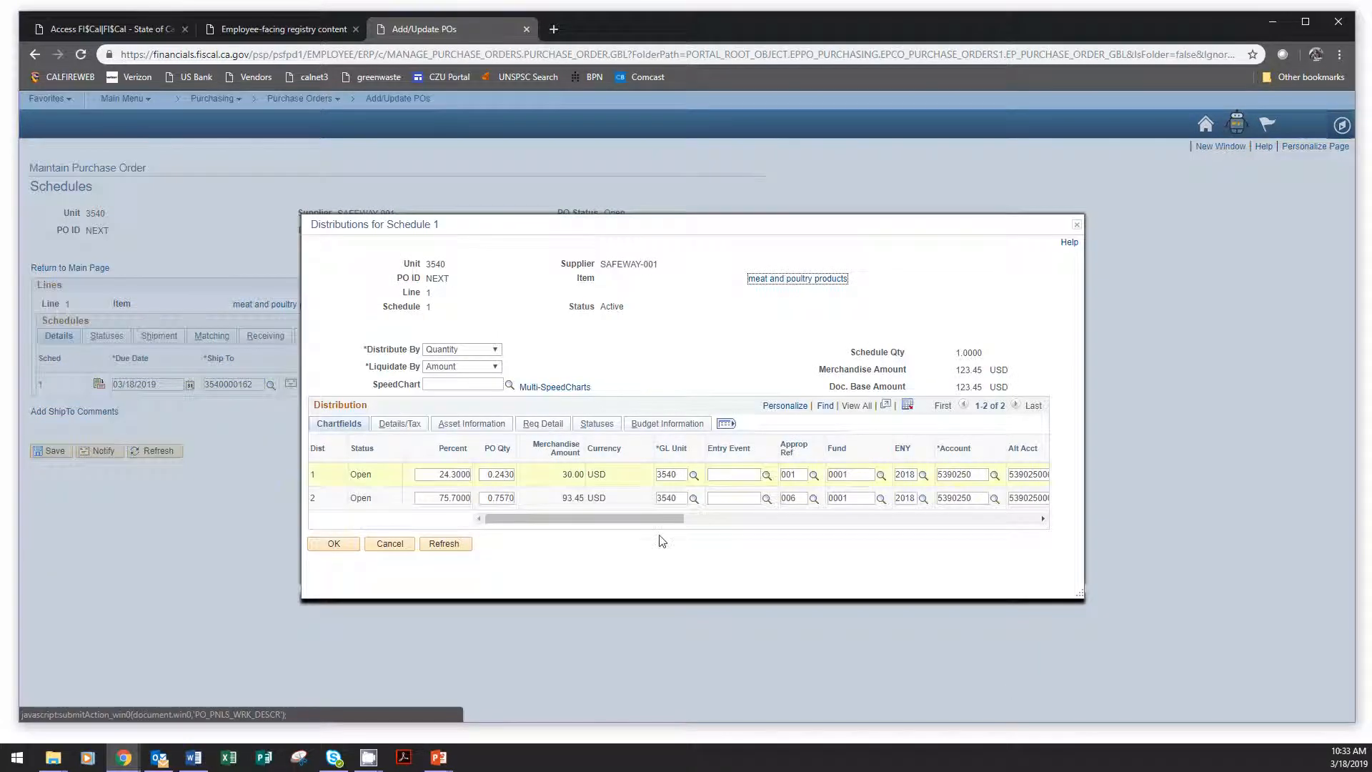
pyautogui.moveTo(650, 520); pyautogui.dragTo(585, 528)
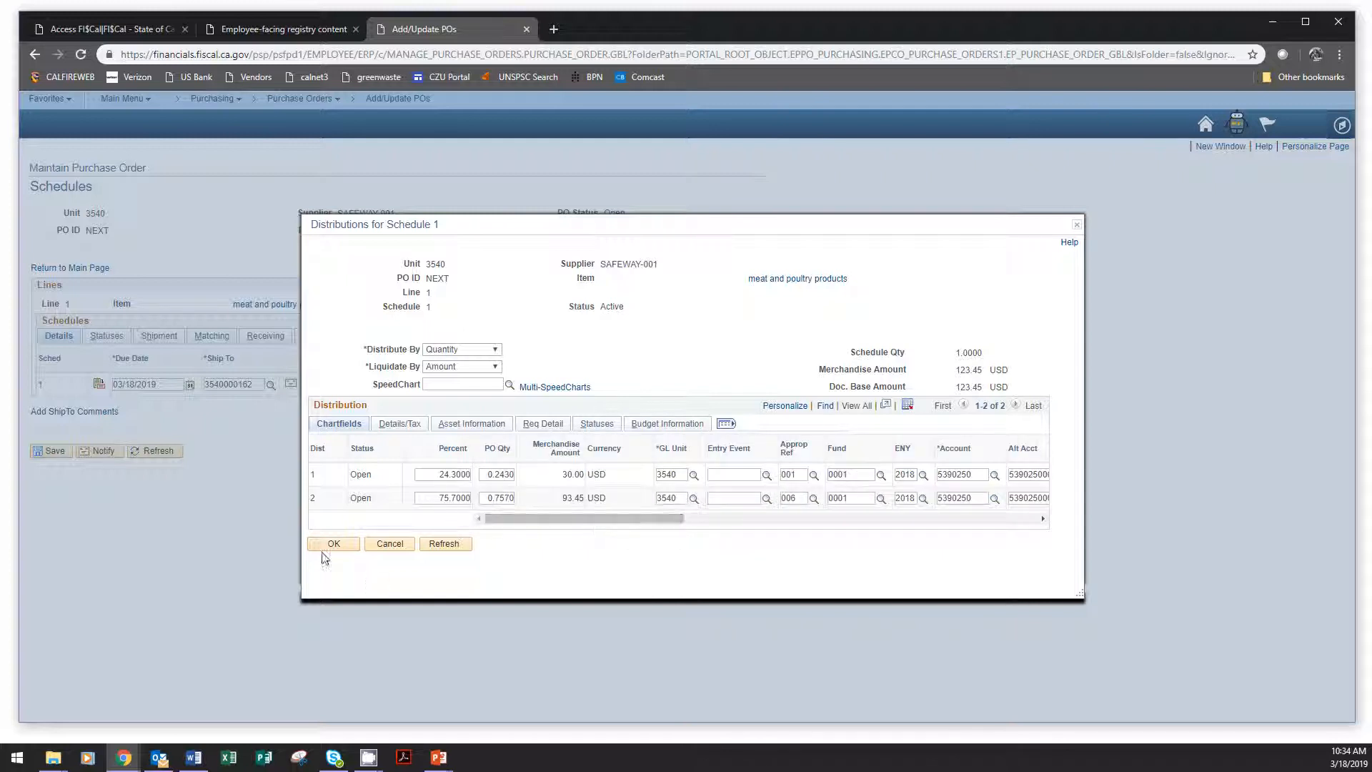
pyautogui.click(332, 545)
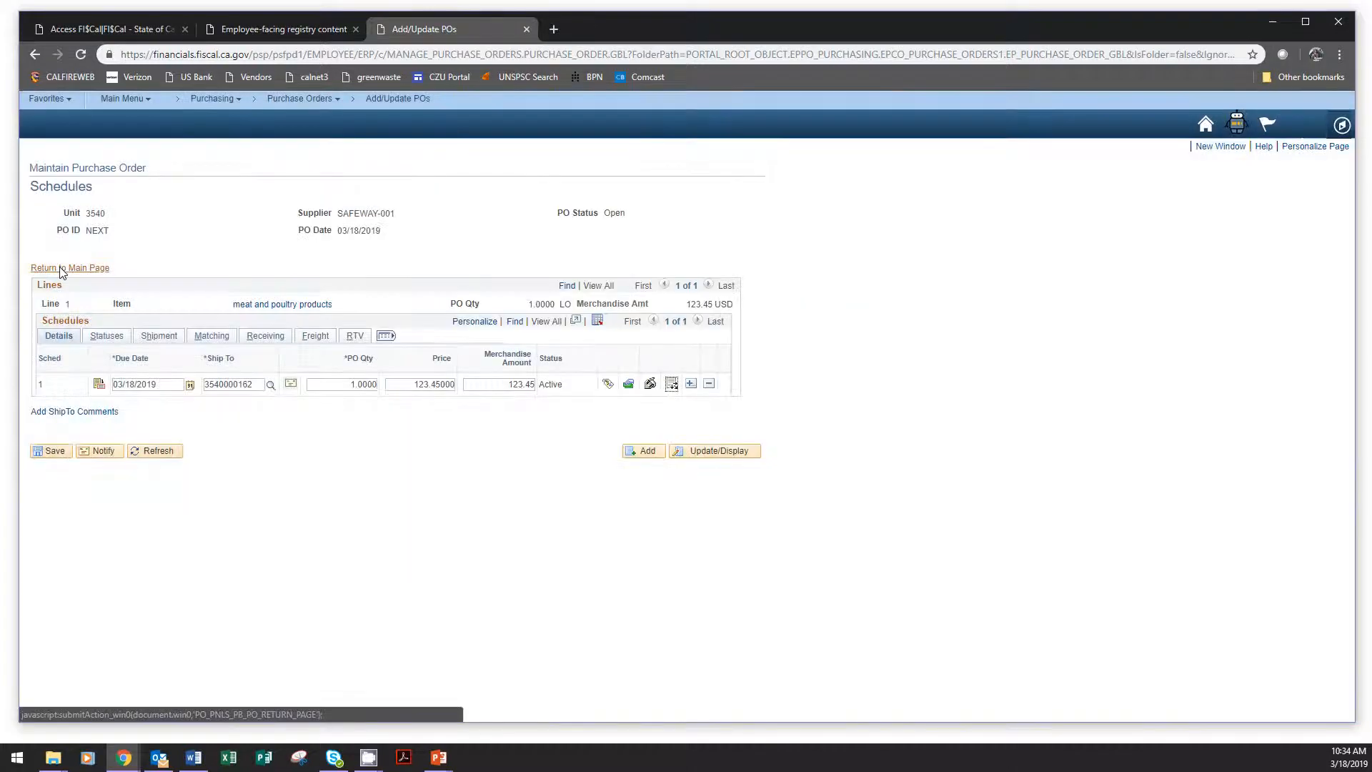
pyautogui.click(60, 269)
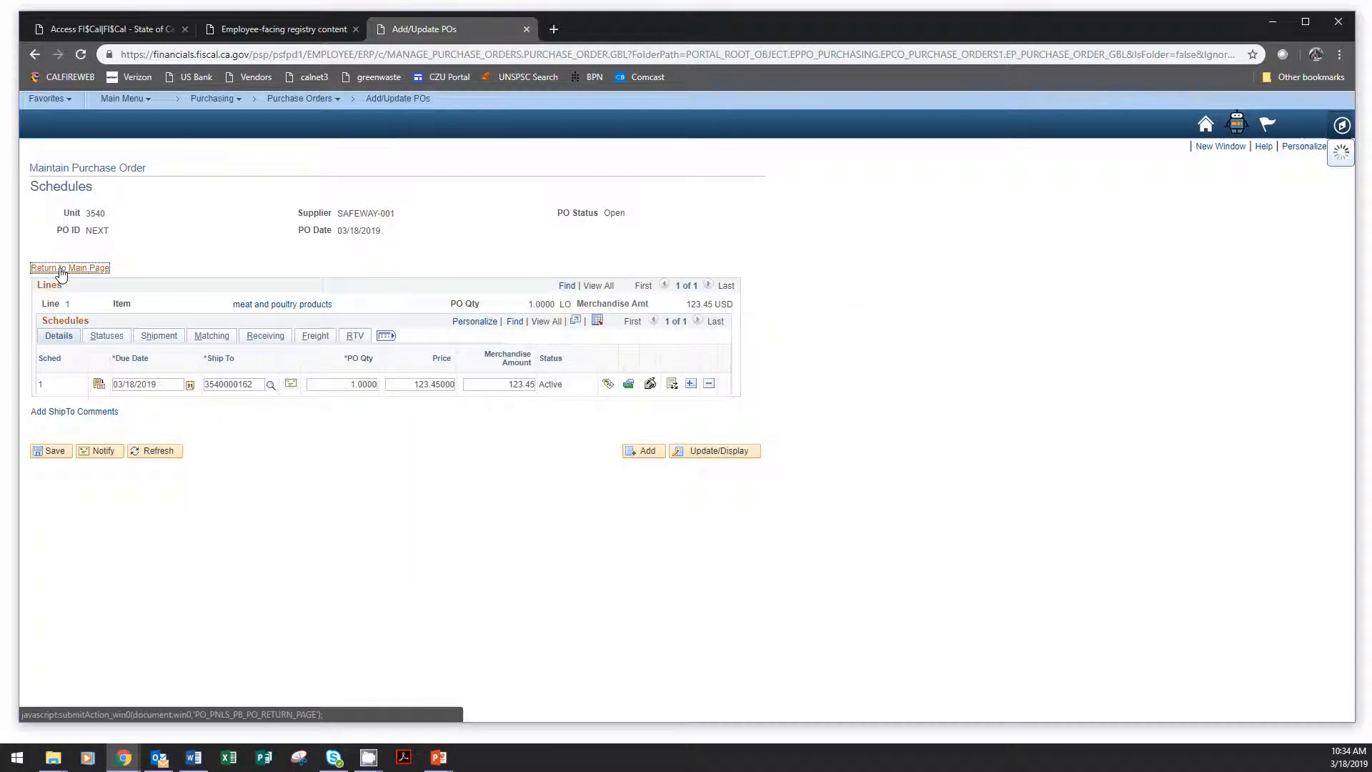
pyautogui.scroll(-1, 1088, 511)
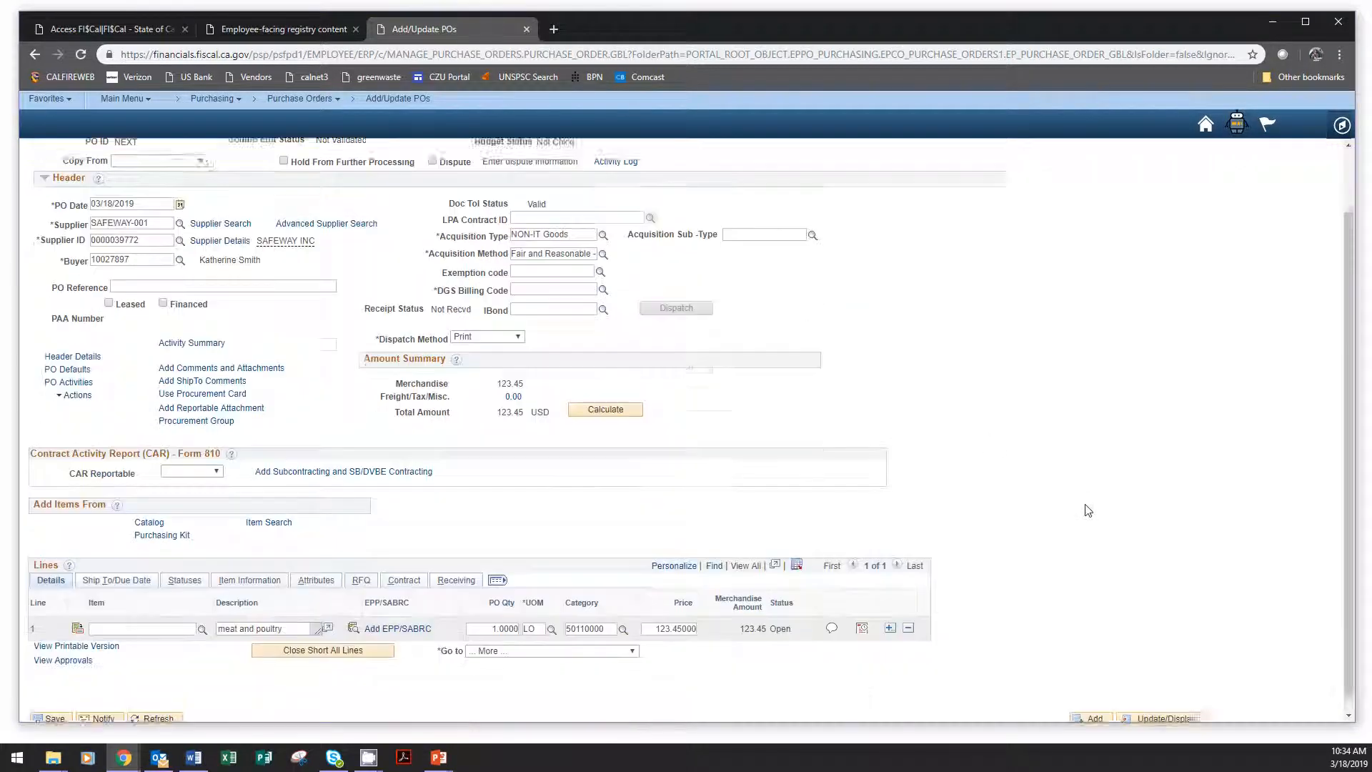
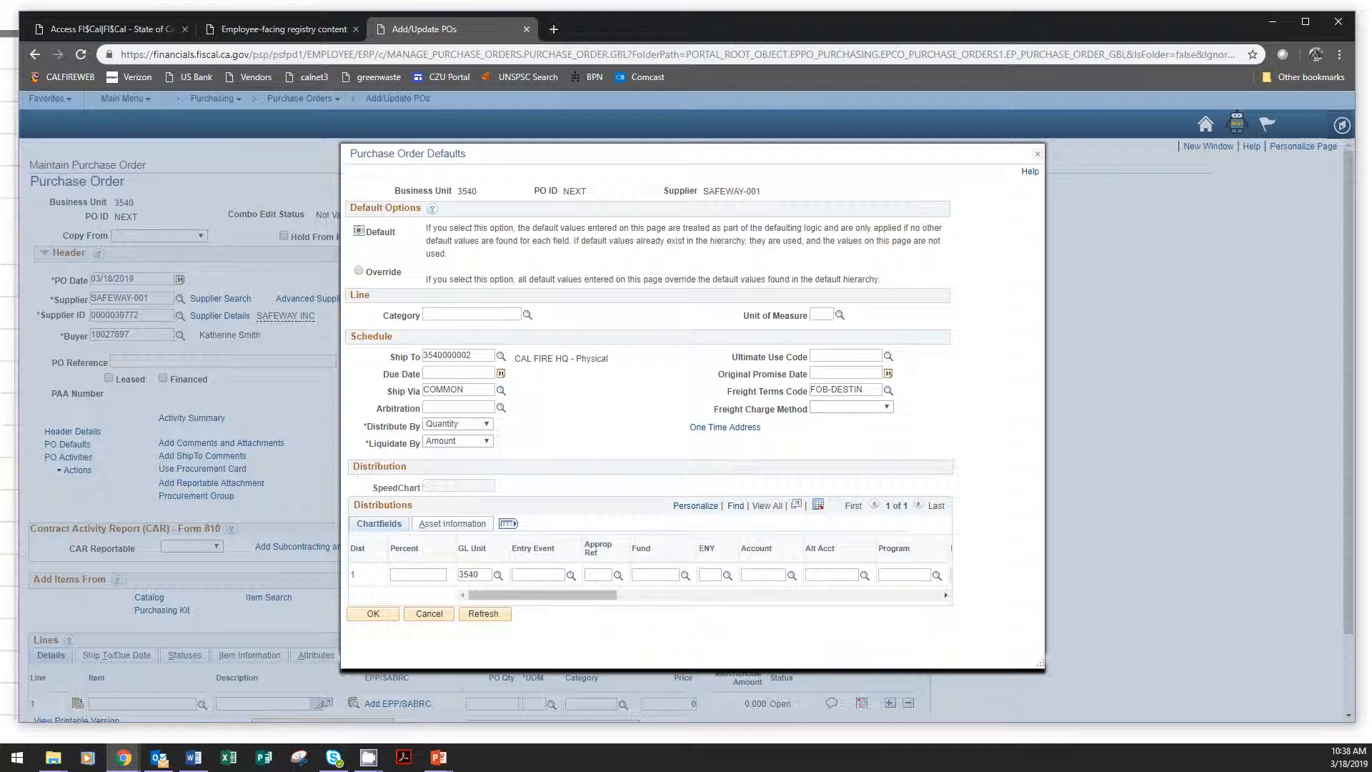
pyautogui.click(386, 274)
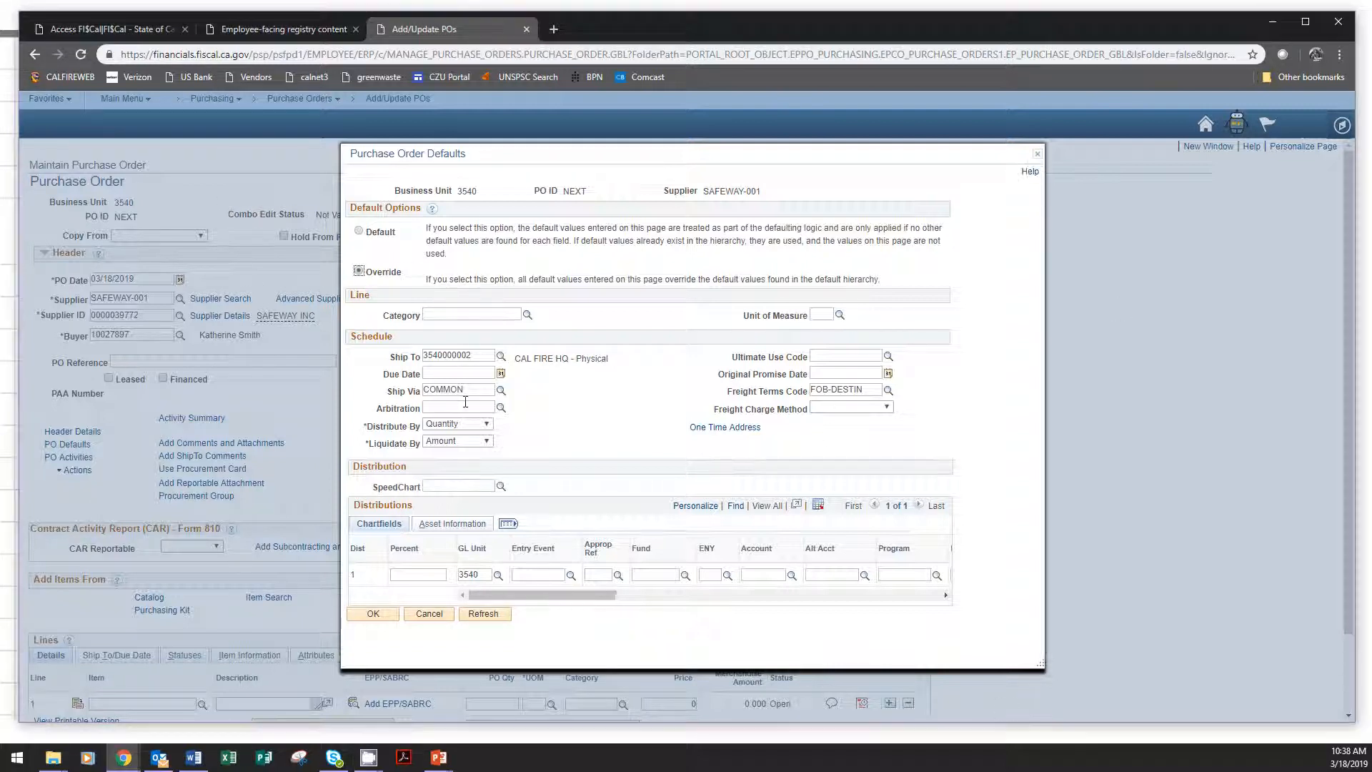
pyautogui.click(455, 355)
pyautogui.moveTo(459, 355); pyautogui.dragTo(481, 352)
pyautogui.write('16')
pyautogui.hotkey('alt', 'Tab')
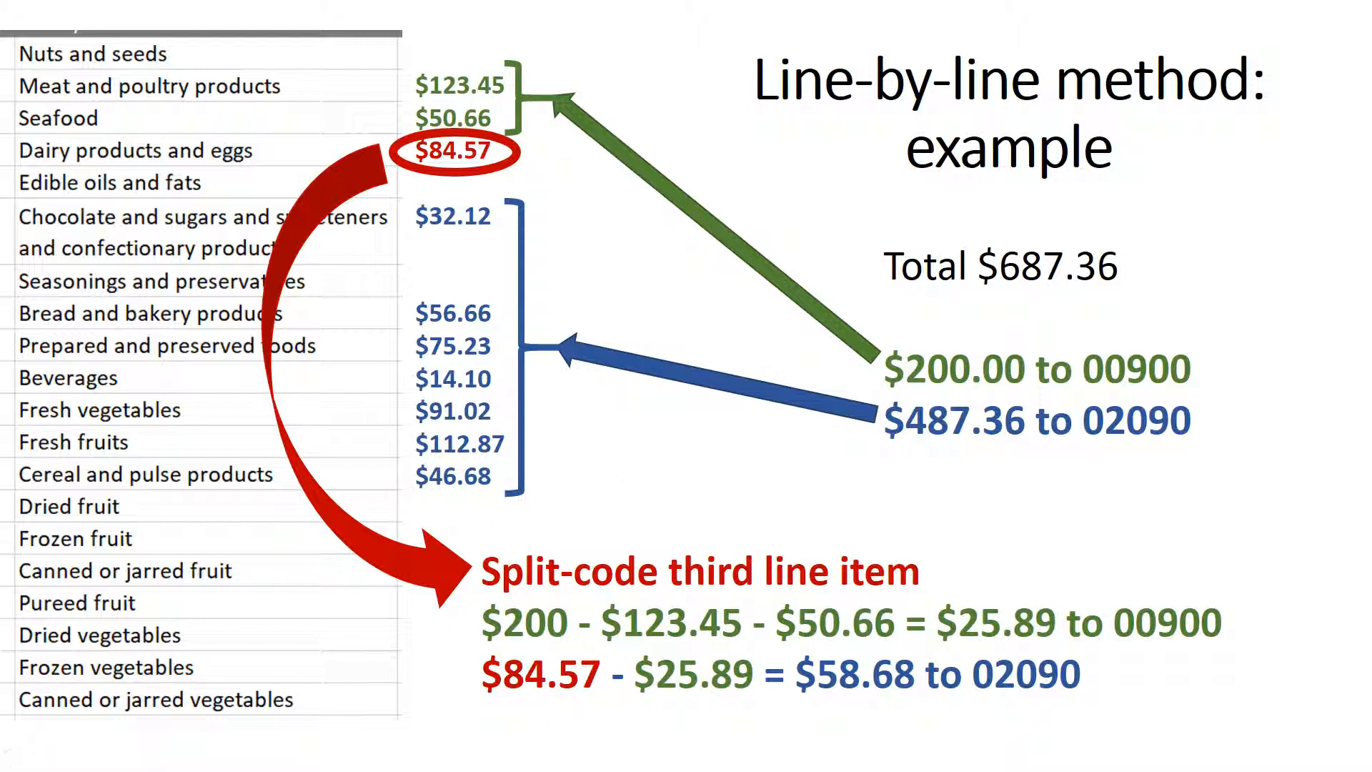
pyautogui.hotkey('alt', 'Tab')
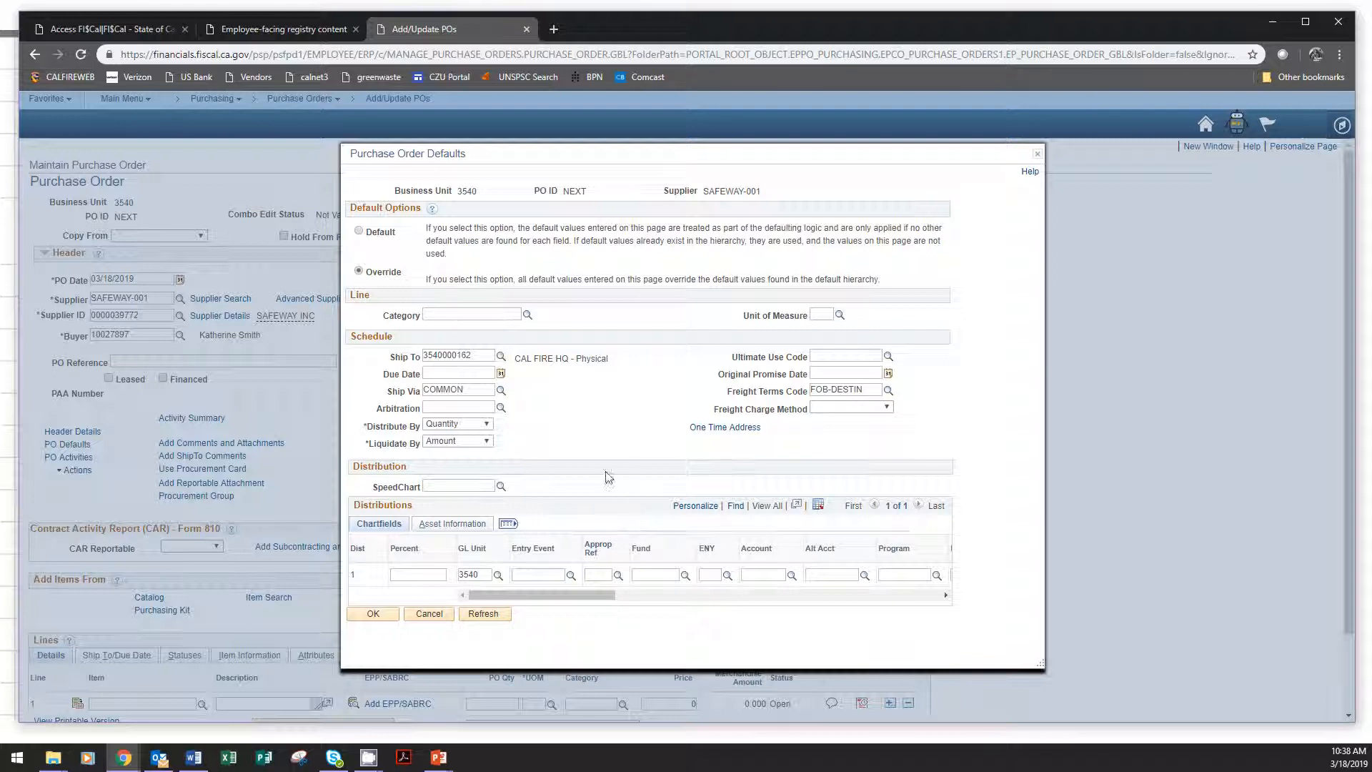
# Look up SpeedChart 02090-18 and apply it to the default distribution.
pyautogui.click(500, 488)
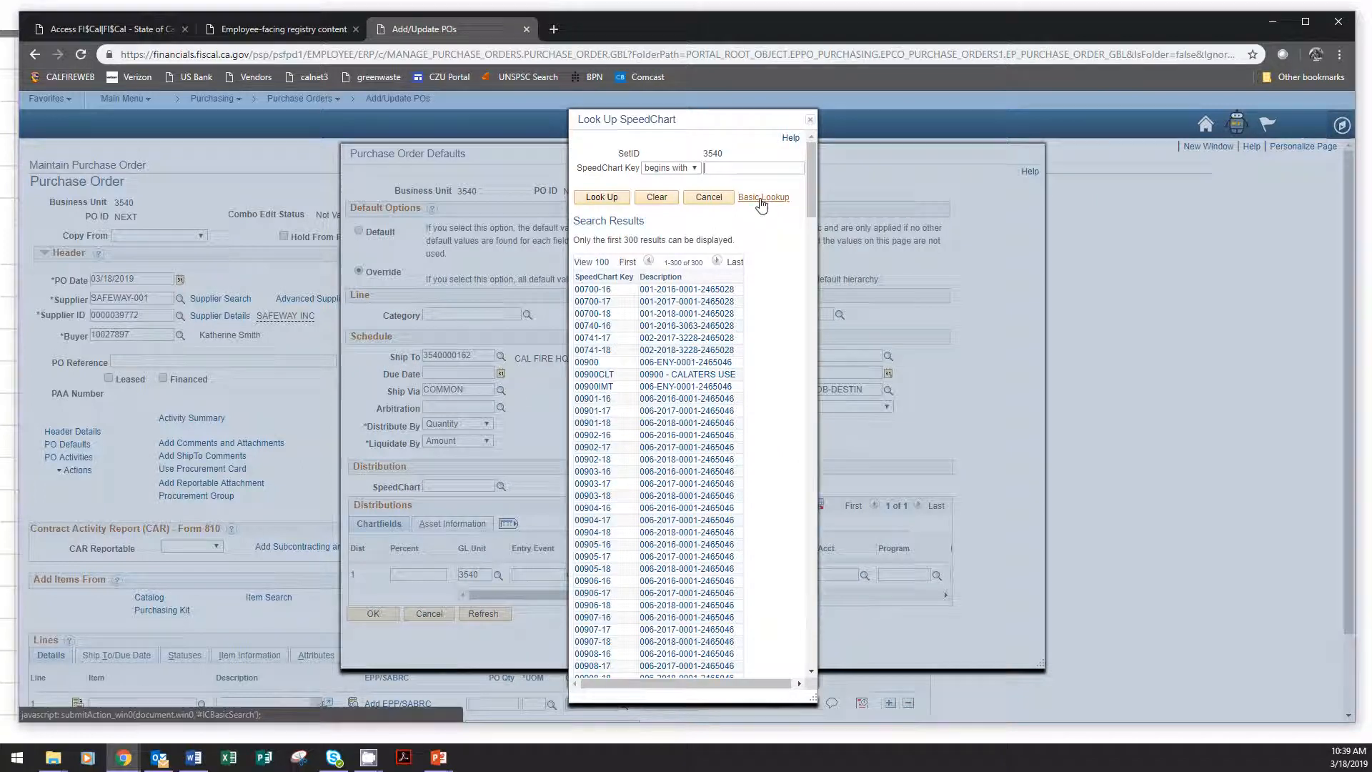
pyautogui.write('02090-18')
pyautogui.click(601, 198)
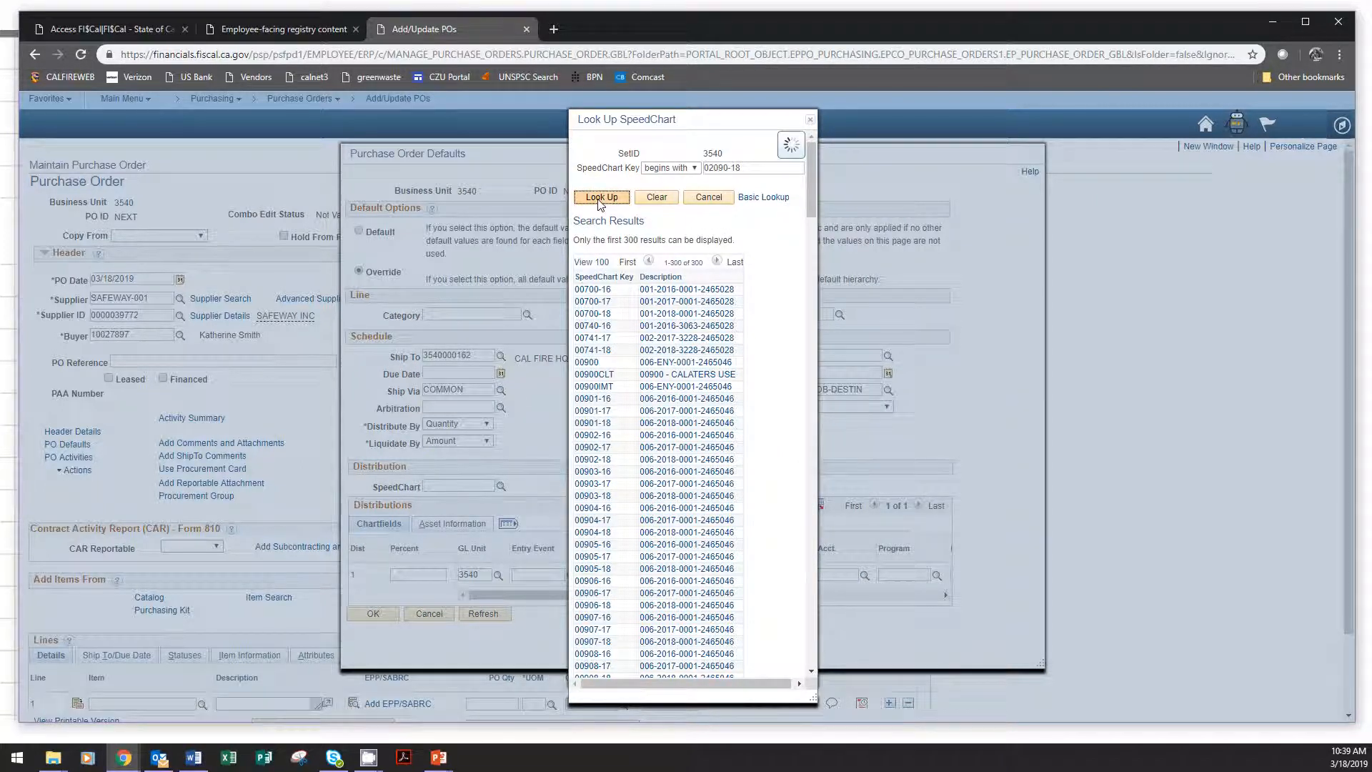
pyautogui.click(590, 271)
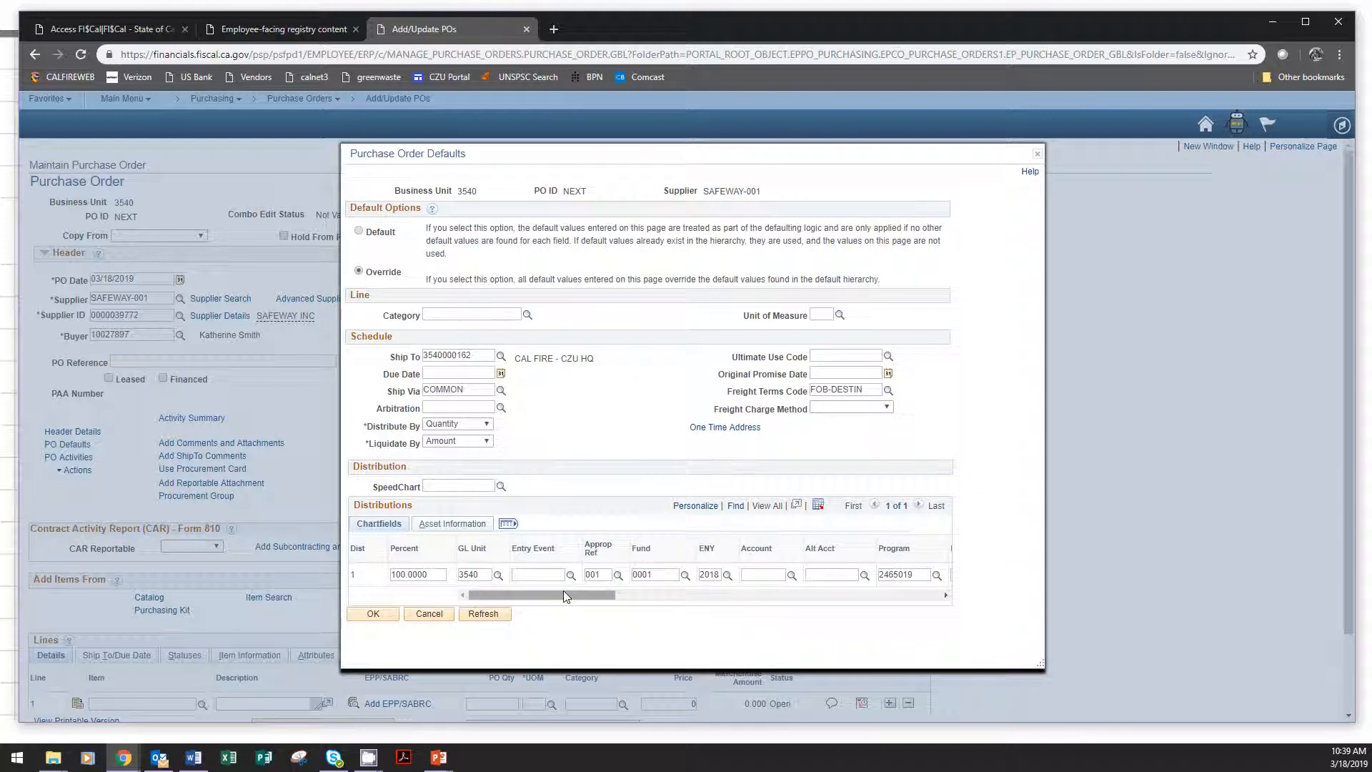
# Enter account 5390250 and reporting structure 35401701 in the default distribution row.
pyautogui.moveTo(568, 594); pyautogui.dragTo(627, 594)
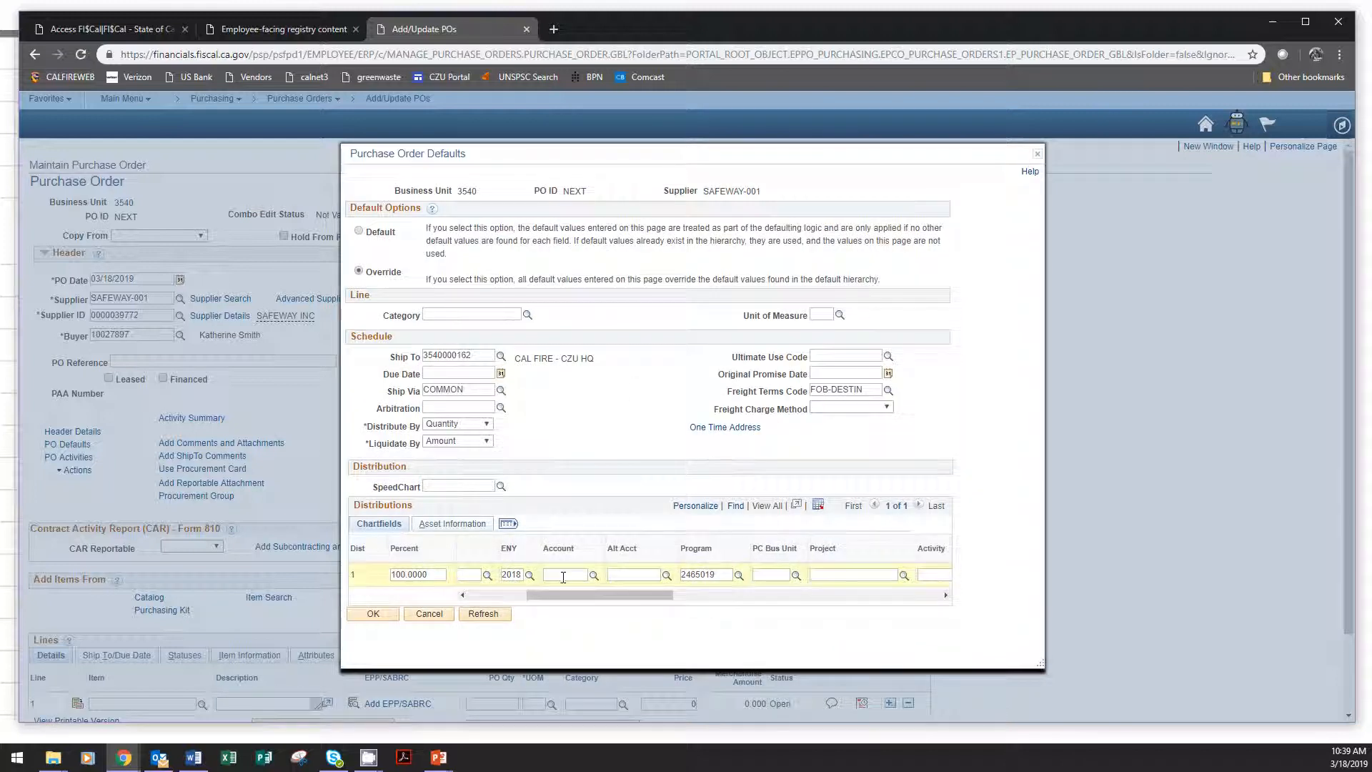
pyautogui.click(564, 576)
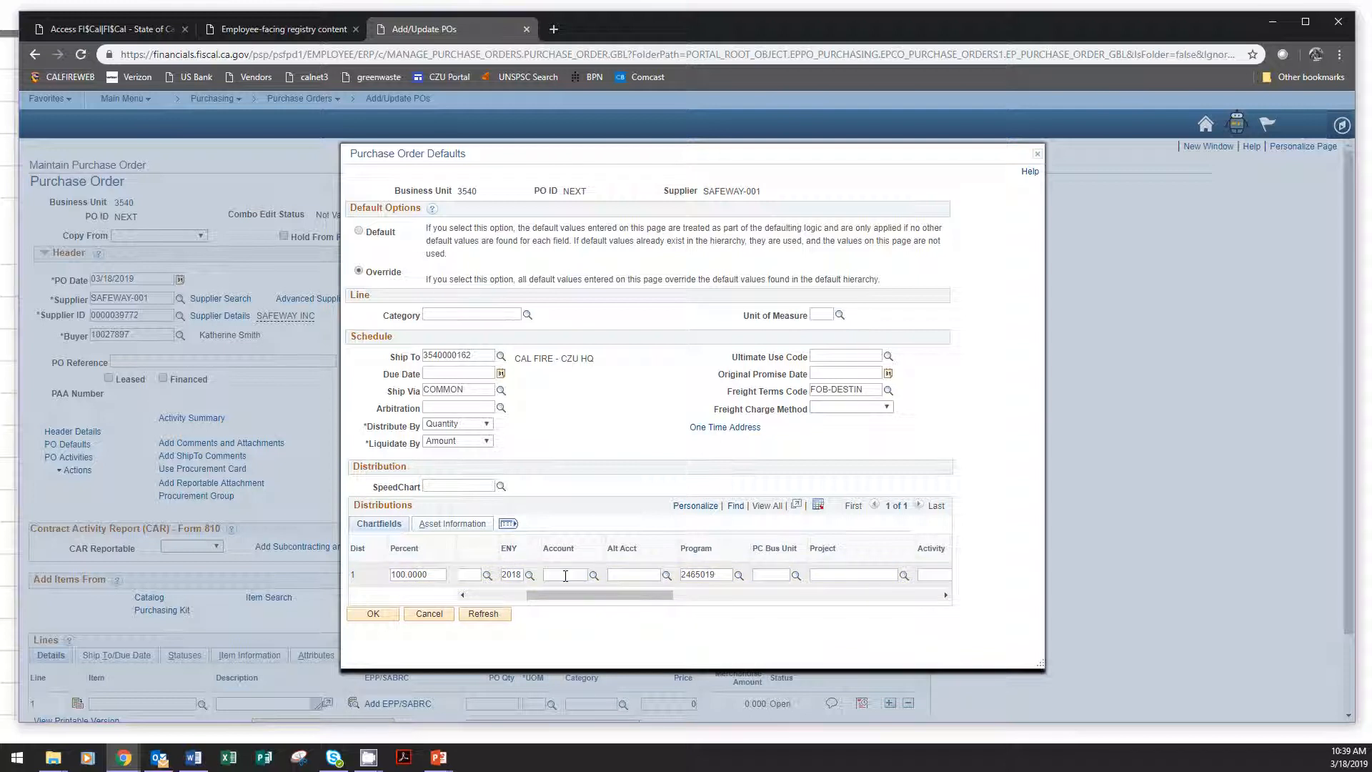
pyautogui.write('5390250')
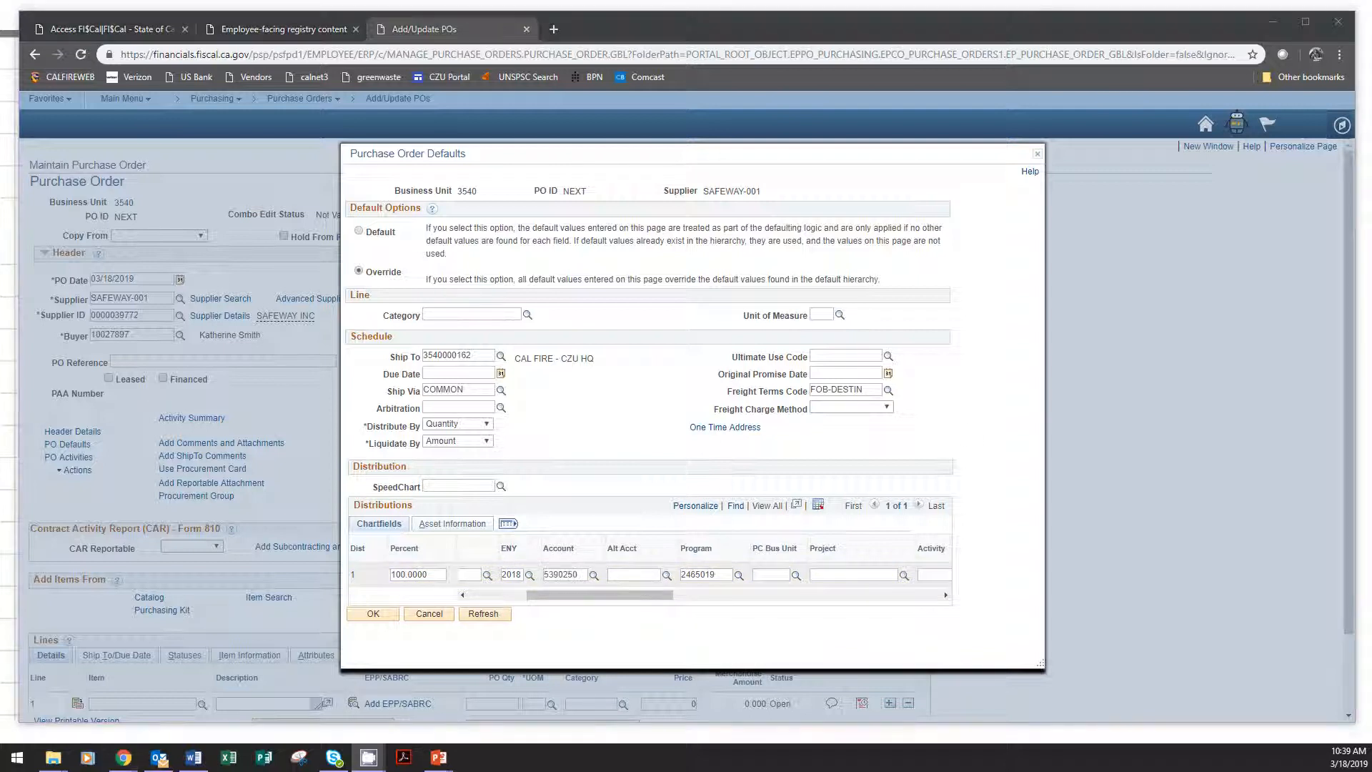
pyautogui.click(633, 576)
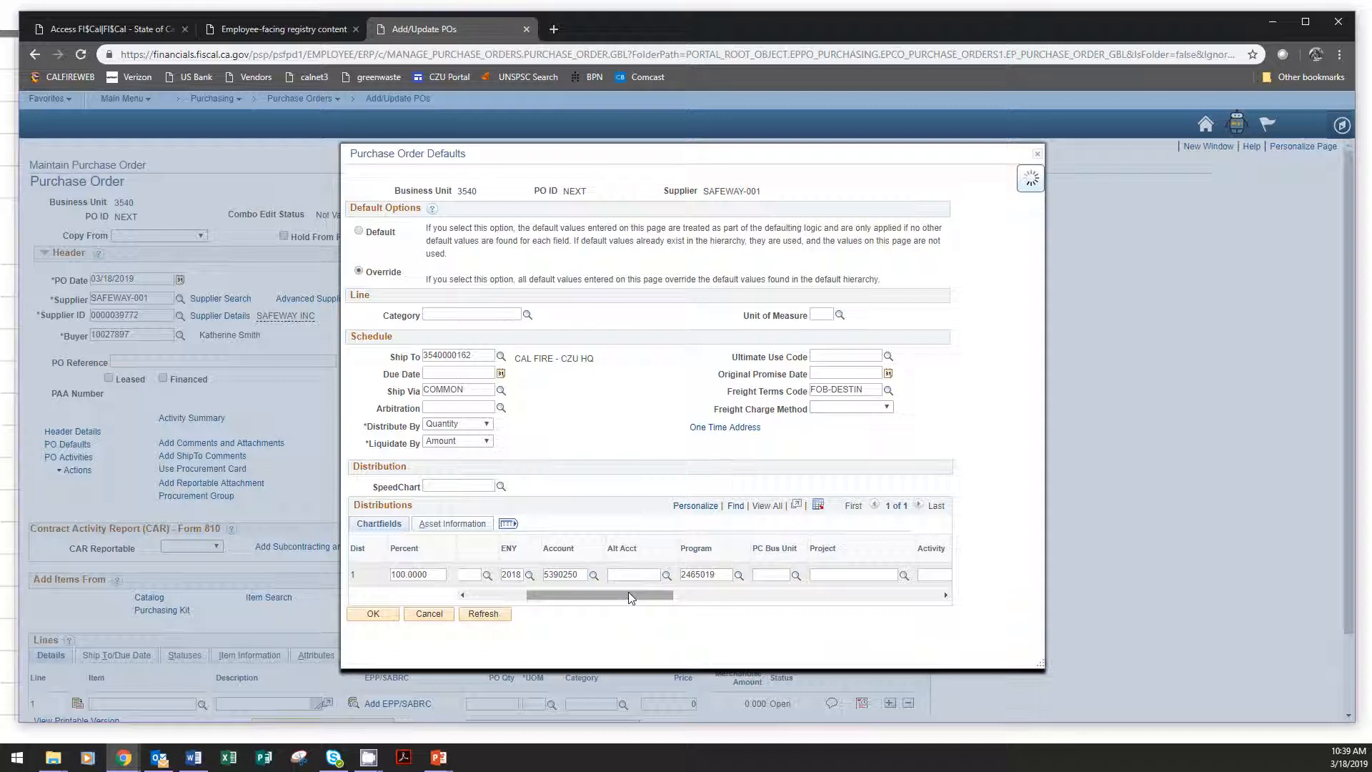
pyautogui.moveTo(631, 594); pyautogui.dragTo(807, 597)
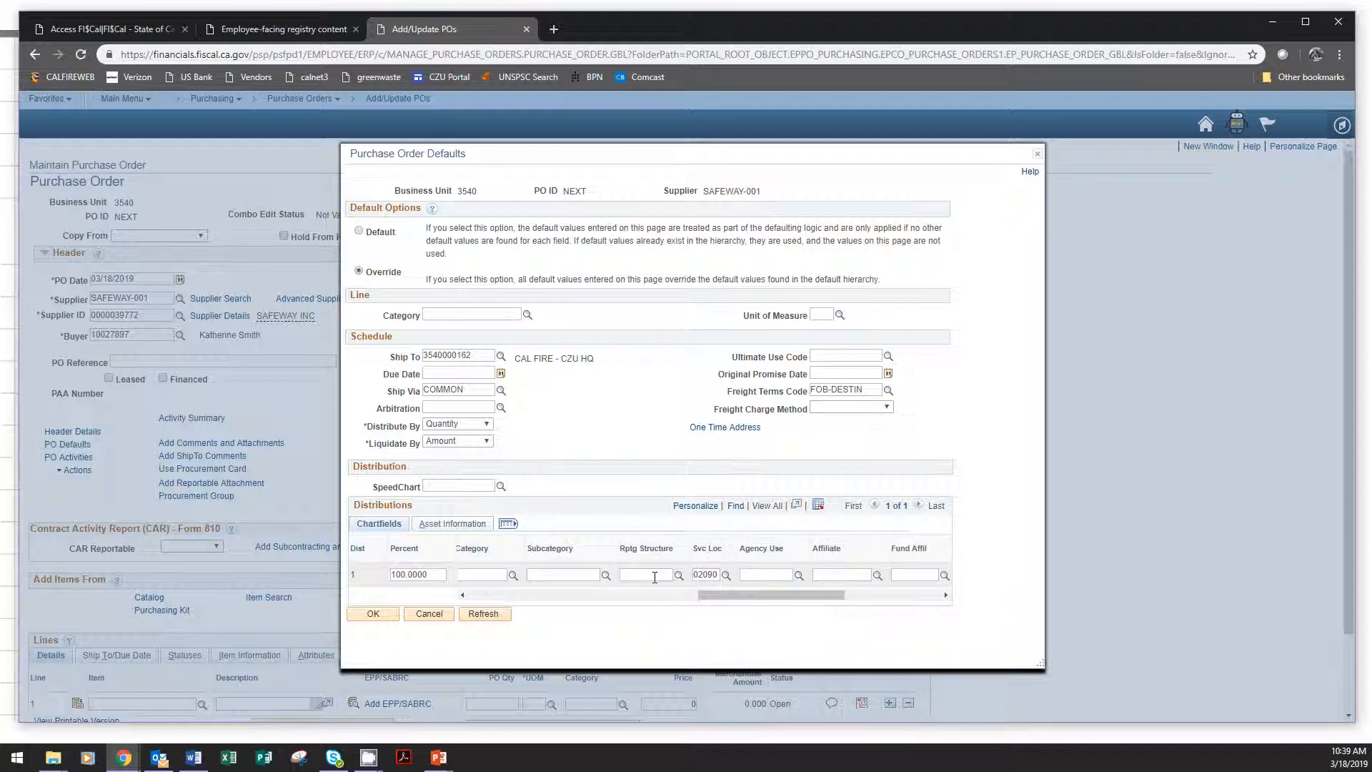
pyautogui.click(655, 577)
pyautogui.write('35401701')
# Apply the purchase order defaults and accept changing the Sales/Use Tax Destination to match the new Ship To.
pyautogui.moveTo(746, 598); pyautogui.dragTo(449, 595)
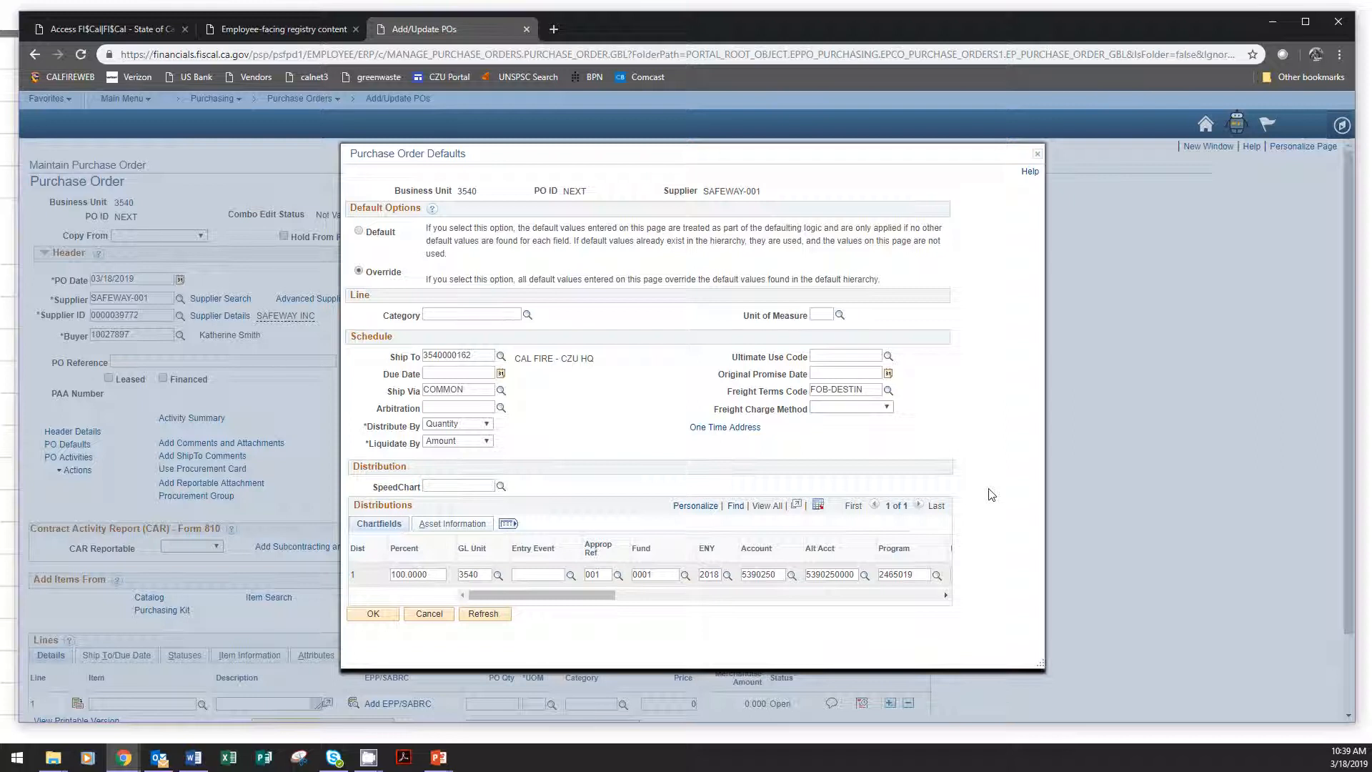
pyautogui.click(358, 619)
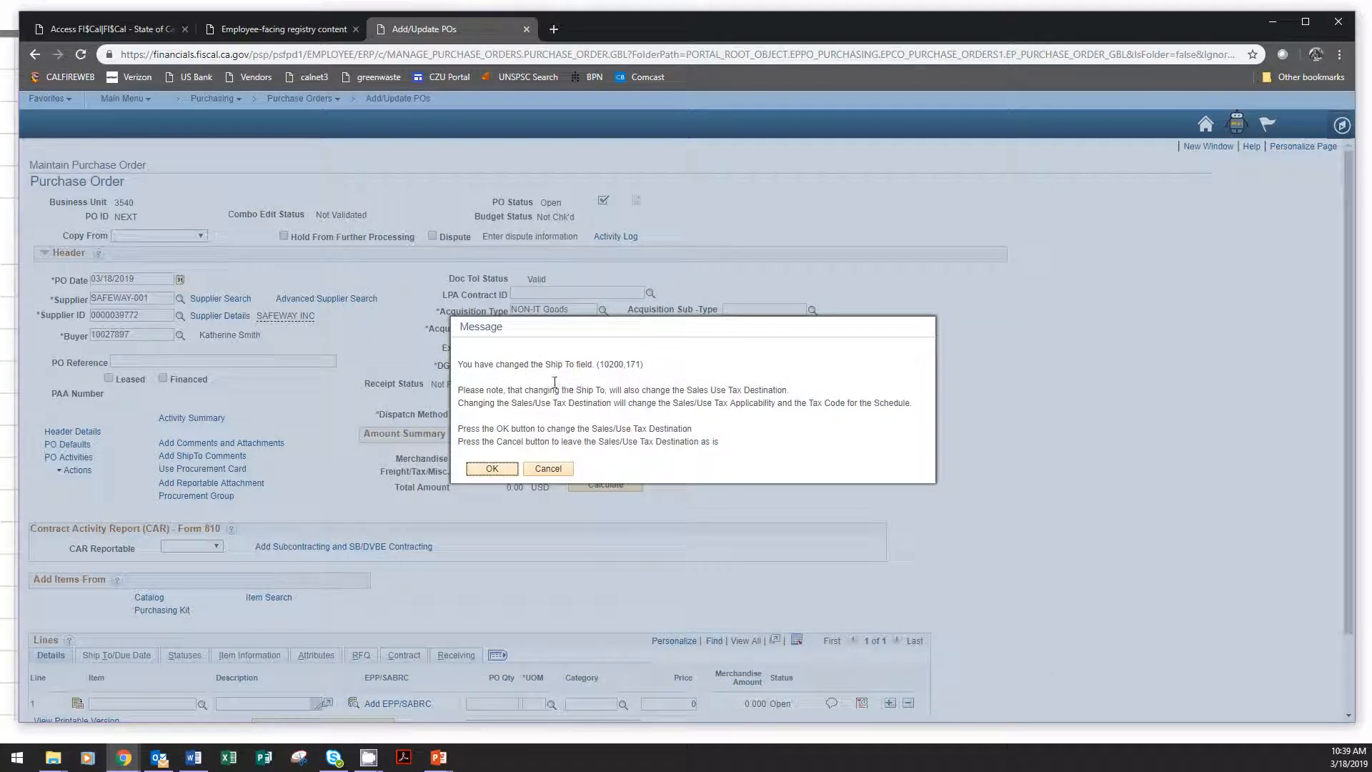
pyautogui.click(492, 469)
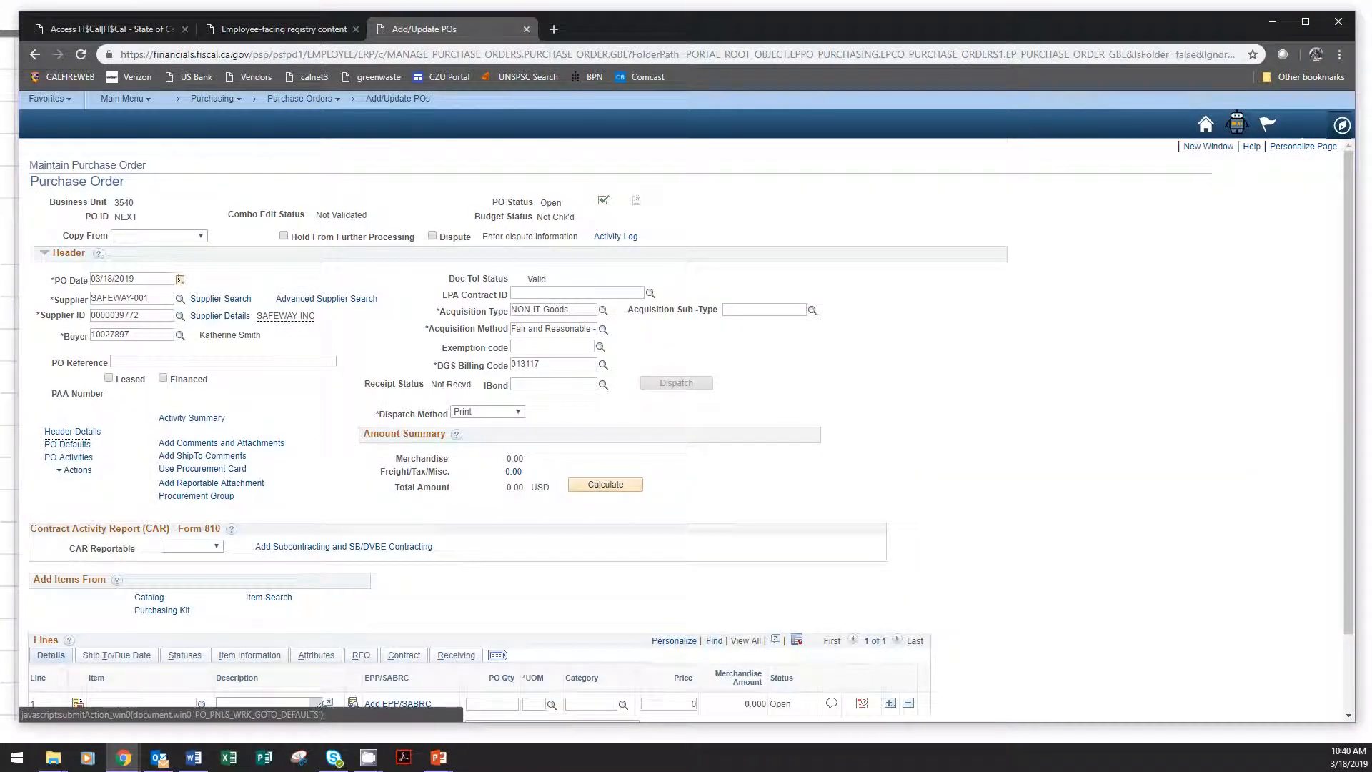
# Consult the example slide for the line item prices and the line-by-line split between 00900 and 02090.
pyautogui.scroll(-2, 370, 324)
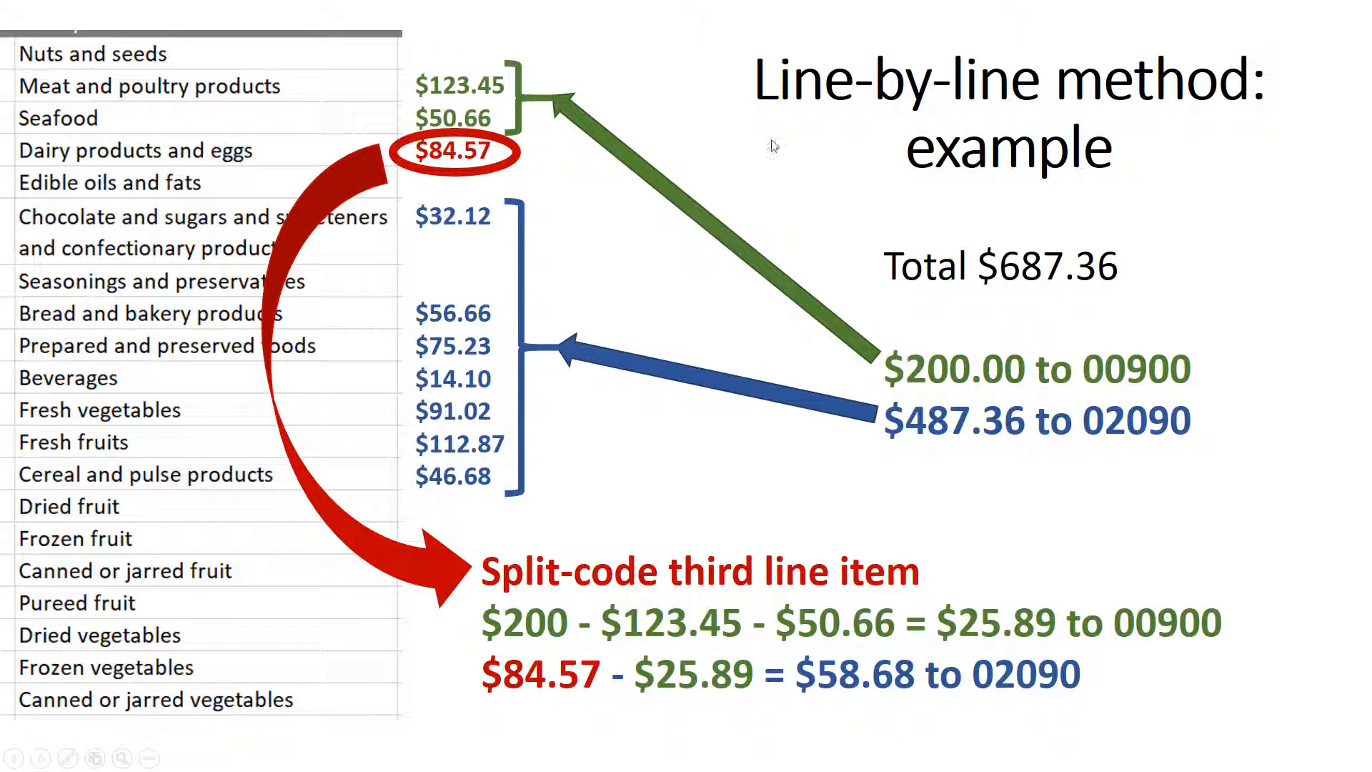
pyautogui.hotkey('alt', 'Tab')
pyautogui.hotkey('alt', 'Tab')
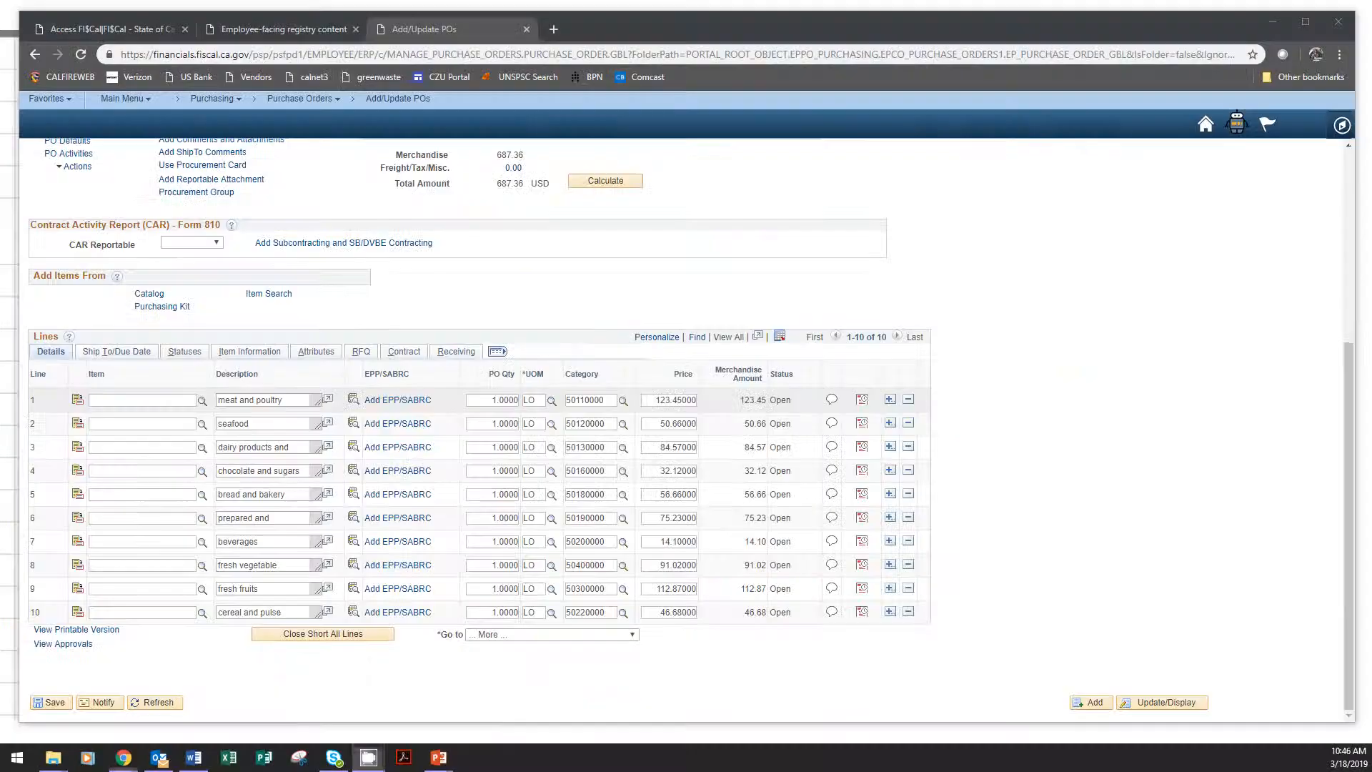
# Open the schedule distributions of the meat and poultry line, check its default chartfields and apply SpeedChart 00900.
pyautogui.click(863, 403)
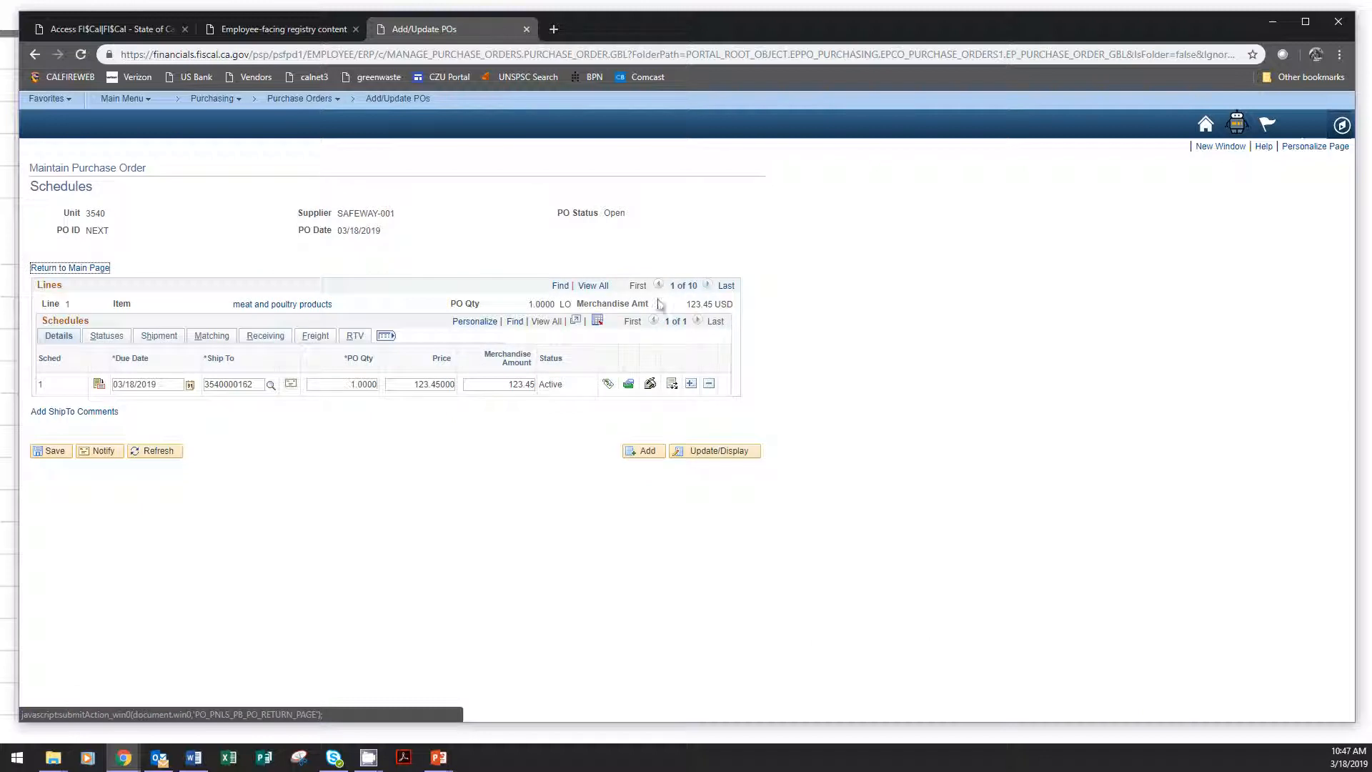
pyautogui.click(673, 386)
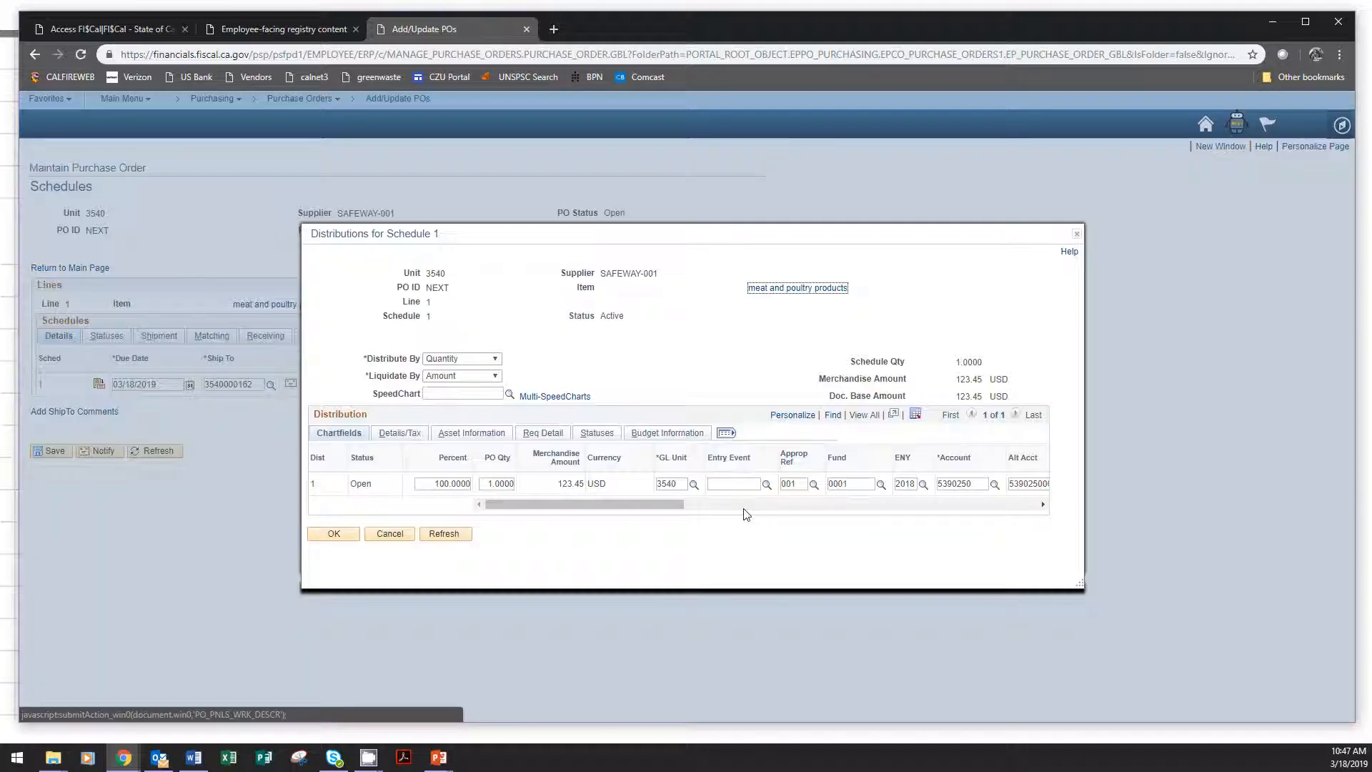
pyautogui.moveTo(668, 504); pyautogui.dragTo(928, 506)
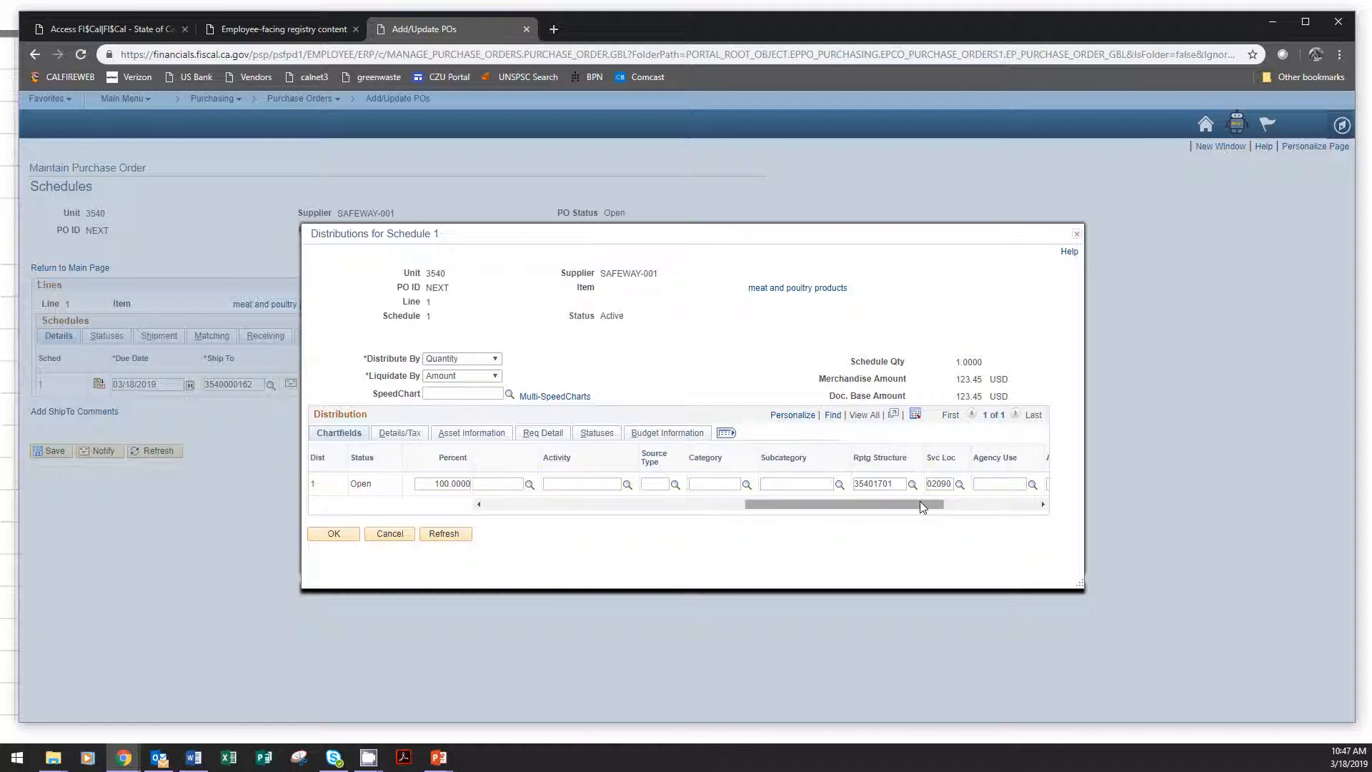
pyautogui.moveTo(920, 506); pyautogui.dragTo(644, 506)
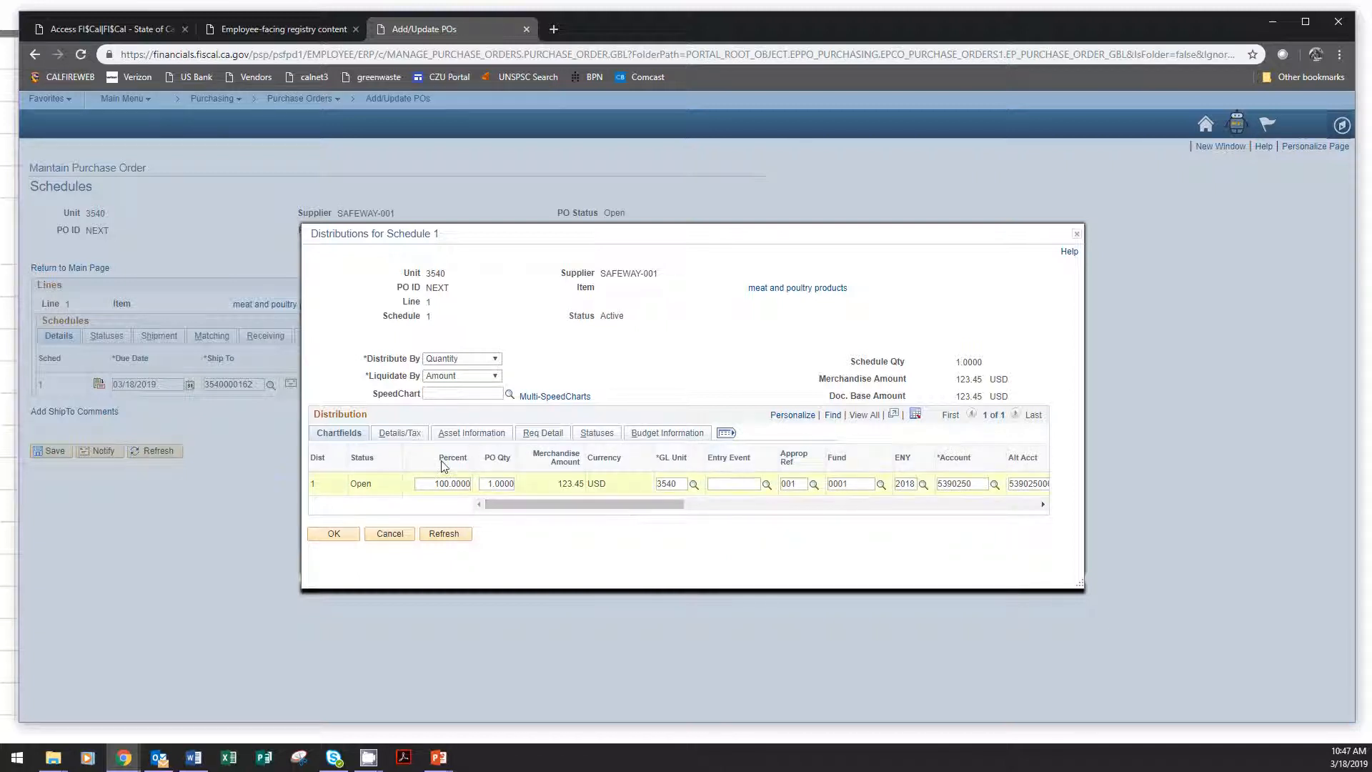
pyautogui.click(509, 395)
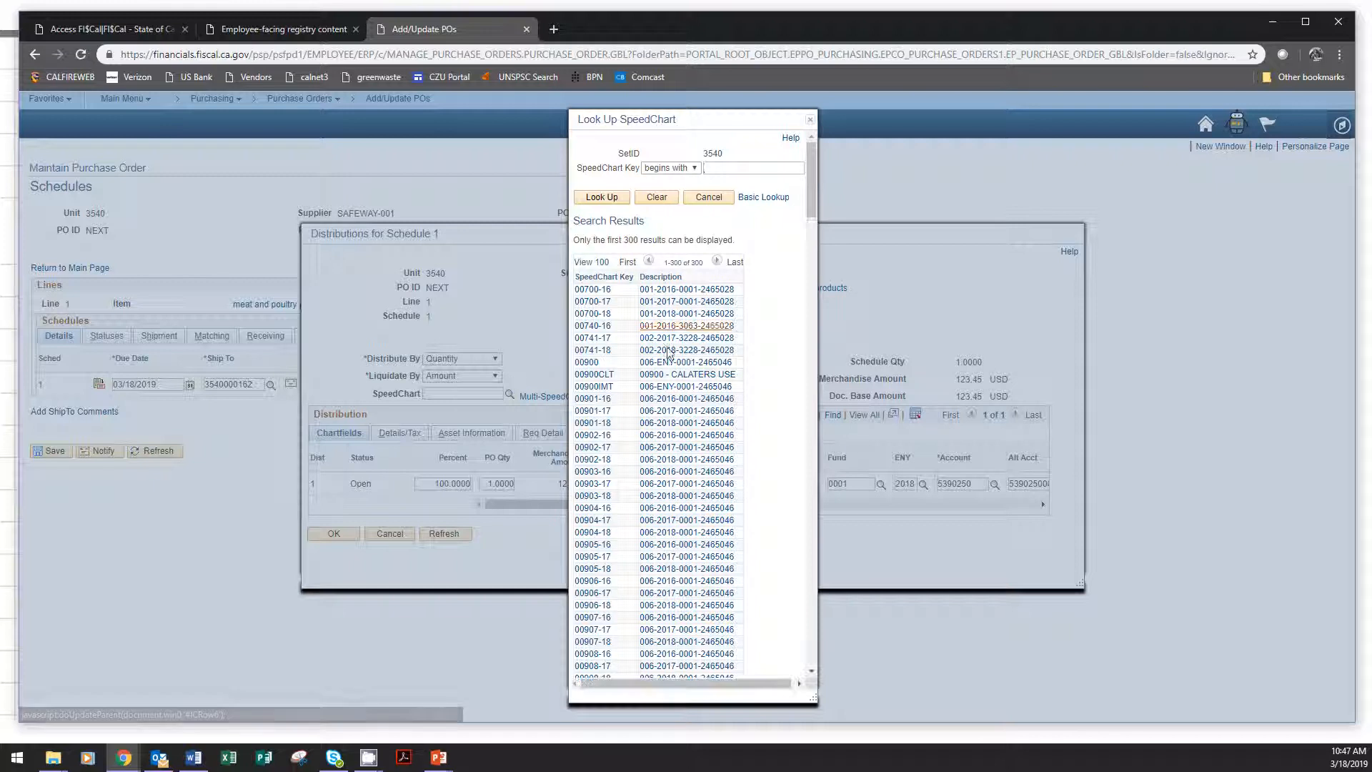
pyautogui.click(586, 363)
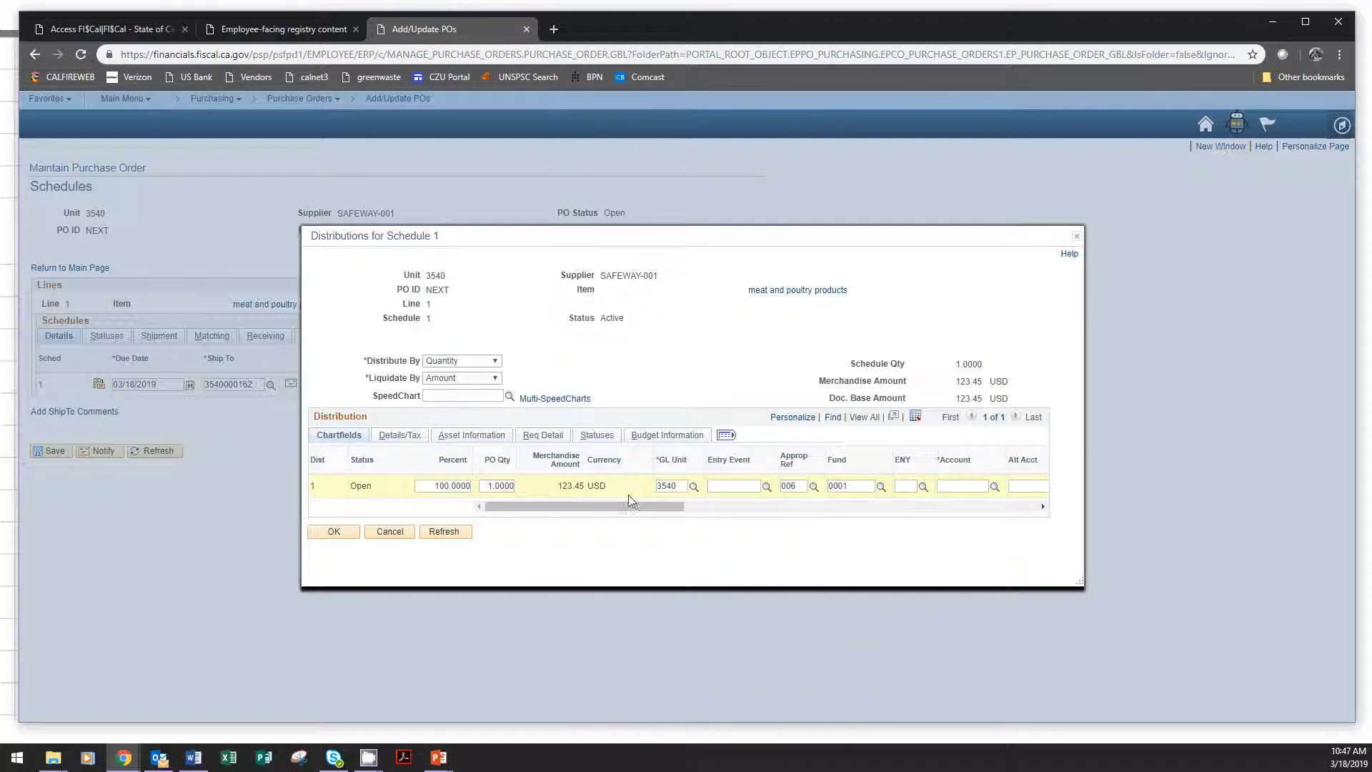
# Set the meat and poultry distribution's ENY to 2018 and its account to 5390250.
pyautogui.moveTo(645, 505); pyautogui.dragTo(749, 508)
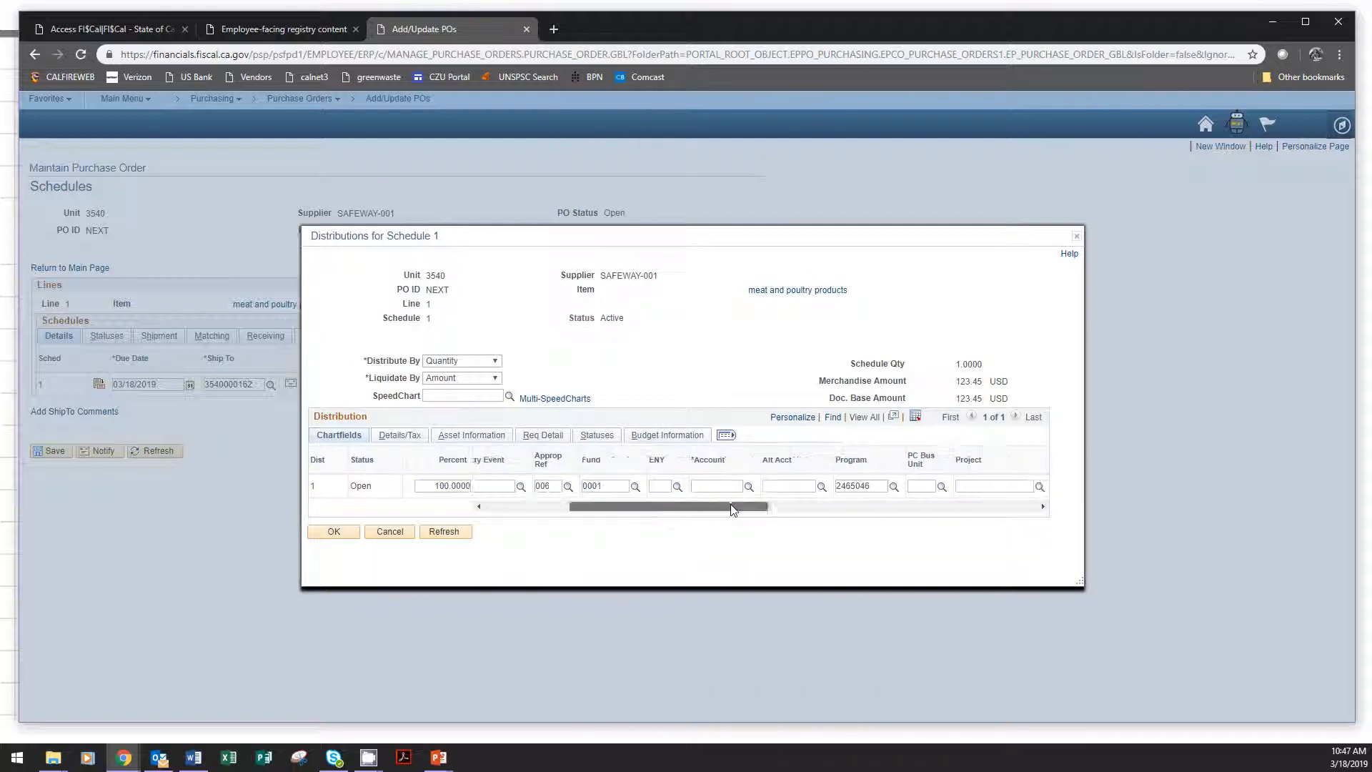
pyautogui.click(662, 486)
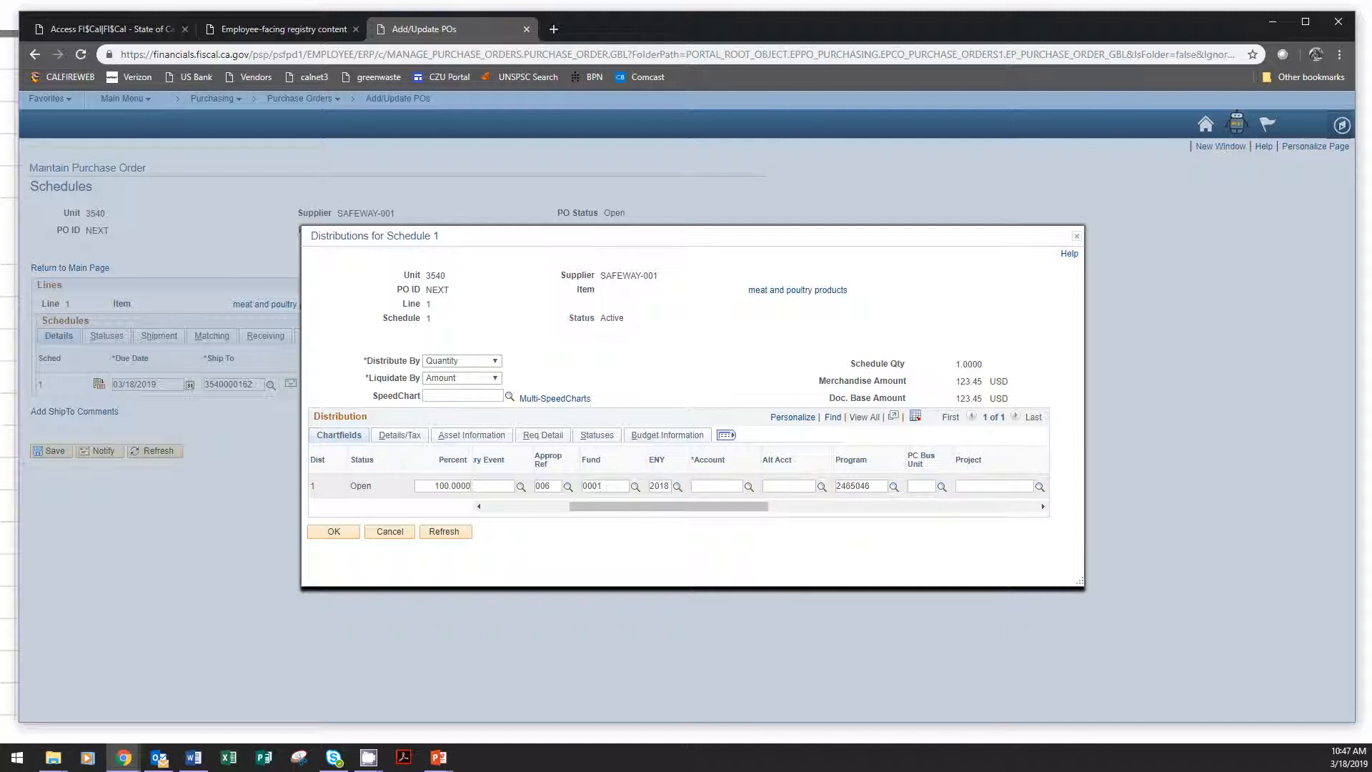
pyautogui.write('5390250')
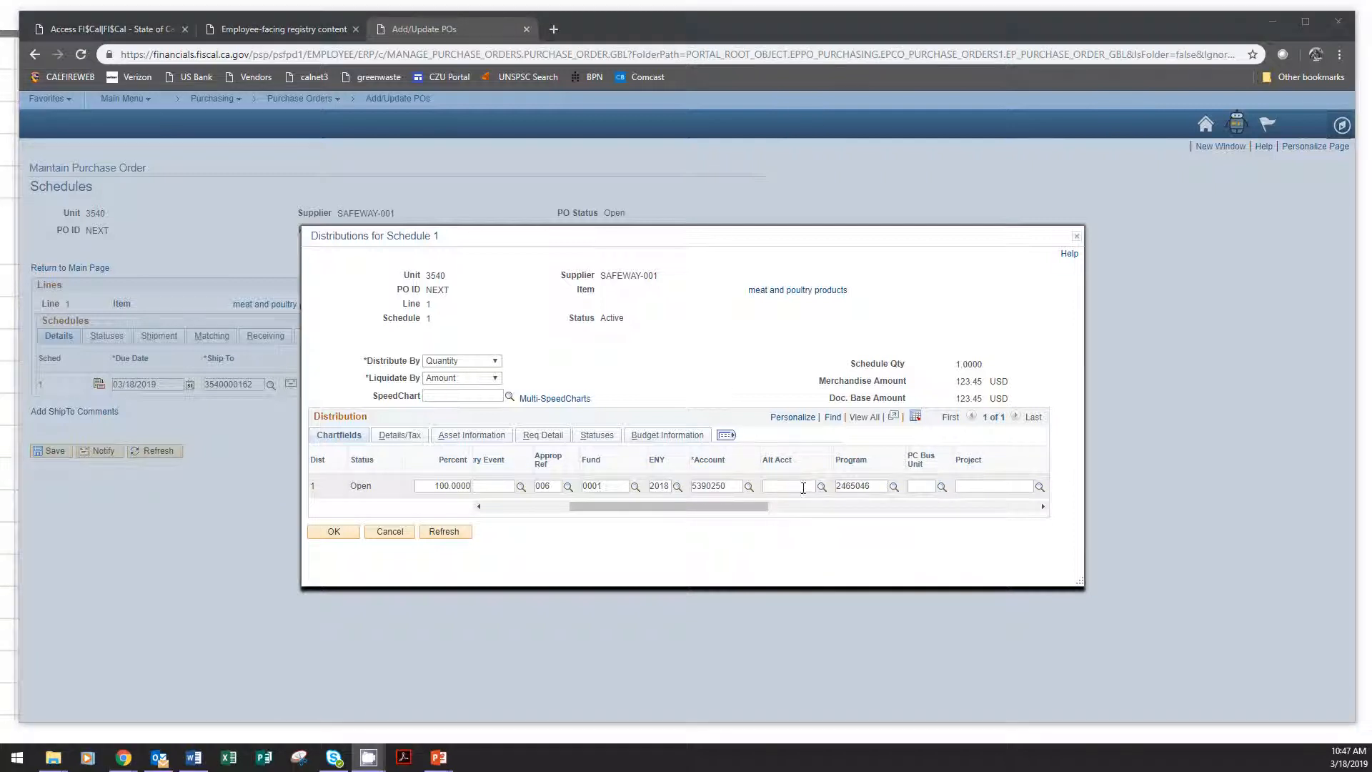
pyautogui.press('Tab')
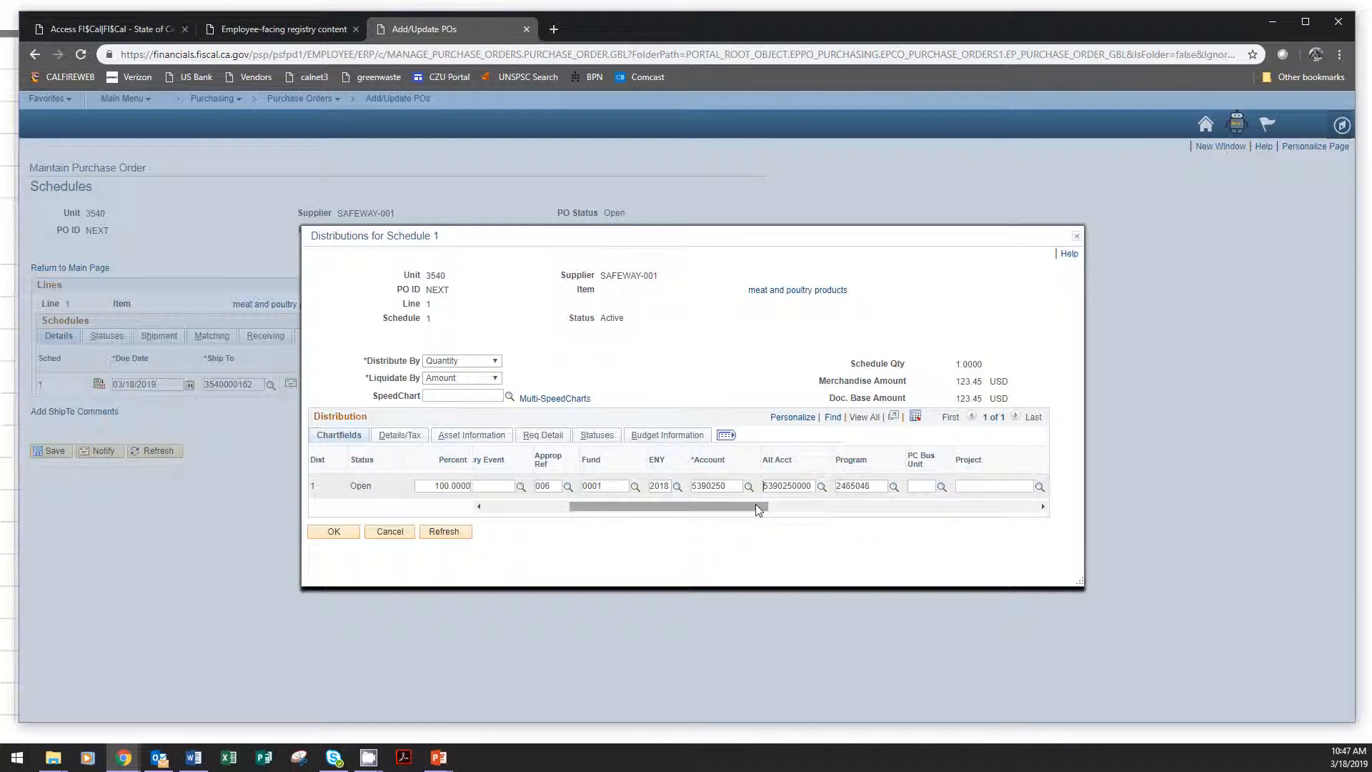
# Set the distribution's PC business unit to 3540 and look up project F17CACZU007822 (BEAR) for it.
pyautogui.moveTo(756, 504); pyautogui.dragTo(857, 505)
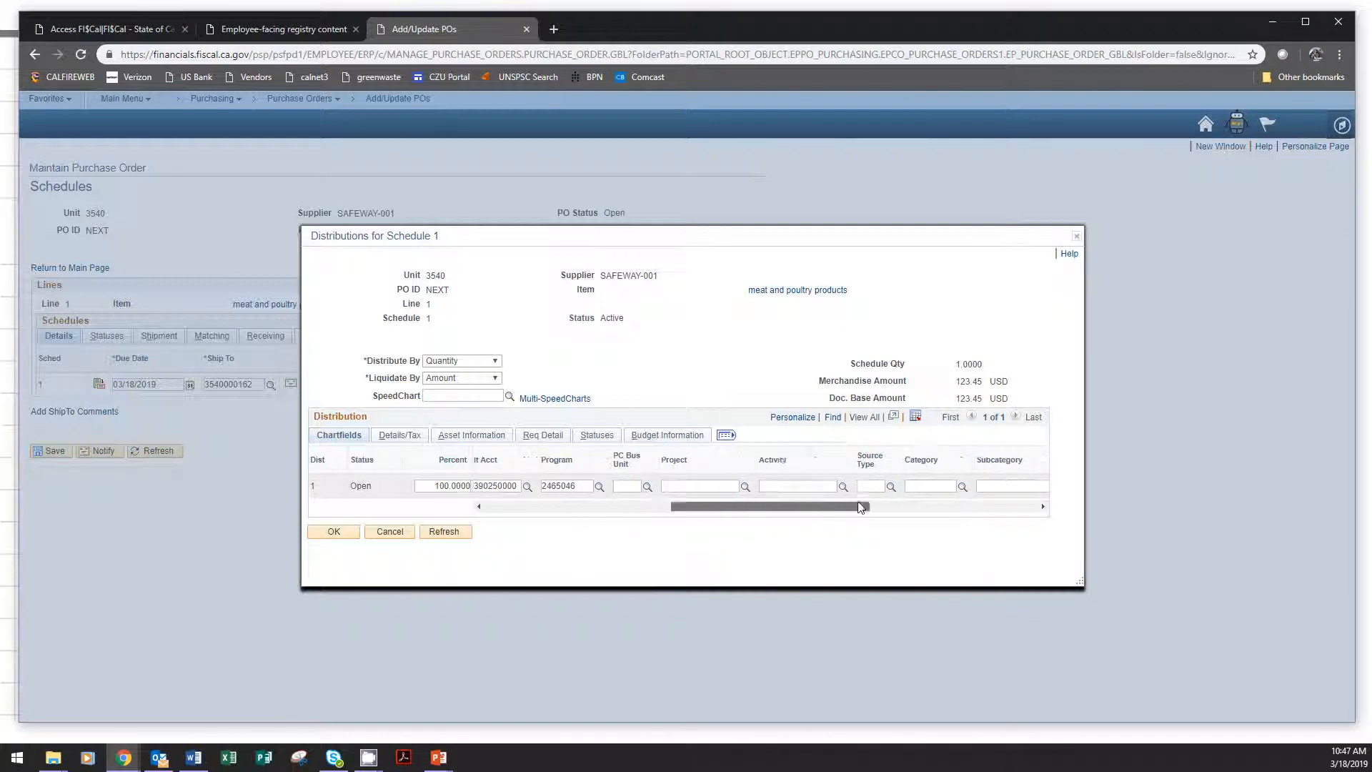
pyautogui.click(630, 483)
pyautogui.write('3540')
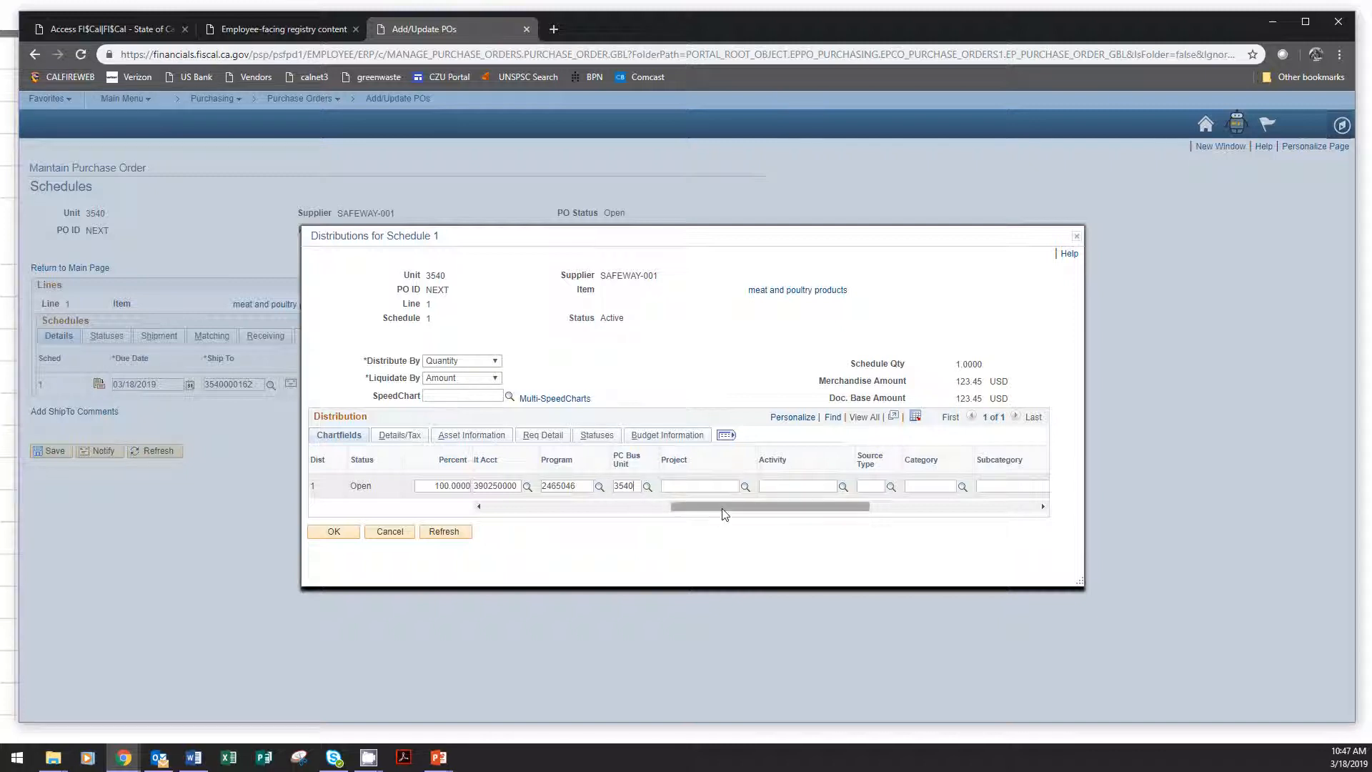
pyautogui.moveTo(725, 509); pyautogui.dragTo(741, 512)
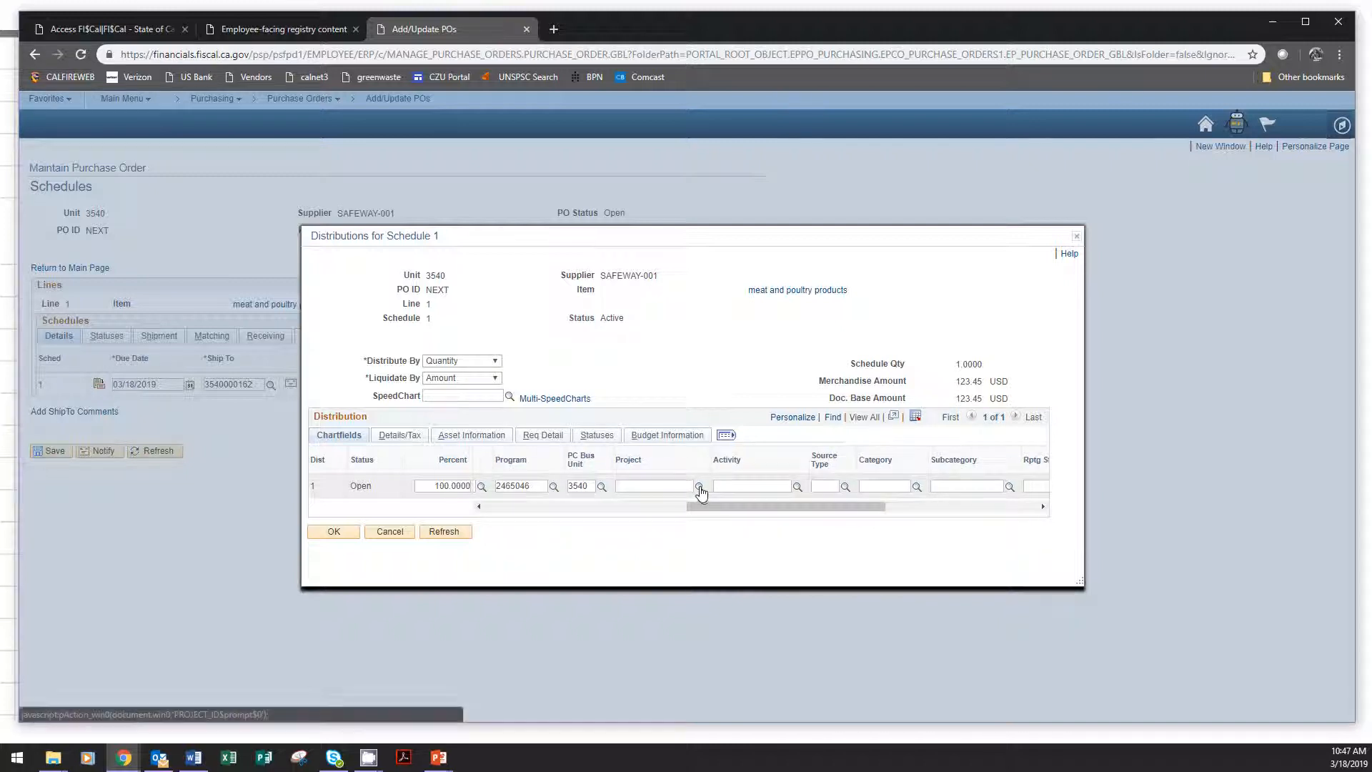
pyautogui.click(699, 488)
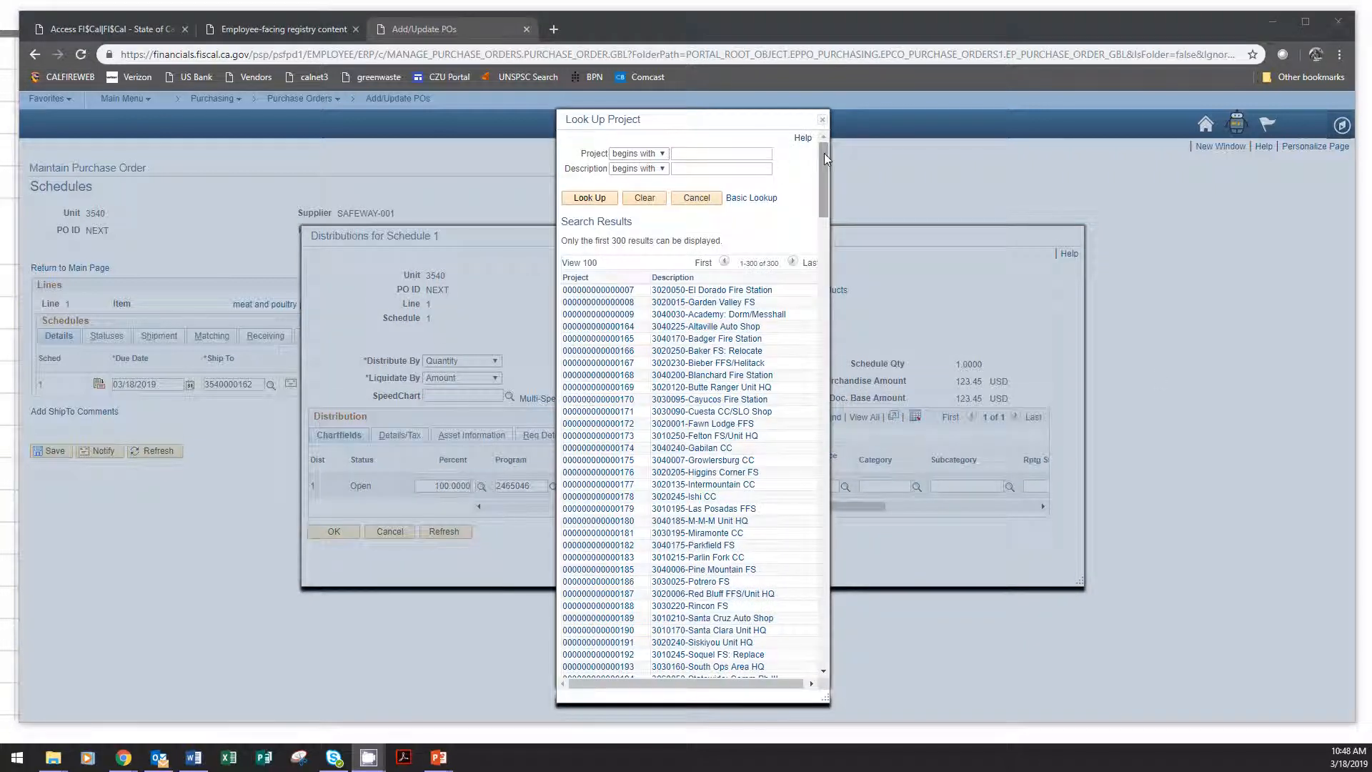
pyautogui.moveTo(824, 162); pyautogui.dragTo(831, 337)
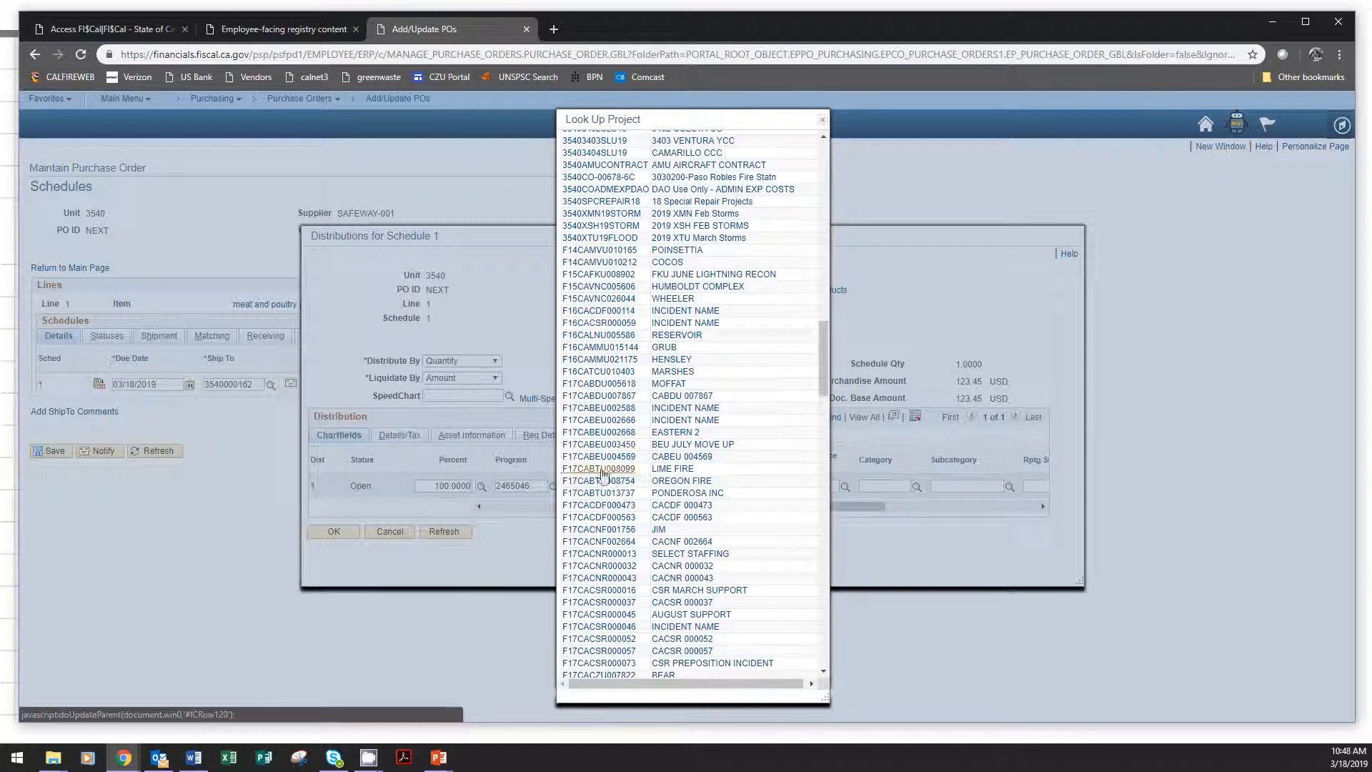
pyautogui.scroll(-1, 618, 599)
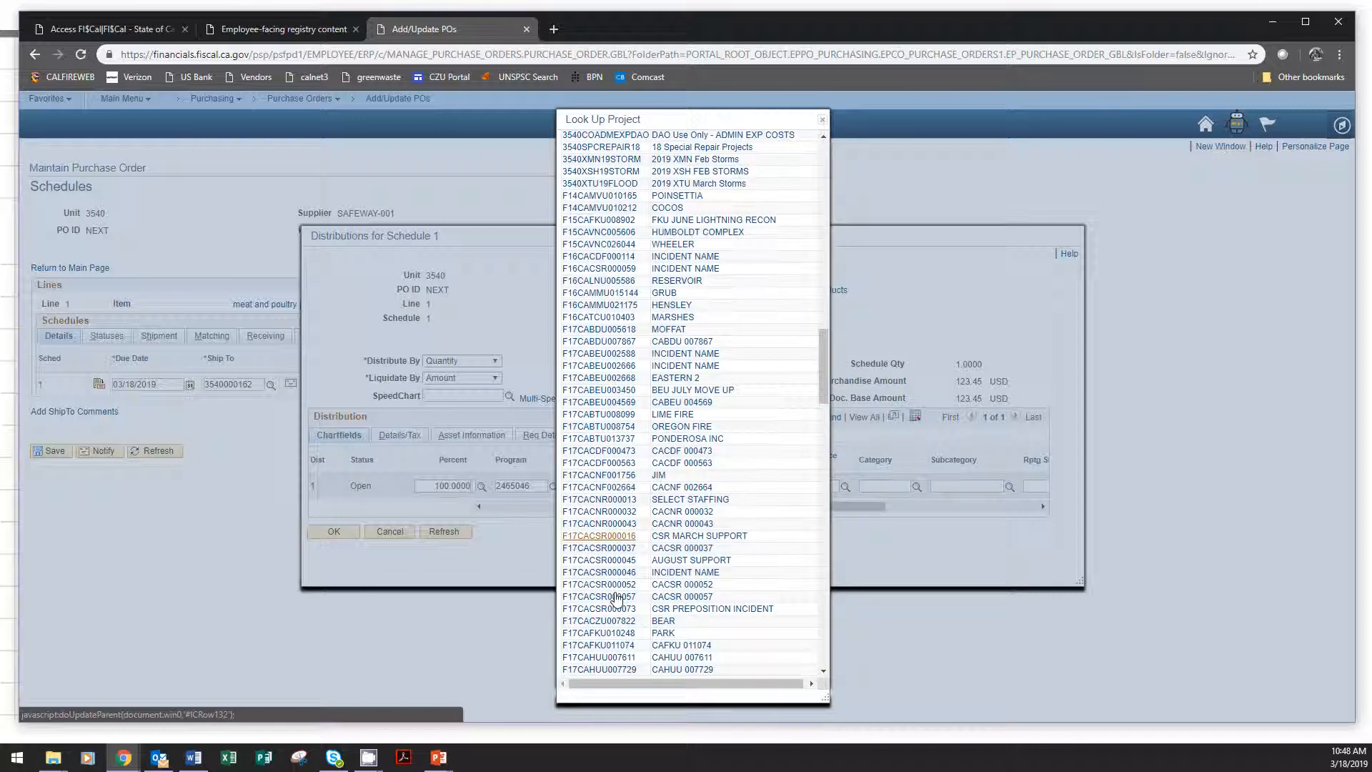
pyautogui.scroll(-1, 618, 599)
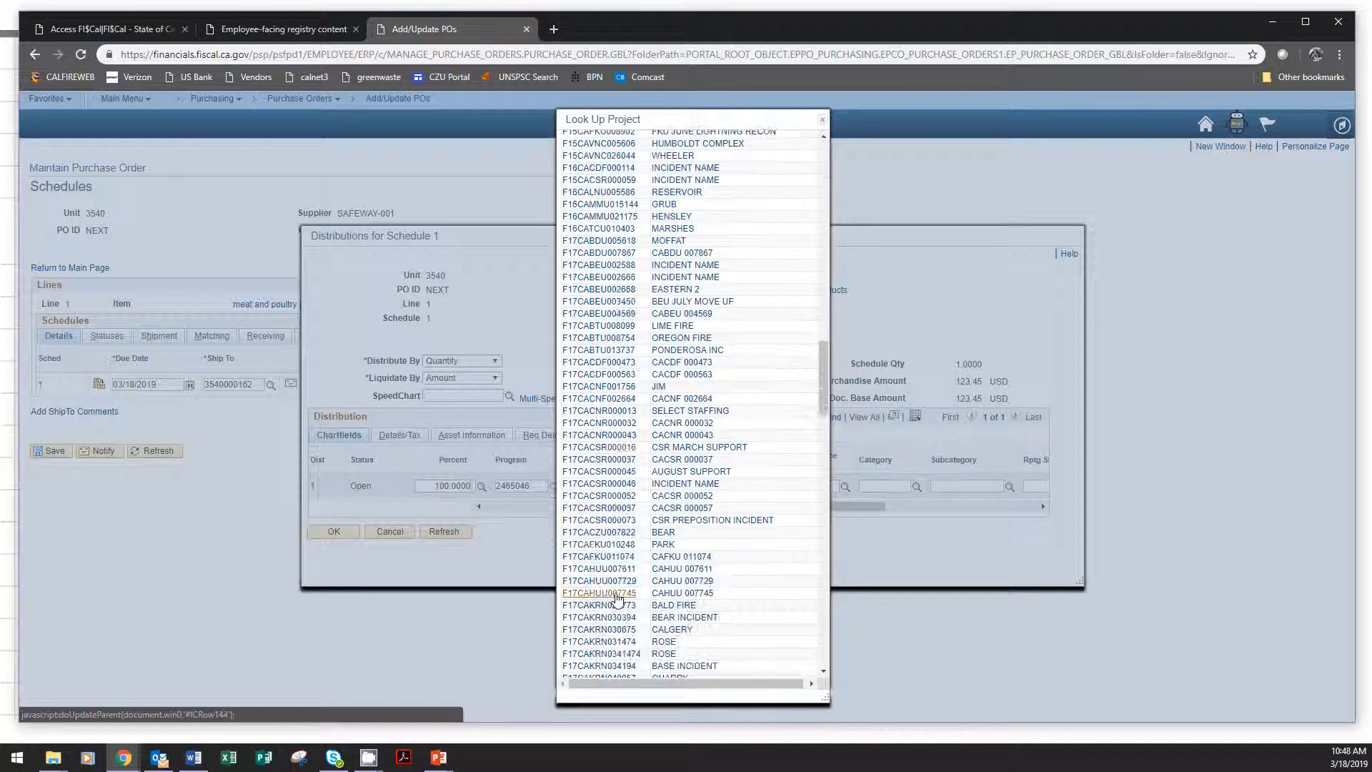
pyautogui.click(619, 533)
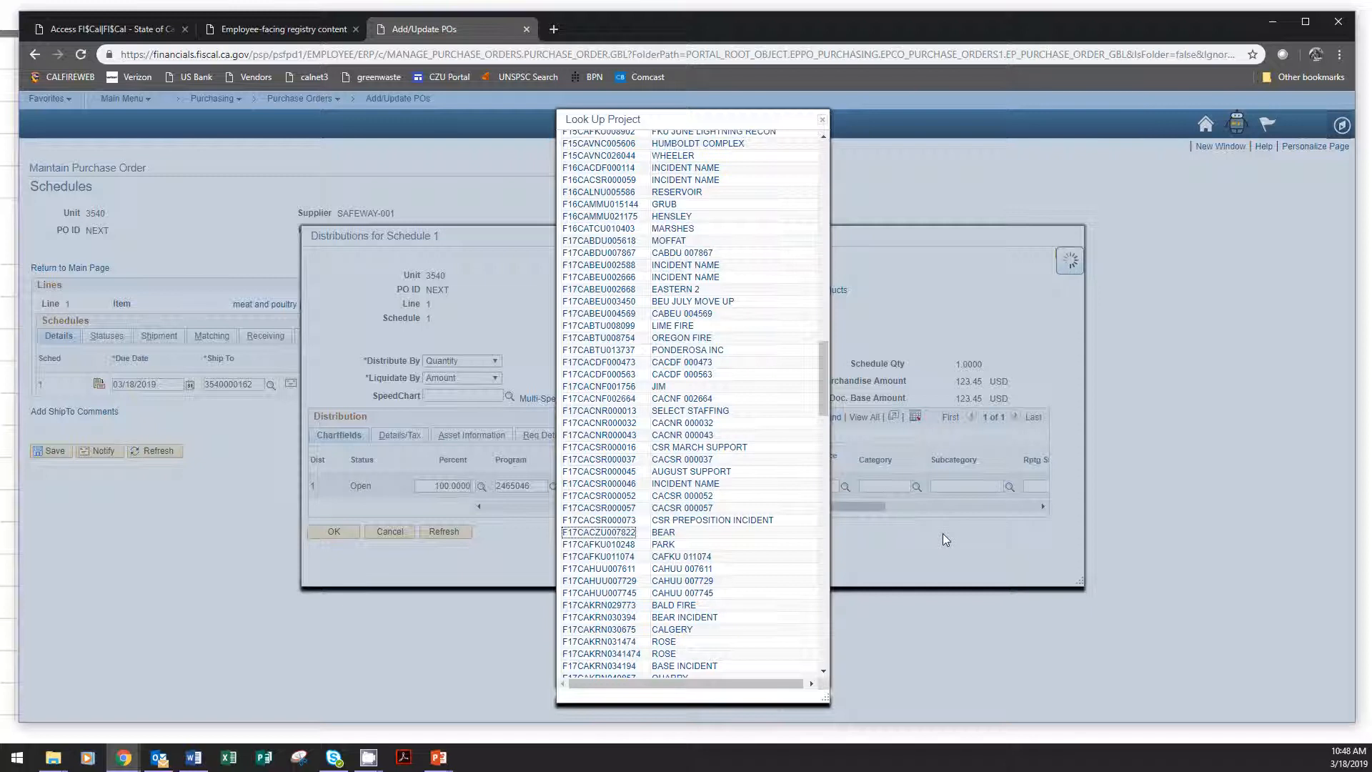
# Set the meat and poultry distribution's activity to 01 and its reporting structure to 35401701.
pyautogui.click(737, 484)
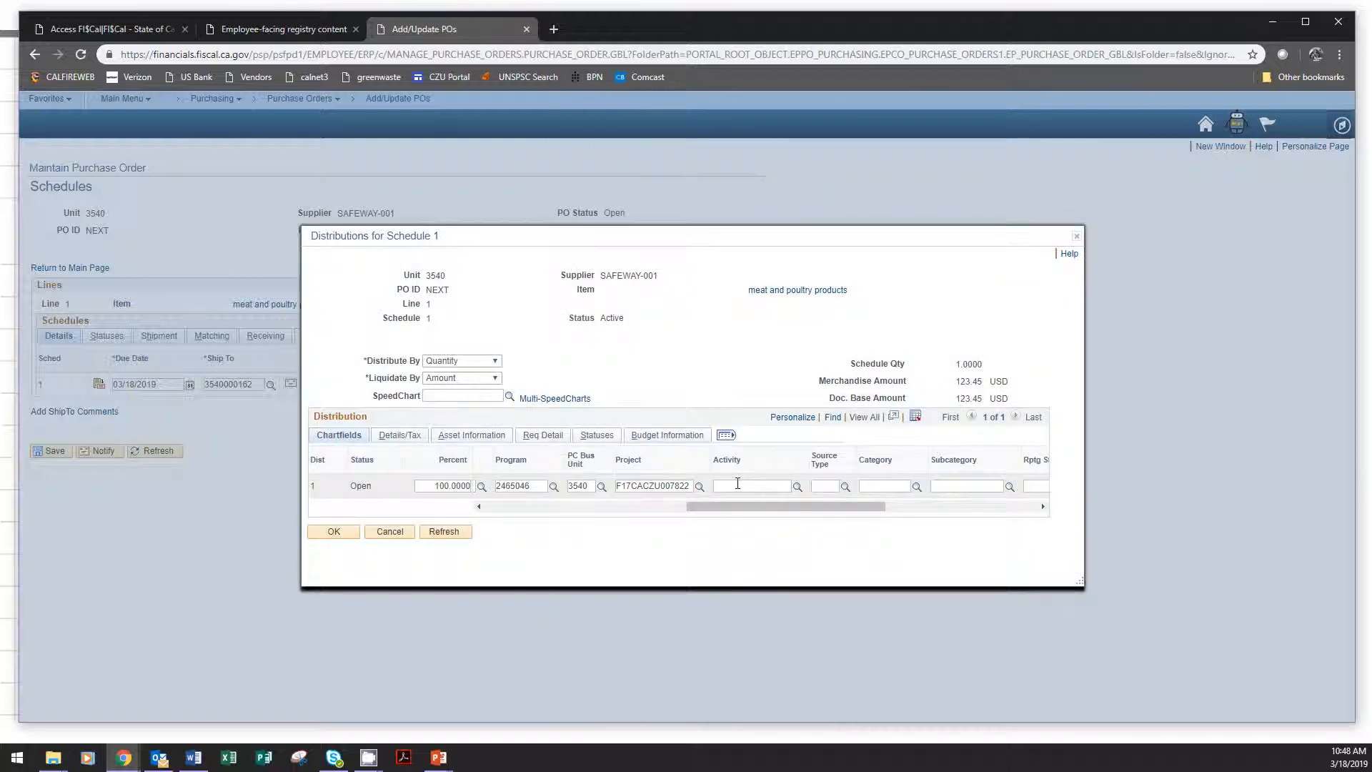
pyautogui.moveTo(796, 505); pyautogui.dragTo(868, 493)
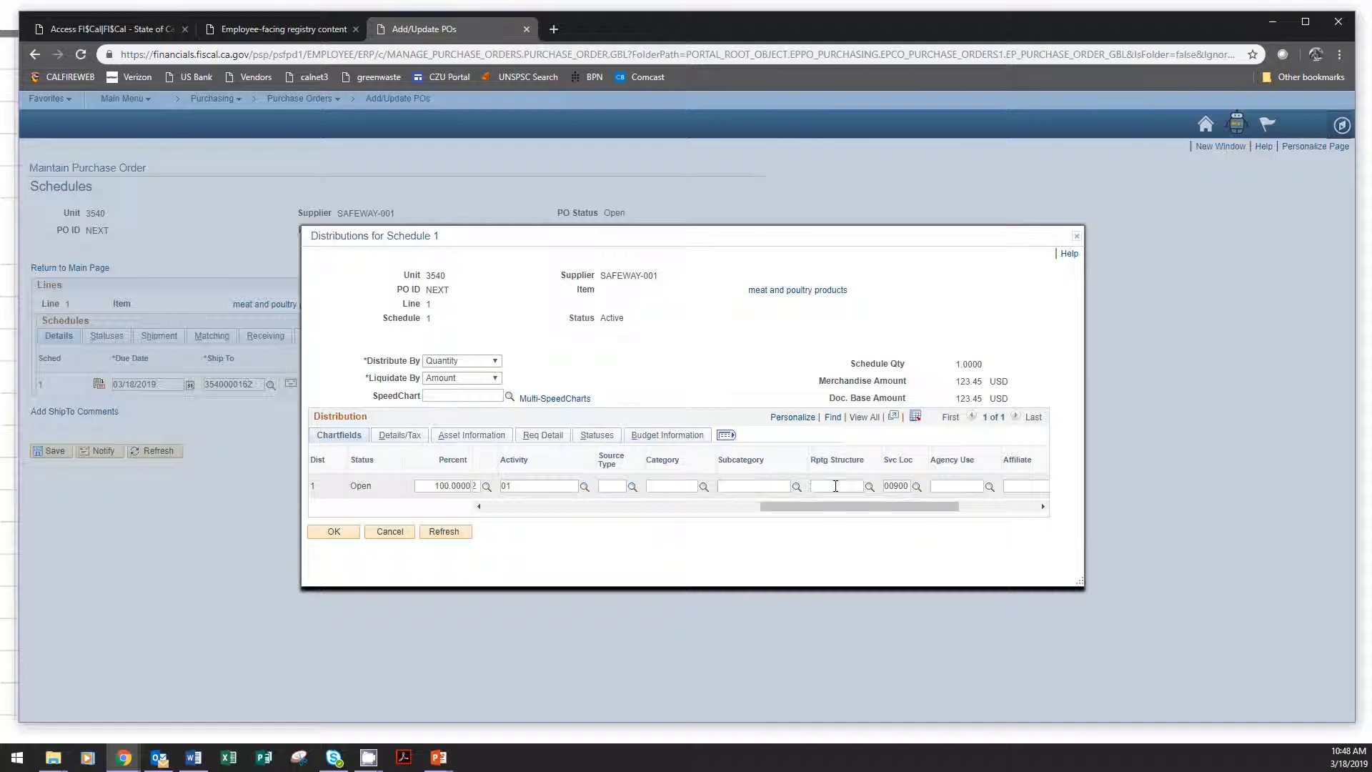
pyautogui.moveTo(772, 506)
pyautogui.mouseDown()
pyautogui.moveTo(693, 508)
pyautogui.moveTo(795, 506)
pyautogui.mouseUp()
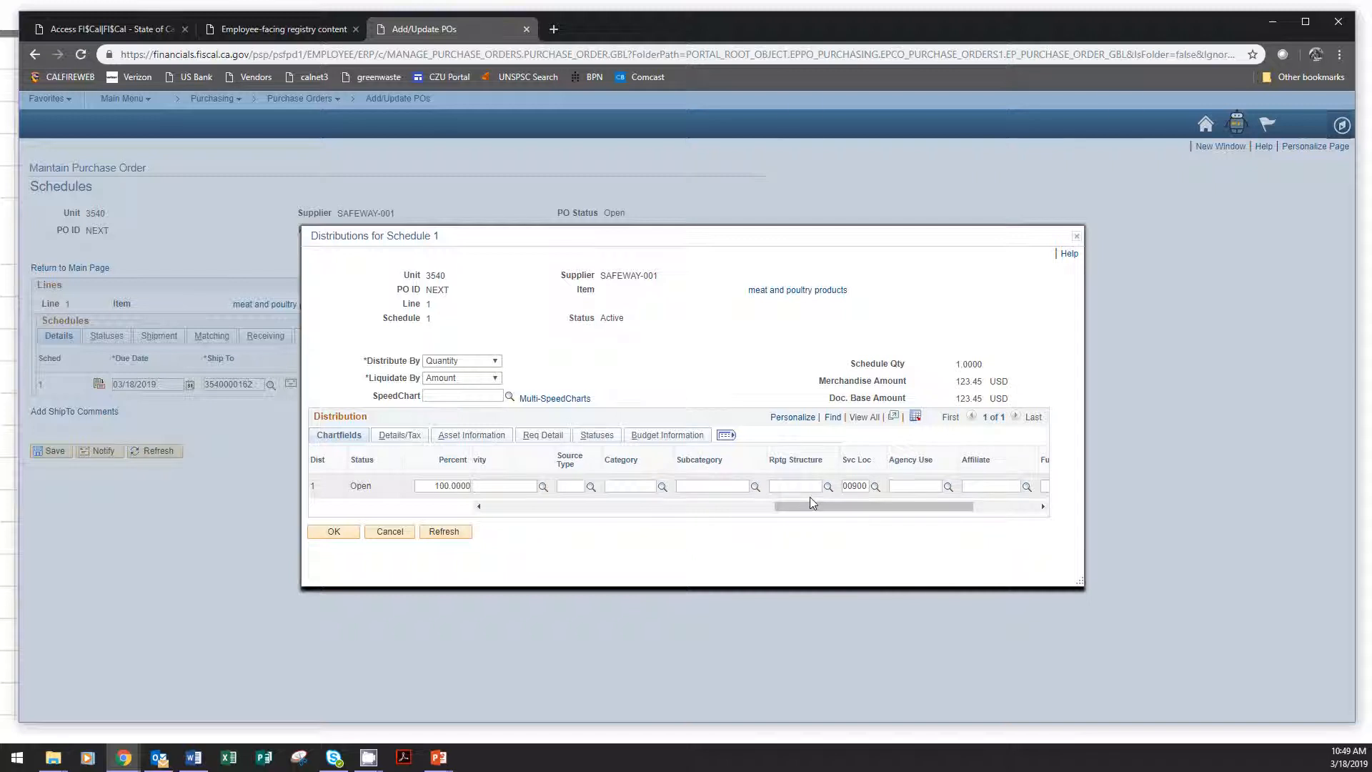
pyautogui.write('01701')
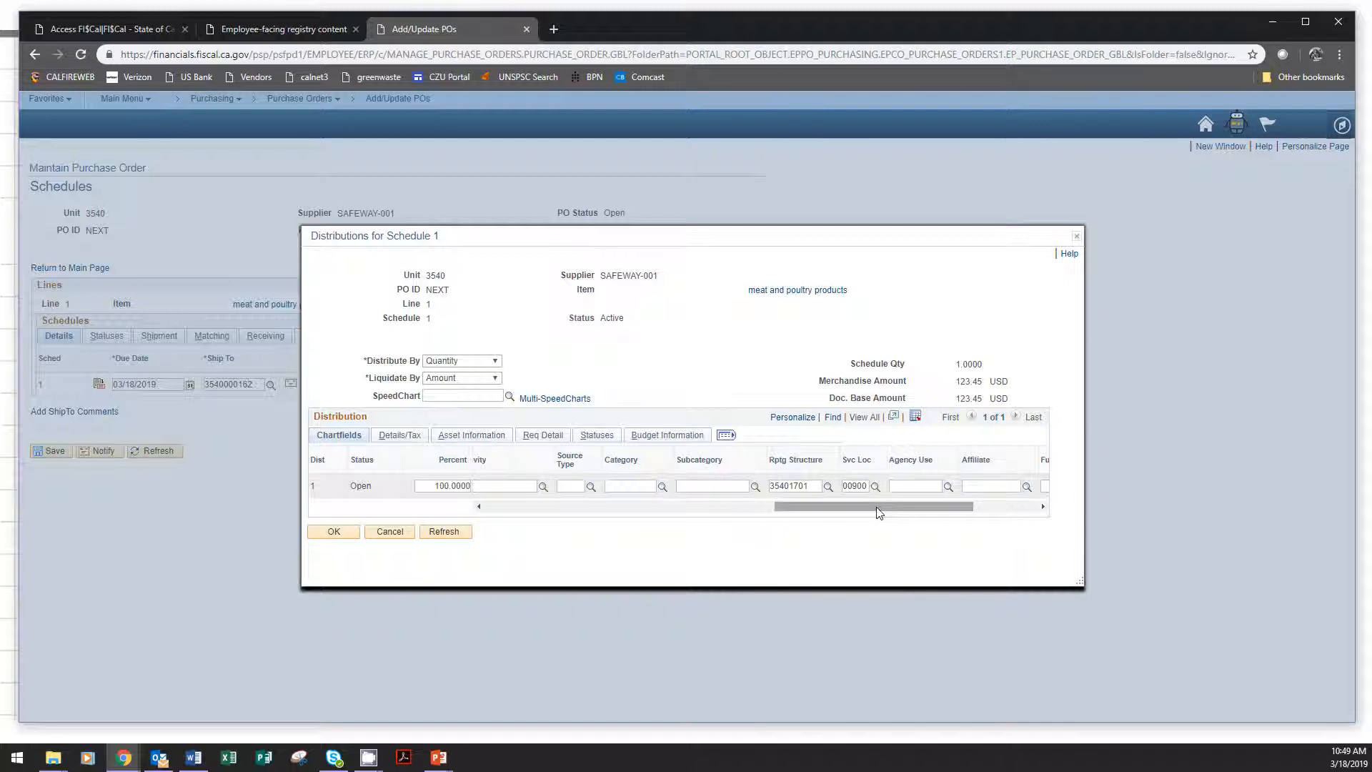
# Check all chartfields of the meat and poultry distribution, then accept them and return to the main purchase order page.
pyautogui.moveTo(879, 512); pyautogui.dragTo(591, 509)
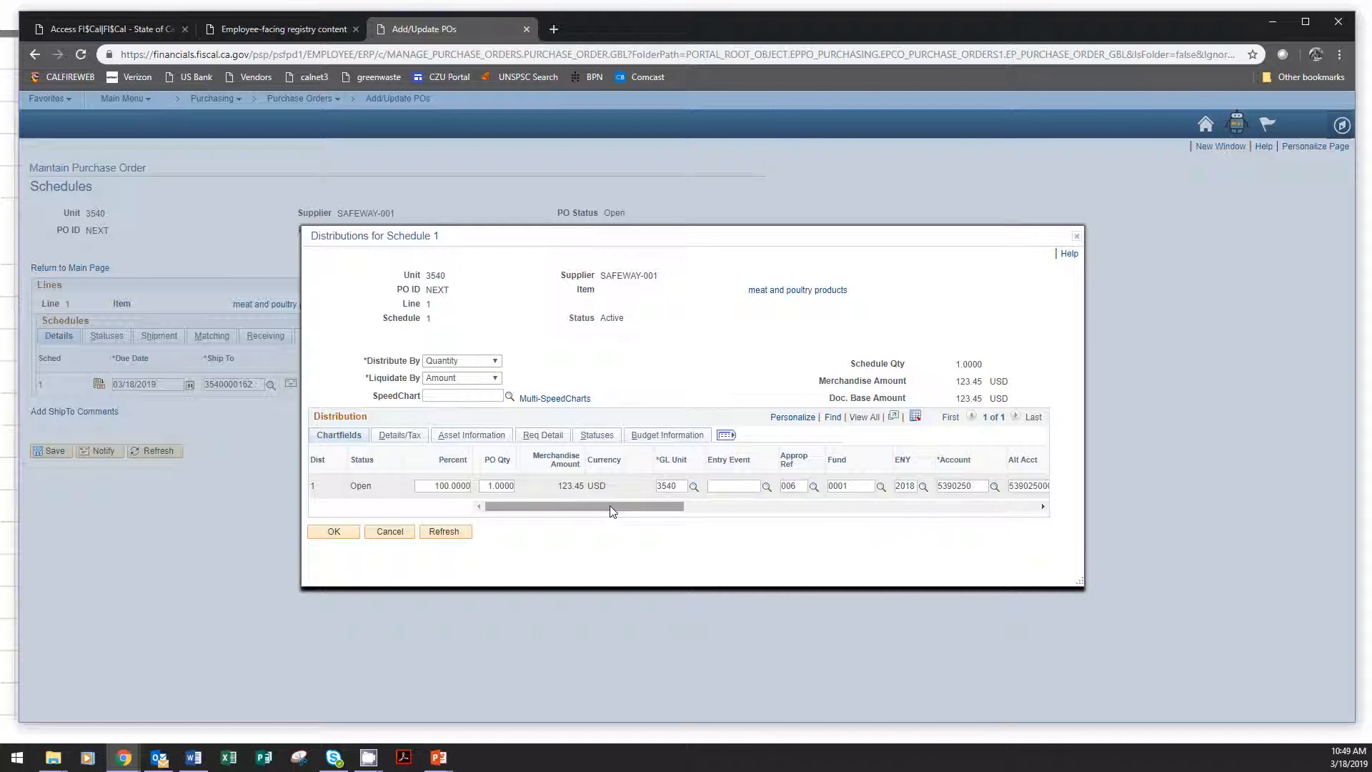
pyautogui.moveTo(611, 504); pyautogui.dragTo(907, 506)
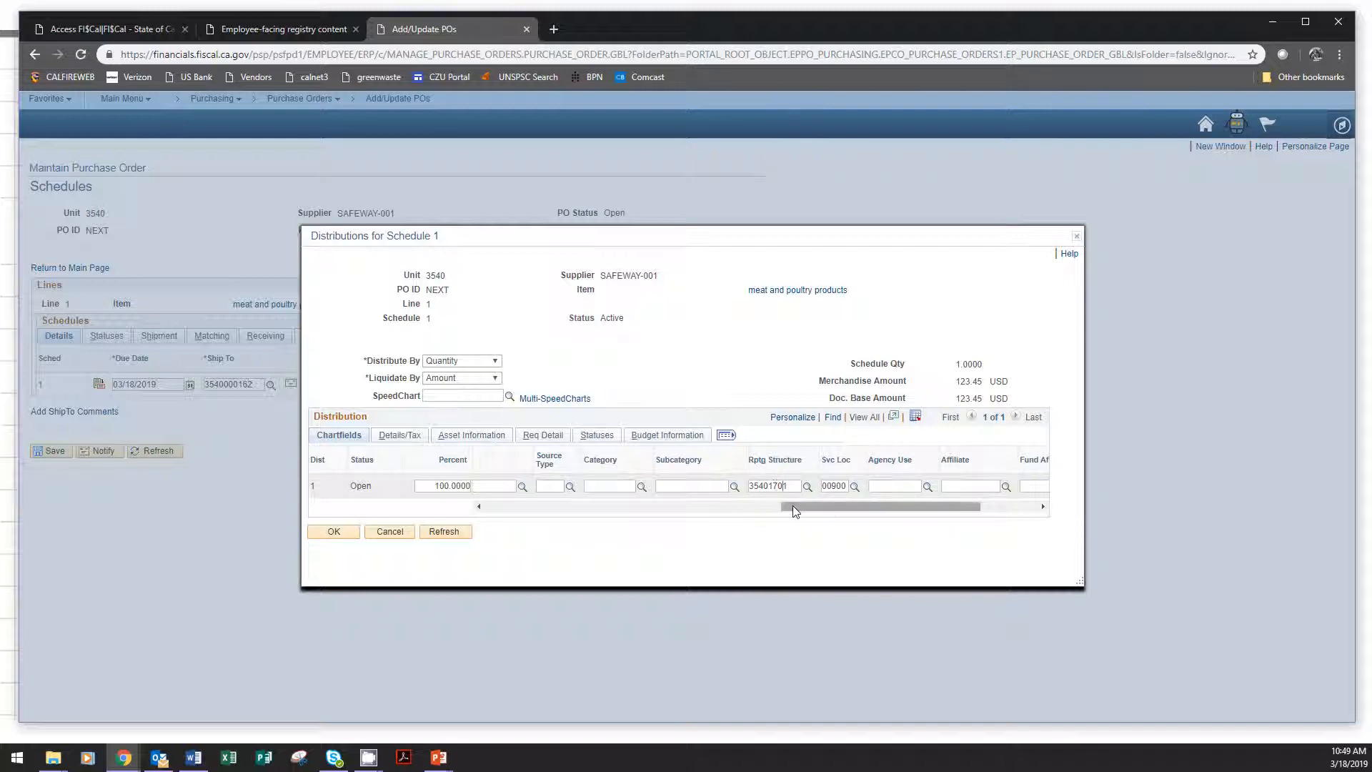
pyautogui.moveTo(790, 506); pyautogui.dragTo(840, 506)
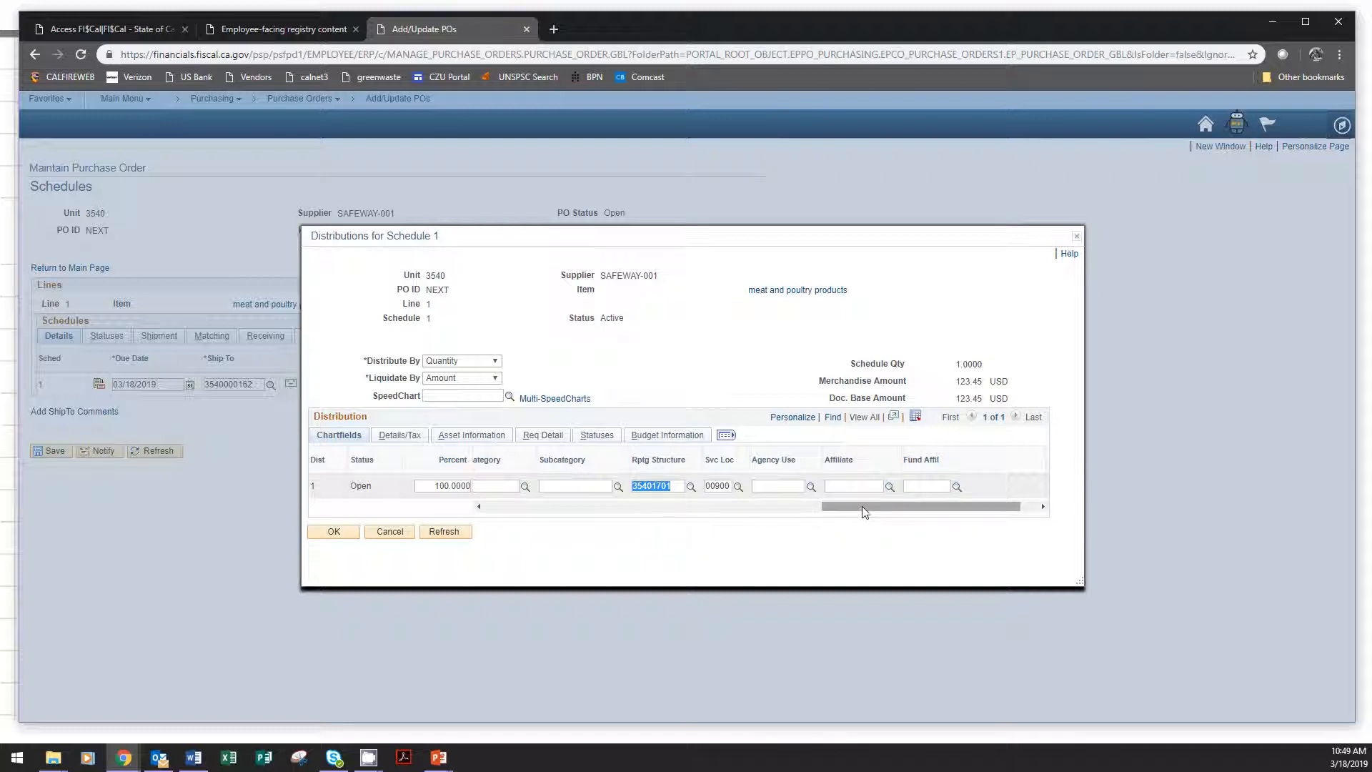
pyautogui.moveTo(862, 507); pyautogui.dragTo(792, 509)
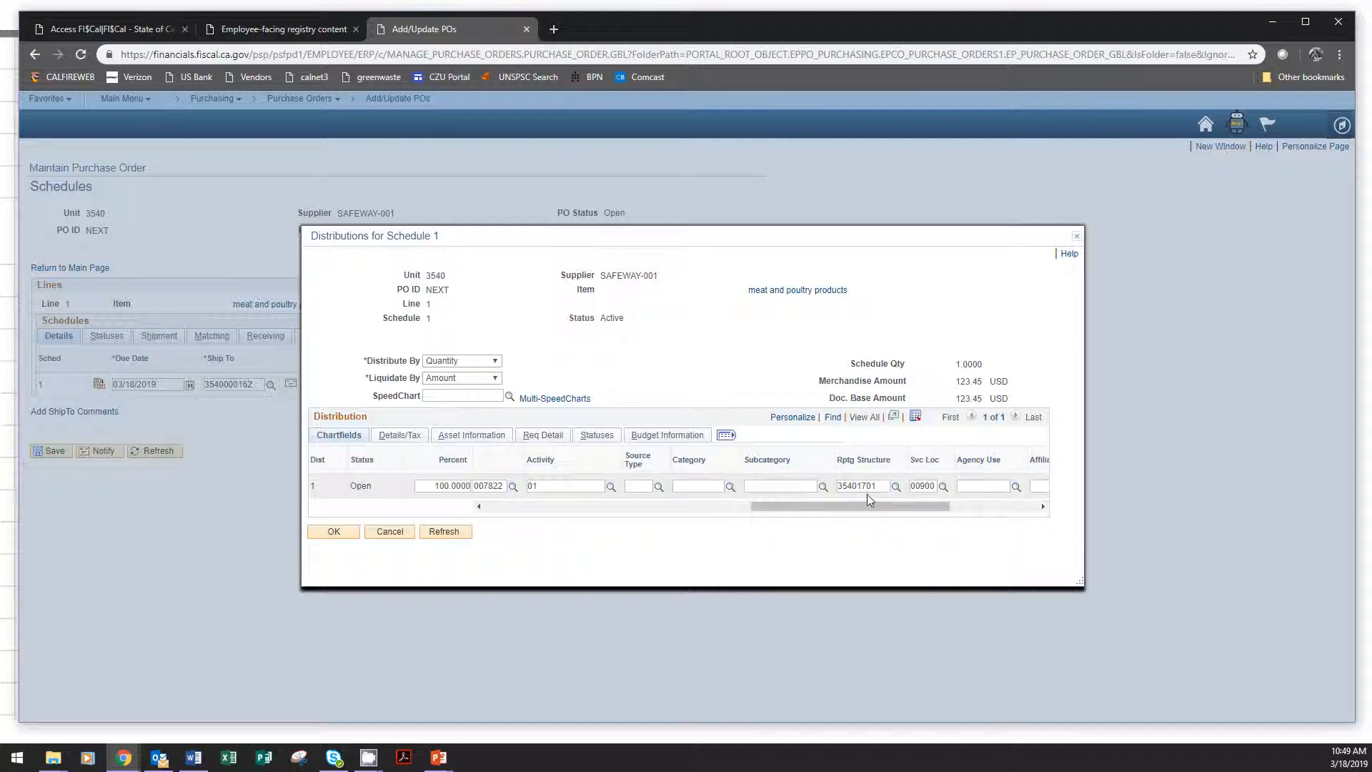
pyautogui.moveTo(853, 508); pyautogui.dragTo(547, 505)
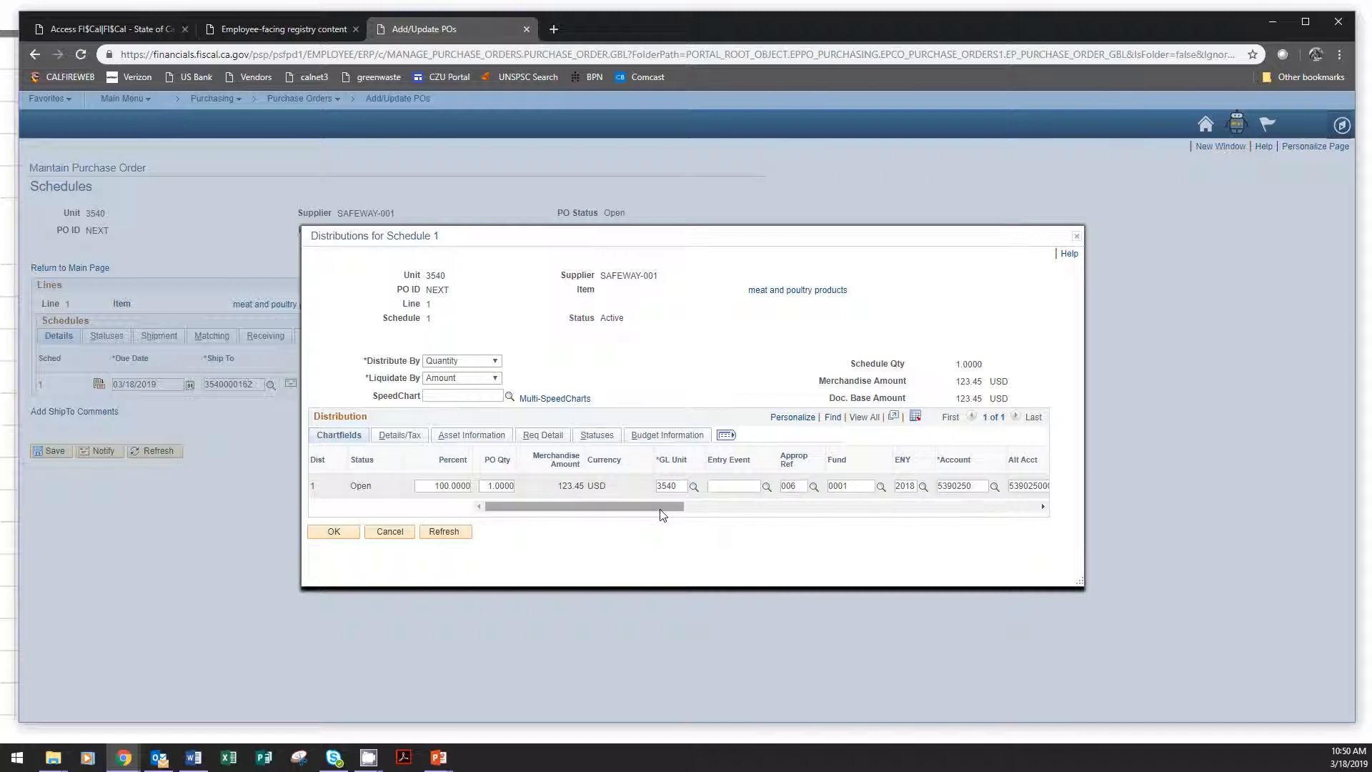
pyautogui.click(824, 512)
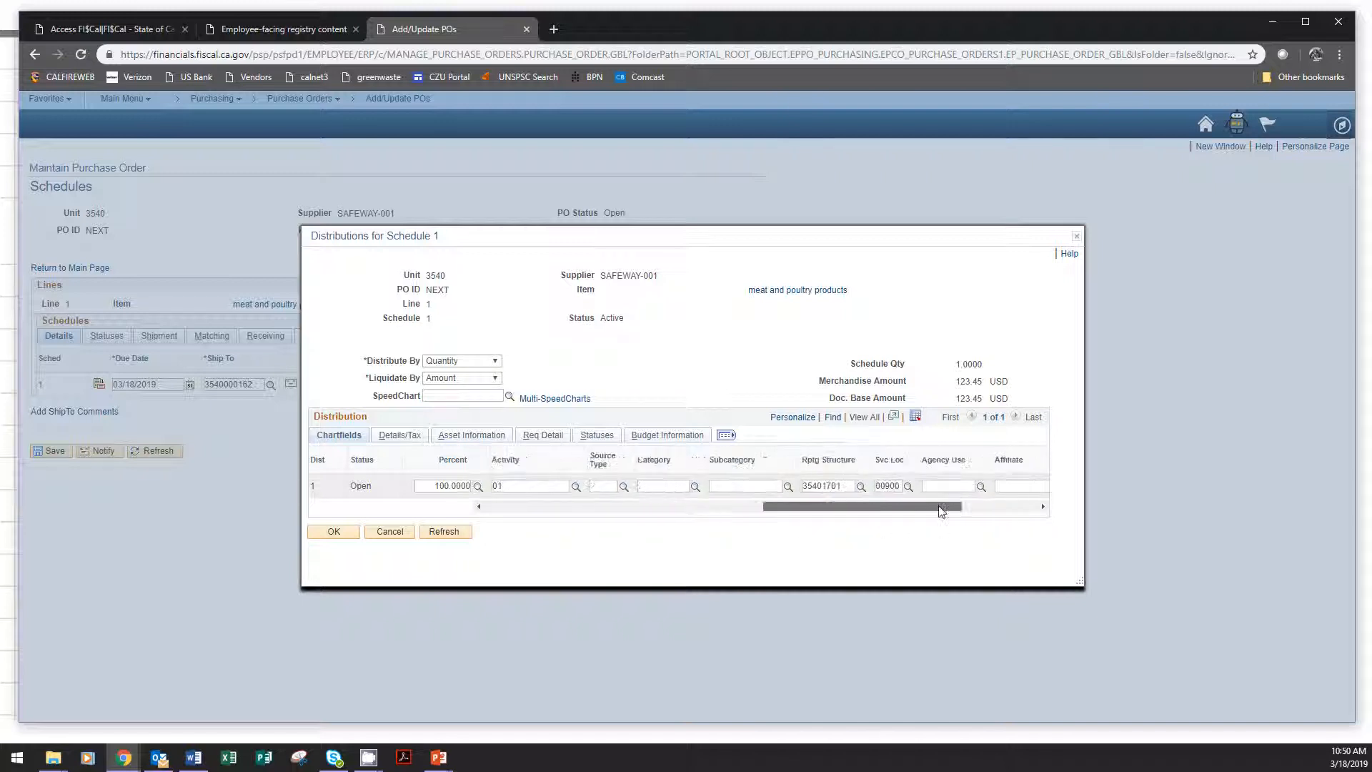
pyautogui.moveTo(826, 508); pyautogui.dragTo(533, 509)
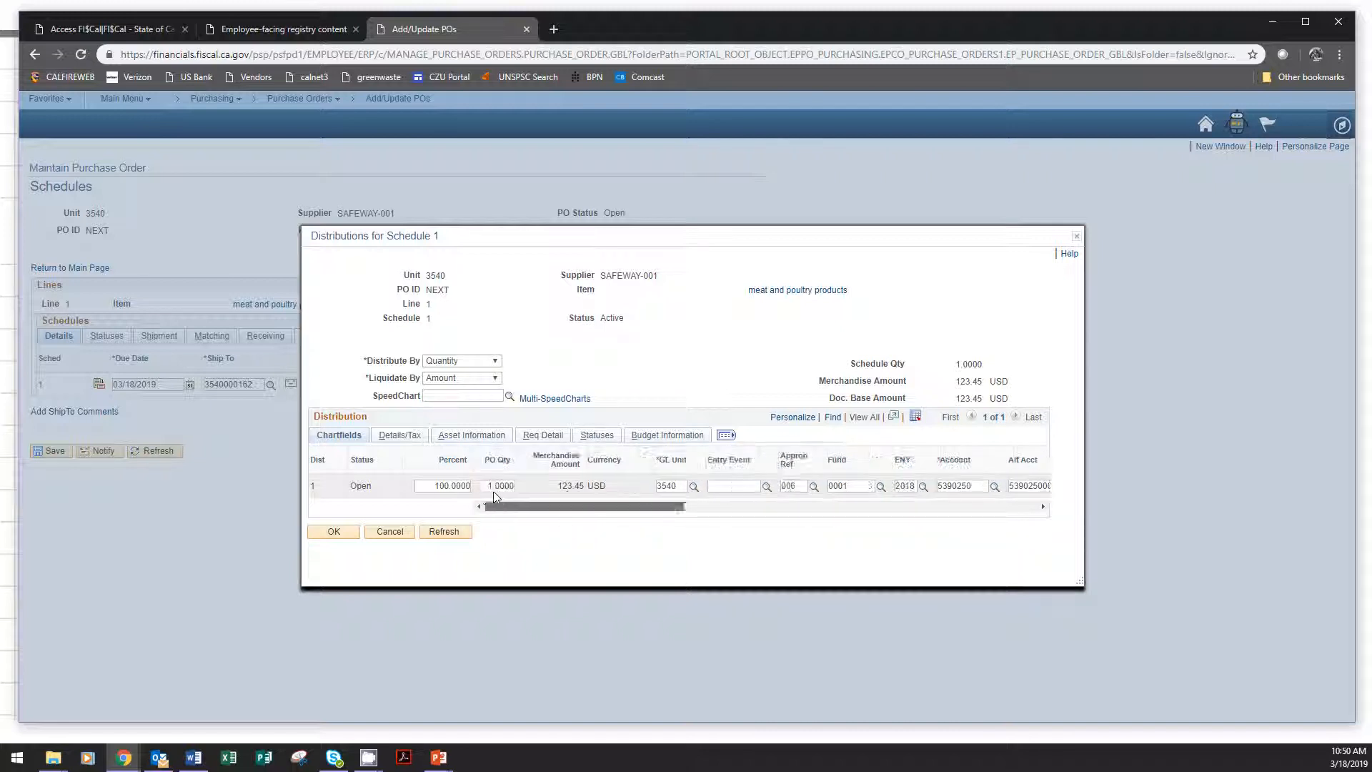
pyautogui.click(340, 533)
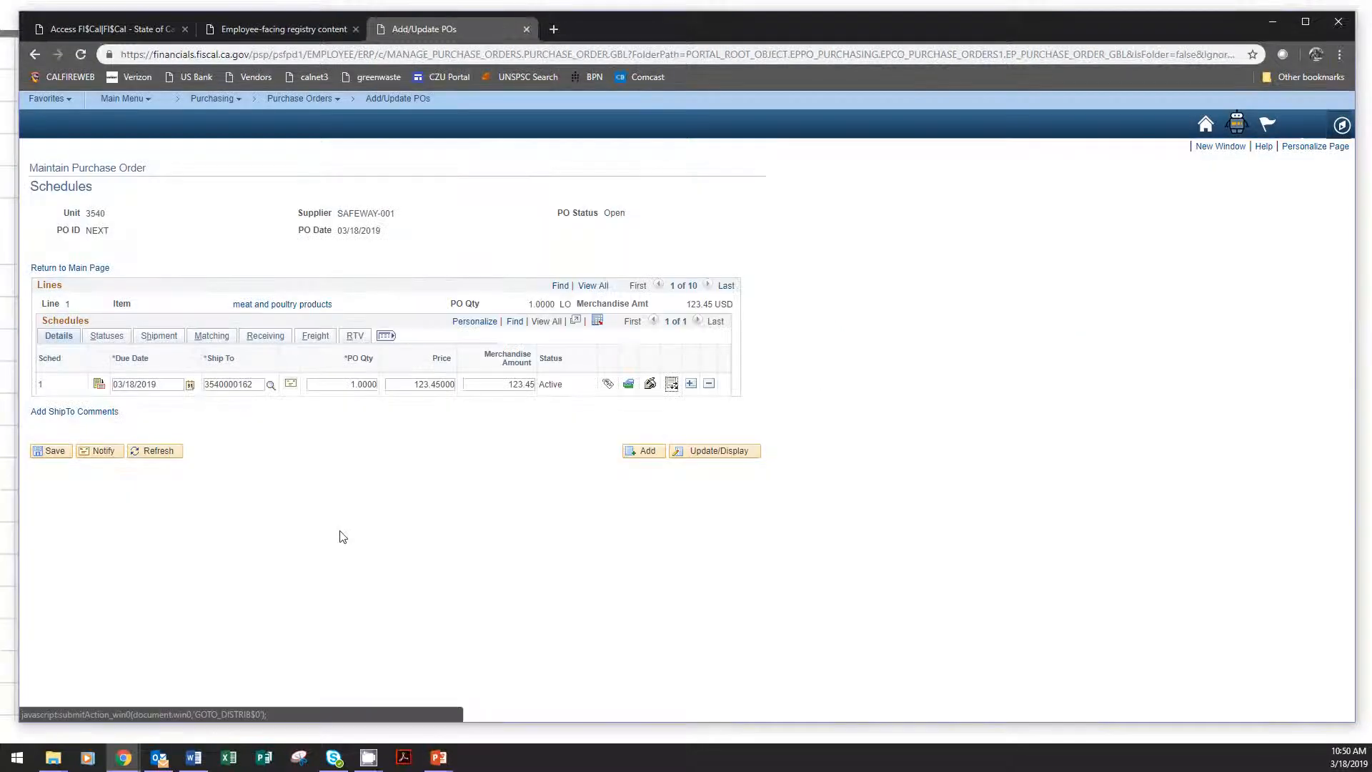
pyautogui.click(89, 268)
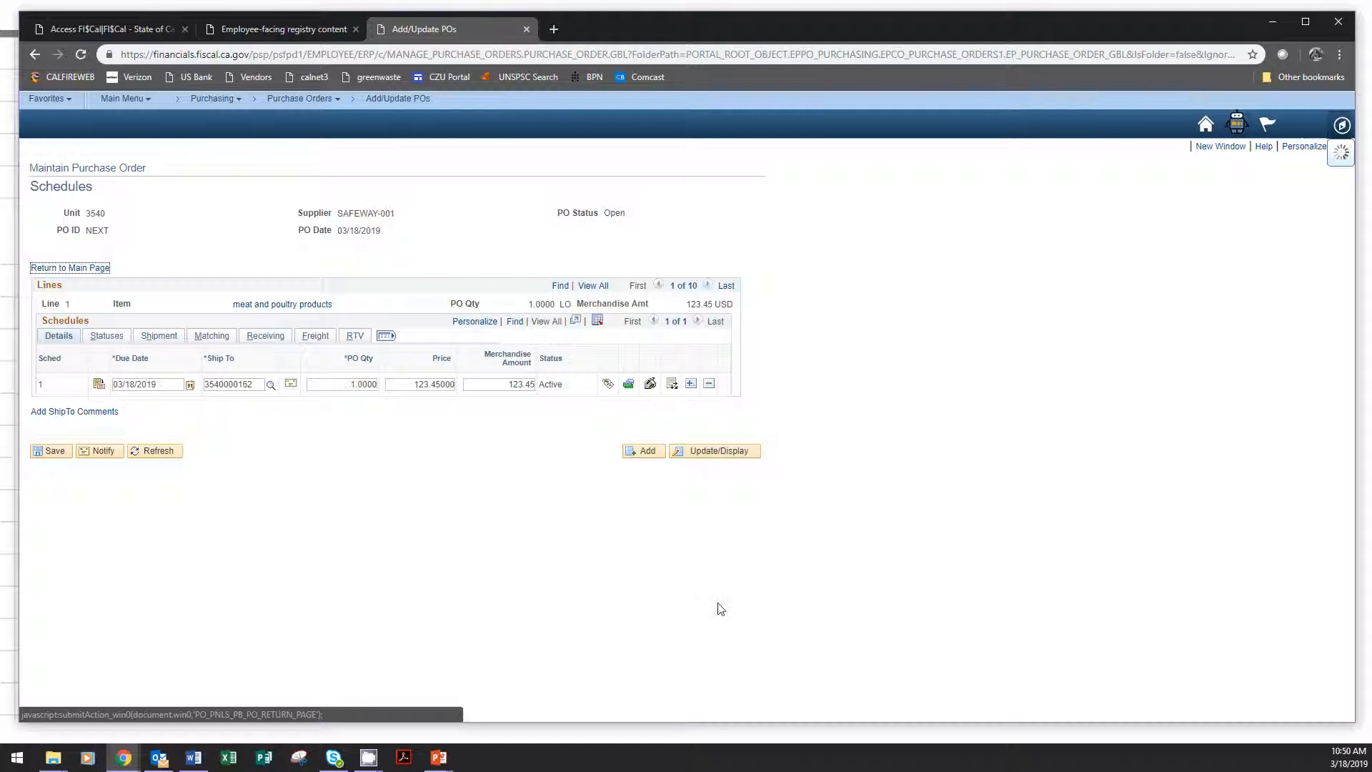
# Consult the example slide for the third line's split, then open the dairy and eggs schedule distributions and check their default chartfields.
pyautogui.scroll(-4, 990, 530)
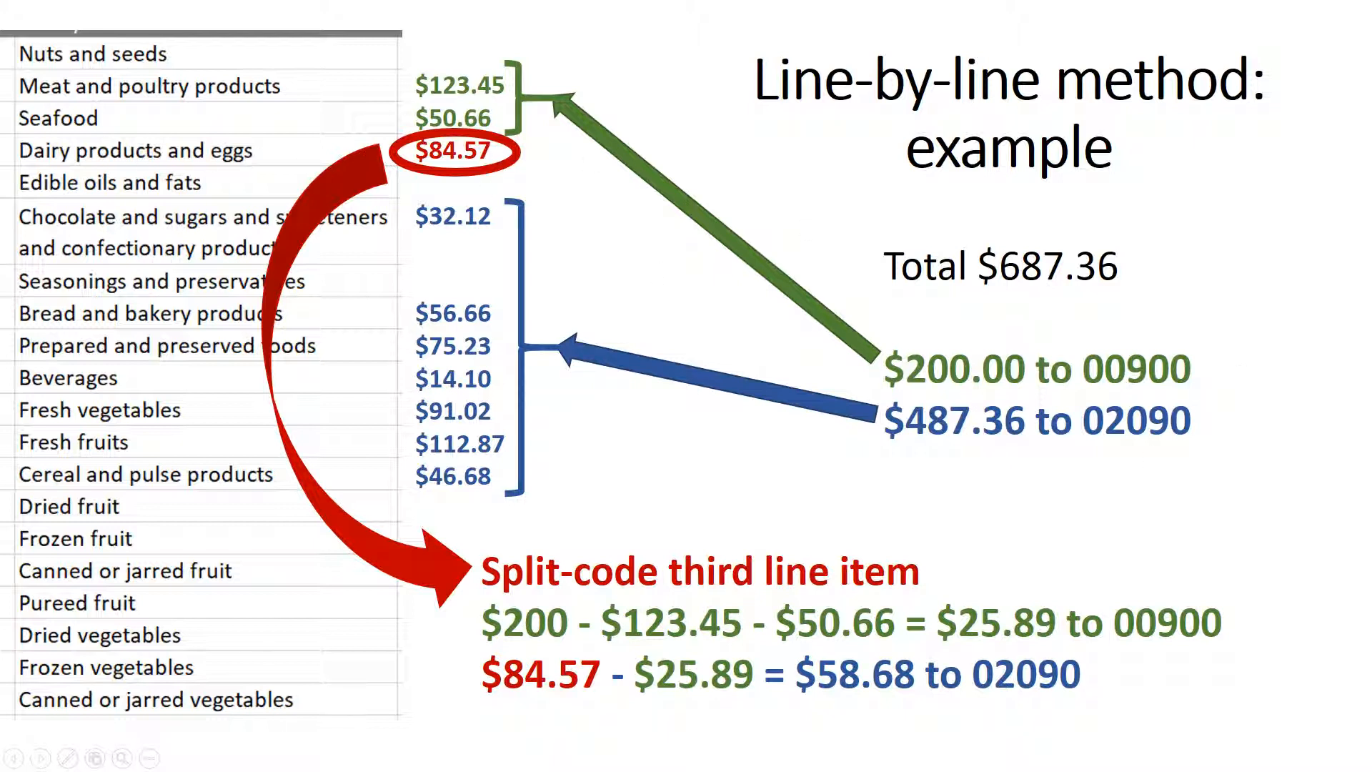
pyautogui.hotkey('alt', 'Tab')
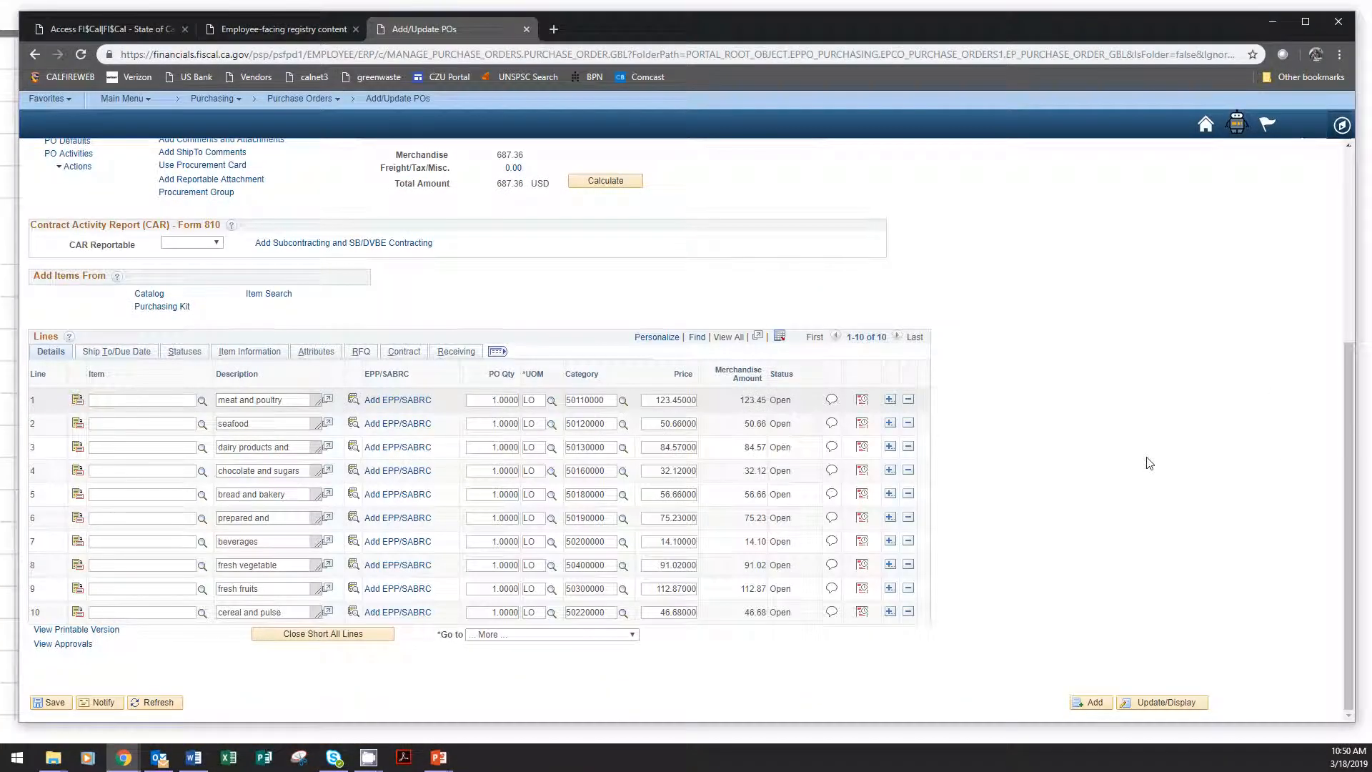
pyautogui.click(863, 448)
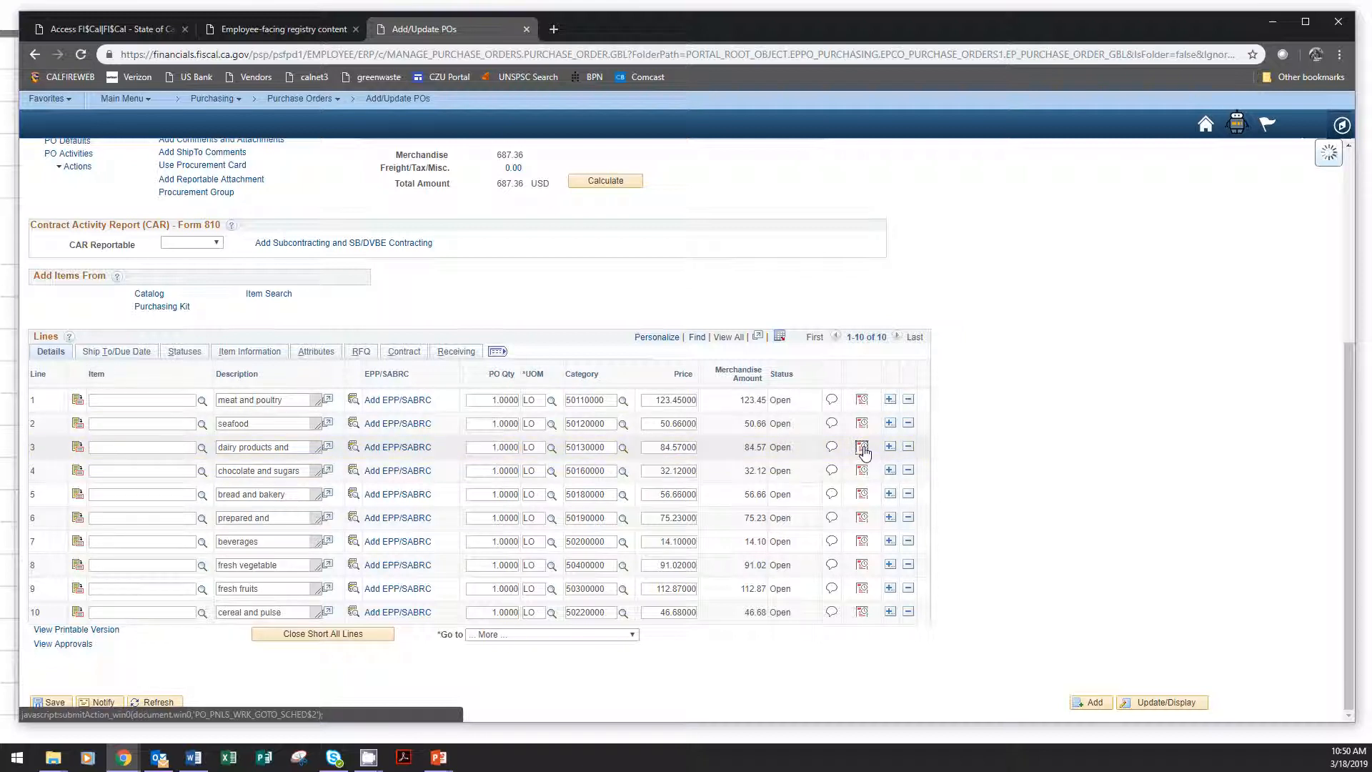
pyautogui.click(673, 384)
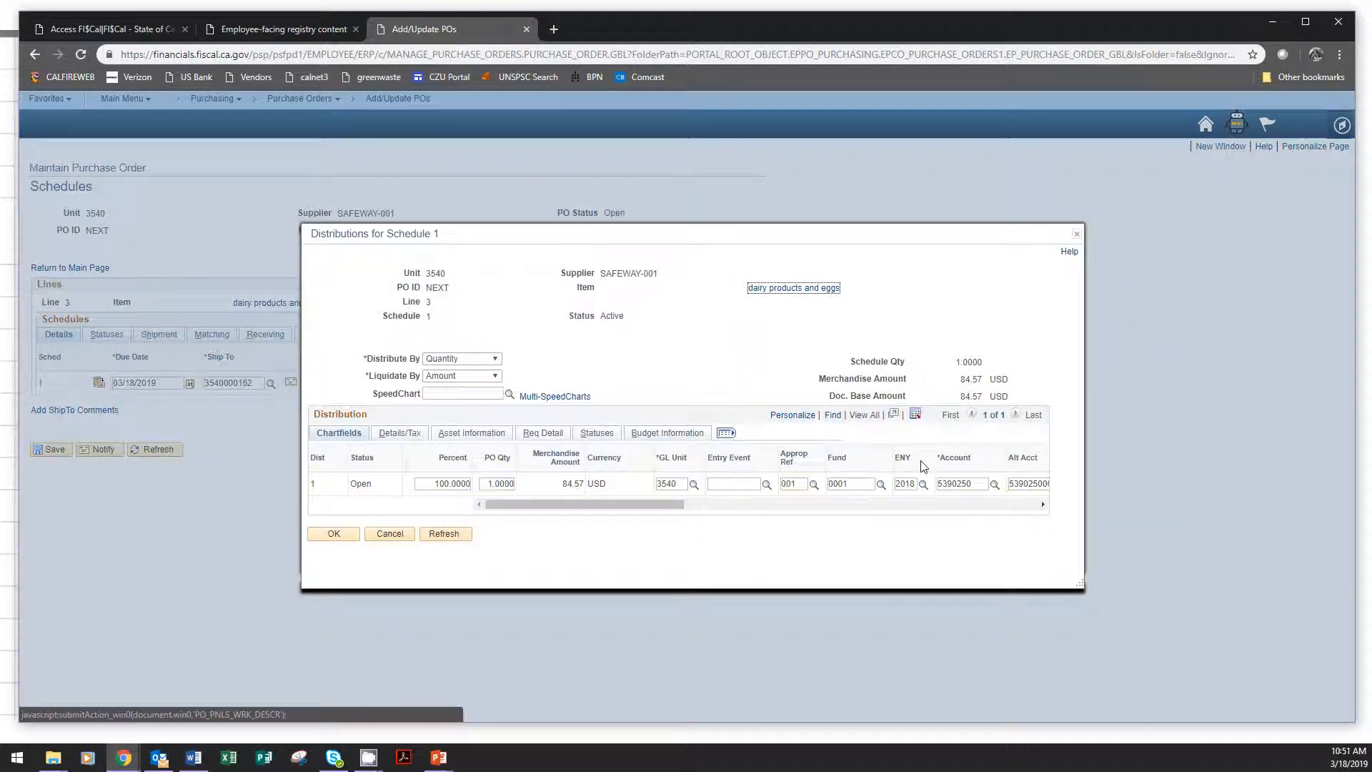
pyautogui.moveTo(686, 509); pyautogui.dragTo(958, 509)
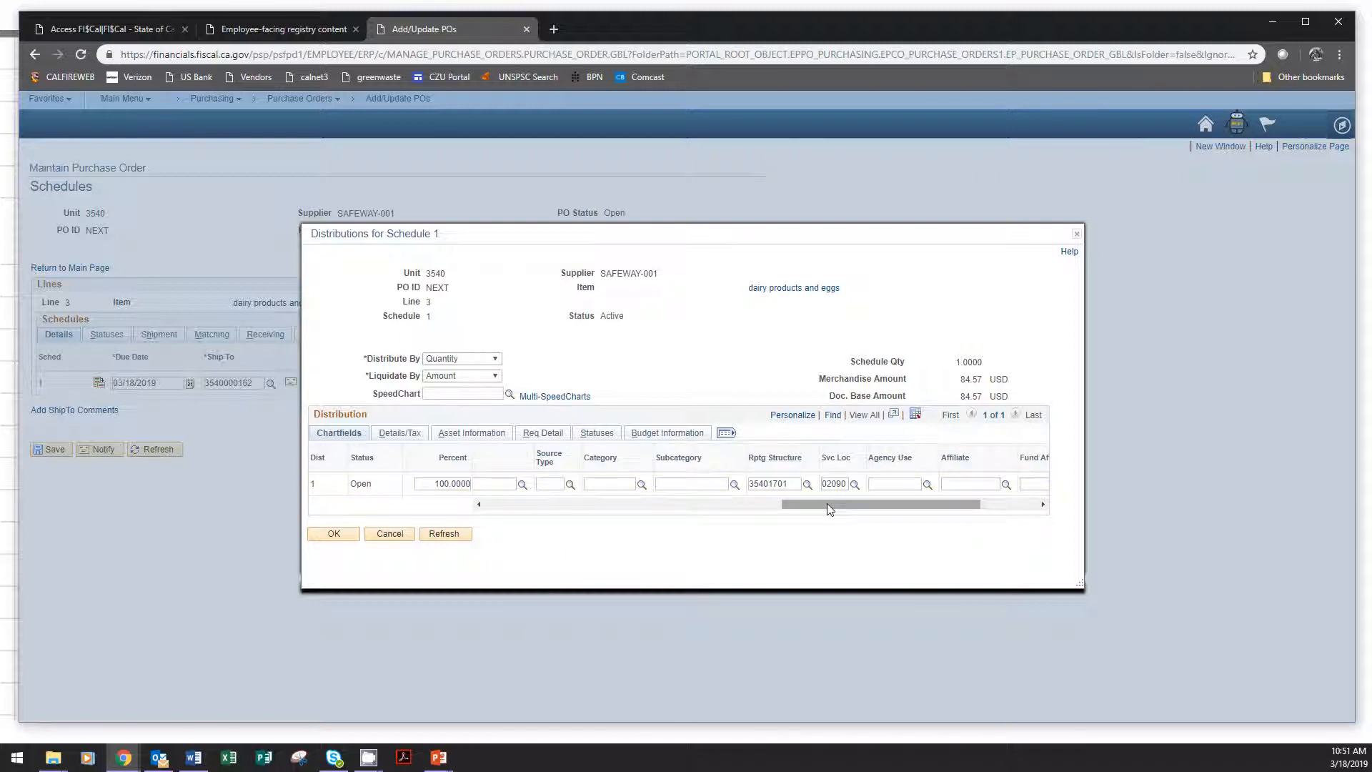
pyautogui.moveTo(829, 508); pyautogui.dragTo(532, 506)
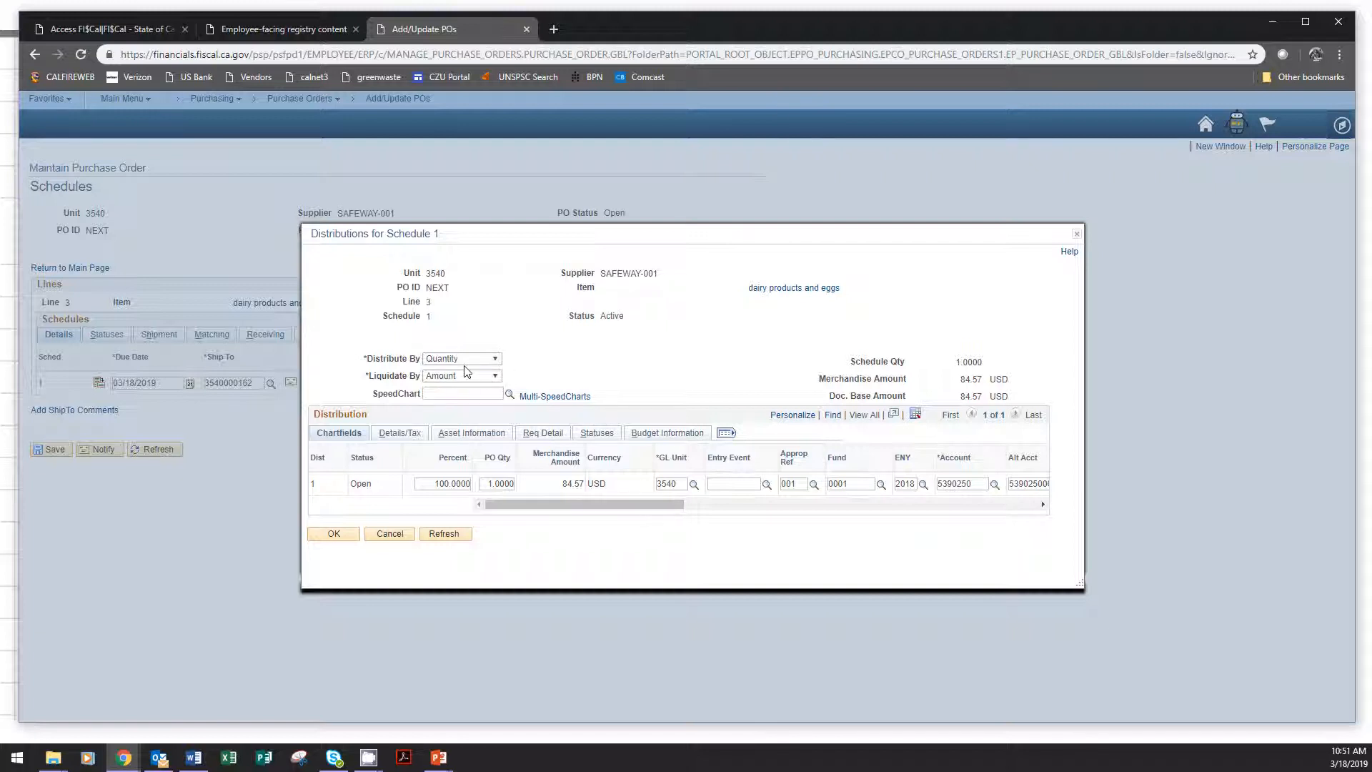
# Set the dairy and eggs schedule to distribute by Amount and add one more distribution row.
pyautogui.click(493, 359)
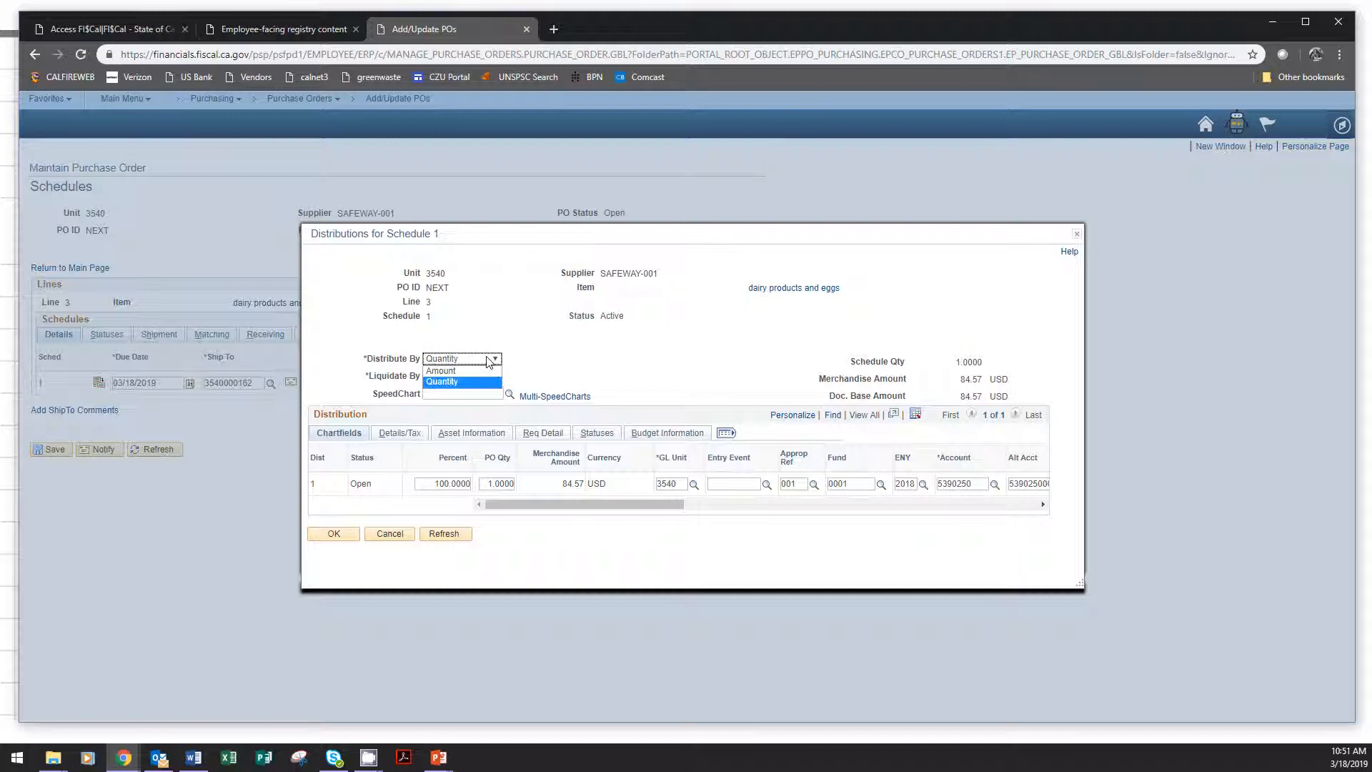
pyautogui.click(449, 370)
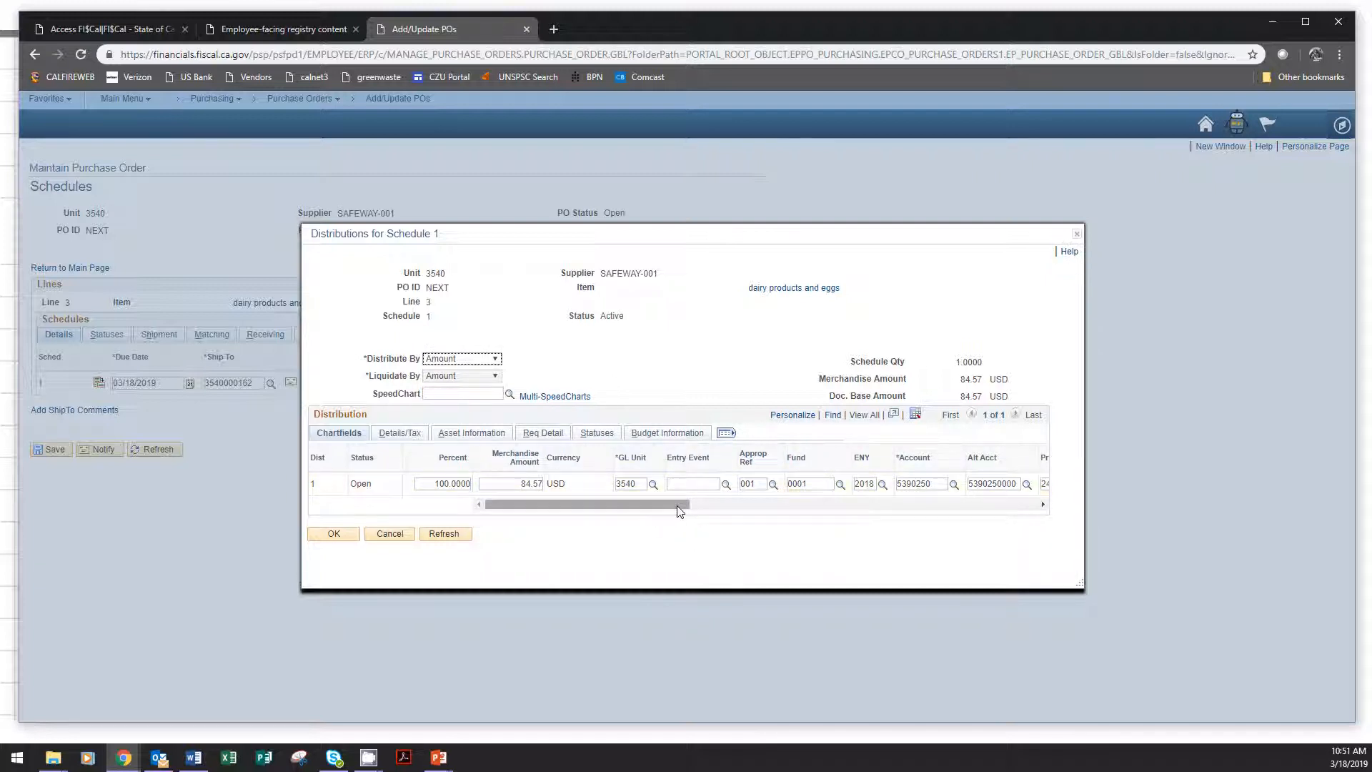
pyautogui.moveTo(679, 504); pyautogui.dragTo(803, 504)
pyautogui.click(883, 502)
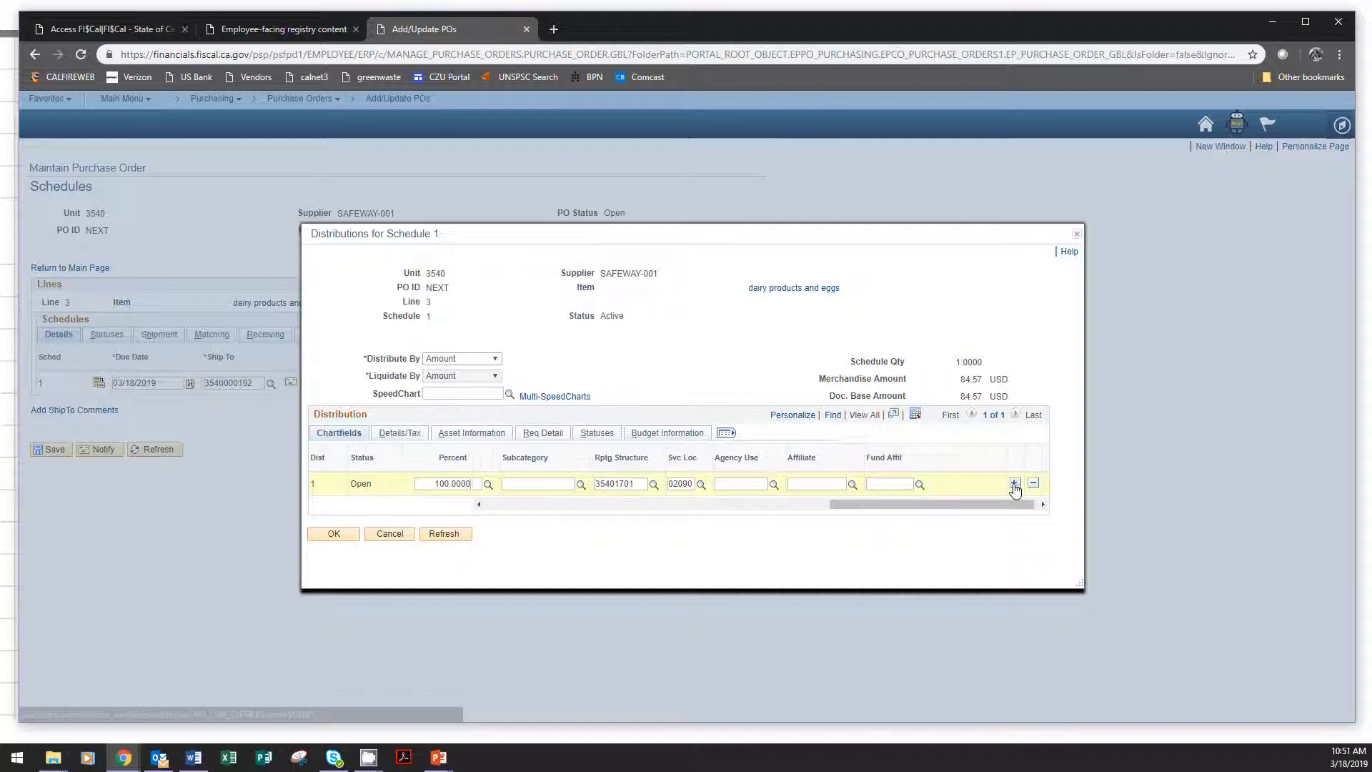
pyautogui.click(1016, 490)
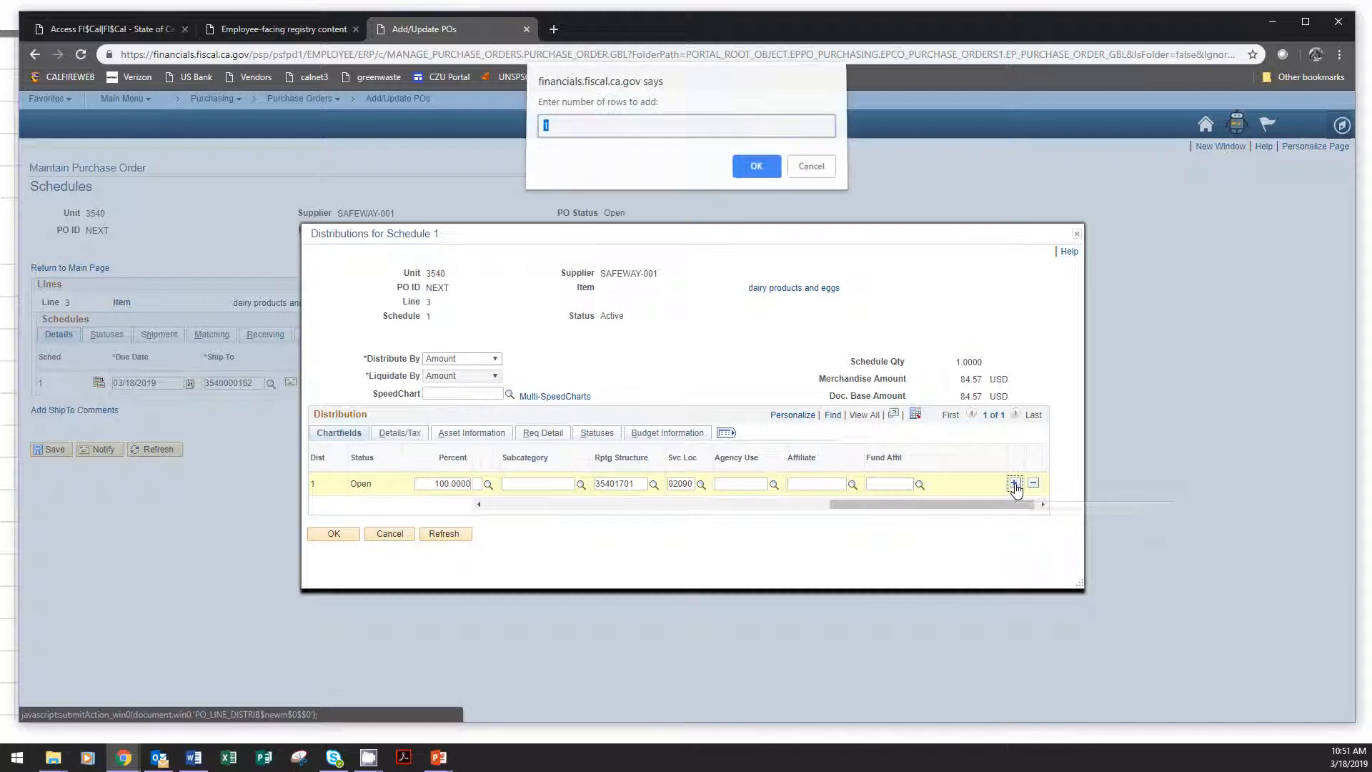
pyautogui.click(770, 175)
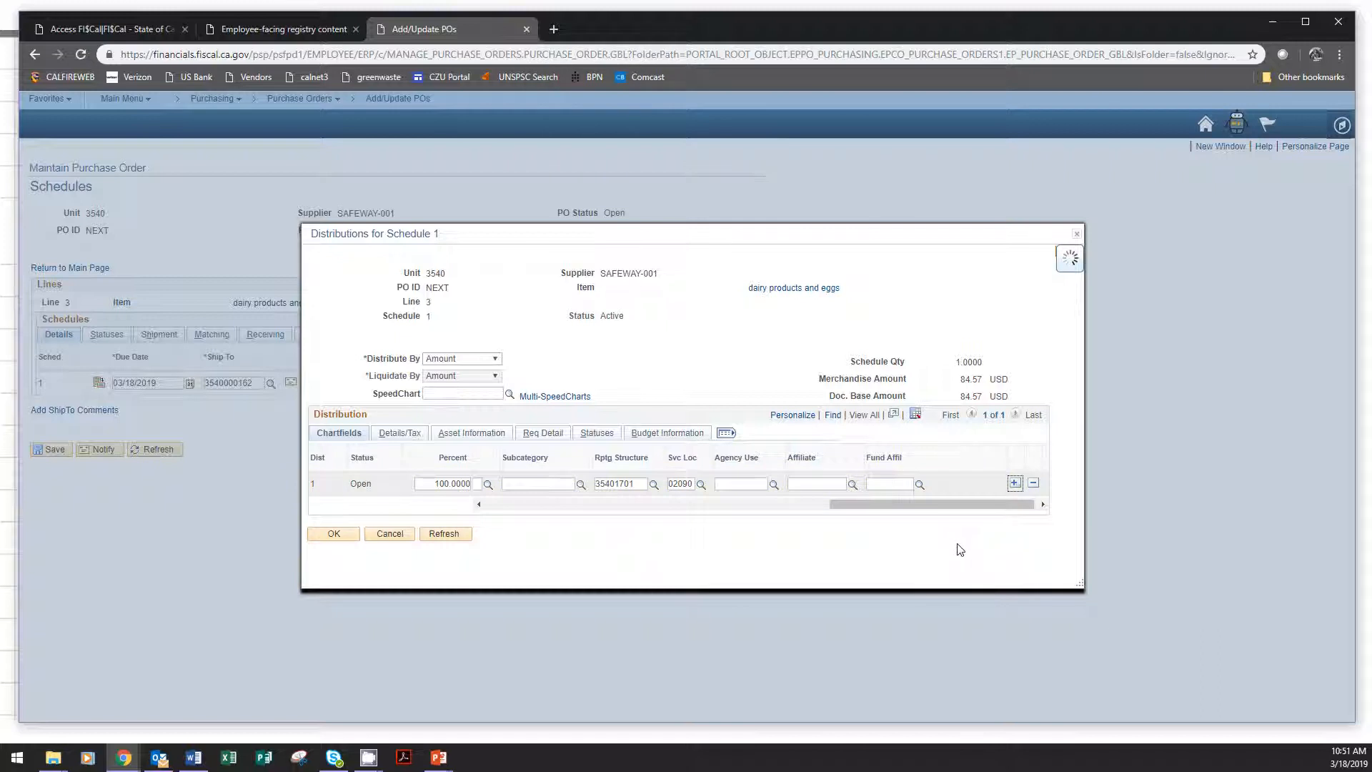
pyautogui.moveTo(976, 523); pyautogui.dragTo(928, 523)
pyautogui.moveTo(827, 519); pyautogui.dragTo(534, 519)
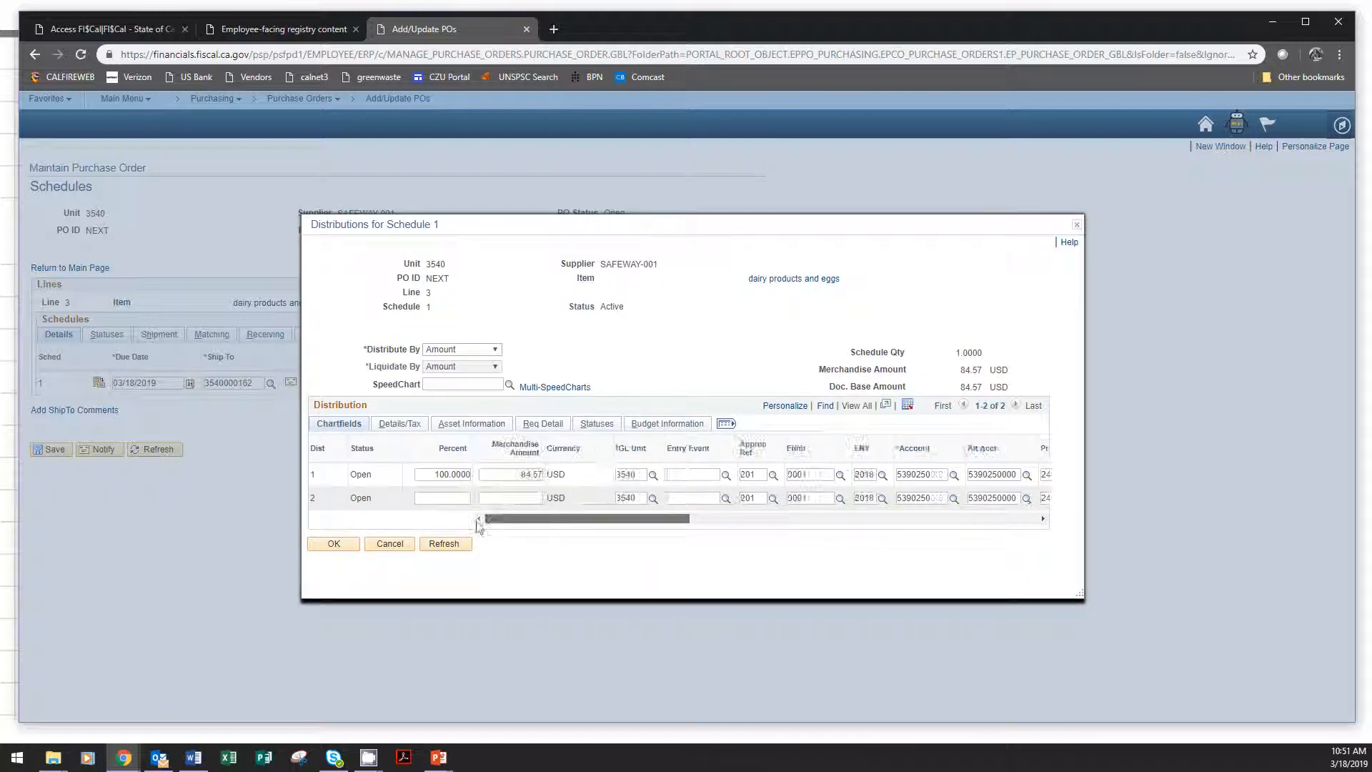
# Open Multi-SpeedCharts for the dairy and eggs line and fill two rows with SpeedCharts 02090-18 and 00900.
pyautogui.click(569, 392)
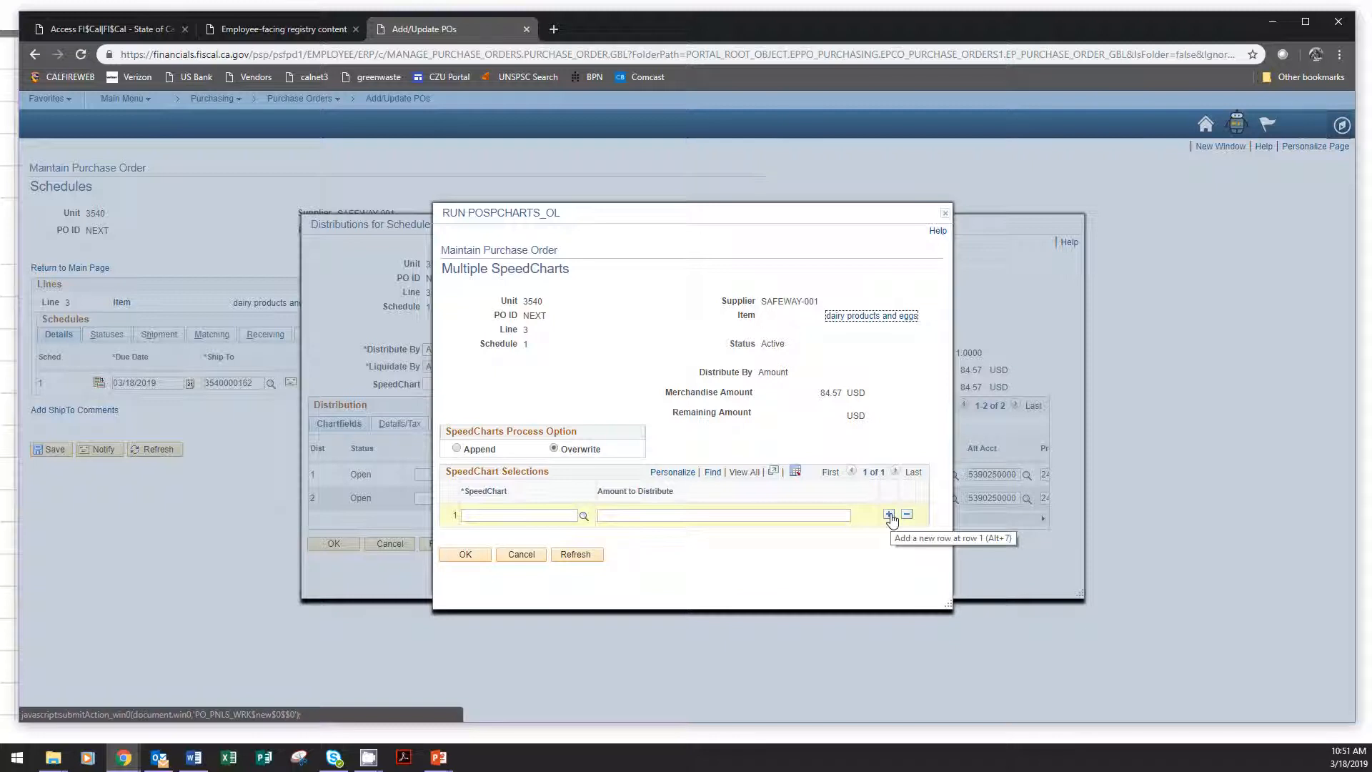
pyautogui.click(890, 515)
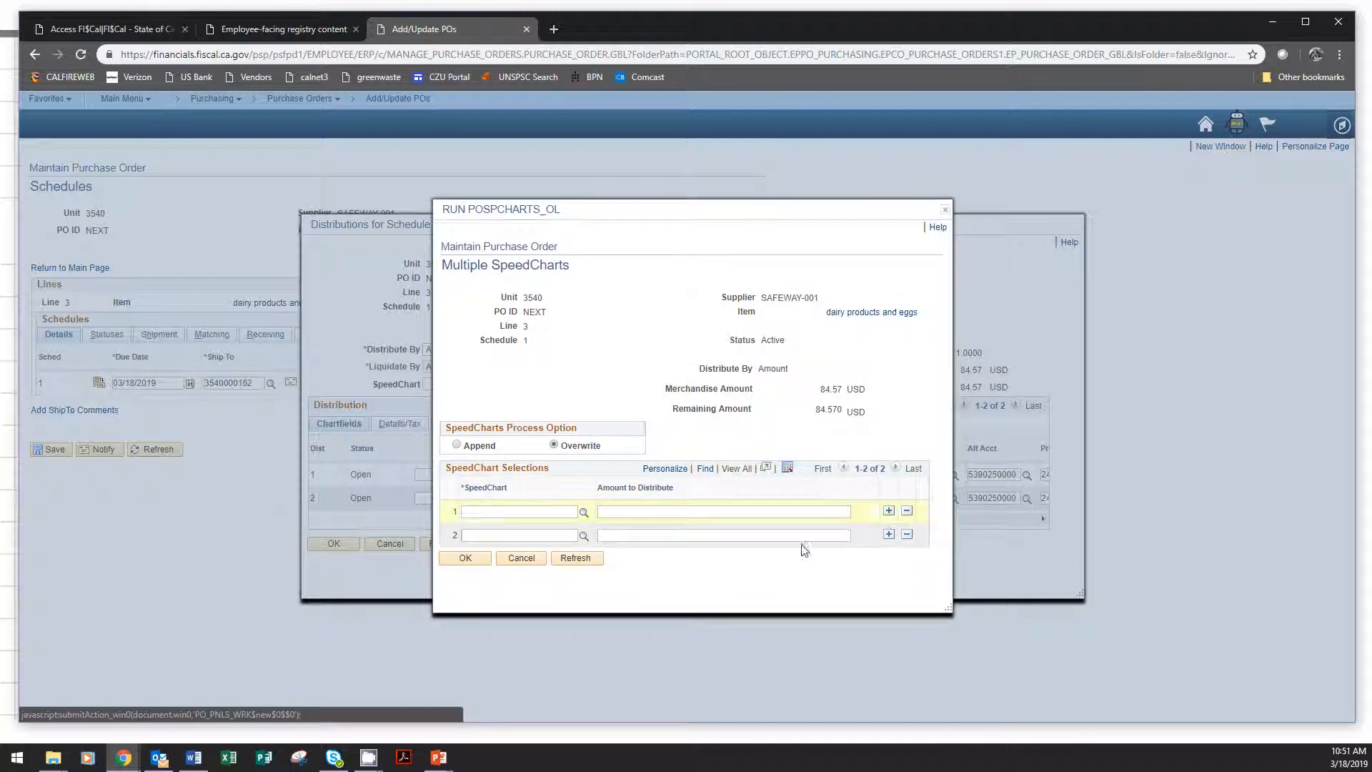
pyautogui.click(586, 519)
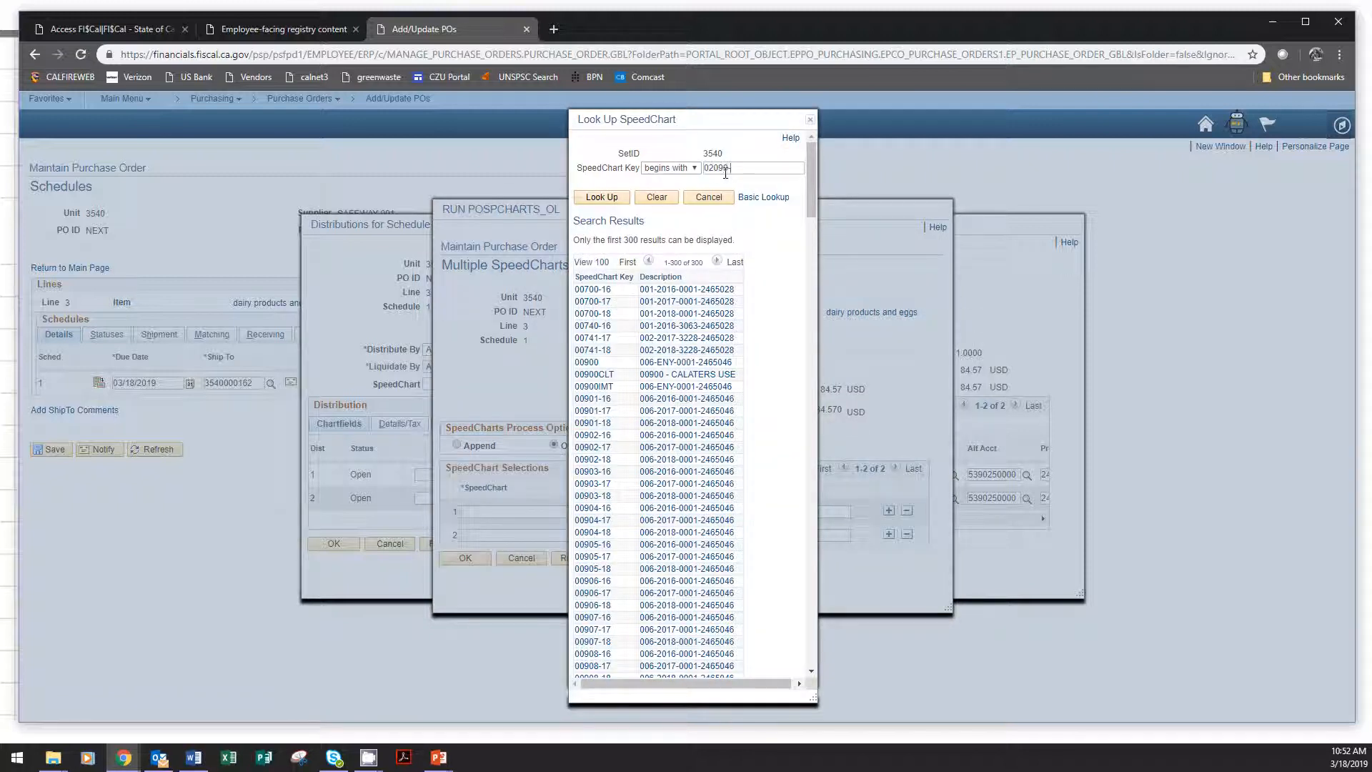
pyautogui.write('8')
pyautogui.click(602, 197)
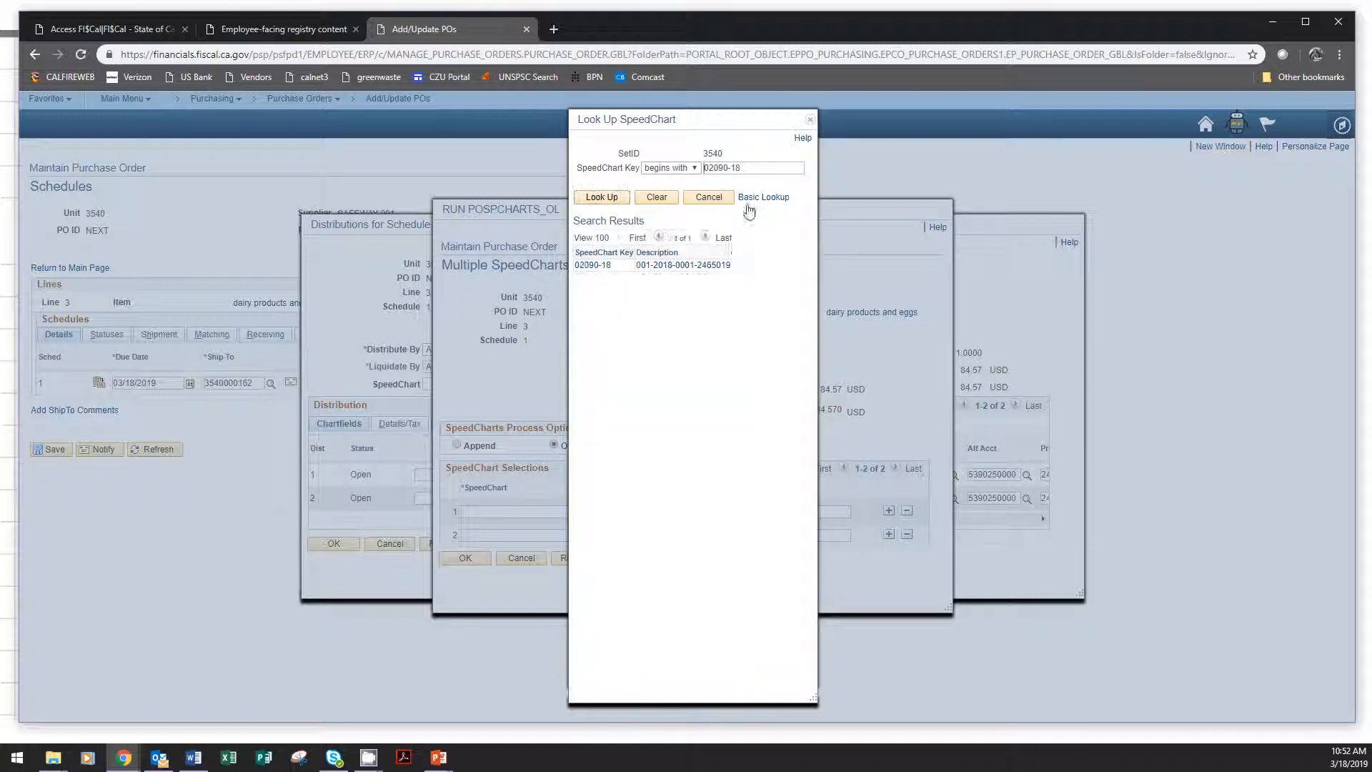
pyautogui.click(604, 268)
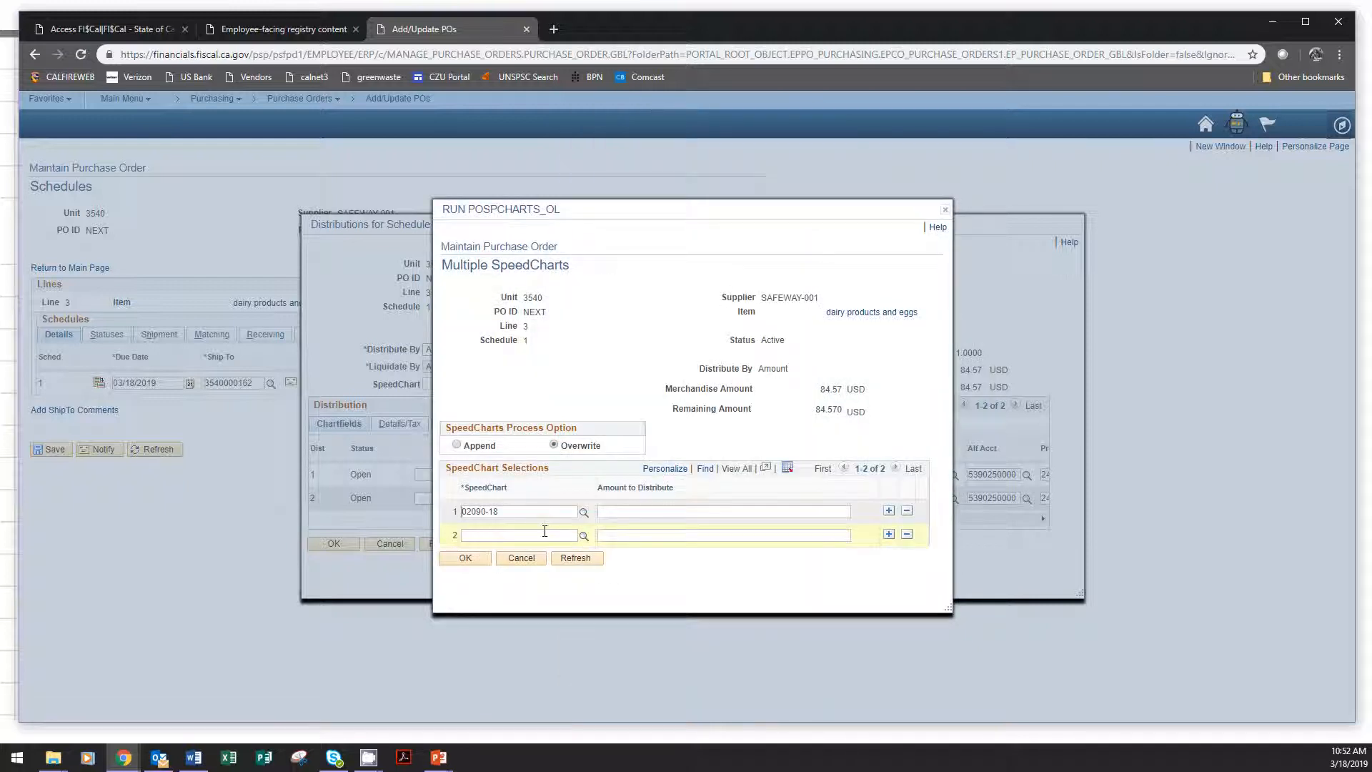
pyautogui.click(583, 536)
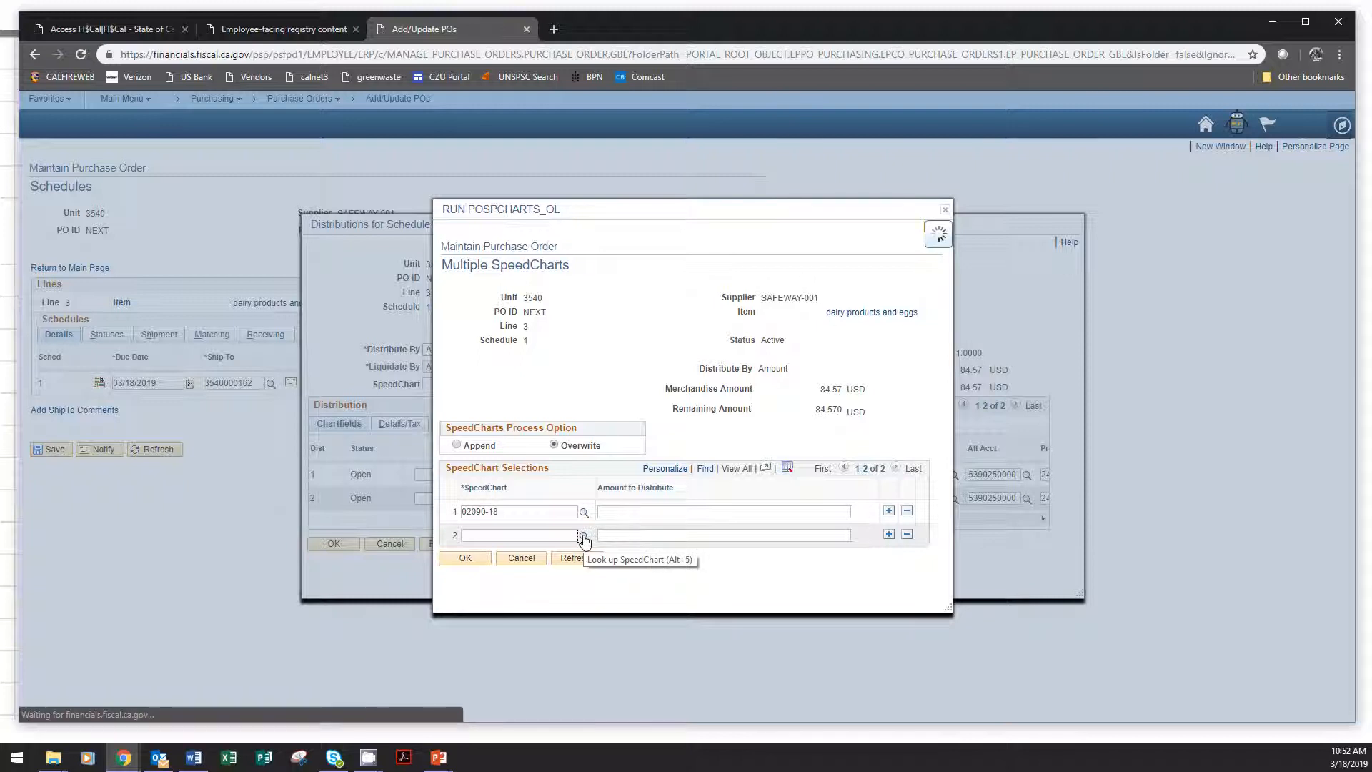
pyautogui.click(596, 363)
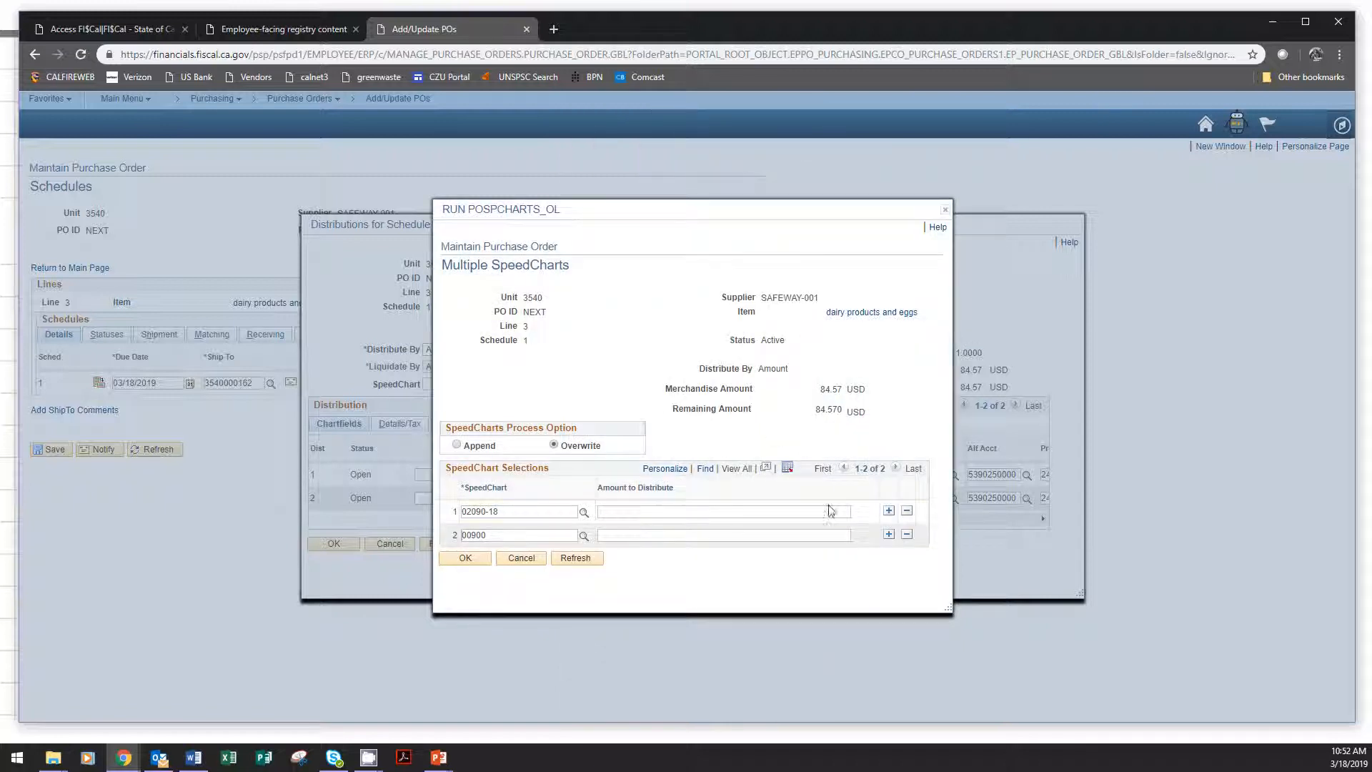
# Distribute 25.89 to SpeedChart 00900 according to the example slide and check the remaining amount for 02090-18.
pyautogui.click(837, 512)
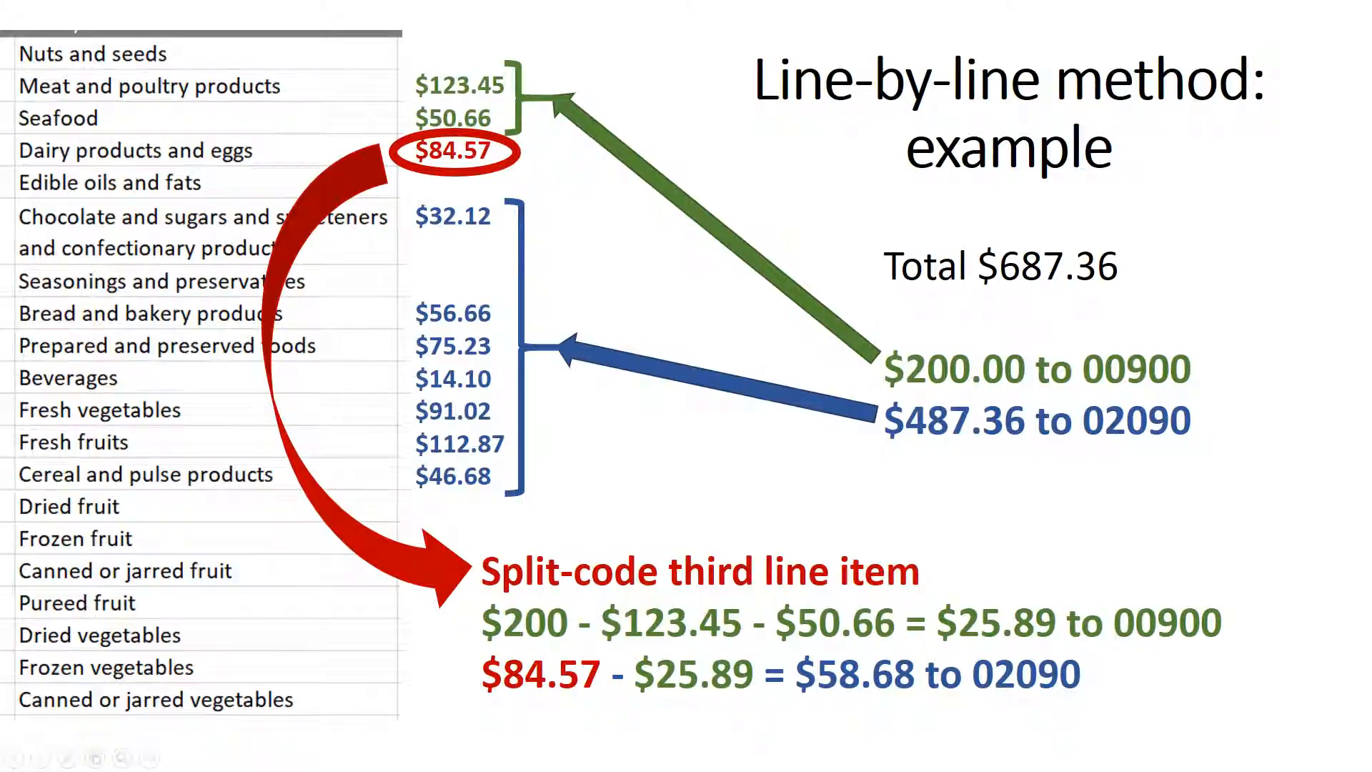
pyautogui.hotkey('alt', 'Tab')
pyautogui.click(644, 535)
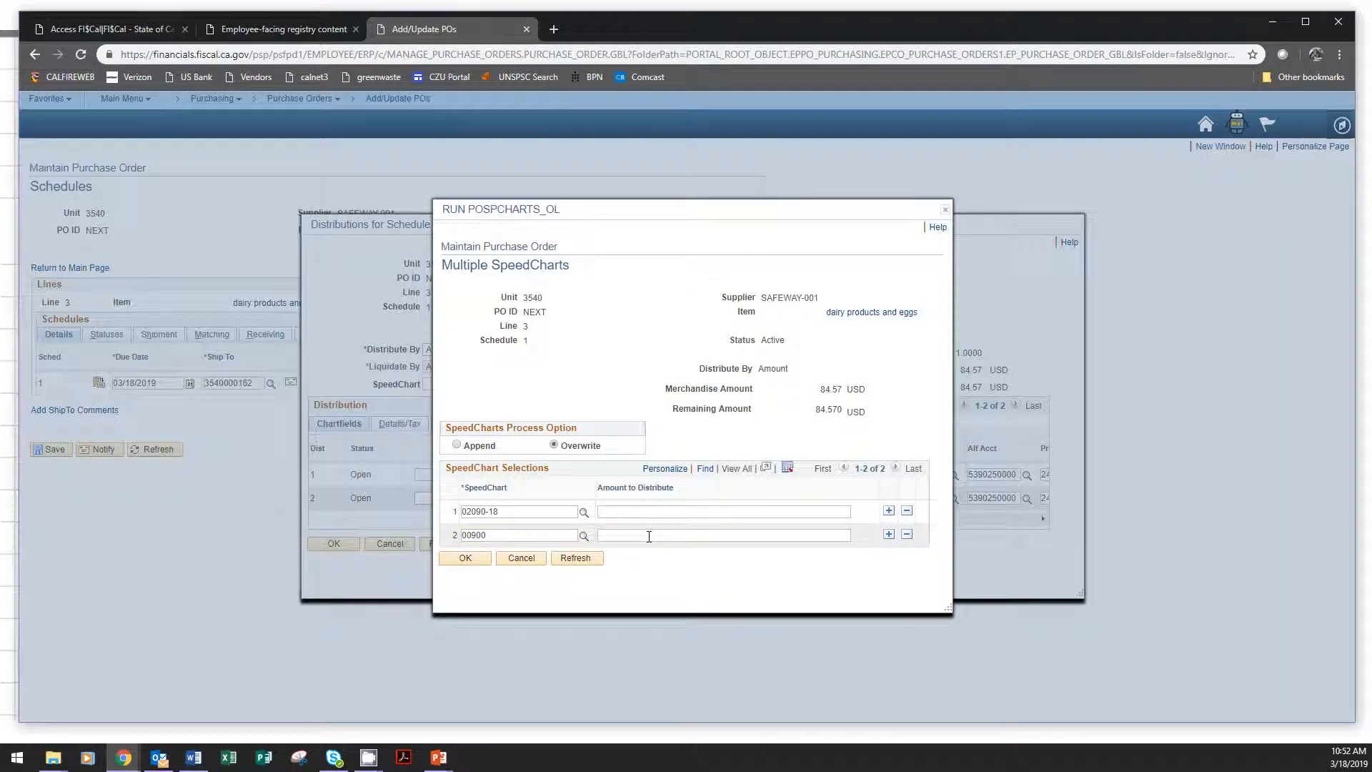
pyautogui.write('25.89')
pyautogui.click(750, 512)
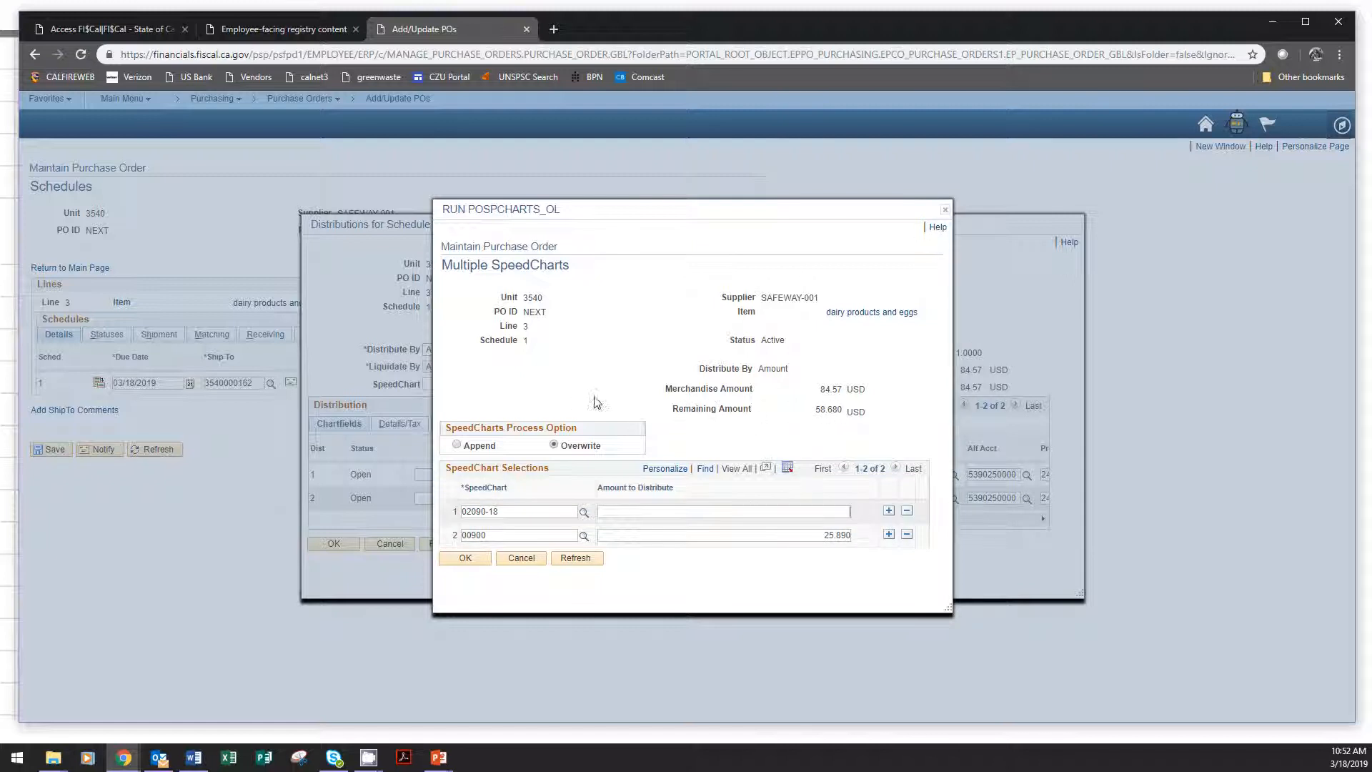
pyautogui.tripleClick(676, 409)
pyautogui.moveTo(849, 421); pyautogui.dragTo(871, 422)
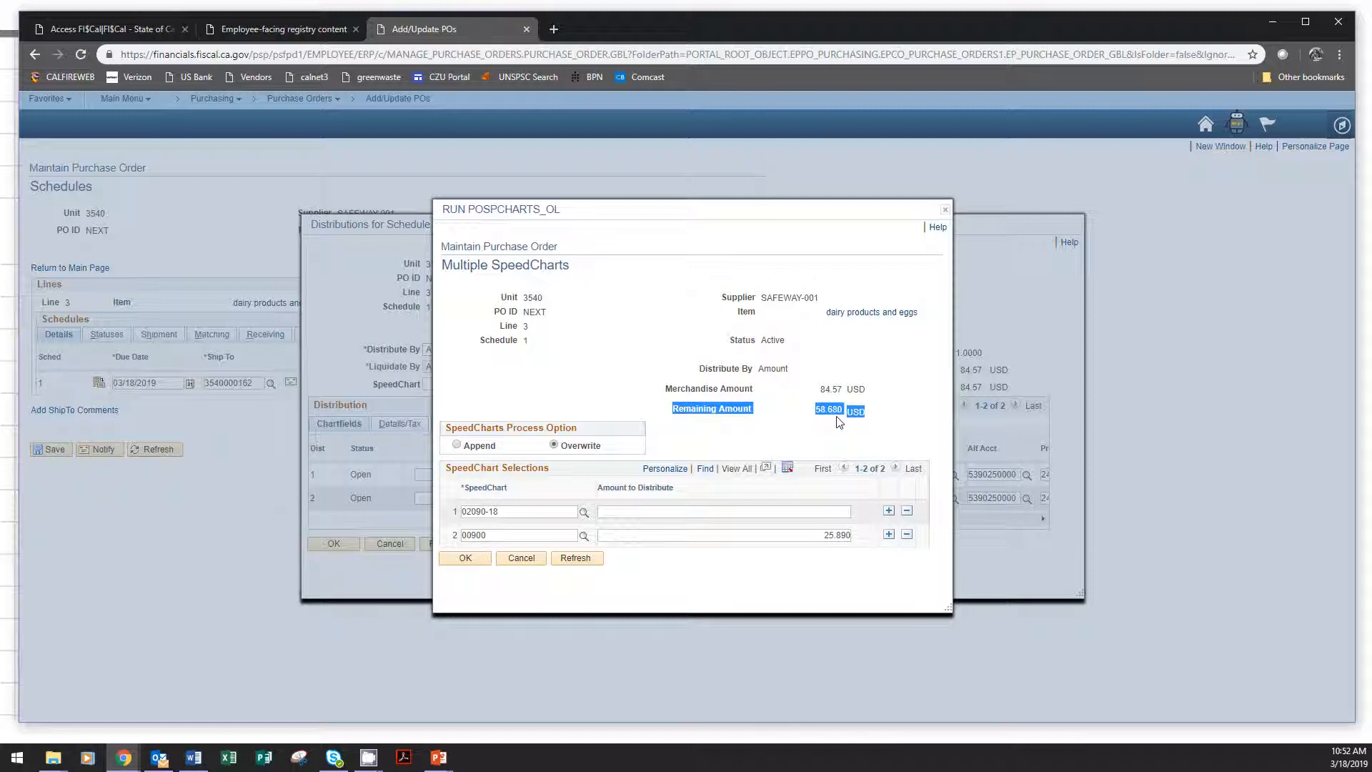
# Distribute 58.68 to SpeedChart 02090-18 and apply both SpeedCharts to the dairy and eggs distributions.
pyautogui.click(832, 513)
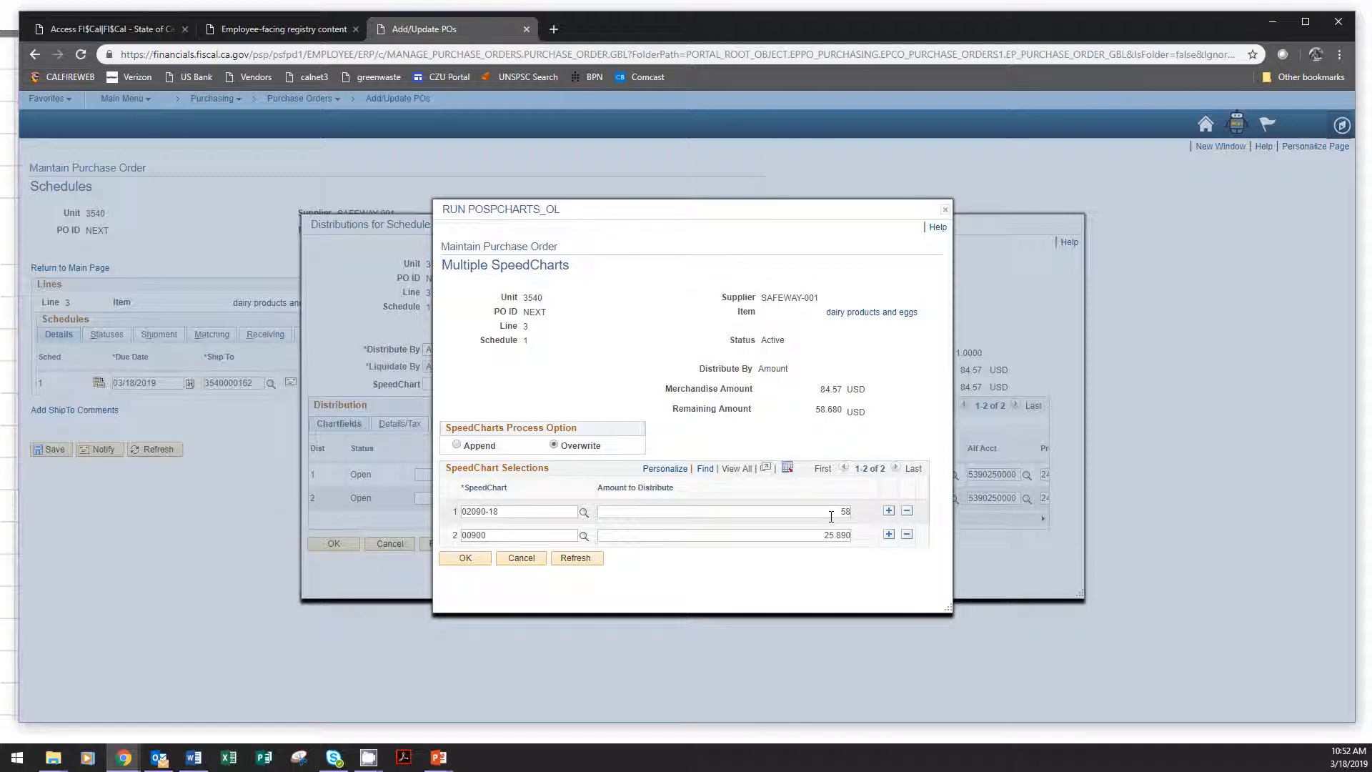
pyautogui.write('58.68')
pyautogui.click(456, 560)
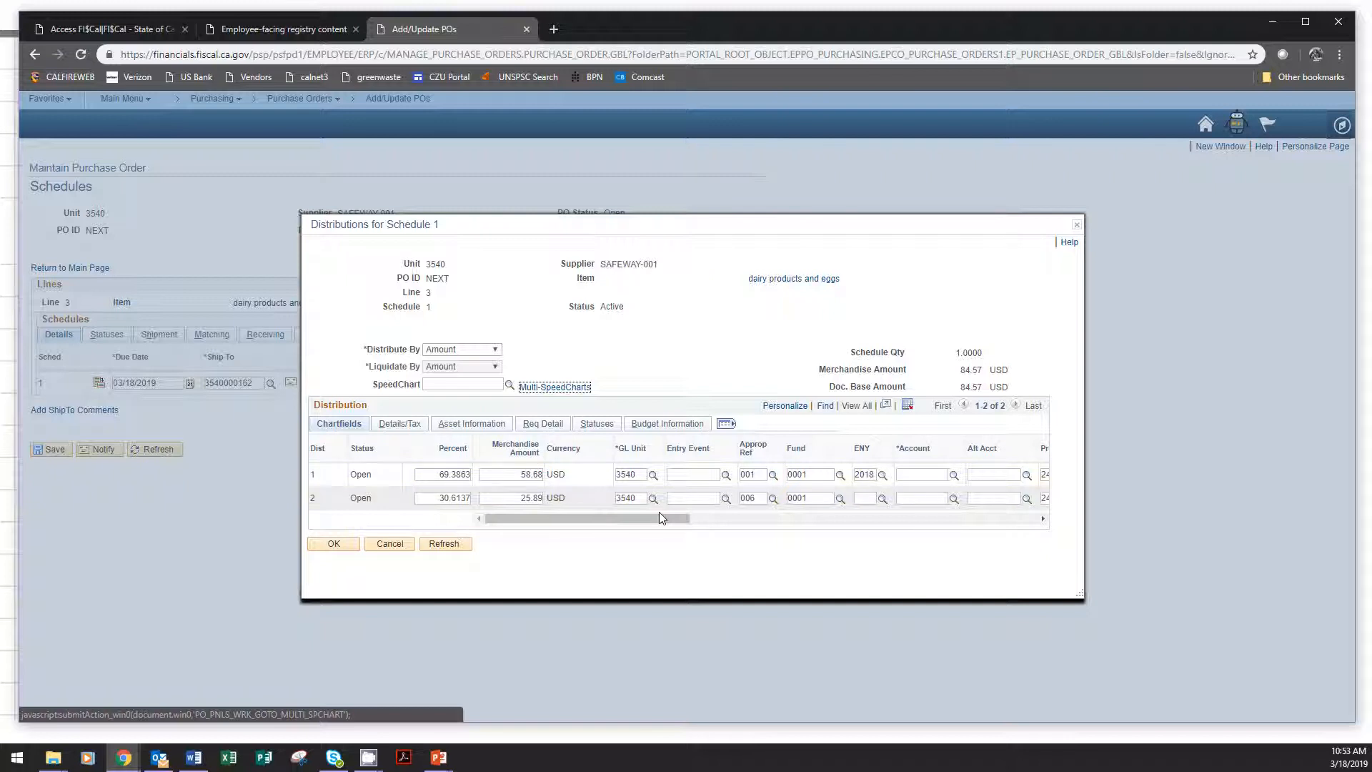
# Set ENY to 2018 on the second distribution row and enter account 5390250 on both rows.
pyautogui.moveTo(664, 519); pyautogui.dragTo(781, 518)
pyautogui.moveTo(650, 517); pyautogui.dragTo(596, 521)
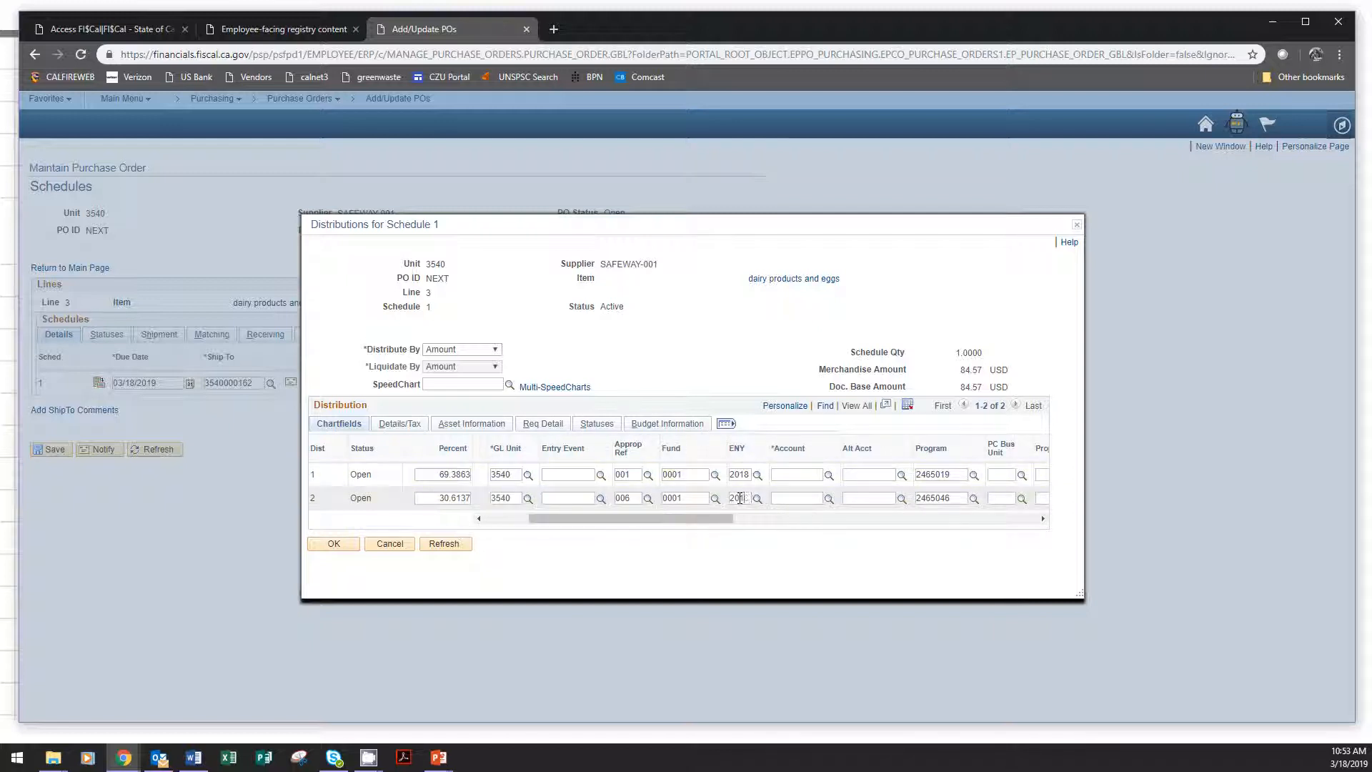
pyautogui.moveTo(689, 517); pyautogui.dragTo(740, 517)
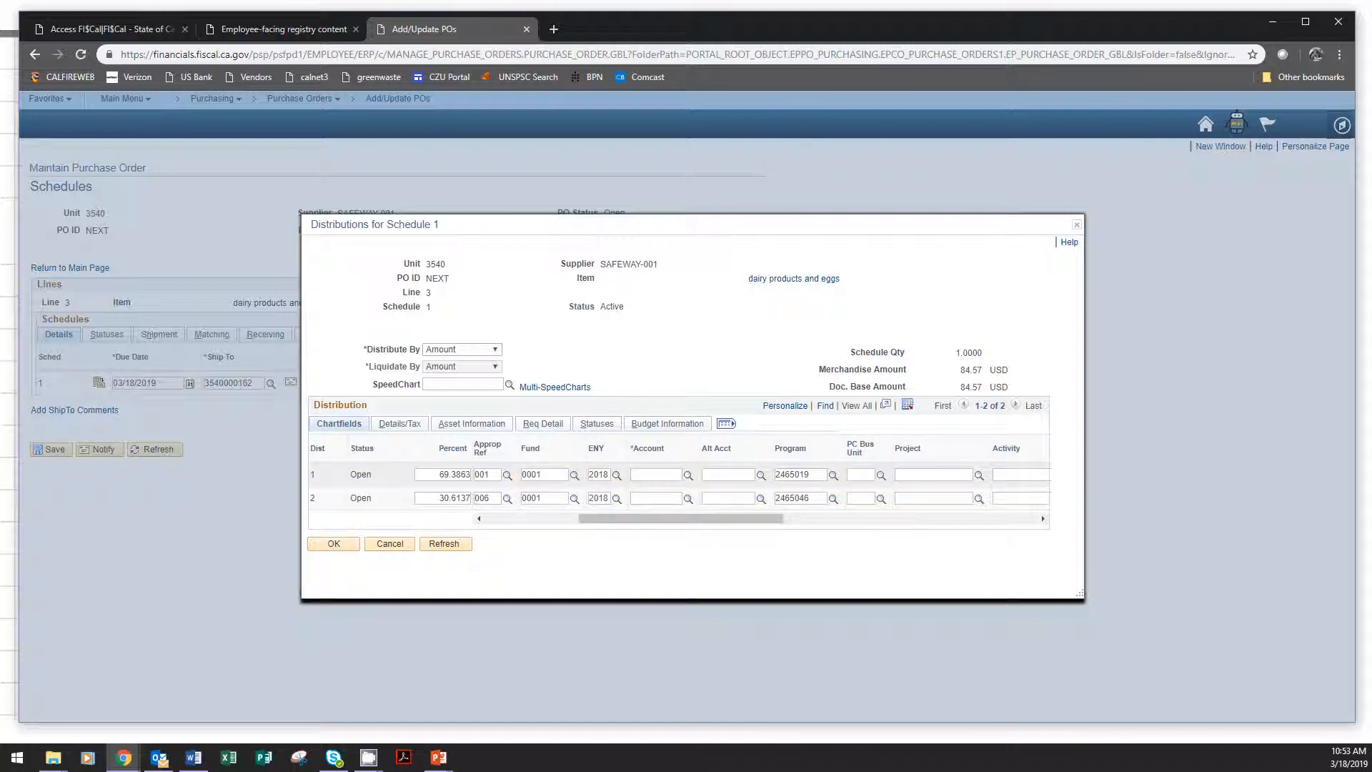
pyautogui.write('5390750')
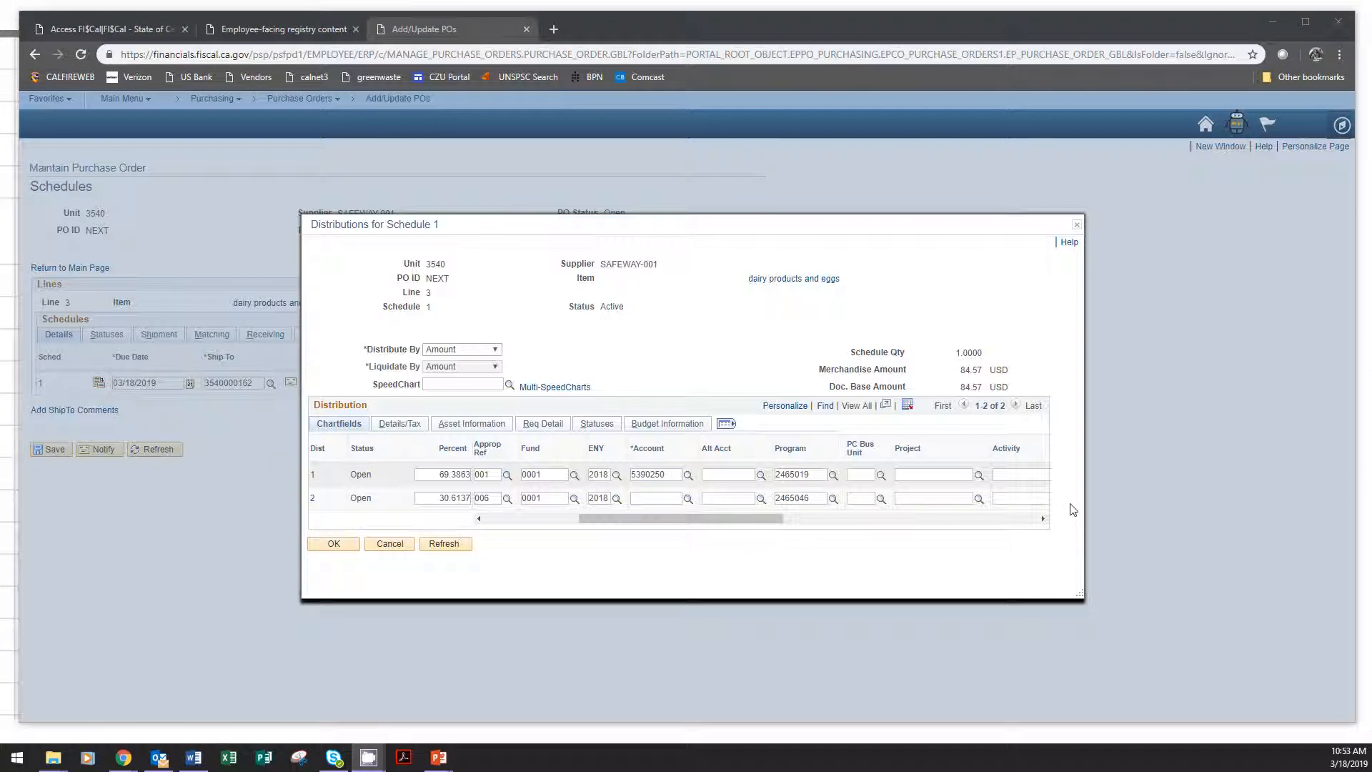
pyautogui.doubleClick(652, 477)
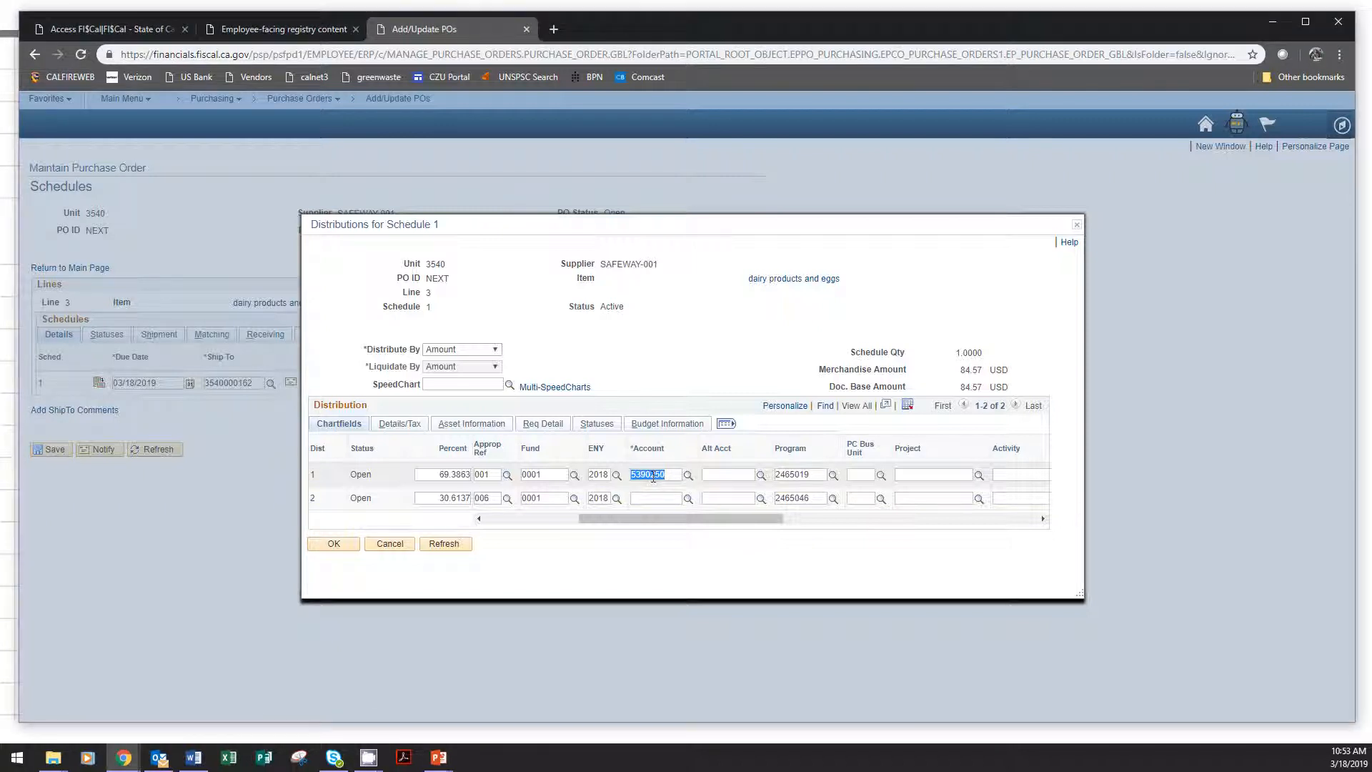
pyautogui.click(659, 494)
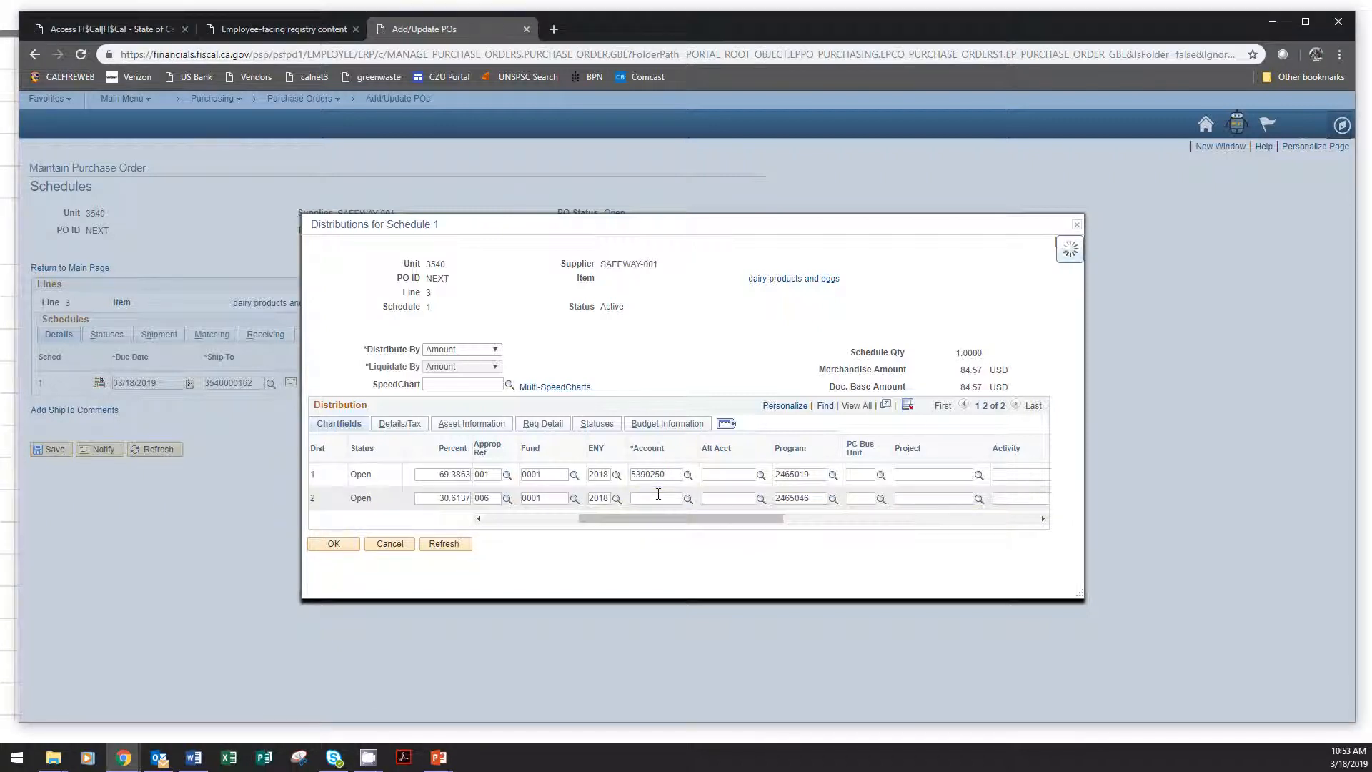
pyautogui.write('5390250')
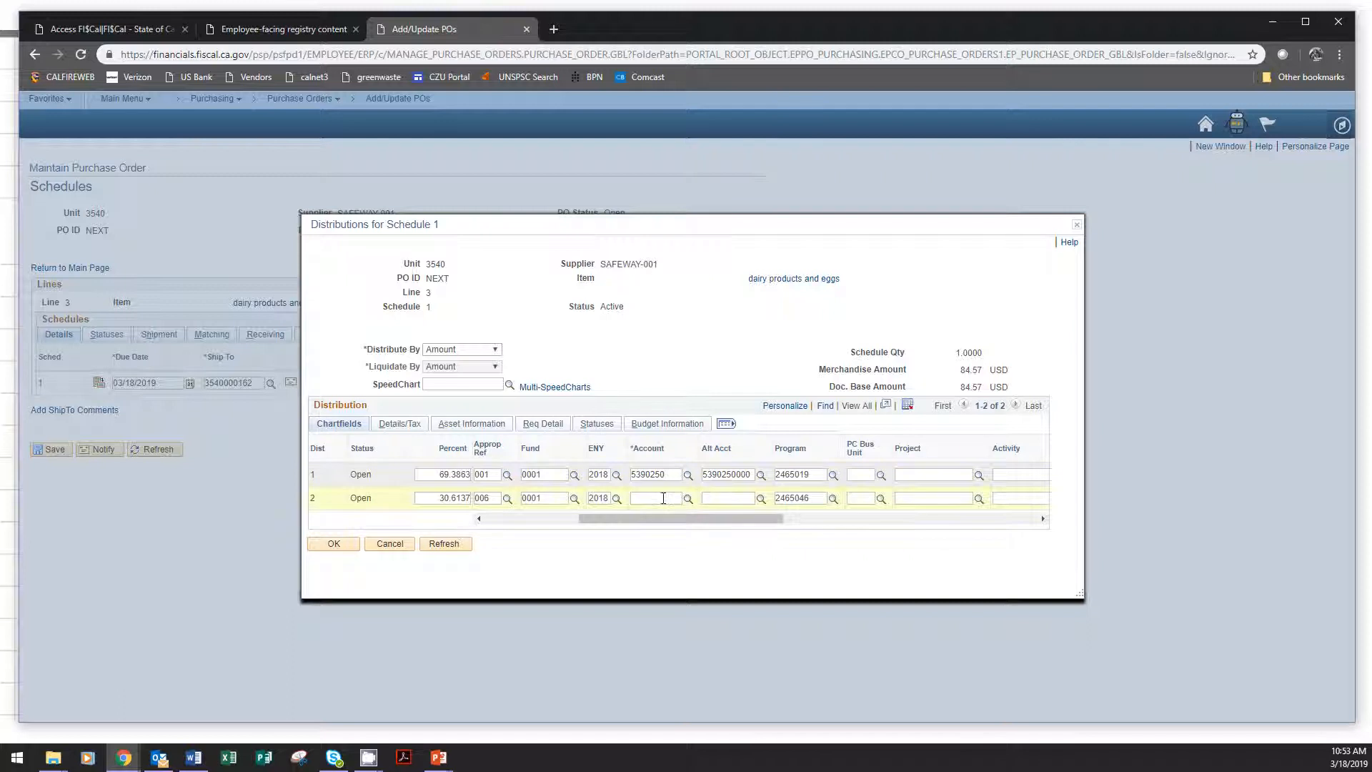
pyautogui.write('5390250')
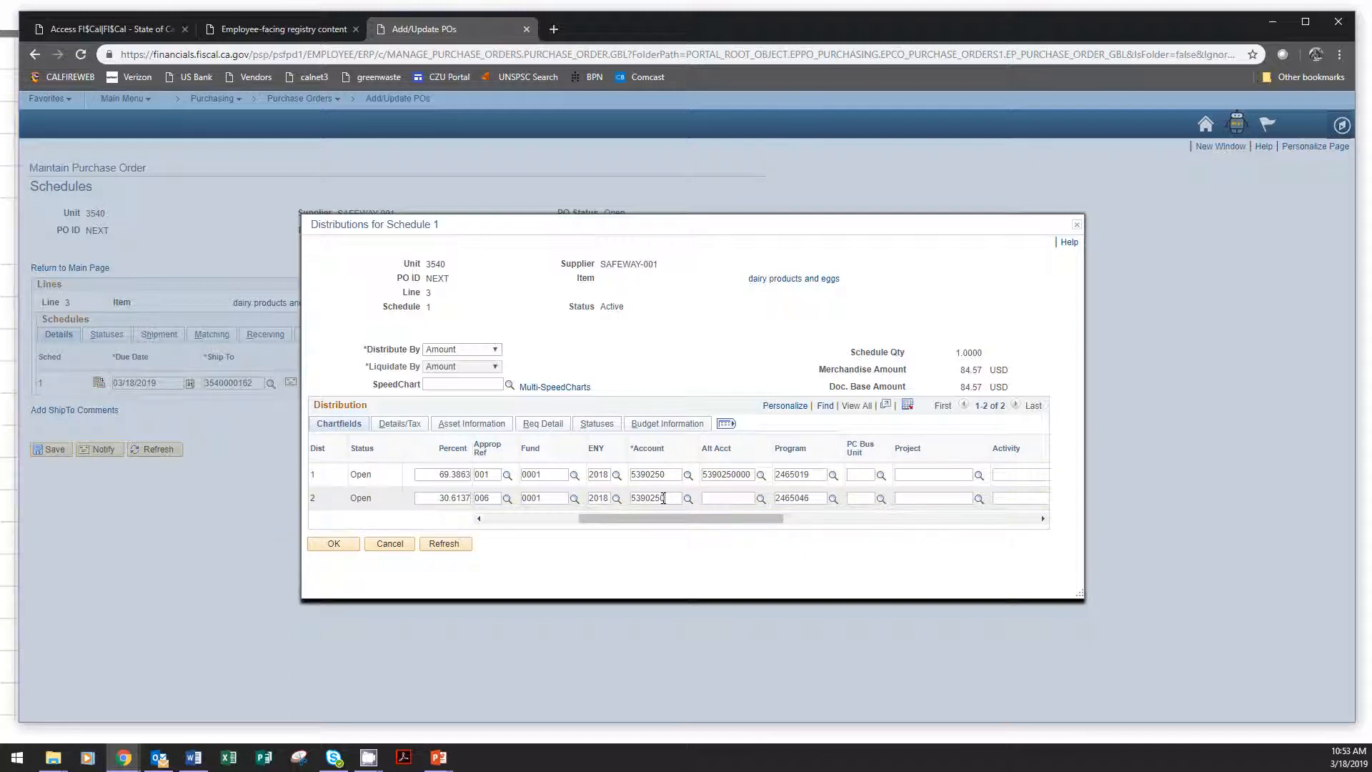
pyautogui.click(722, 503)
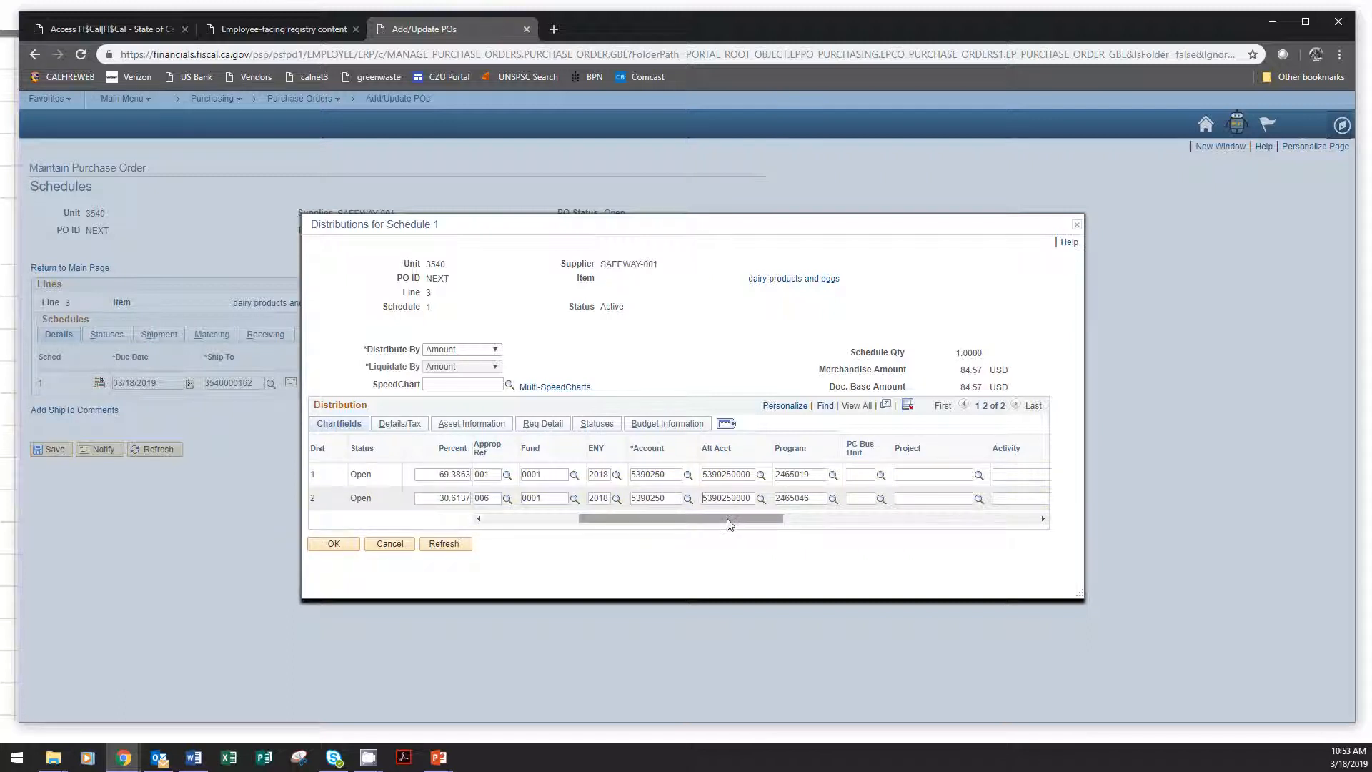
# Enter reporting structure 35401701 on both the 02090 and 00900 distribution rows.
pyautogui.moveTo(729, 526); pyautogui.dragTo(928, 533)
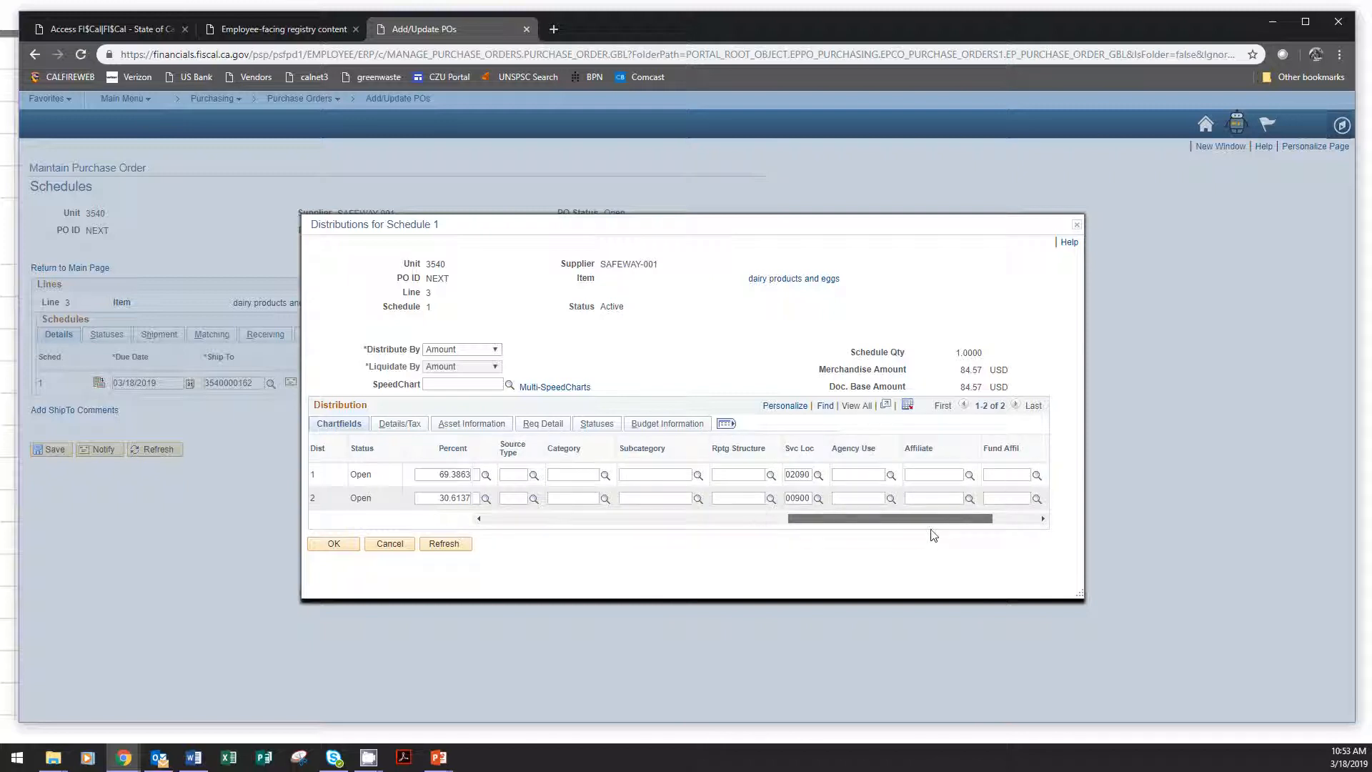
pyautogui.click(738, 473)
pyautogui.write('354')
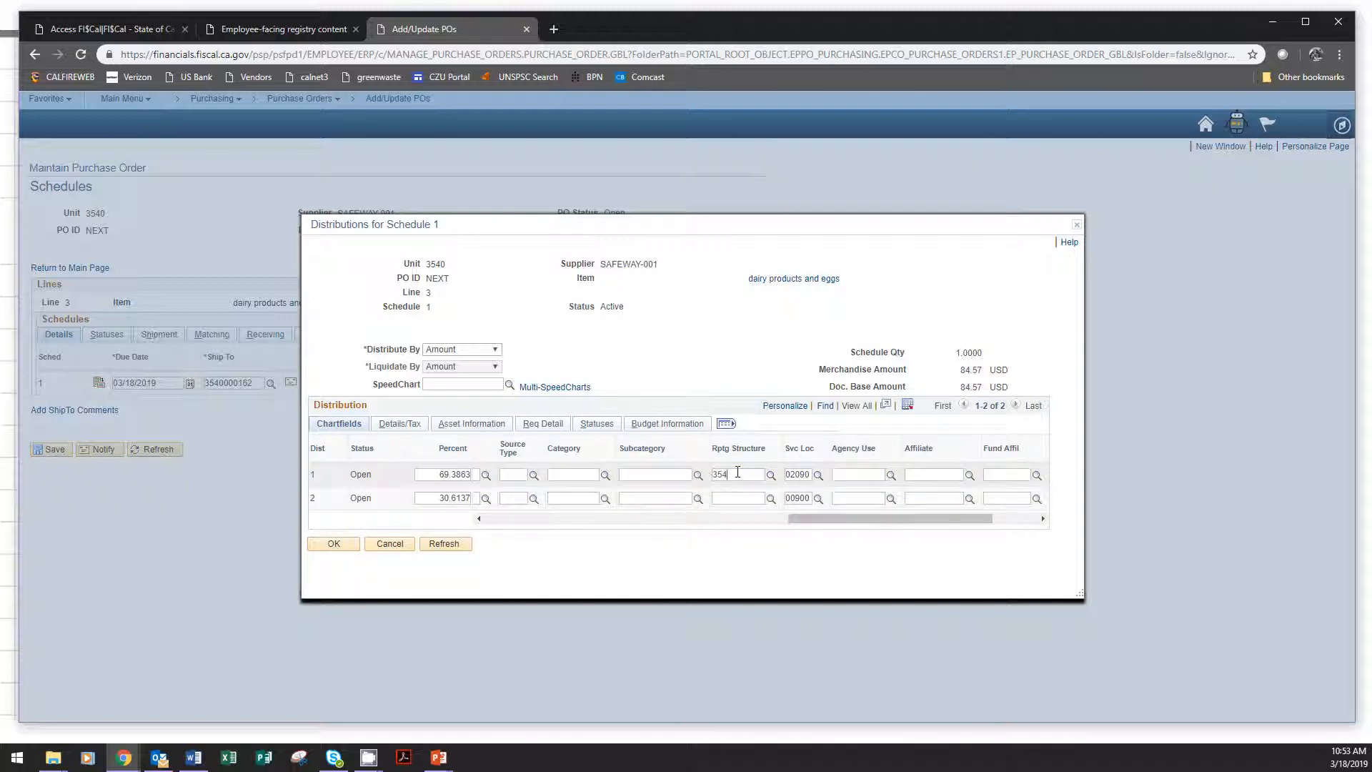
pyautogui.write('01701')
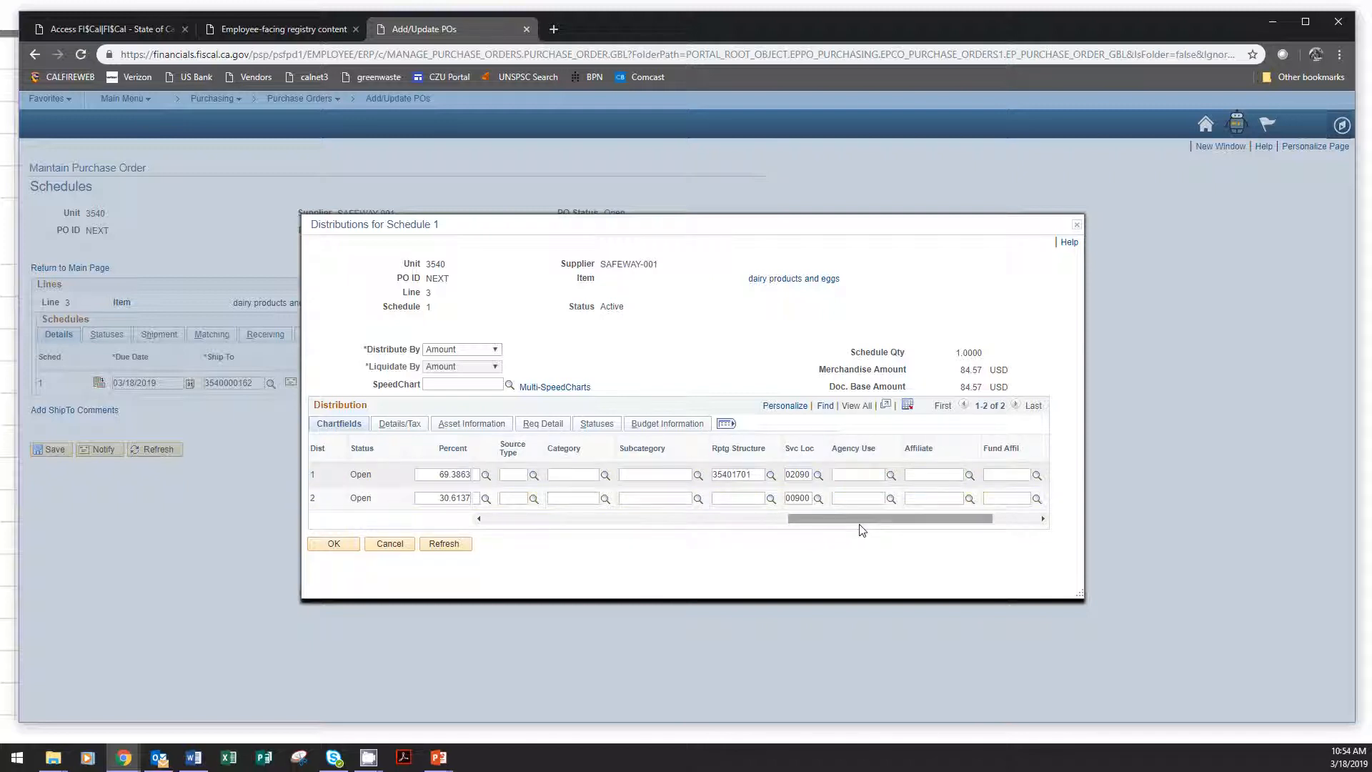
pyautogui.moveTo(858, 520); pyautogui.dragTo(801, 540)
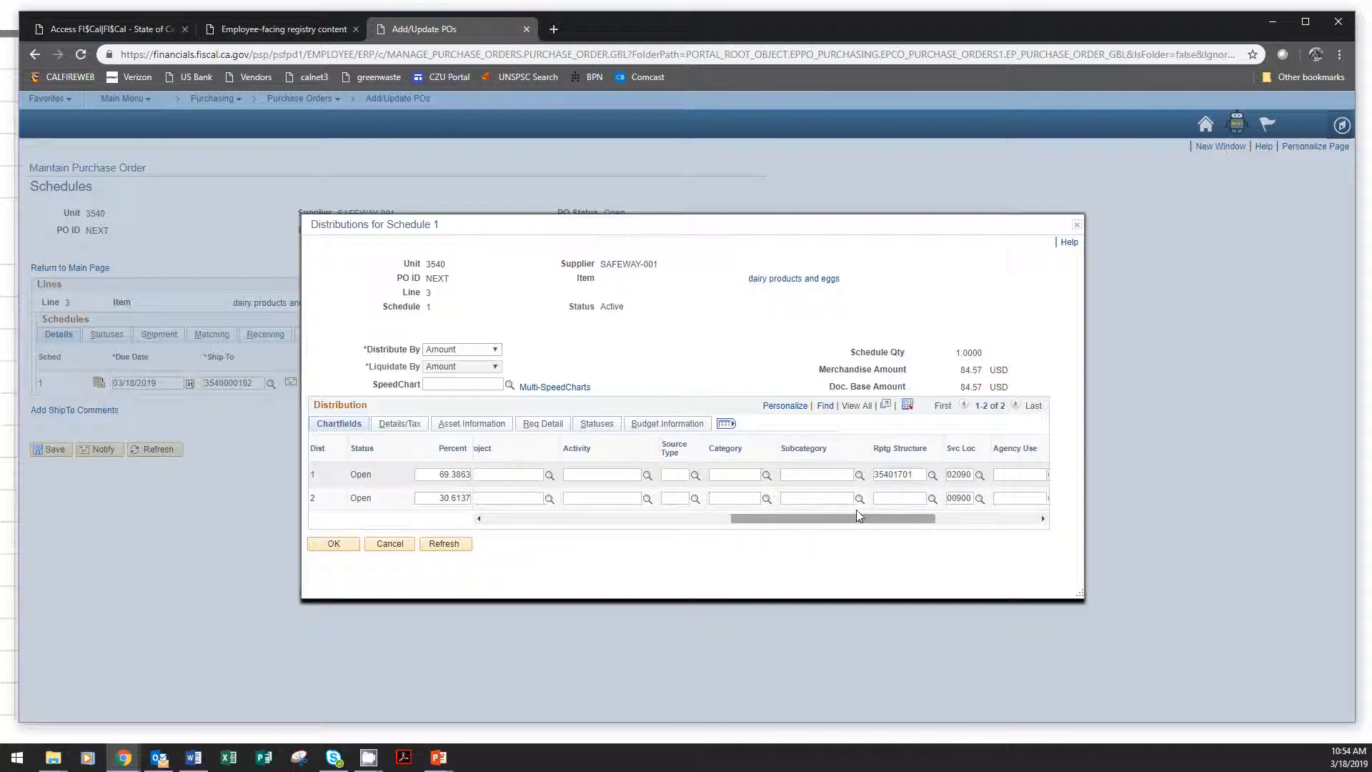
pyautogui.click(882, 497)
pyautogui.write('3540')
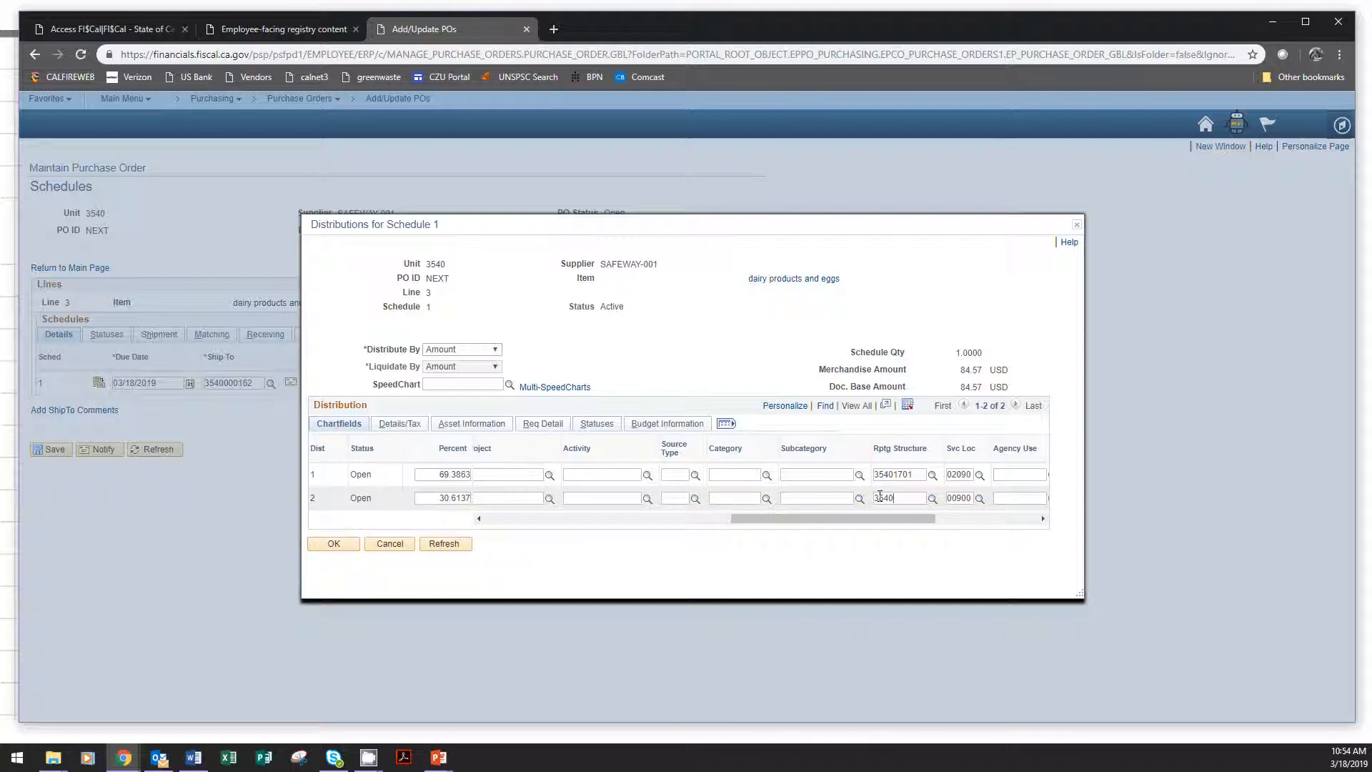
pyautogui.write('1701')
# Code the 00900 row with PC Bus Unit 3540, the BEAR project F17CACZU007822 from the lookup, and activity 01.
pyautogui.moveTo(863, 516); pyautogui.dragTo(799, 528)
pyautogui.click(623, 498)
pyautogui.write('3')
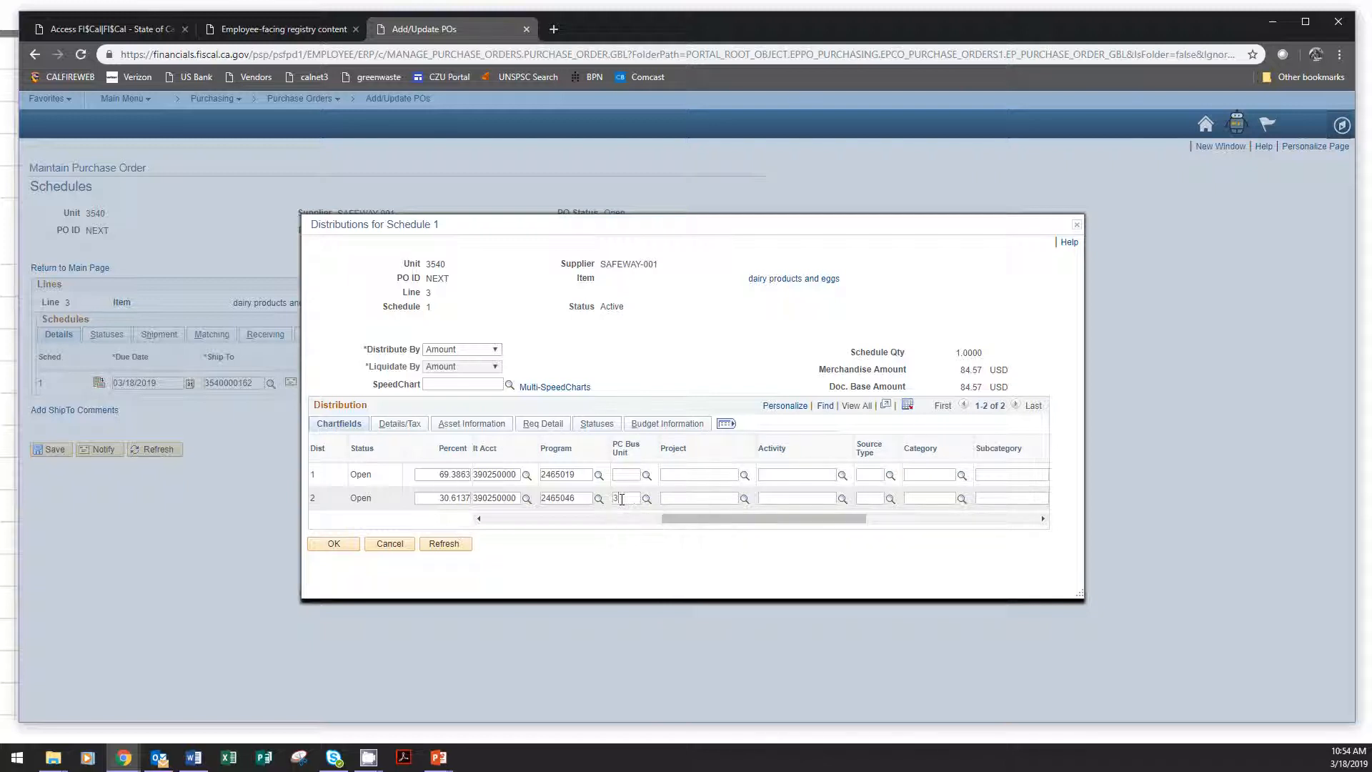
pyautogui.write('540')
pyautogui.click(744, 500)
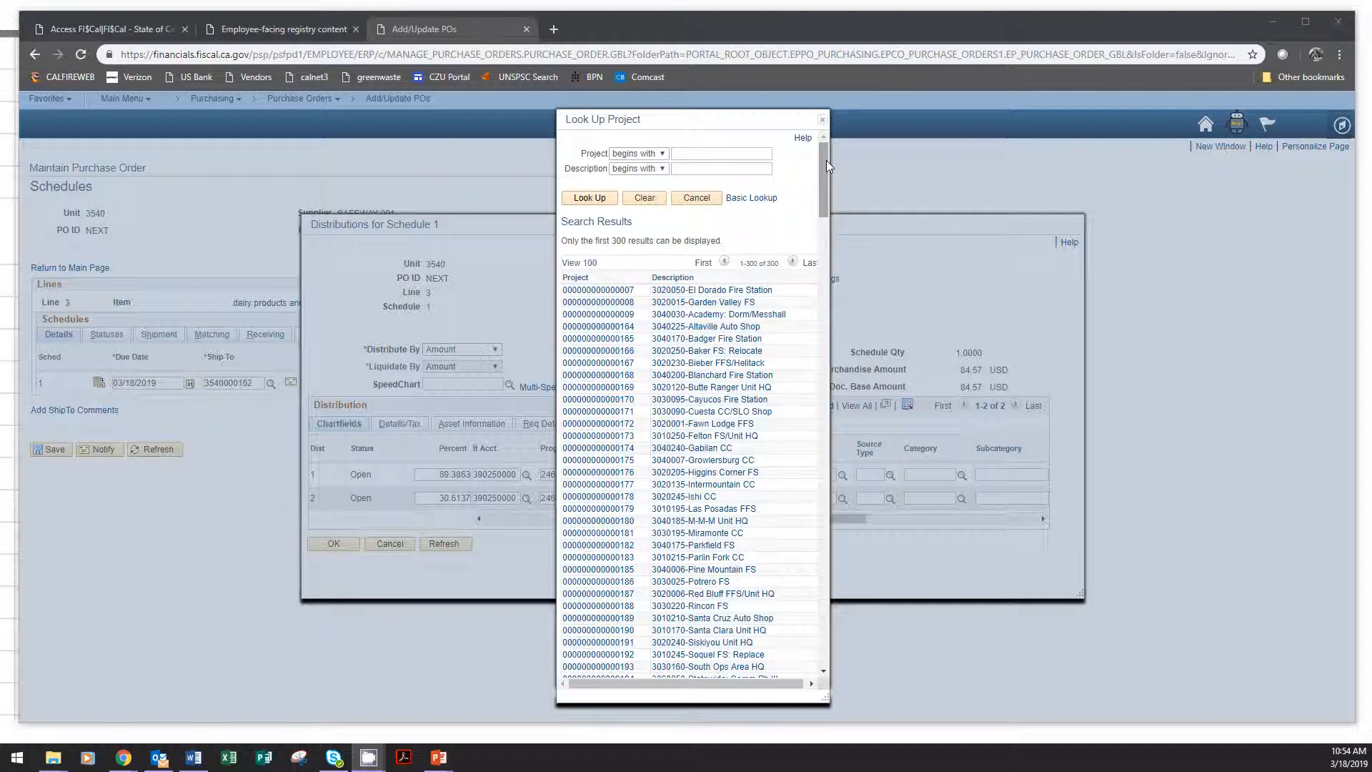
pyautogui.moveTo(826, 160); pyautogui.dragTo(801, 405)
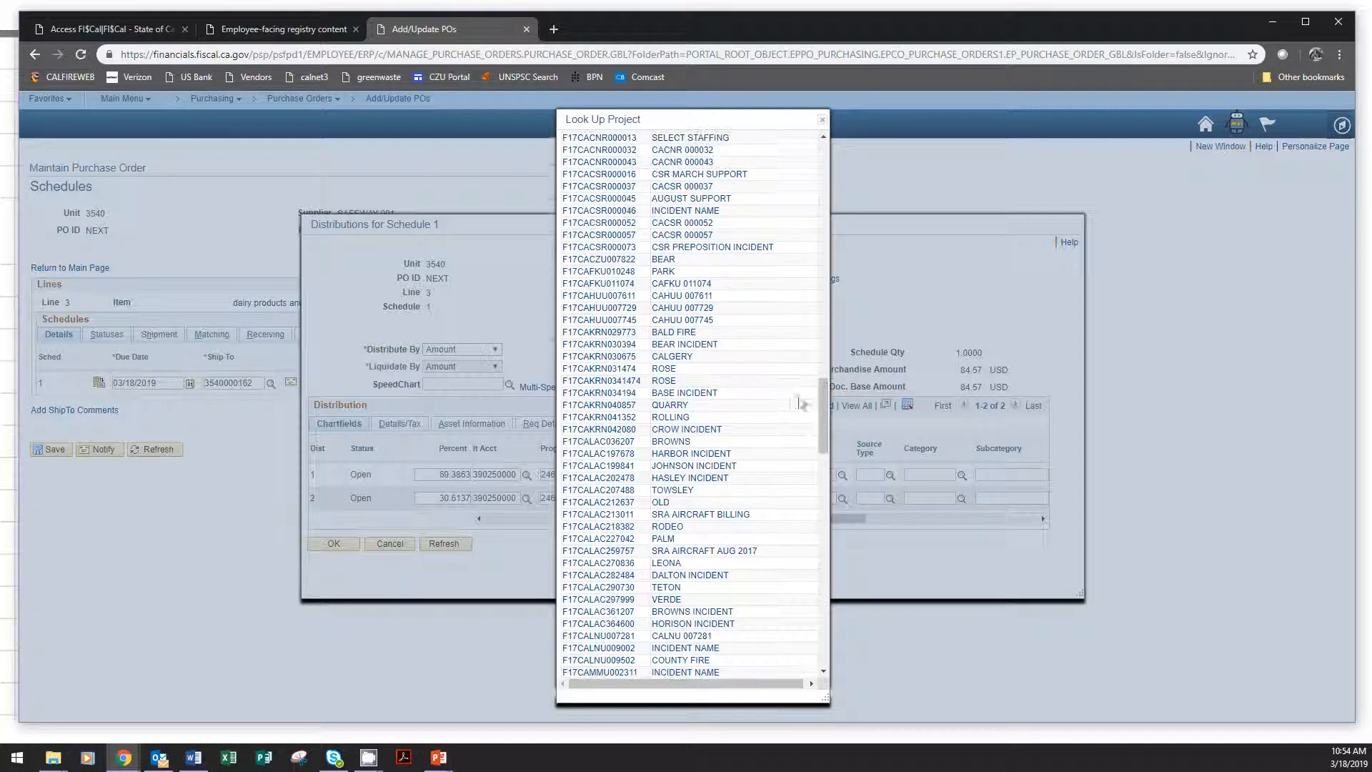
pyautogui.click(604, 260)
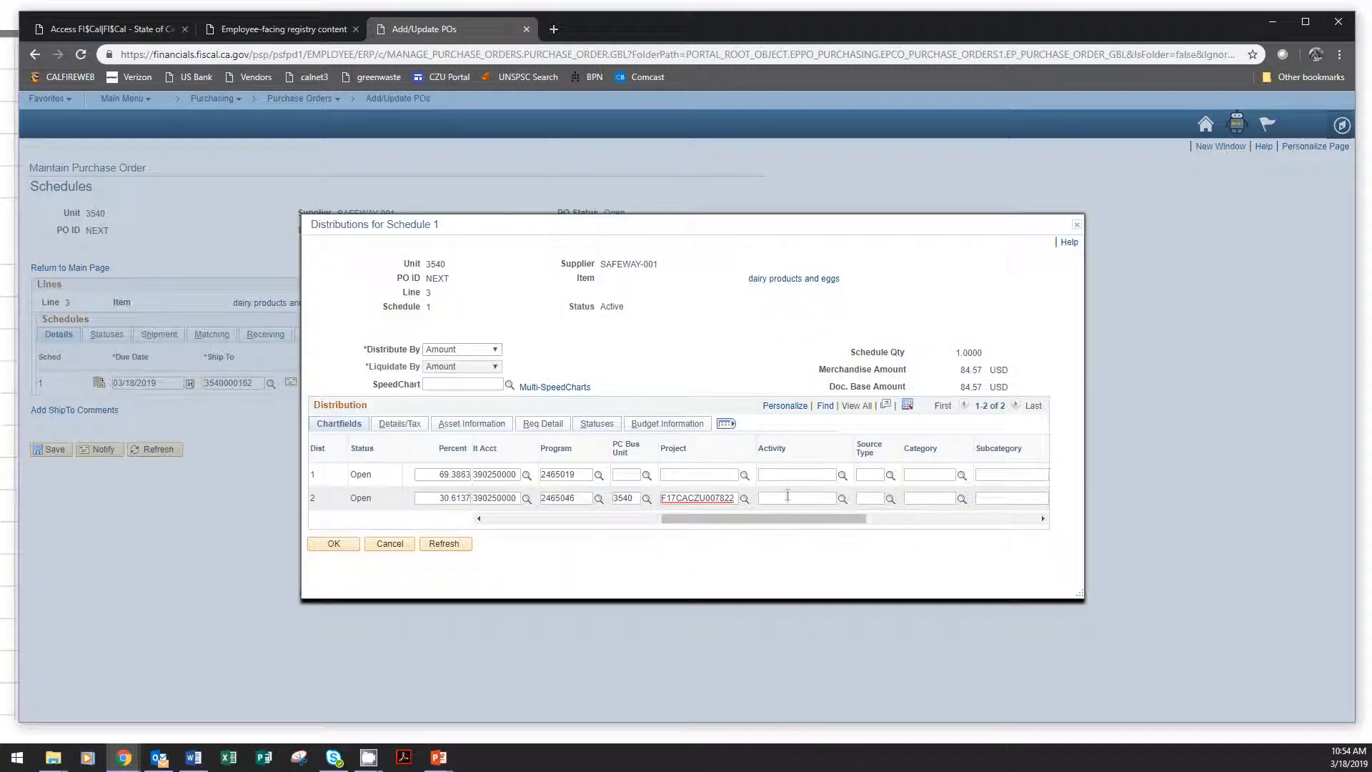
pyautogui.click(787, 500)
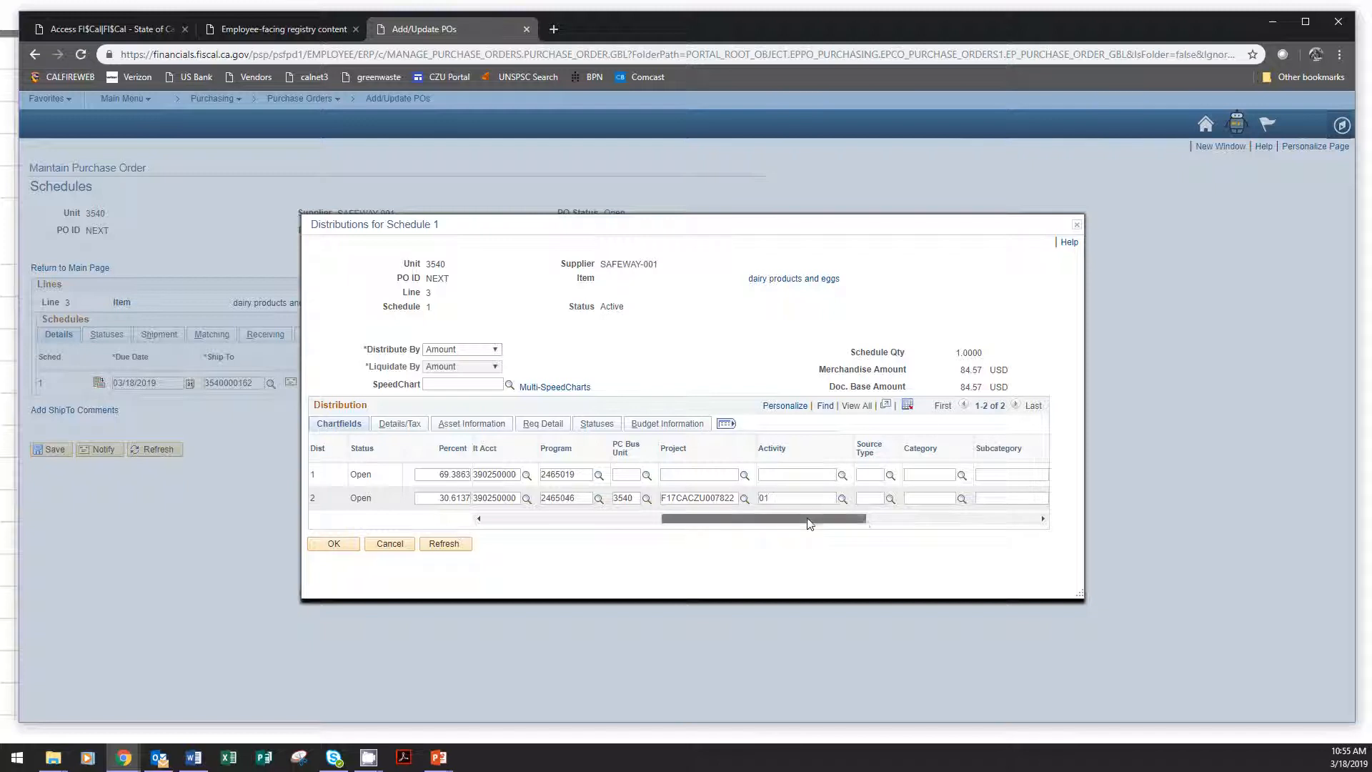
# Accept the dairy and eggs distributions and return to the purchase order's main page to review its lines.
pyautogui.moveTo(807, 517); pyautogui.dragTo(584, 533)
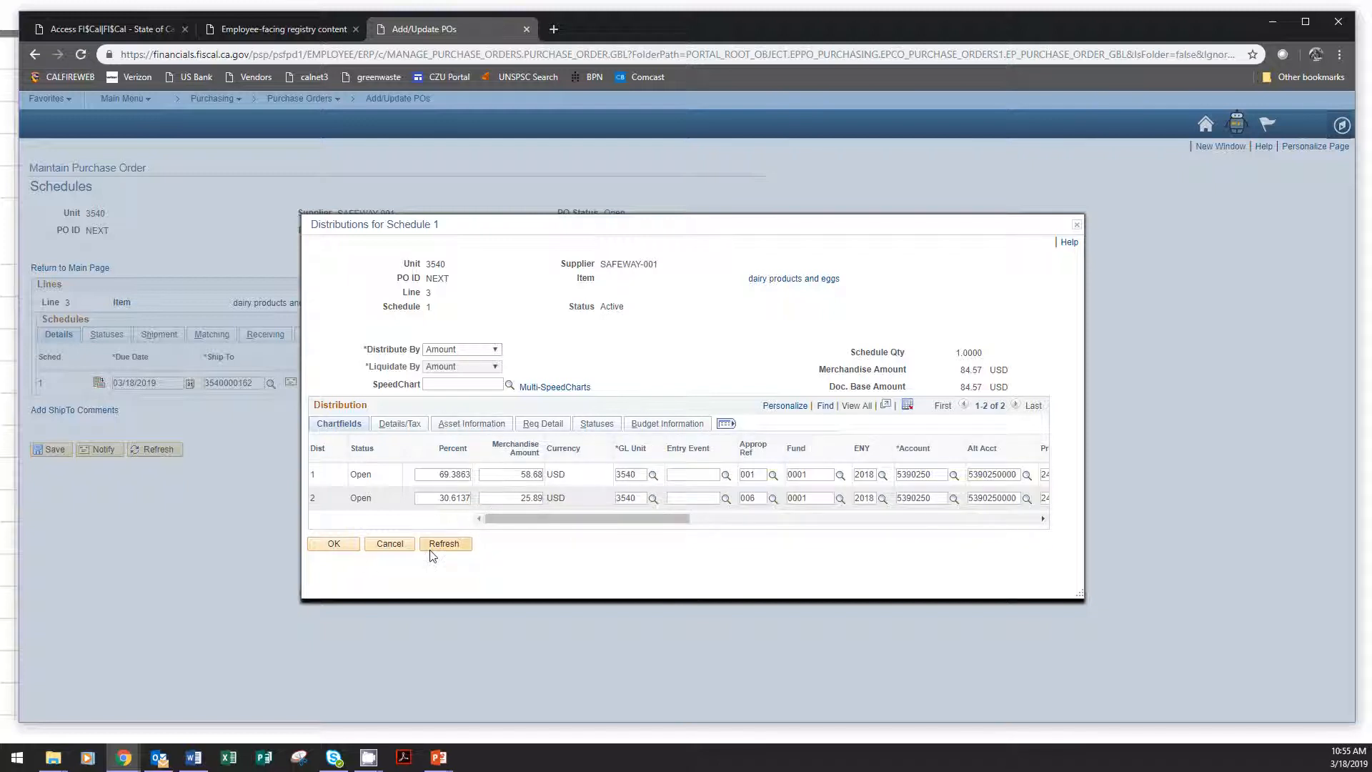
pyautogui.click(333, 545)
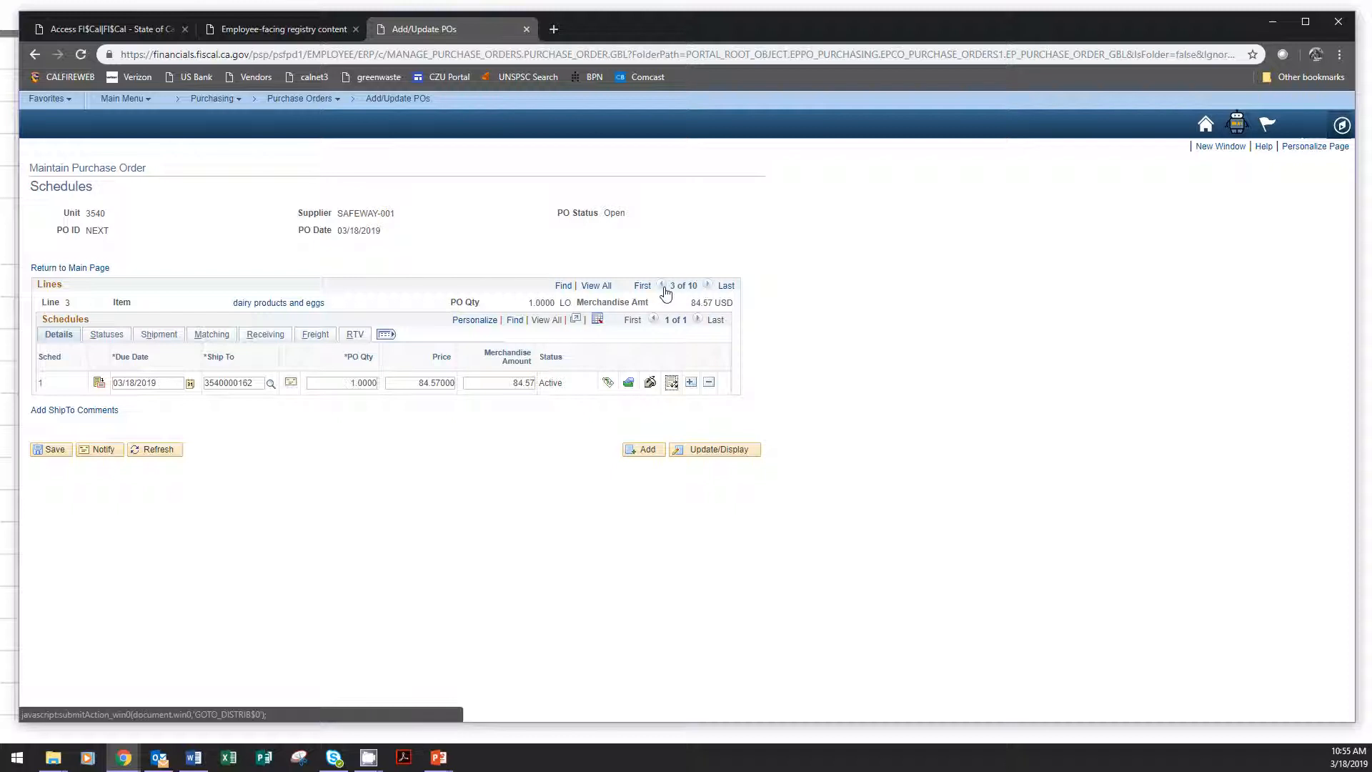
pyautogui.click(70, 267)
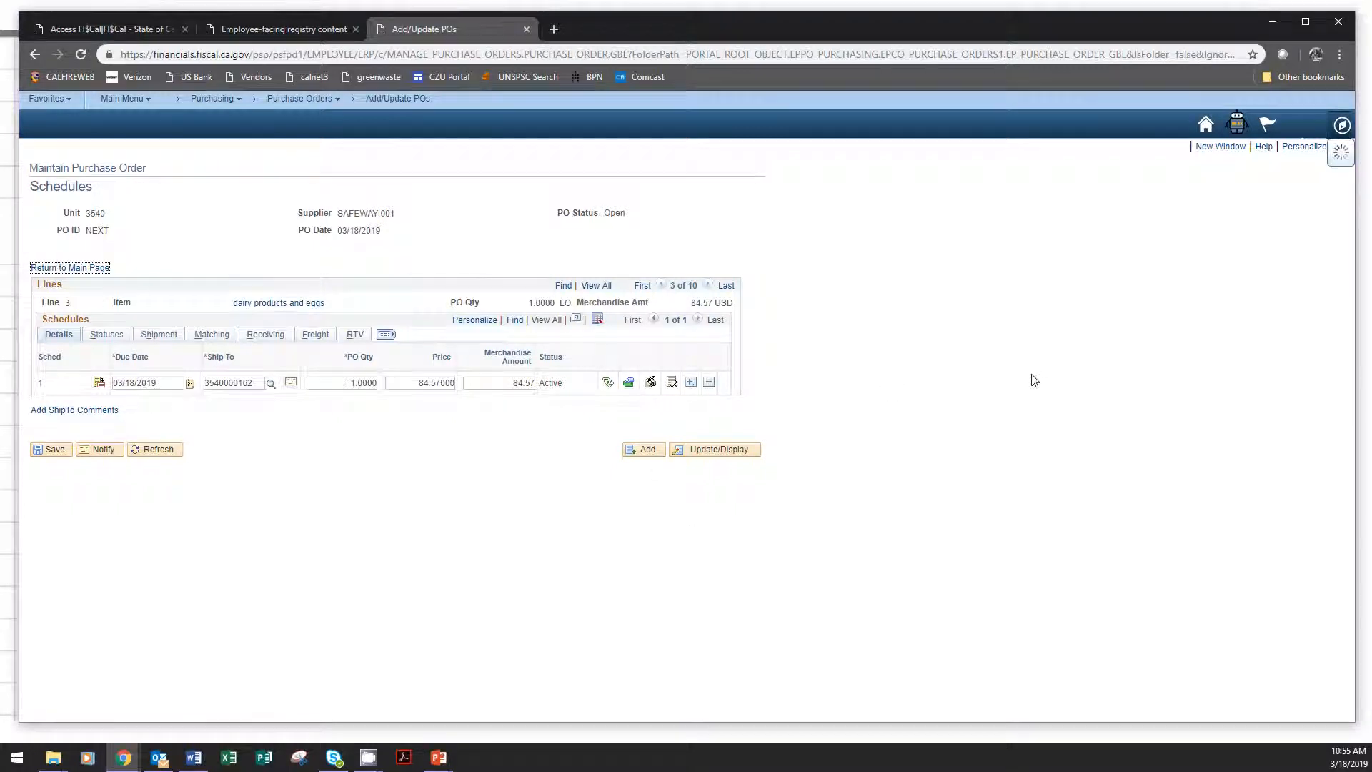
pyautogui.scroll(-4, 1014, 383)
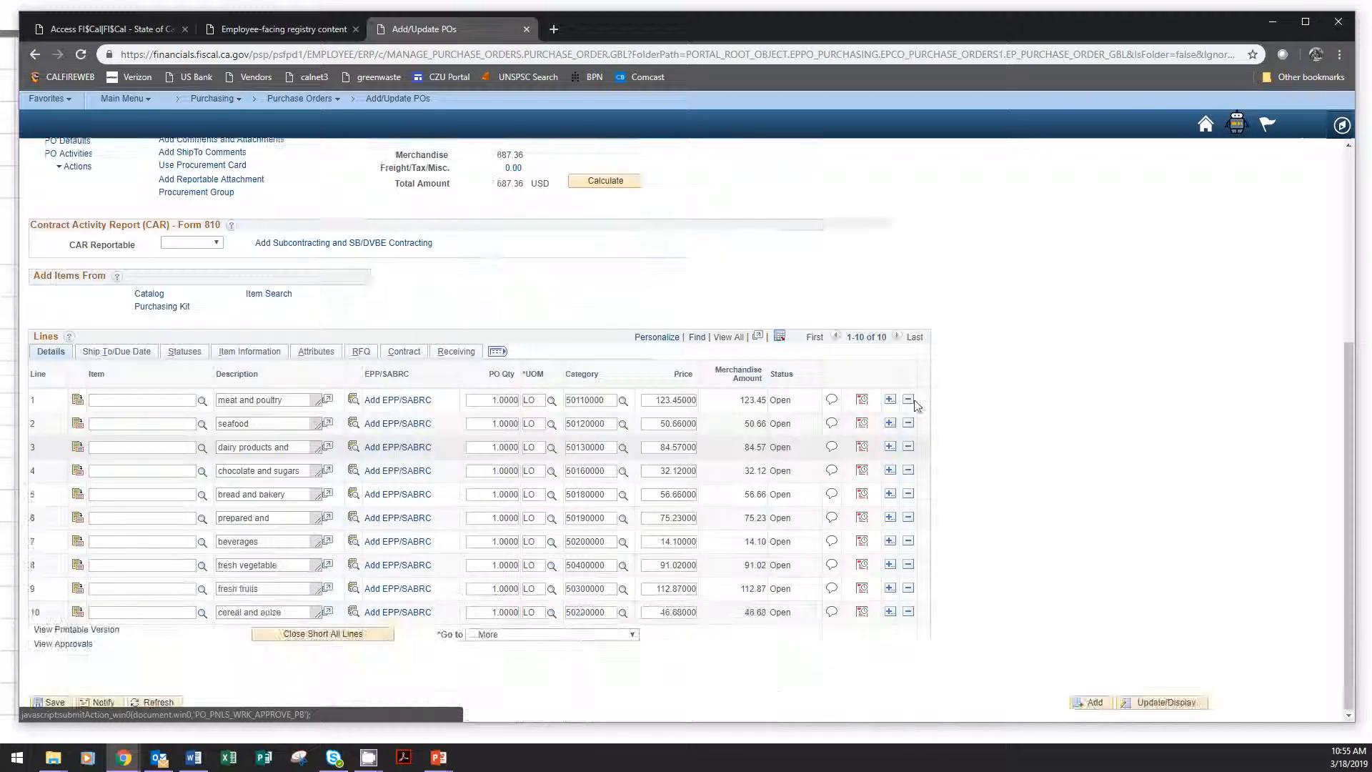